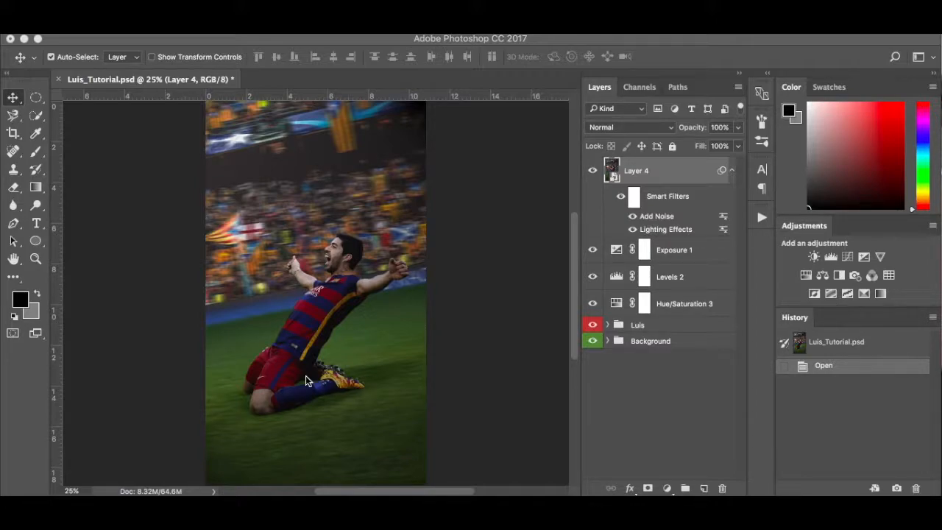
# Create a new portrait document of 720 x 1280 pixels at 118.11 pixels/centimeter in RGB Color with a white background.
pyautogui.click(529, 320)
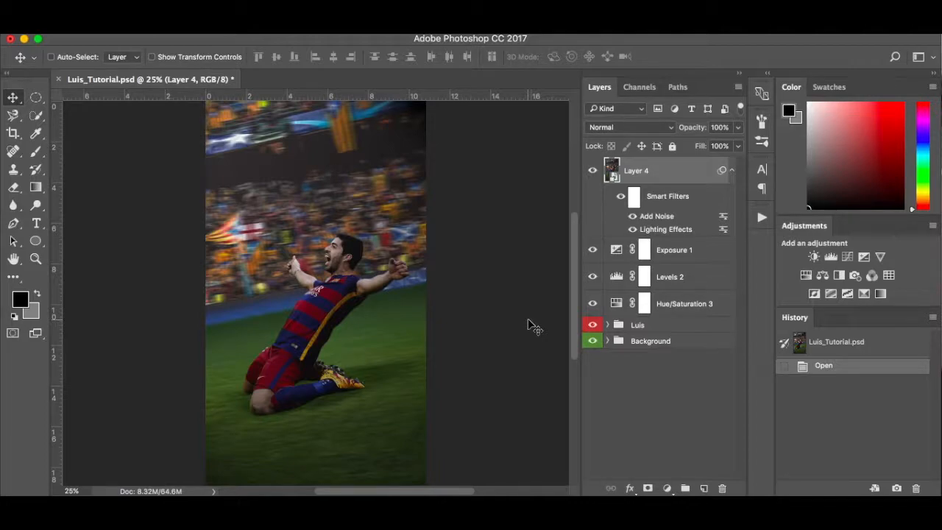
pyautogui.press('super')
pyautogui.press('super+n')
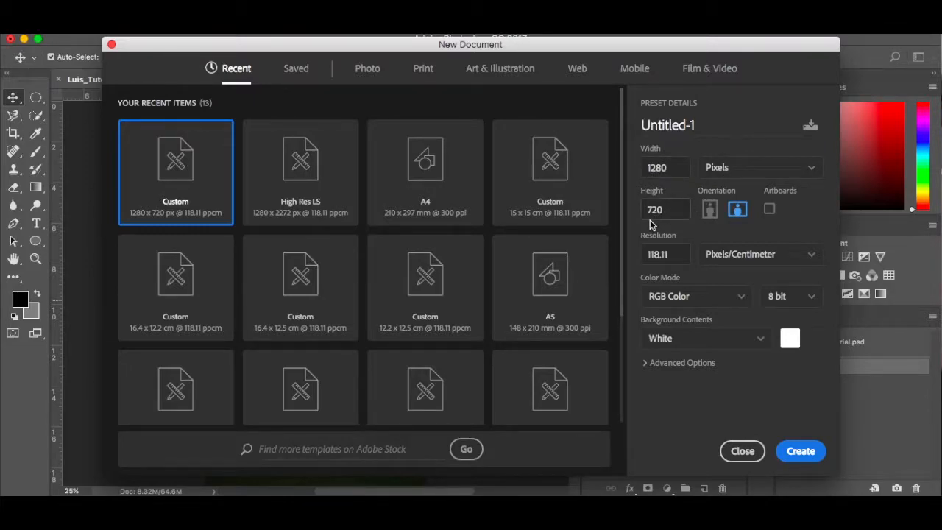
pyautogui.click(709, 212)
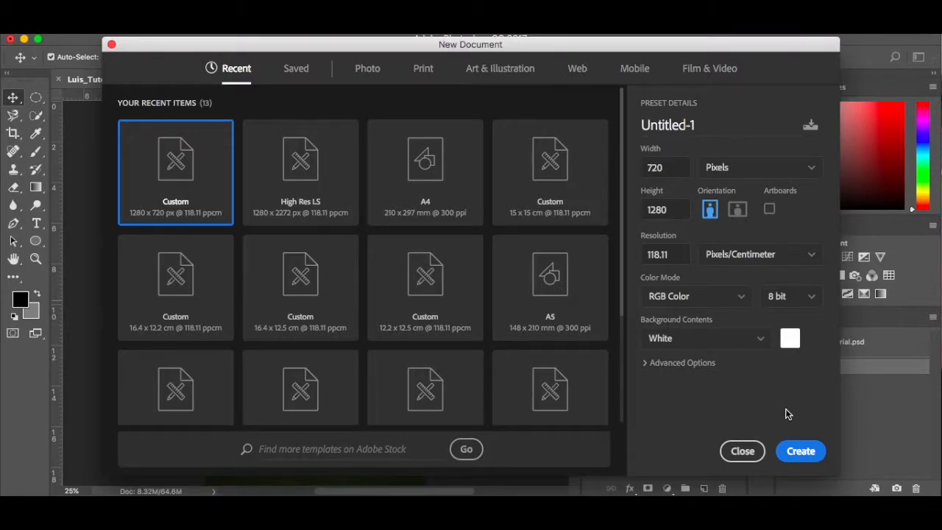
pyautogui.click(800, 450)
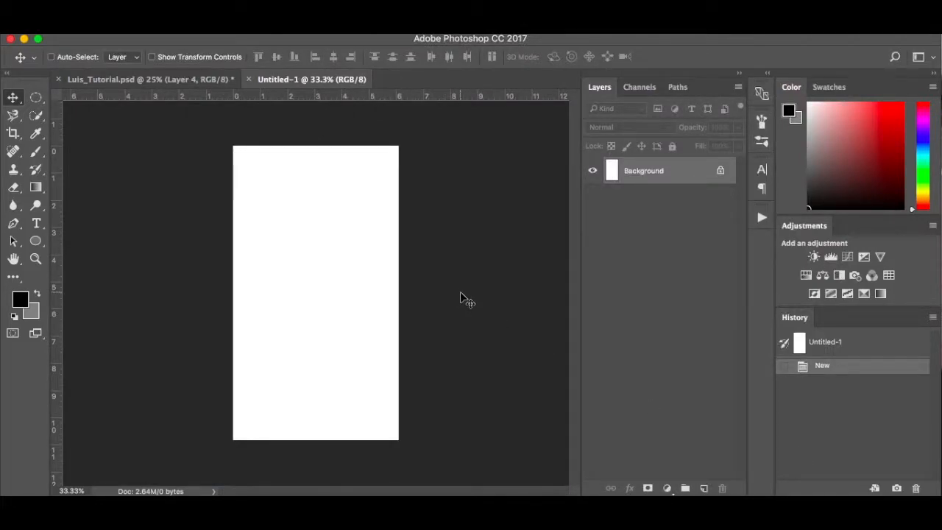
# Place grass.jpg from the Latest Tutorial folder and scale it to about 29.8%, centred horizontally across the lower part of the canvas.
pyautogui.scroll(3, 460, 292)
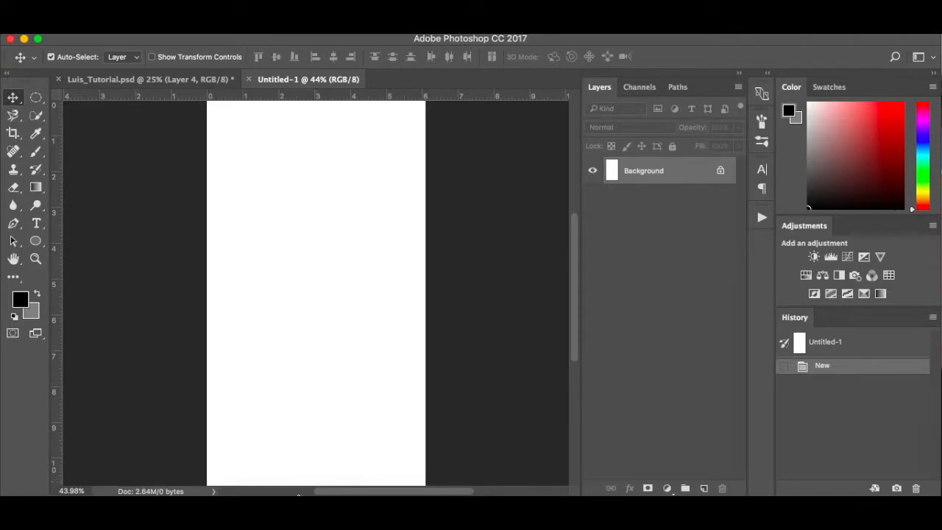
pyautogui.click(252, 508)
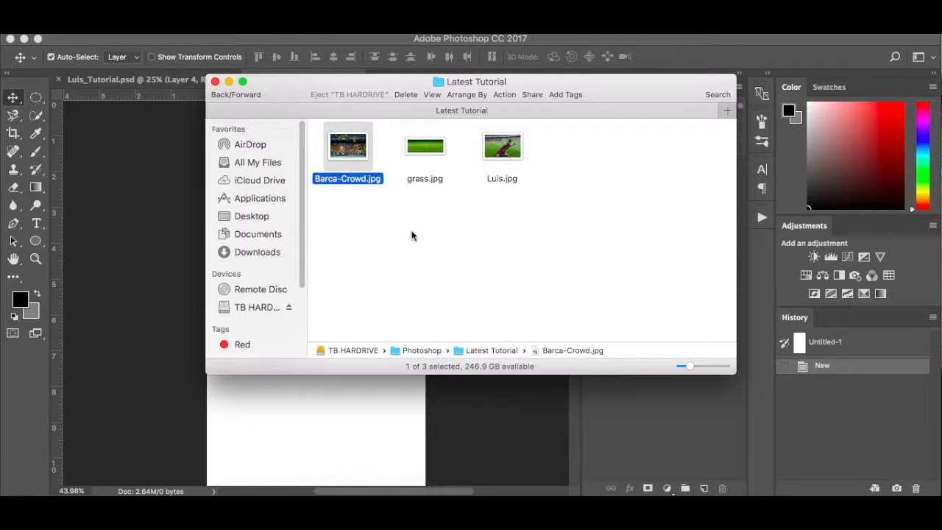
pyautogui.moveTo(430, 150); pyautogui.dragTo(328, 423)
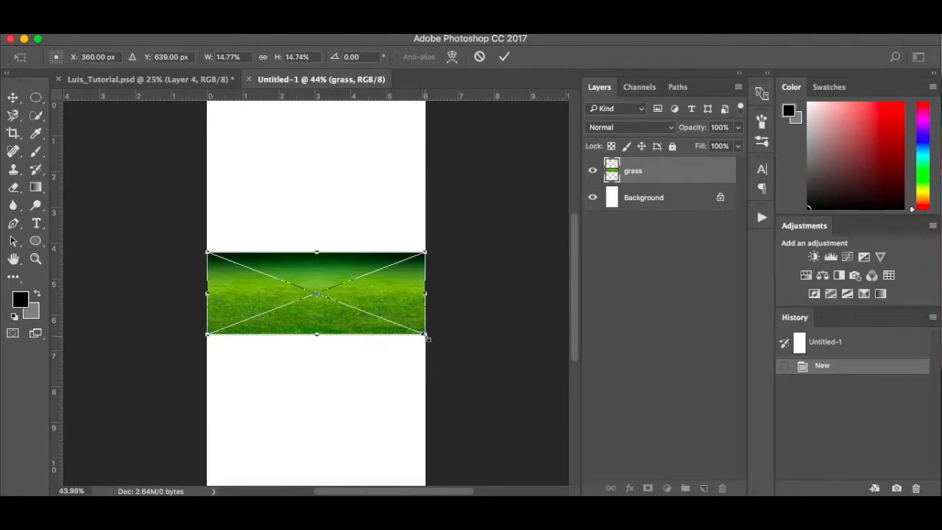
pyautogui.moveTo(427, 337); pyautogui.dragTo(505, 421)
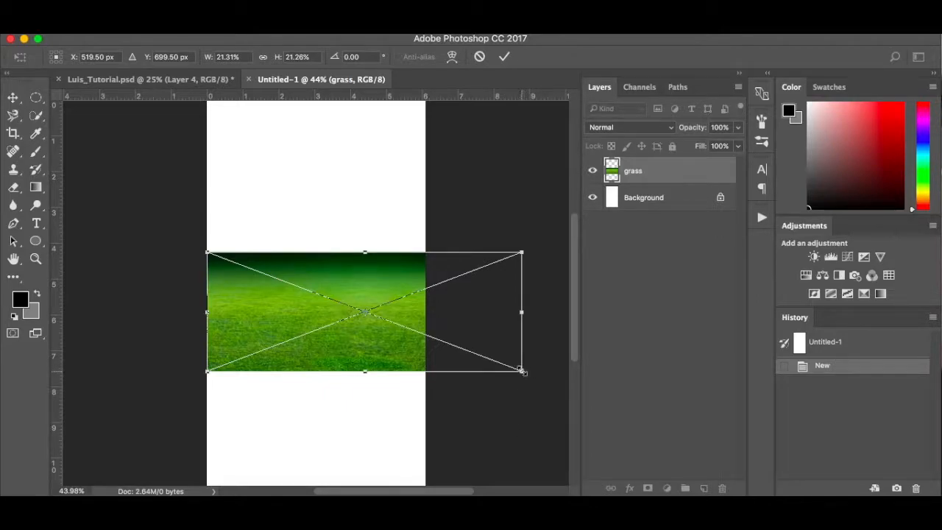
pyautogui.moveTo(522, 371); pyautogui.dragTo(565, 435)
pyautogui.moveTo(528, 316); pyautogui.dragTo(484, 406)
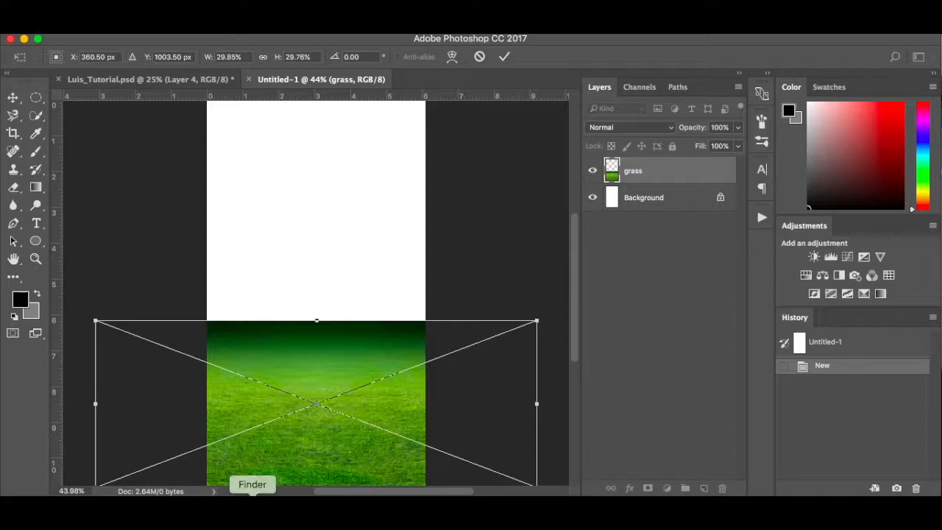
pyautogui.press('Return')
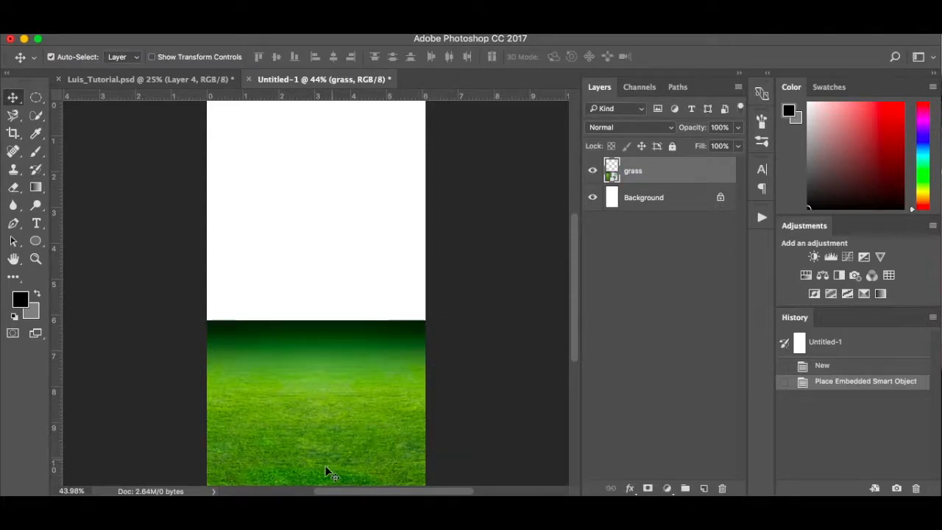
# Place Barca-Crowd.jpg above the grass layer, enlarging and positioning it to fill the upper canvas and overlap the grass's top edge.
pyautogui.click(253, 500)
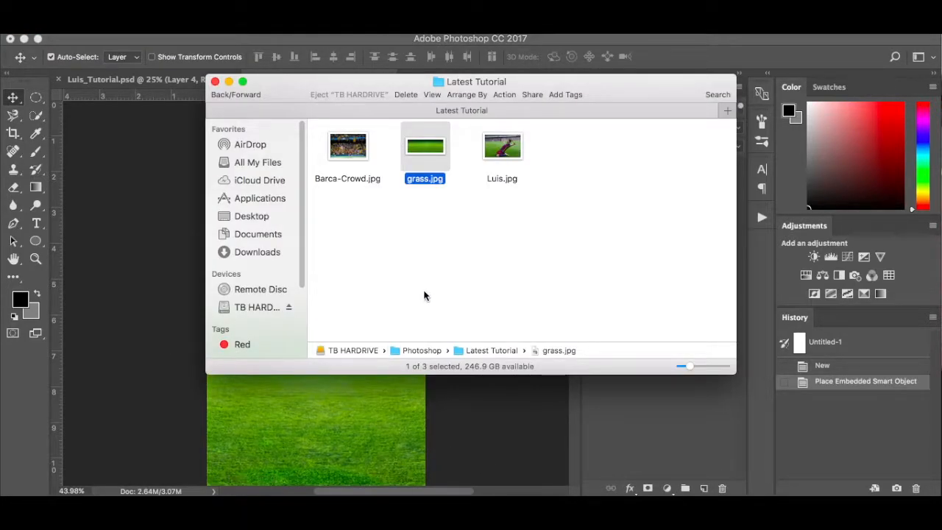
pyautogui.click(358, 148)
pyautogui.moveTo(358, 147); pyautogui.dragTo(173, 236)
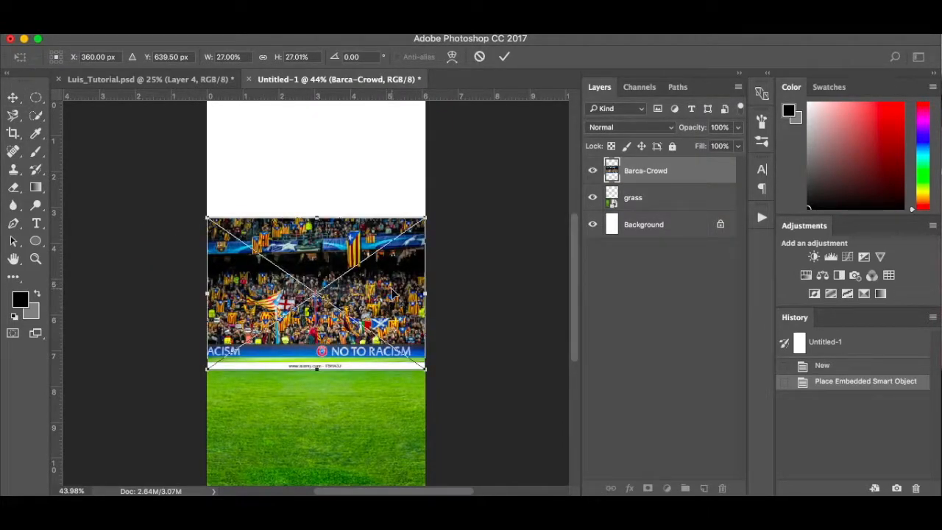
pyautogui.moveTo(392, 293); pyautogui.dragTo(362, 167)
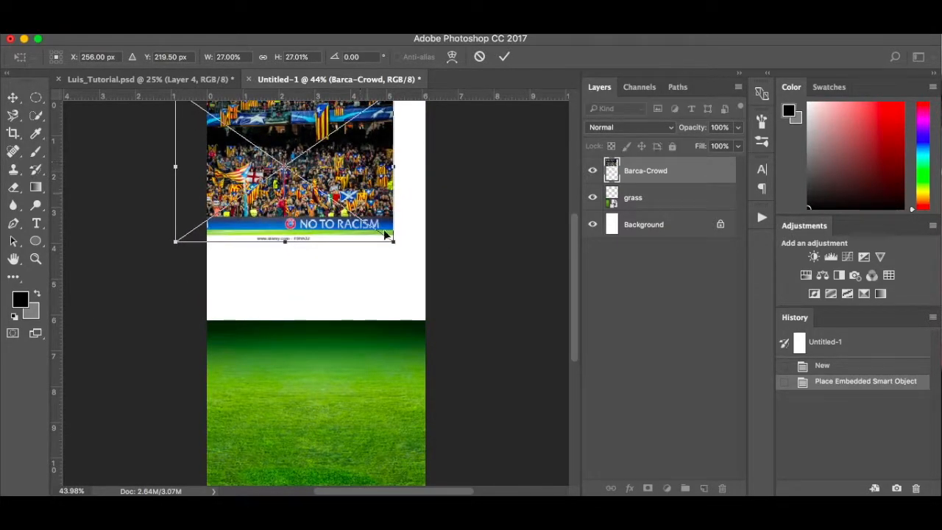
pyautogui.moveTo(393, 241); pyautogui.dragTo(531, 408)
pyautogui.moveTo(514, 272); pyautogui.dragTo(490, 278)
pyautogui.scroll(-2, 491, 278)
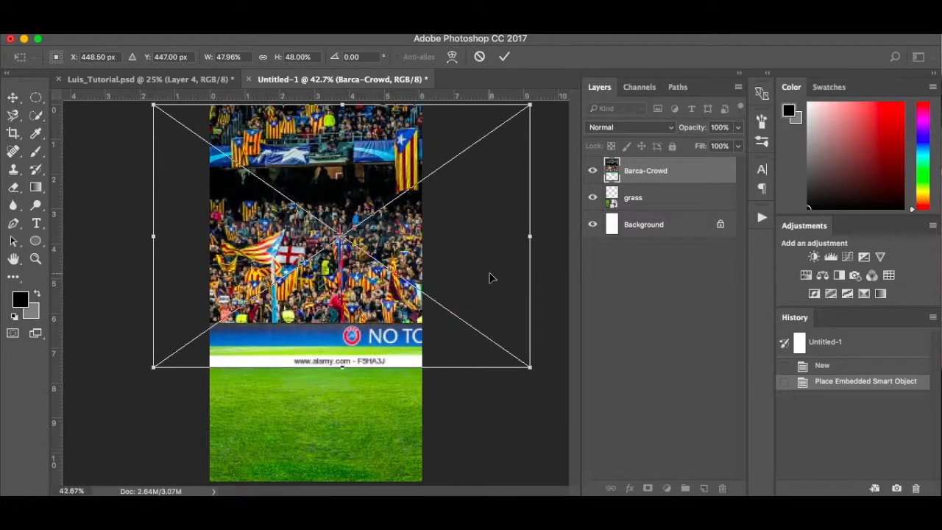
pyautogui.moveTo(501, 260); pyautogui.dragTo(469, 259)
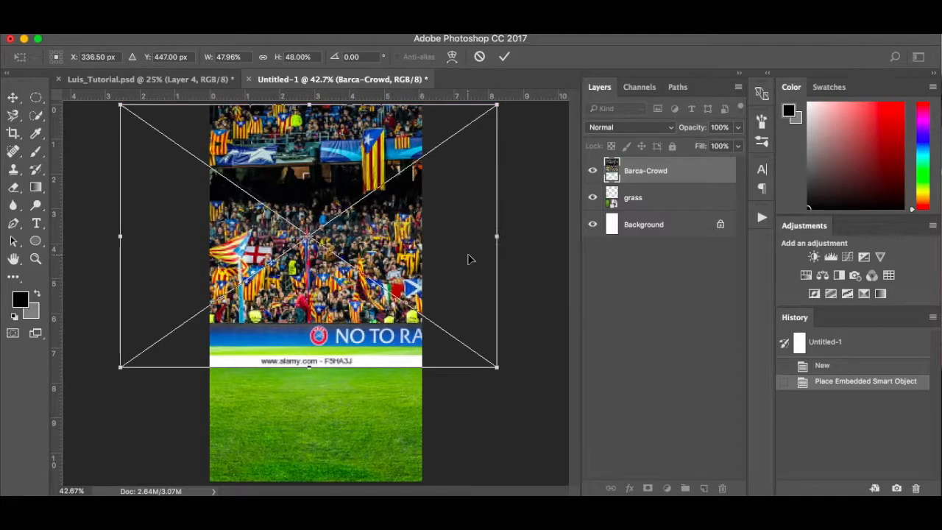
pyautogui.moveTo(496, 369); pyautogui.dragTo(510, 386)
pyautogui.moveTo(500, 306); pyautogui.dragTo(504, 307)
pyautogui.press('Return')
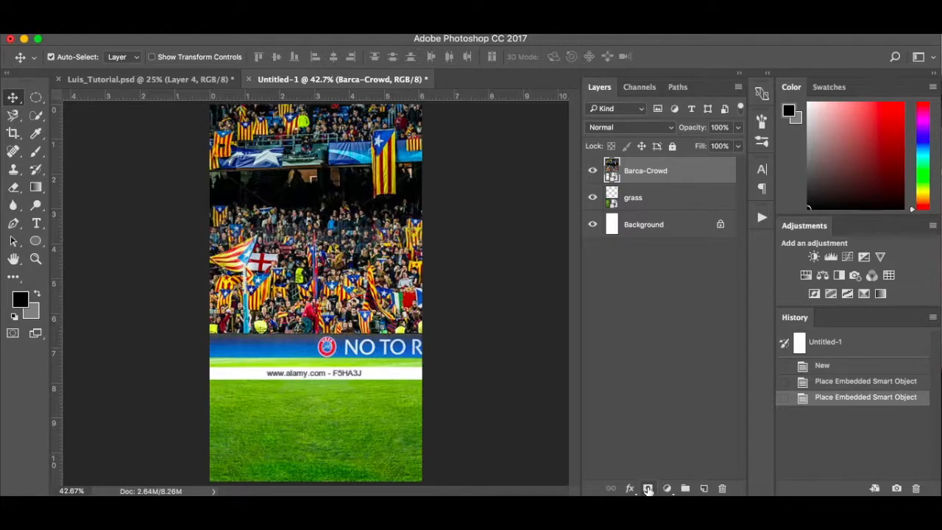
# Add a layer mask to the Barca-Crowd layer and choose a Soft Round brush at 90 px with 0% hardness.
pyautogui.click(648, 488)
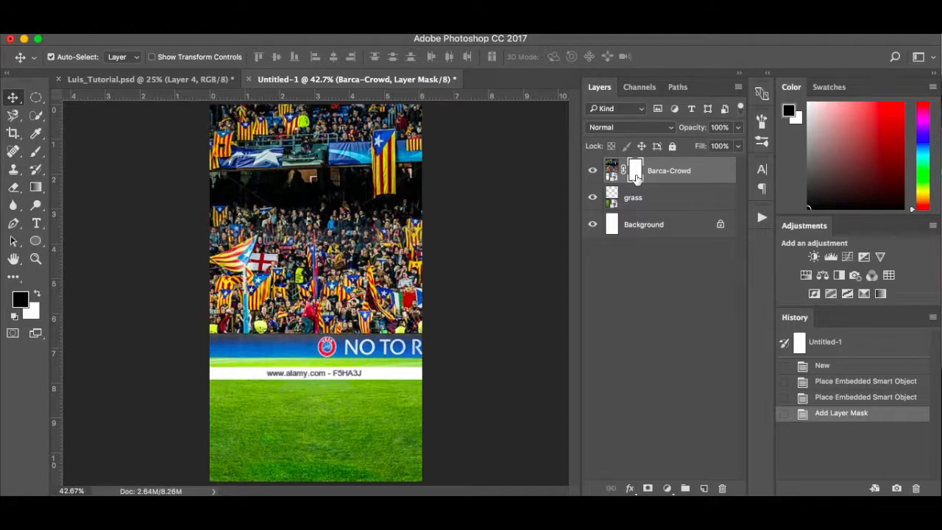
pyautogui.click(36, 152)
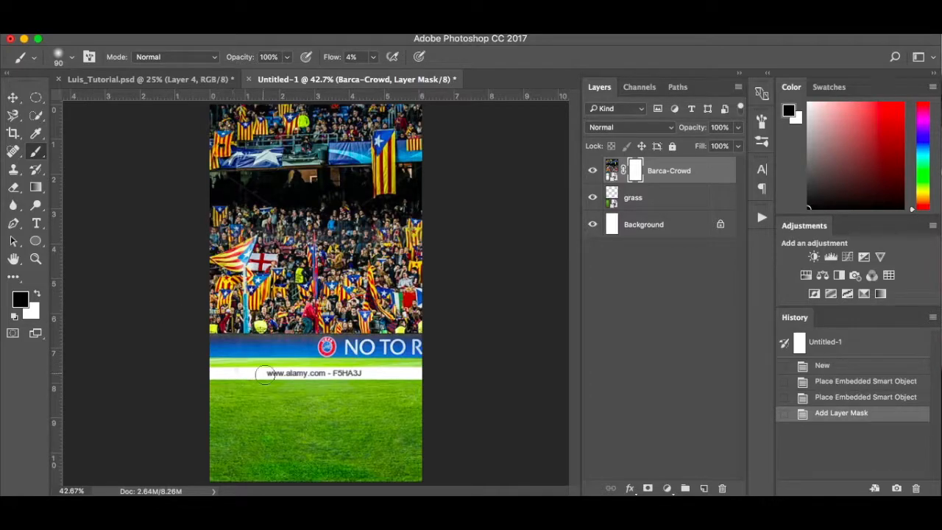
pyautogui.rightClick(280, 395)
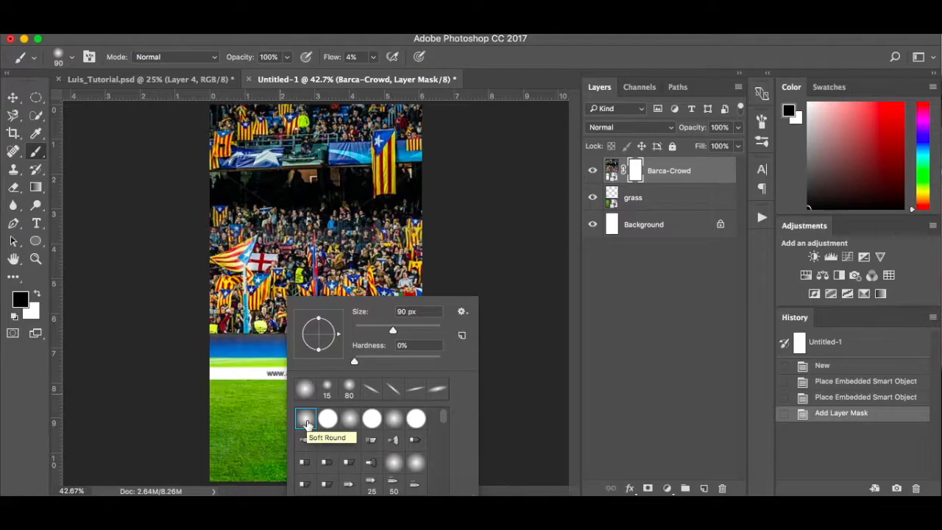
pyautogui.click(306, 422)
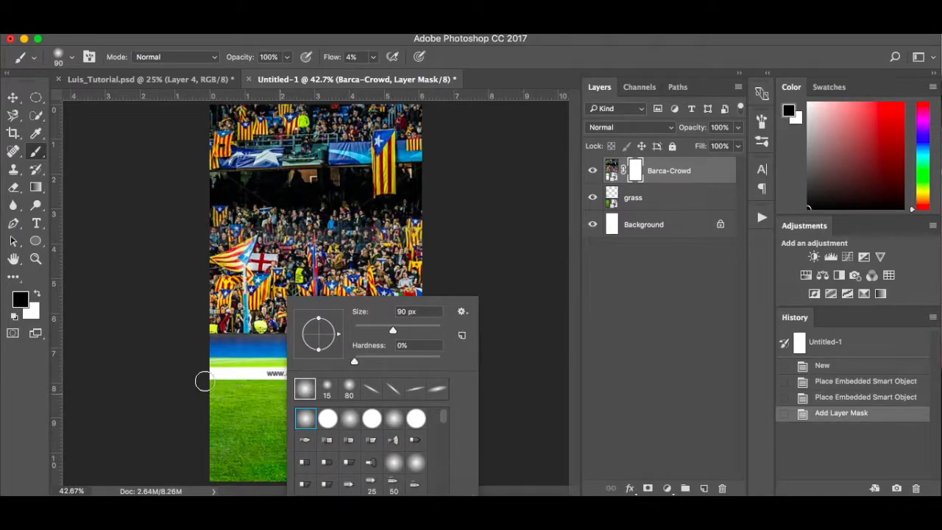
pyautogui.click(204, 382)
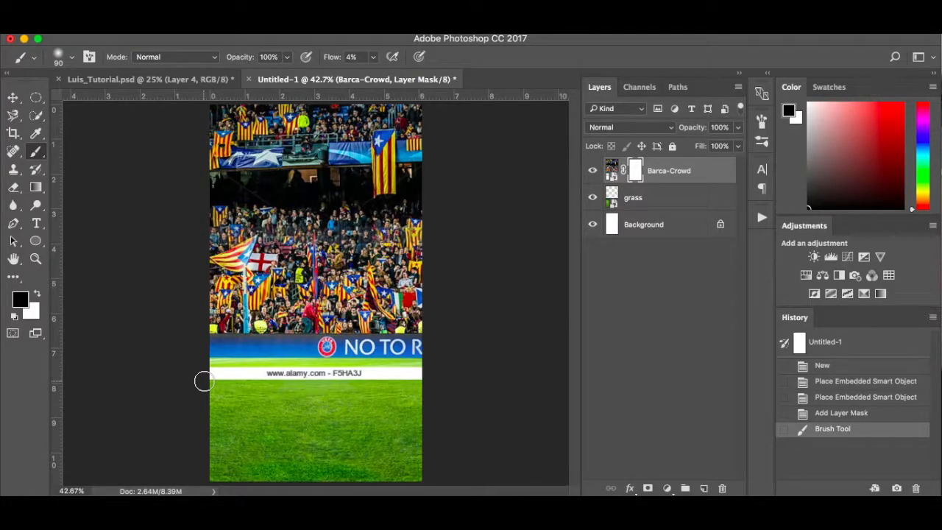
# Try brushing the left end of the white watermark strip on the crowd mask at 4% flow, switching between black and white.
pyautogui.moveTo(203, 382)
pyautogui.mouseDown()
pyautogui.moveTo(252, 378)
pyautogui.moveTo(233, 379)
pyautogui.mouseUp()
pyautogui.press('x')
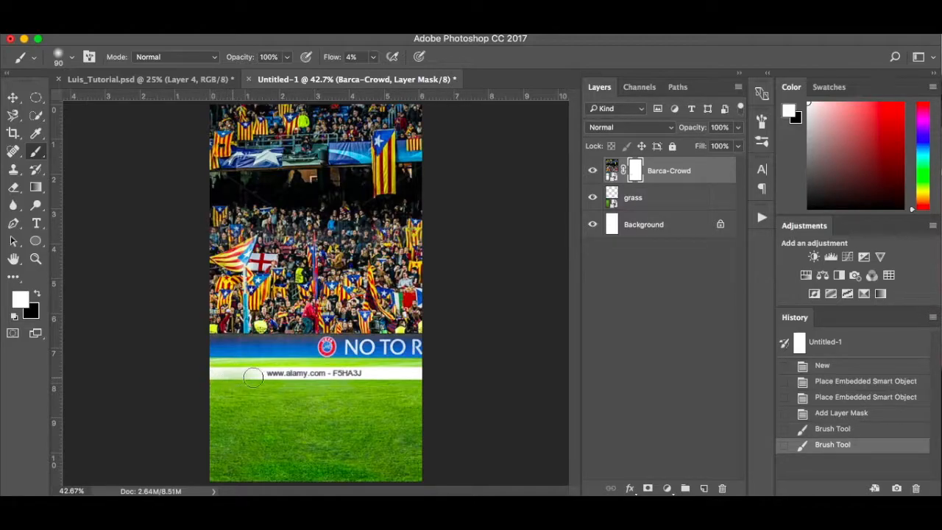
pyautogui.click(222, 379)
pyautogui.press('x')
pyautogui.moveTo(222, 379); pyautogui.dragTo(254, 379)
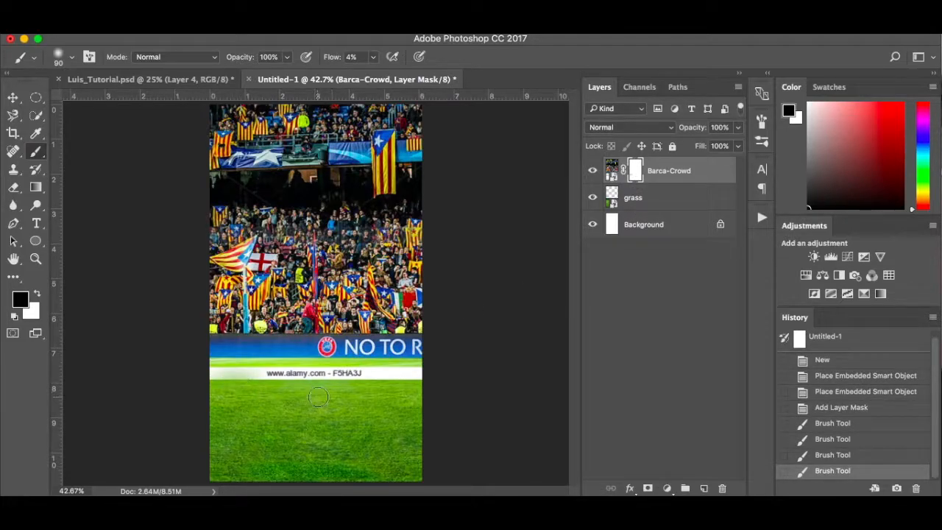
# Raise the brush flow to 100% and paint black on the crowd mask across the white watermark strip.
pyautogui.click(372, 58)
pyautogui.moveTo(373, 73); pyautogui.dragTo(437, 74)
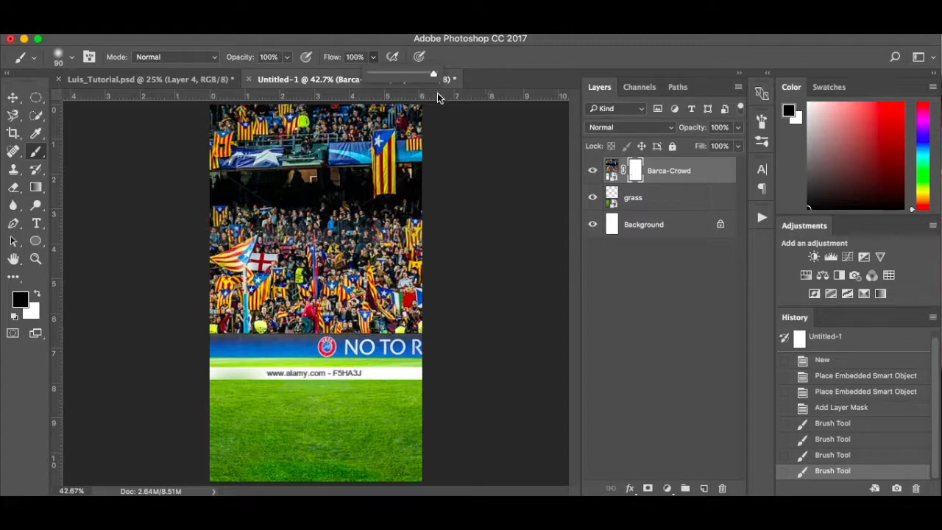
pyautogui.moveTo(204, 382); pyautogui.dragTo(421, 371)
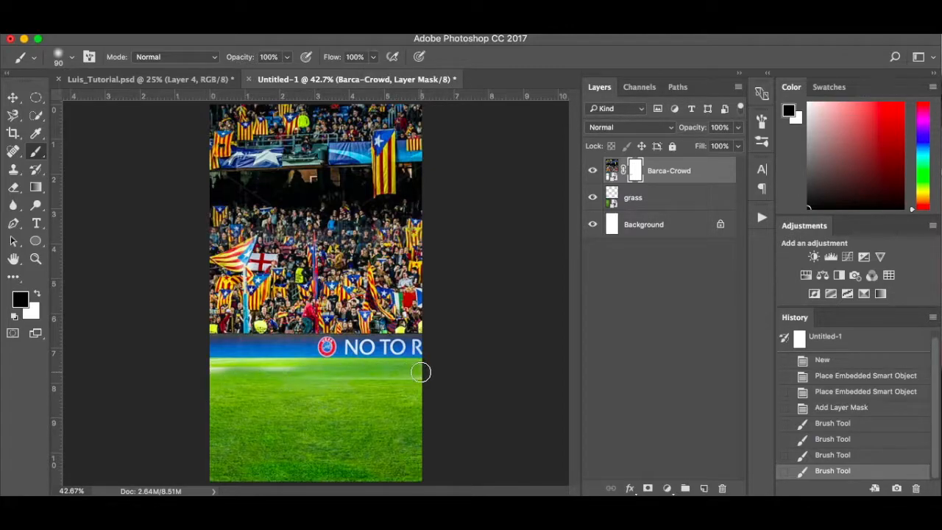
pyautogui.moveTo(320, 384); pyautogui.dragTo(280, 389)
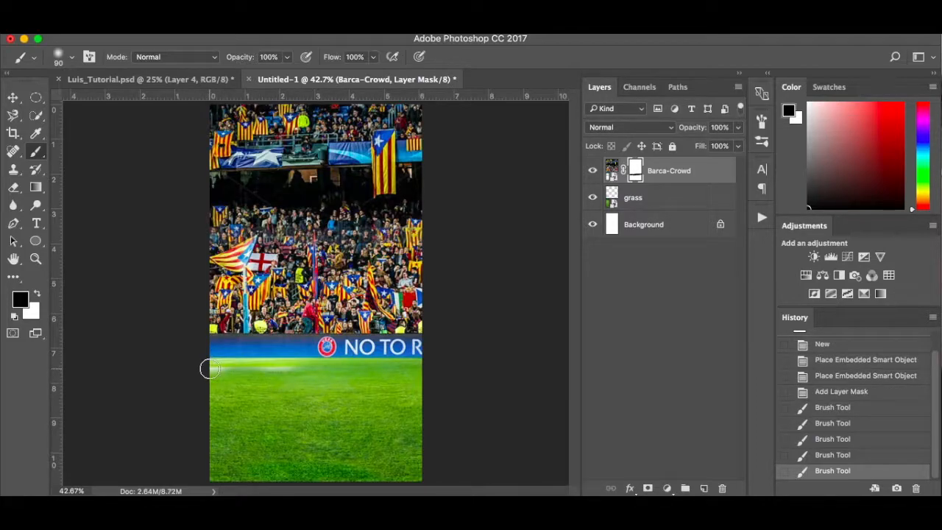
# Paint black on the crowd mask over the remaining watermark traces and original turf, blending the board's lower edge into the grass.
pyautogui.press('super+plus')
pyautogui.press('super+plus')
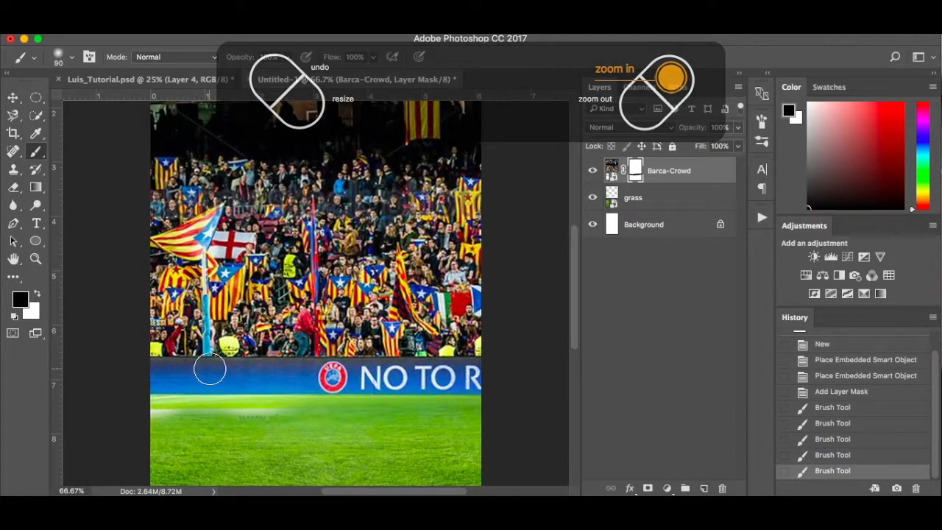
pyautogui.scroll(-3, 209, 368)
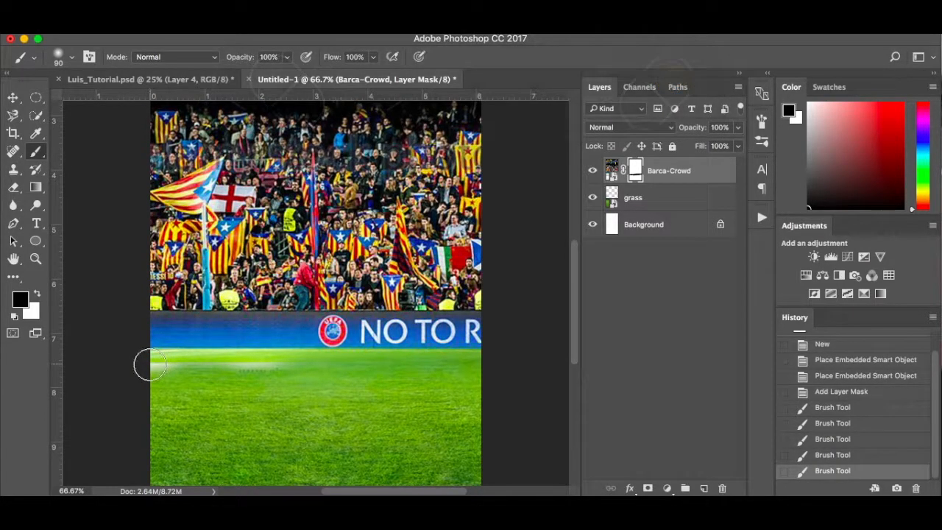
pyautogui.moveTo(149, 365); pyautogui.dragTo(456, 374)
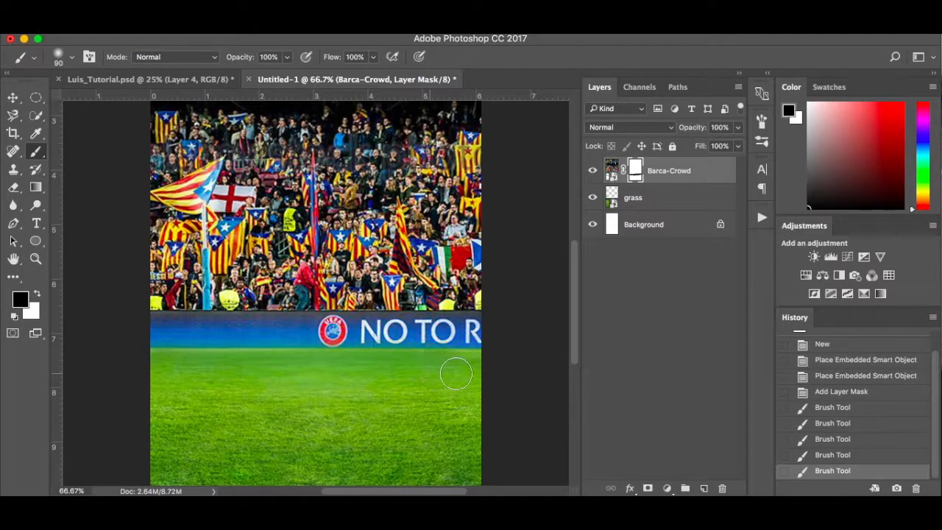
pyautogui.moveTo(395, 370); pyautogui.dragTo(157, 376)
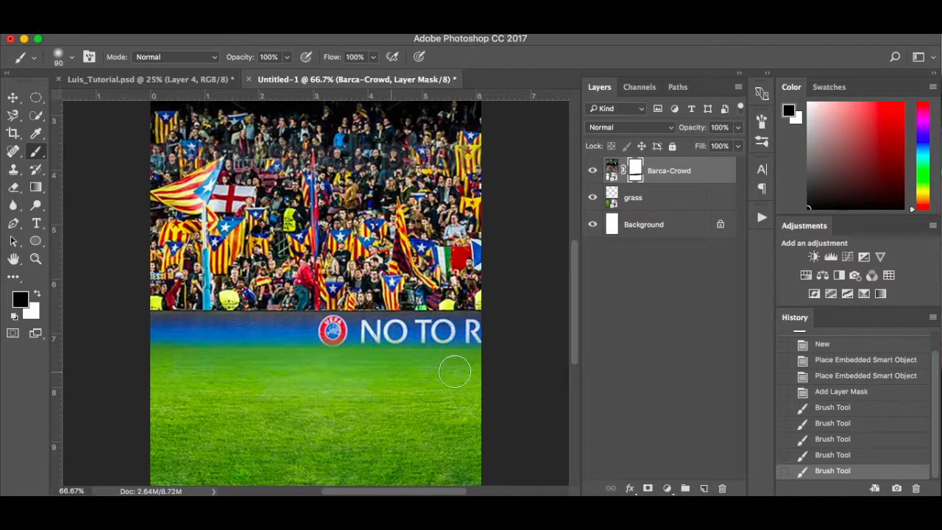
pyautogui.moveTo(247, 386); pyautogui.dragTo(147, 383)
pyautogui.moveTo(269, 392); pyautogui.dragTo(361, 411)
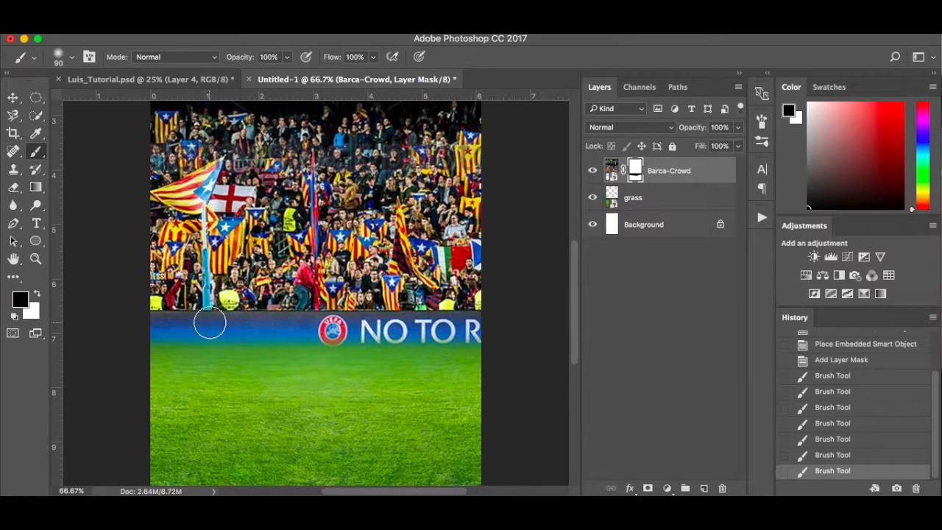
# Paint white on the crowd mask along the advertising board to restore it, and inspect the blend with the grass.
pyautogui.press('x')
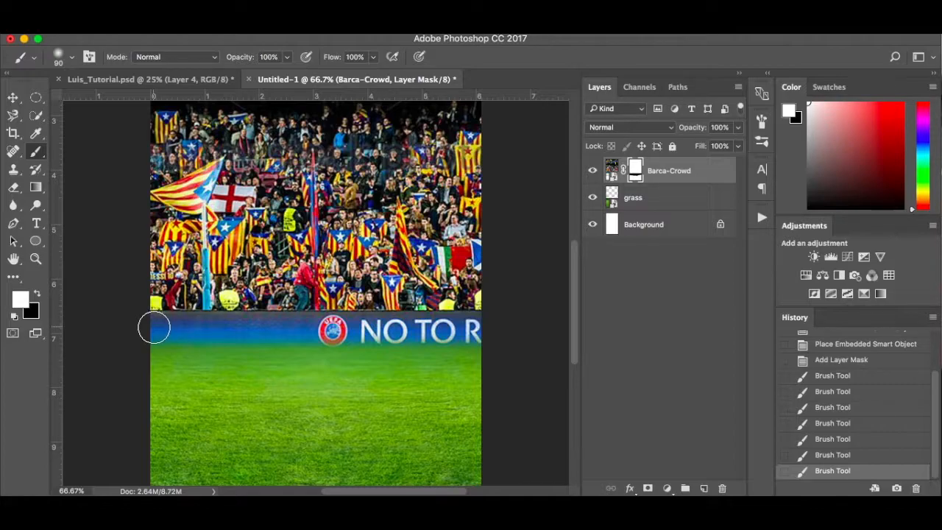
pyautogui.moveTo(154, 328); pyautogui.dragTo(511, 326)
pyautogui.press('super+equal')
pyautogui.press('super+equal')
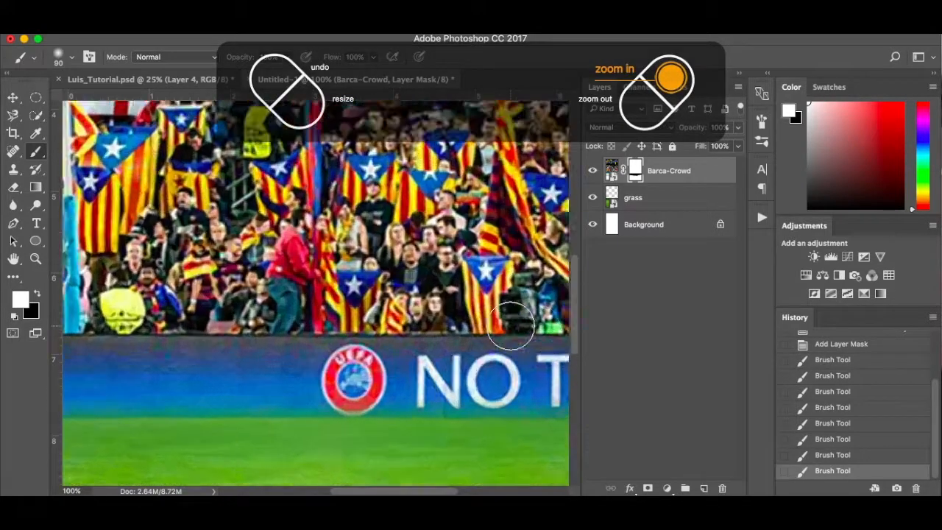
pyautogui.scroll(-5, 508, 326)
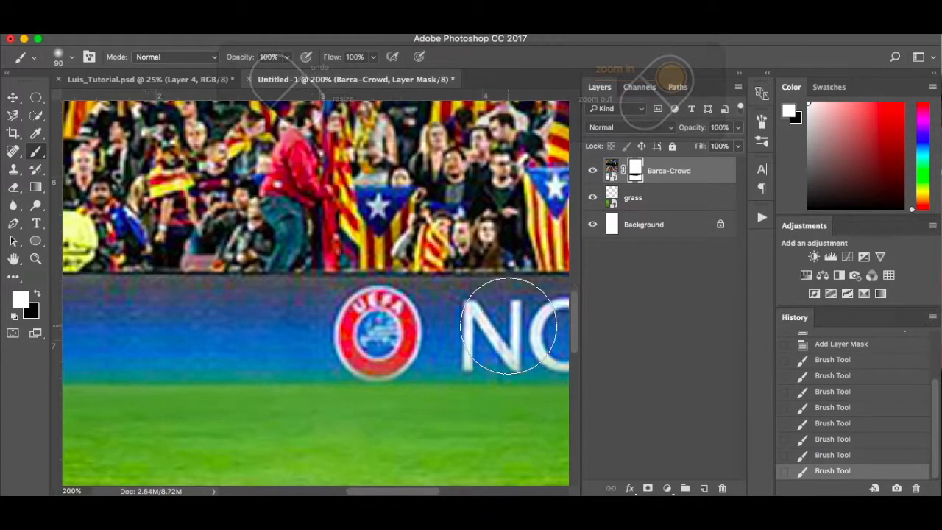
pyautogui.scroll(-4, 508, 326)
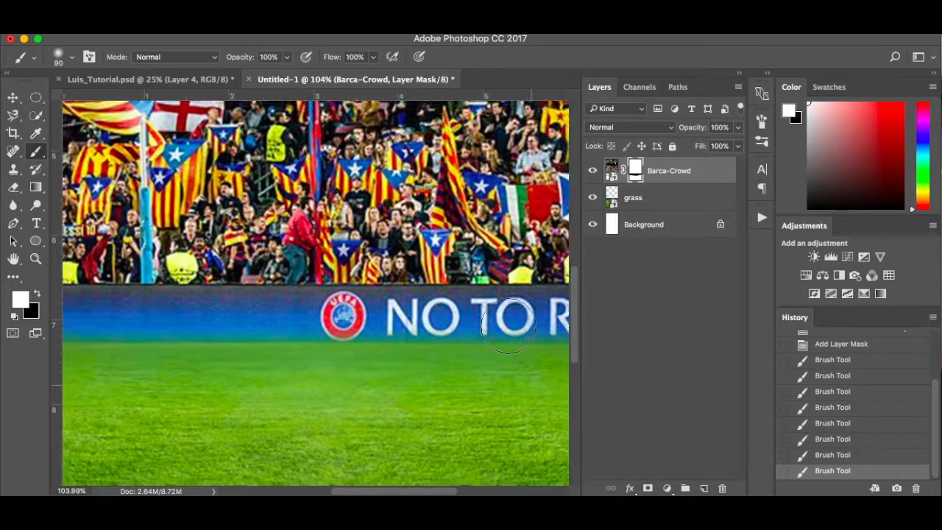
# Reduce the brush to 40 px and touch up the crowd mask in black and white along the advertising board's lower edge near its right end.
pyautogui.press('[')
pyautogui.press('[')
pyautogui.press('[')
pyautogui.press('[')
pyautogui.press('[')
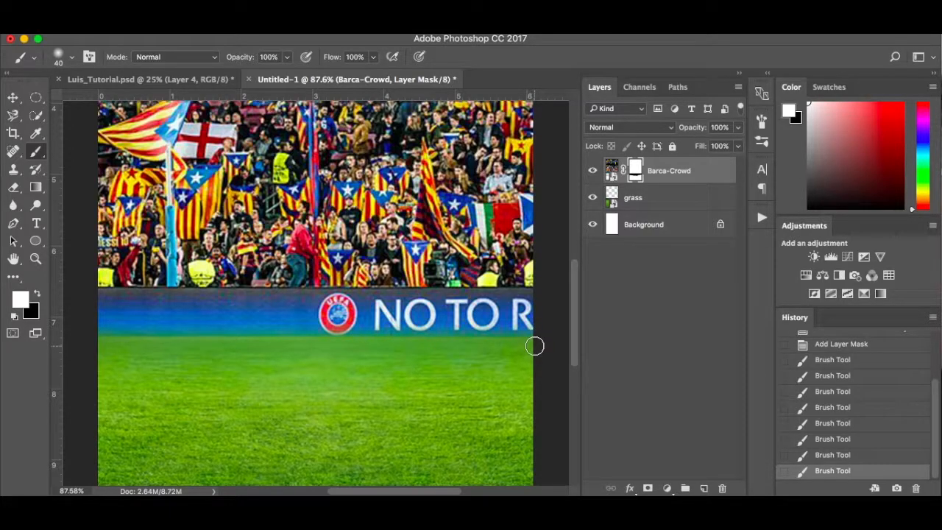
pyautogui.press('x')
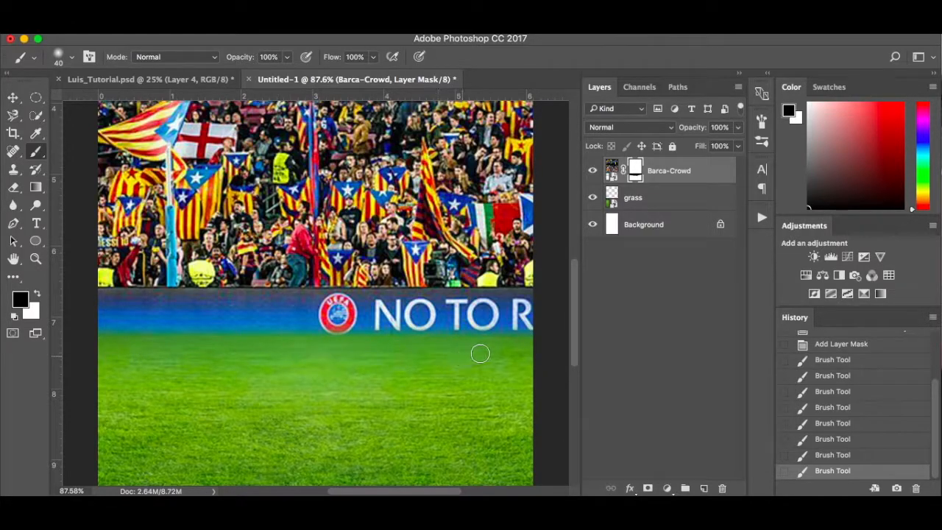
pyautogui.click(533, 351)
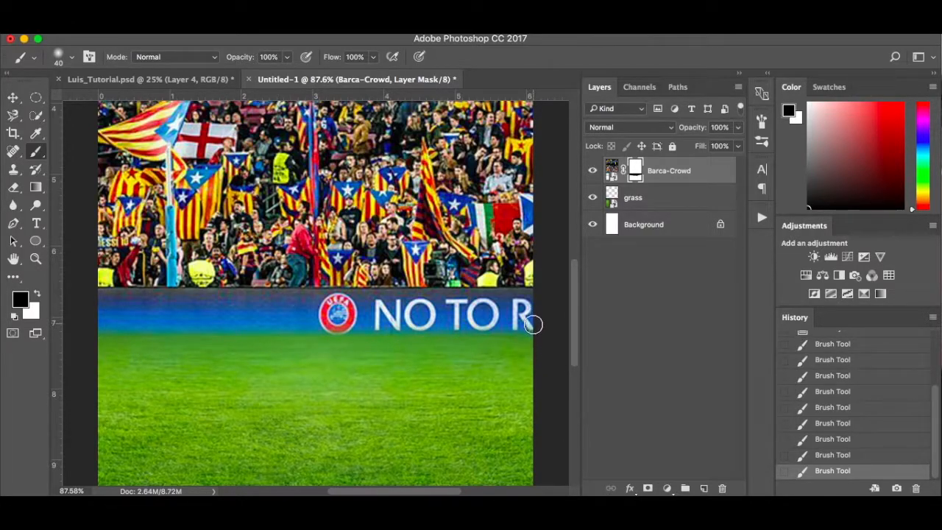
pyautogui.press('x')
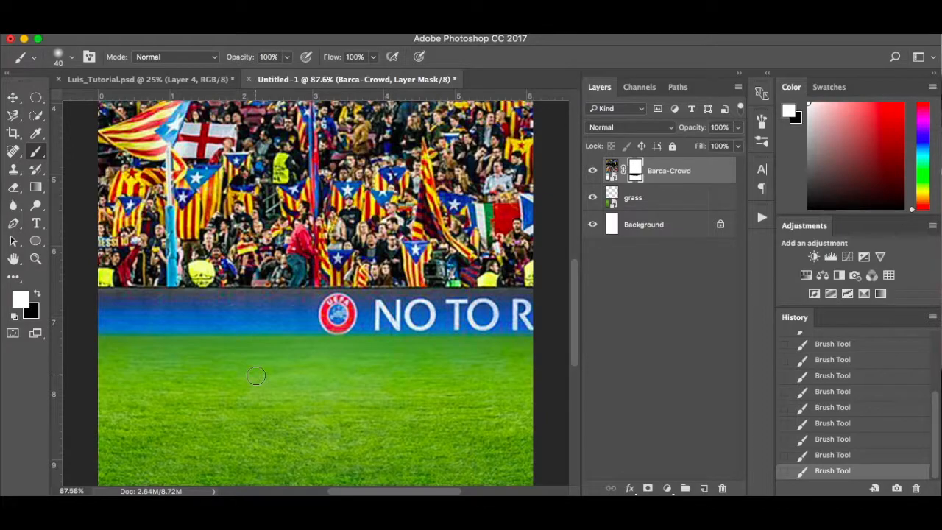
# Move the grass and Barca-Crowd layers up together to a Y position of 535 px.
pyautogui.scroll(-3, 256, 375)
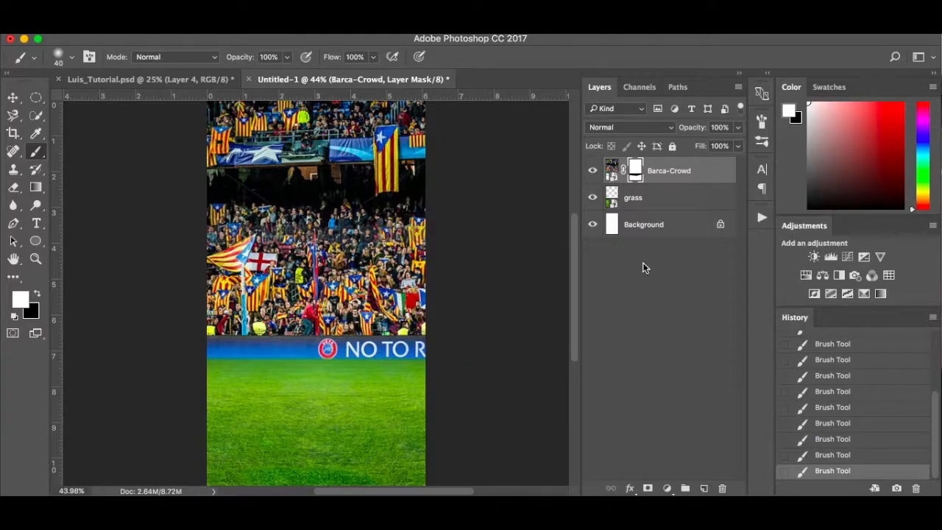
pyautogui.click(659, 204)
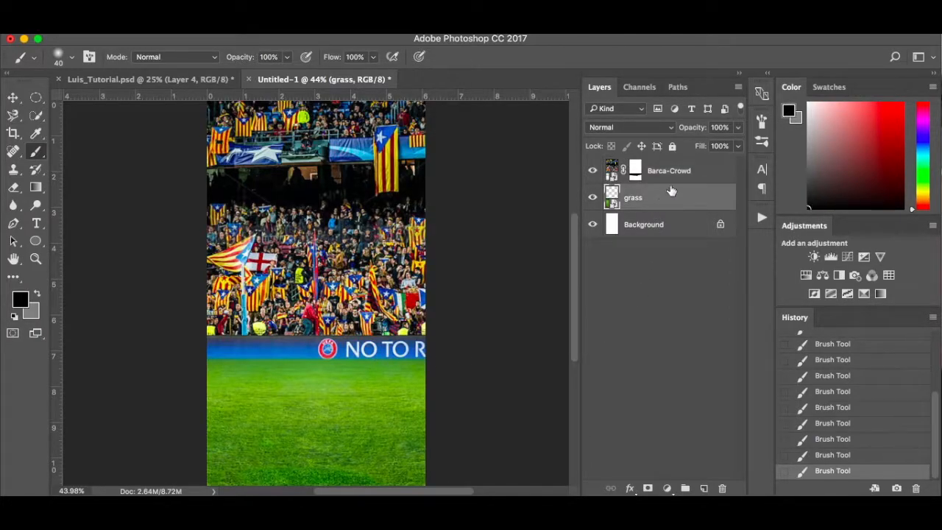
pyautogui.keyDown('shift'); pyautogui.click(678, 176); pyautogui.keyUp('shift')
pyautogui.hotkey('ctrl', 't')
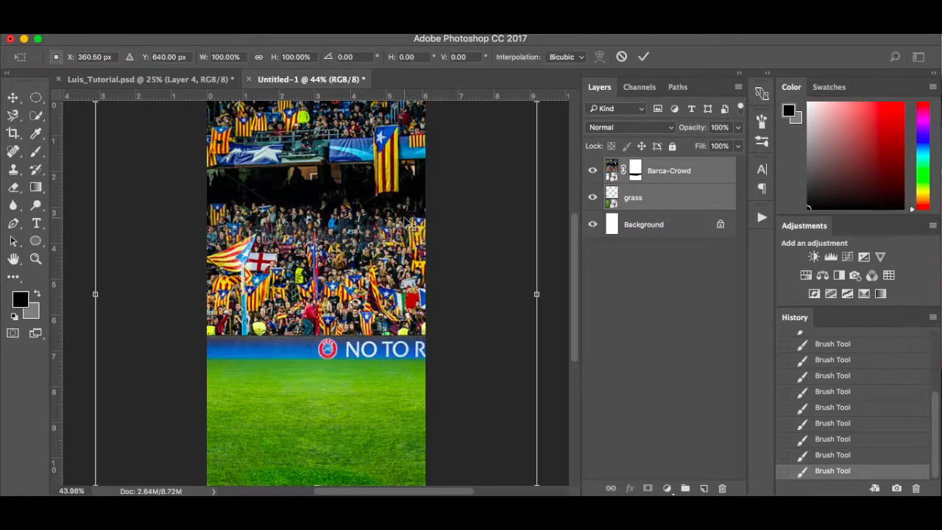
pyautogui.hotkey('ctrl', '0')
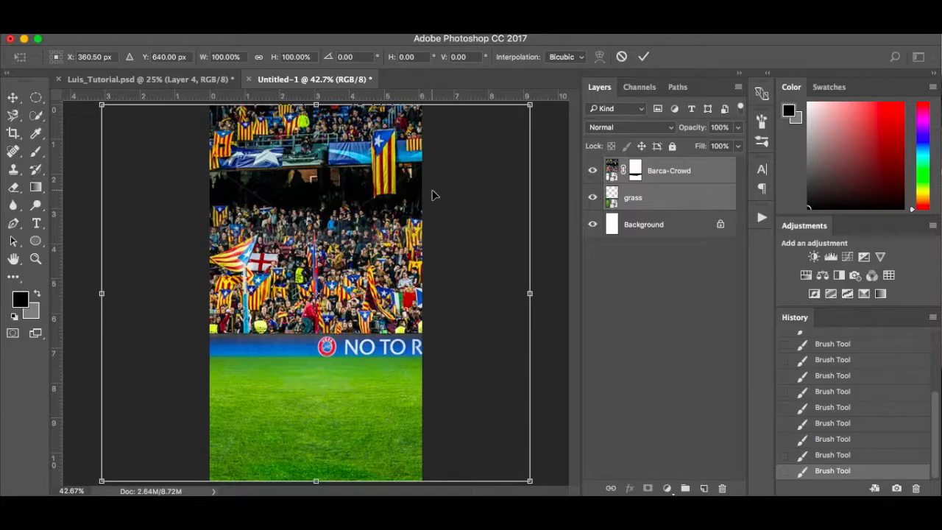
pyautogui.moveTo(432, 190); pyautogui.dragTo(429, 162)
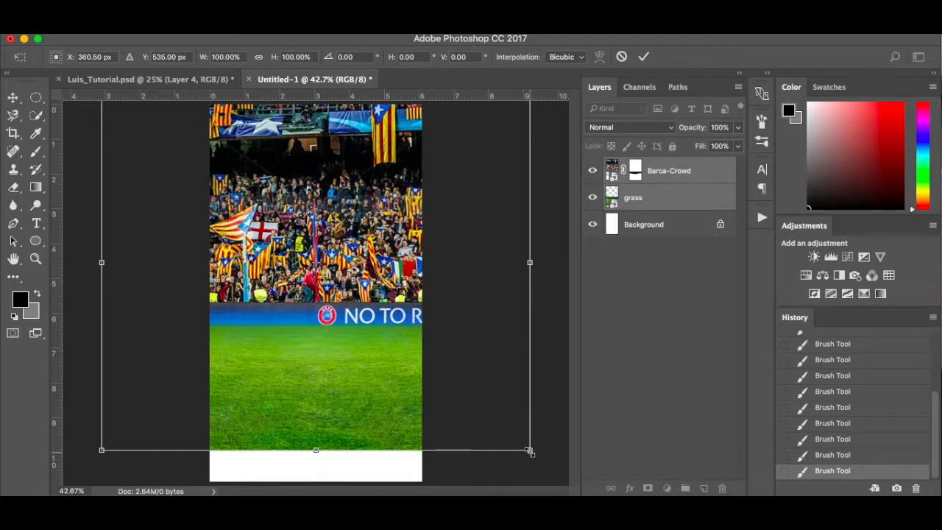
pyautogui.press('Return')
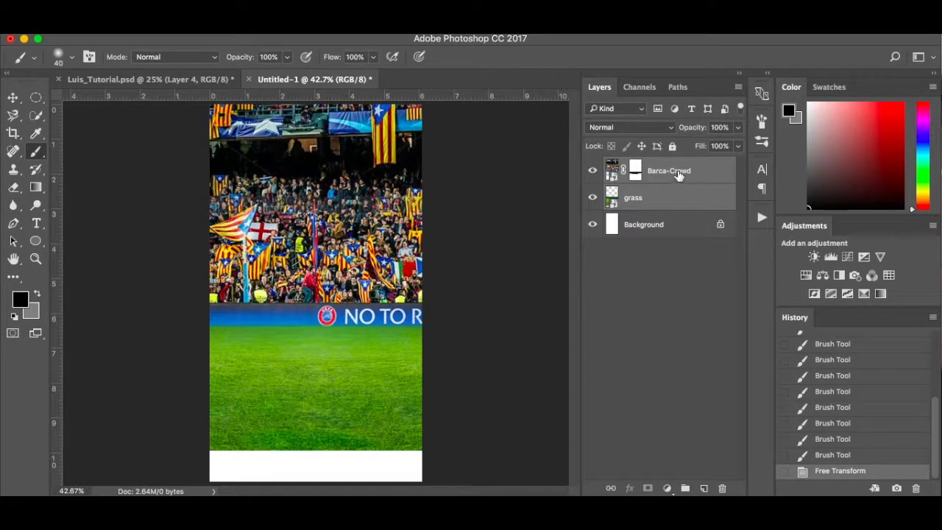
# Enlarge the grass layer and reposition it to cover the white gap at the bottom of the canvas.
pyautogui.click(681, 196)
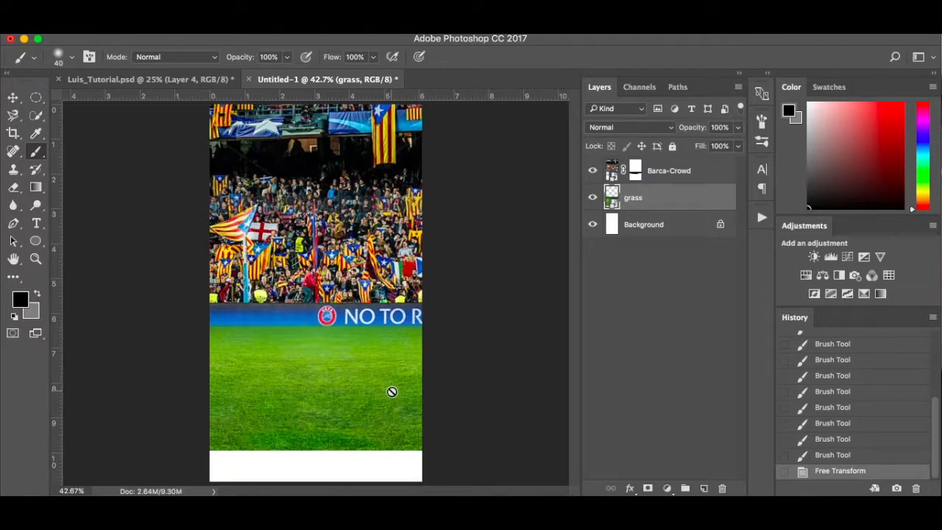
pyautogui.hotkey('ctrl', 't')
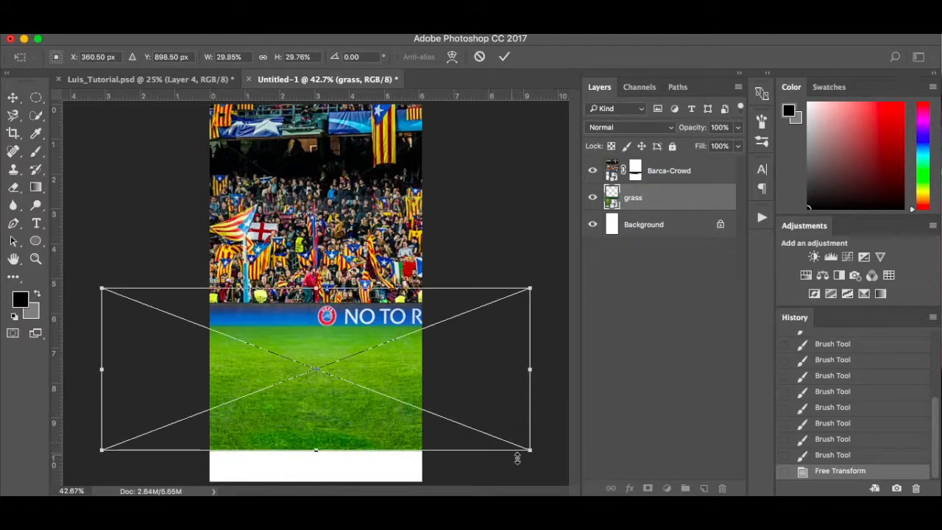
pyautogui.moveTo(530, 451); pyautogui.dragTo(556, 464)
pyautogui.moveTo(502, 413); pyautogui.dragTo(499, 441)
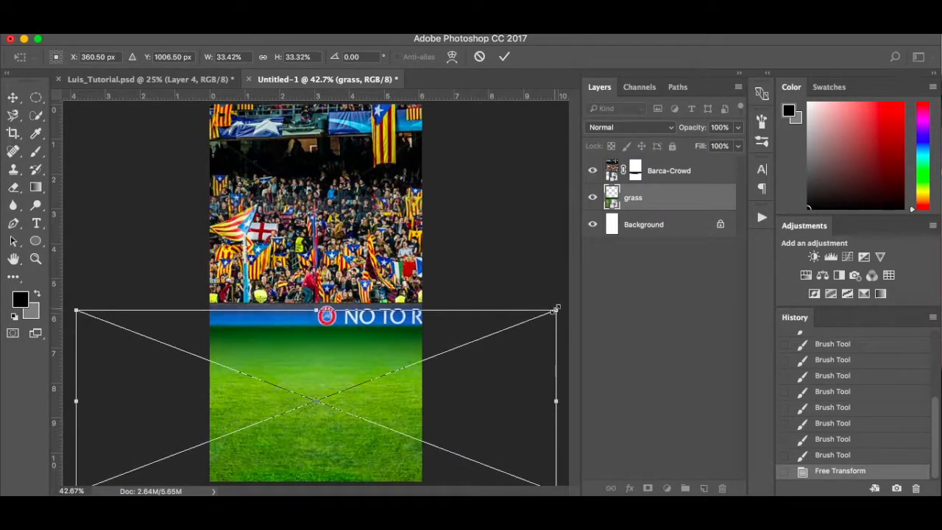
pyautogui.moveTo(556, 309); pyautogui.dragTo(576, 270)
pyautogui.moveTo(492, 433)
pyautogui.mouseDown()
pyautogui.moveTo(490, 395)
pyautogui.moveTo(488, 415)
pyautogui.mouseUp()
pyautogui.press('Return')
pyautogui.press('b')
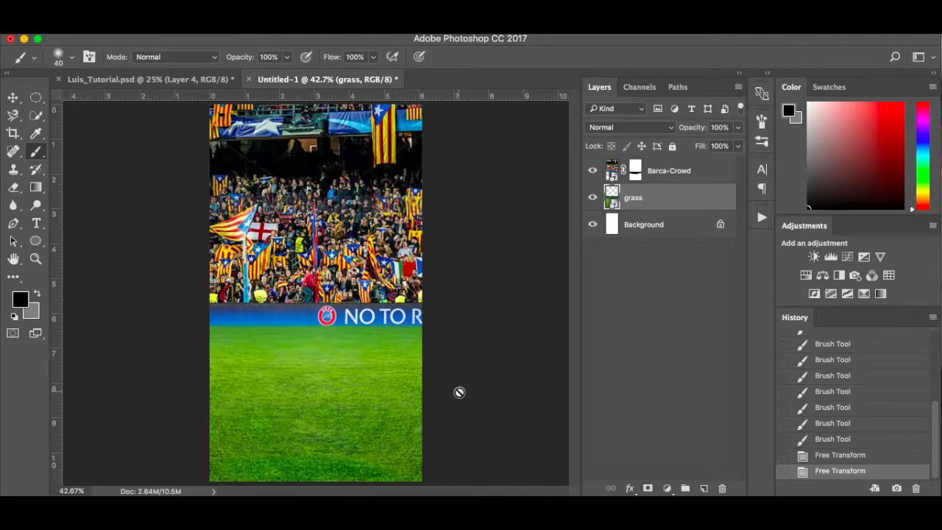
# Add a Hue/Saturation adjustment layer above Barca-Crowd with Saturation at -25.
pyautogui.click(711, 174)
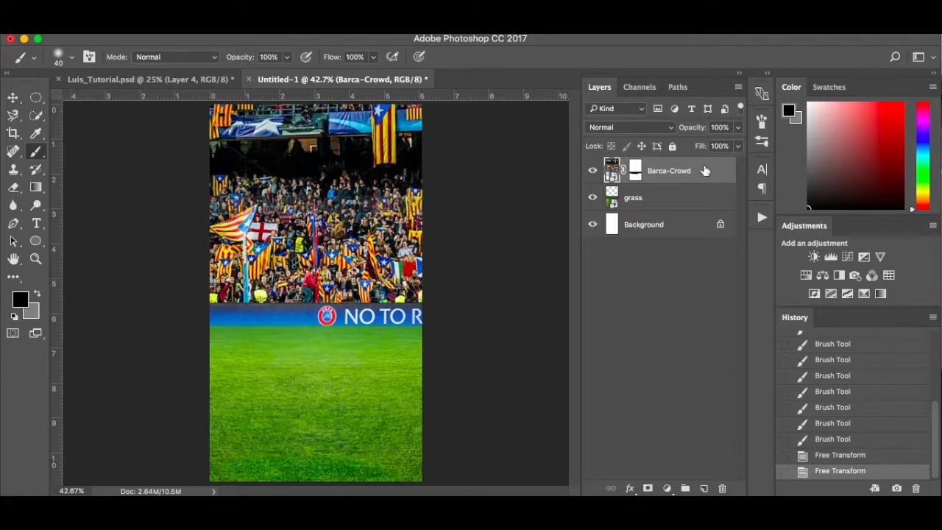
pyautogui.click(667, 489)
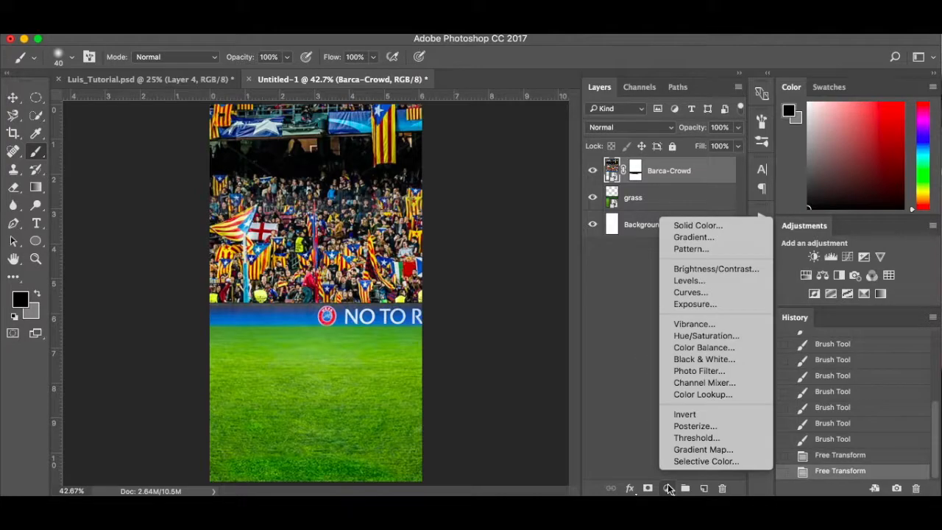
pyautogui.click(706, 337)
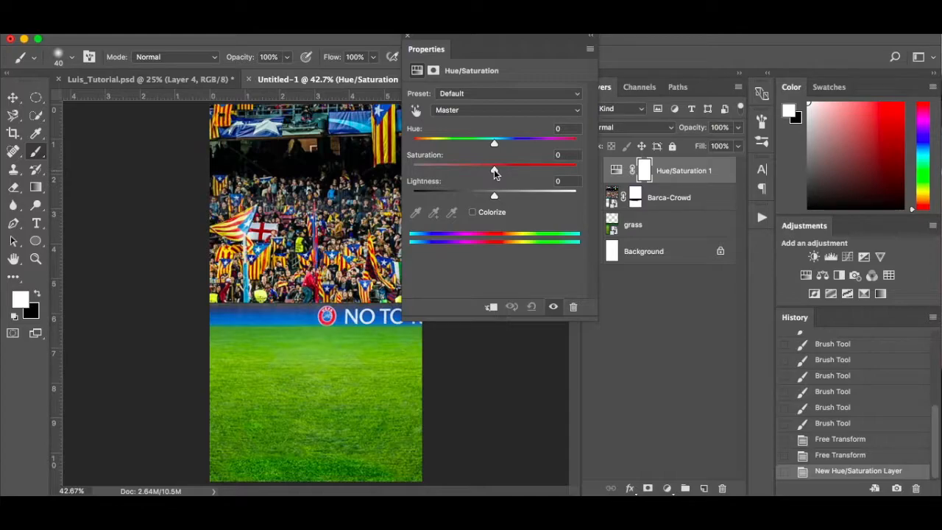
pyautogui.moveTo(494, 171); pyautogui.dragTo(476, 171)
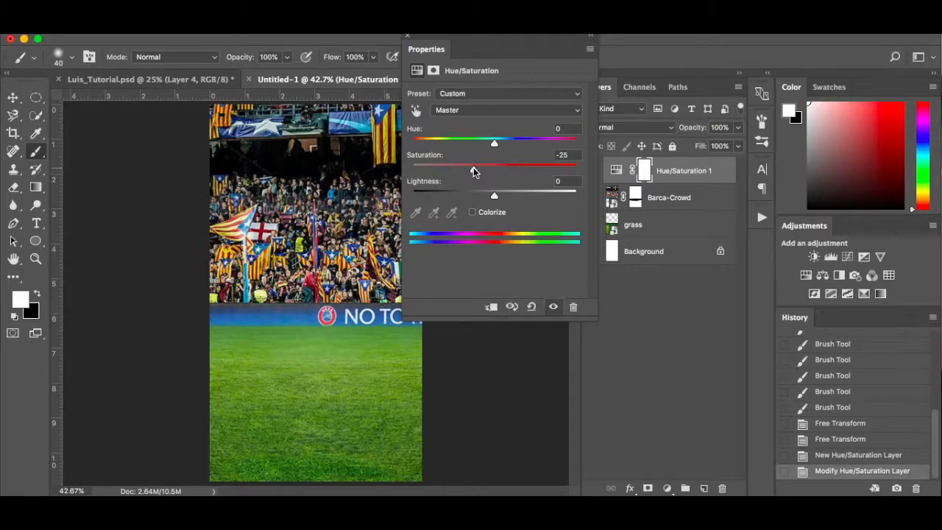
pyautogui.click(405, 35)
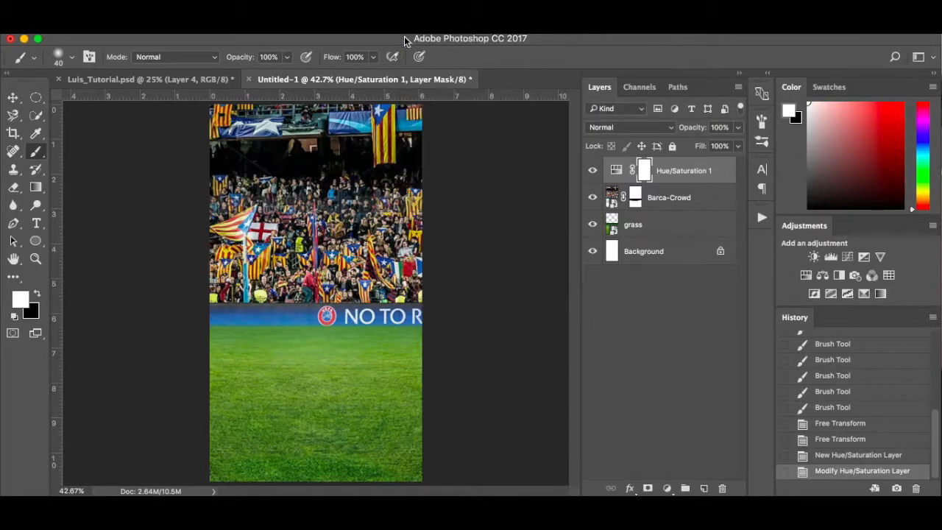
# Add a Levels adjustment layer above Hue/Saturation 1 with the shadow input level at 10.
pyautogui.click(667, 489)
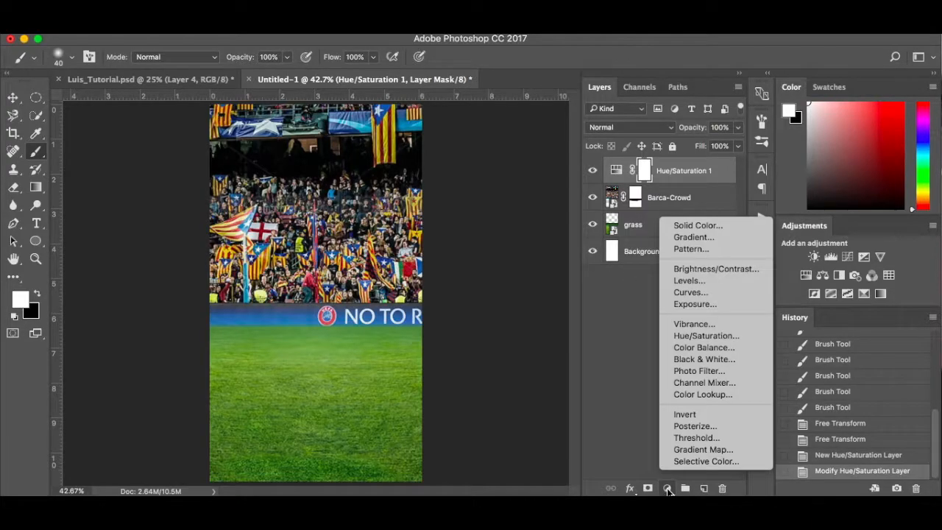
pyautogui.click(712, 282)
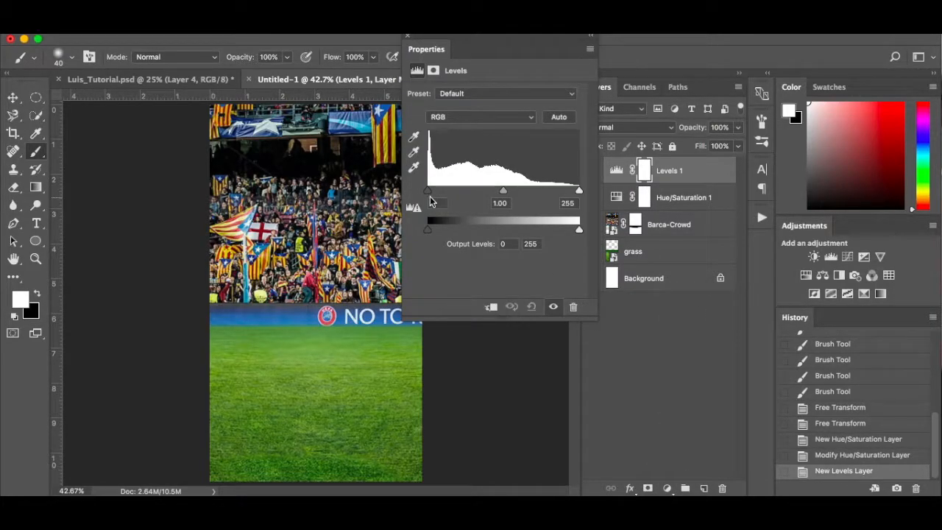
pyautogui.moveTo(429, 194); pyautogui.dragTo(434, 194)
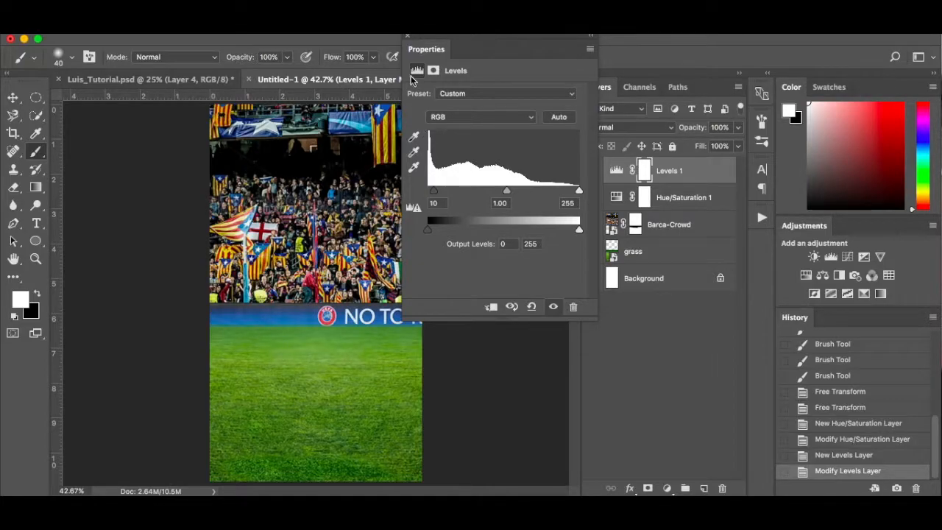
pyautogui.click(407, 35)
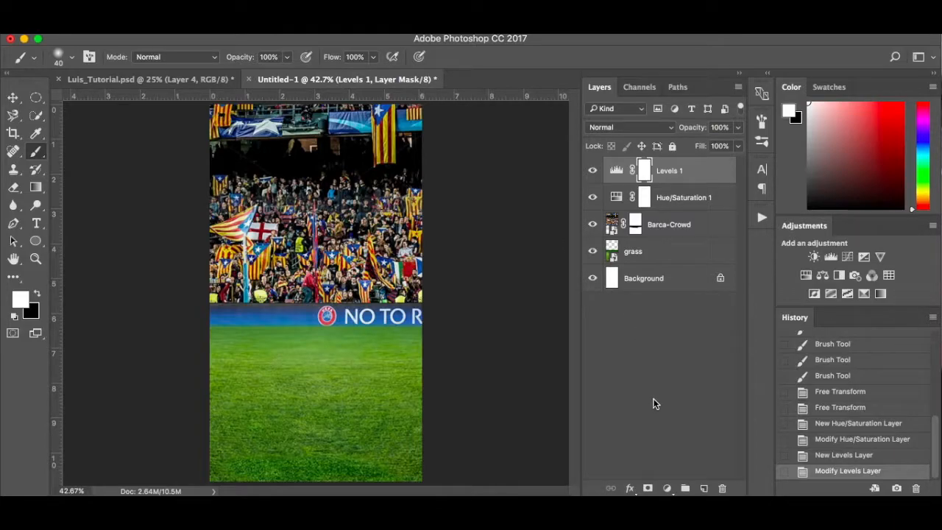
# Add a second Levels adjustment layer on top with its default settings.
pyautogui.click(667, 488)
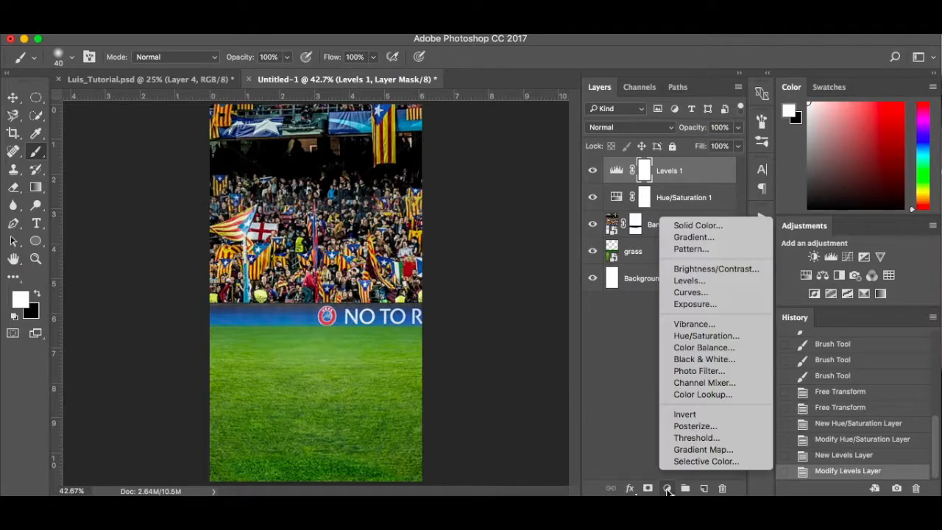
pyautogui.click(708, 283)
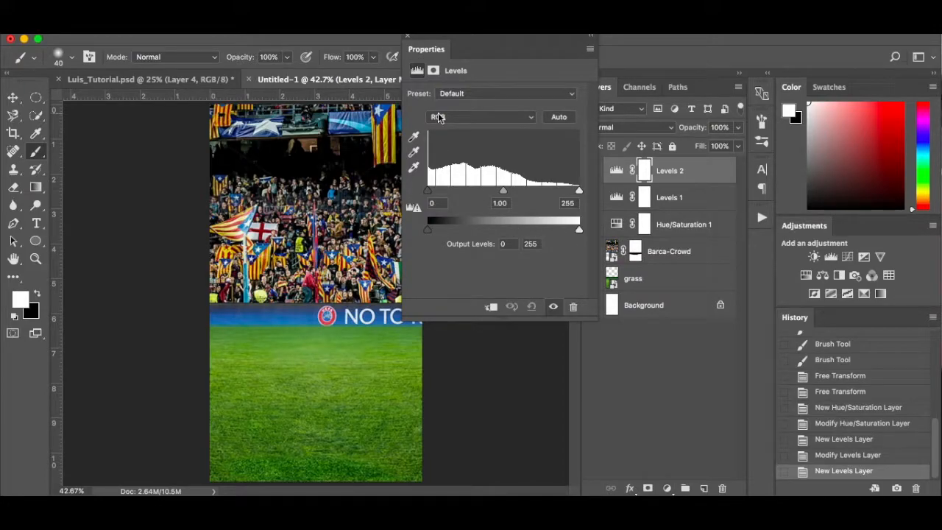
pyautogui.click(409, 39)
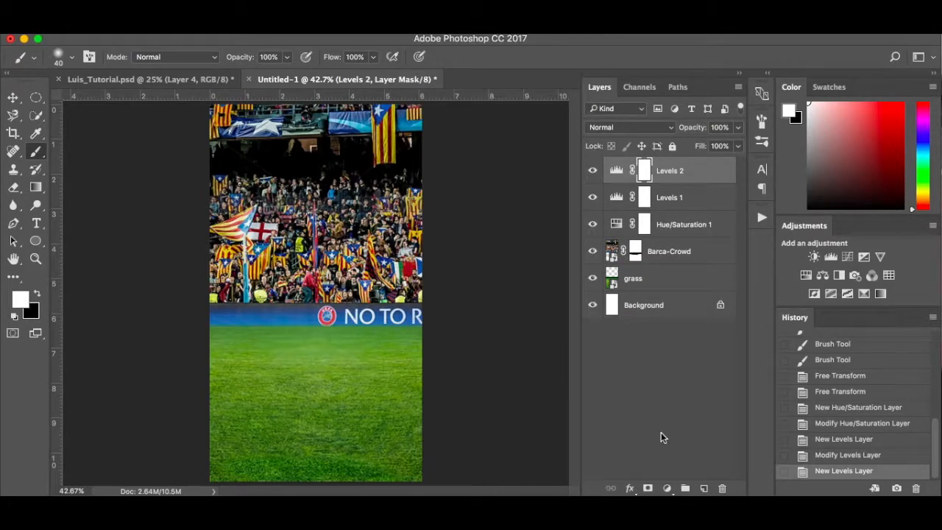
# Add a Curves adjustment layer with the black point at input 6, output 19 and the midtone point at input 128, output 101.
pyautogui.click(667, 488)
pyautogui.click(699, 291)
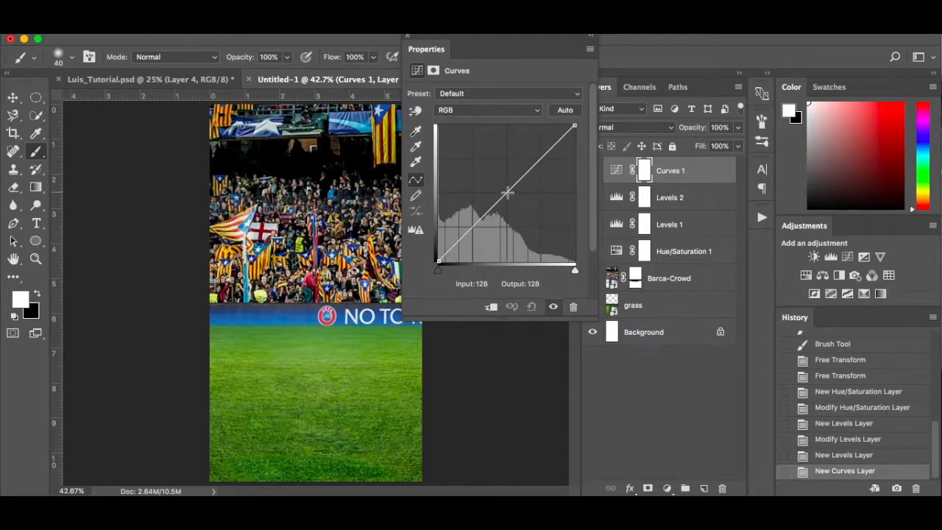
pyautogui.moveTo(507, 193); pyautogui.dragTo(508, 205)
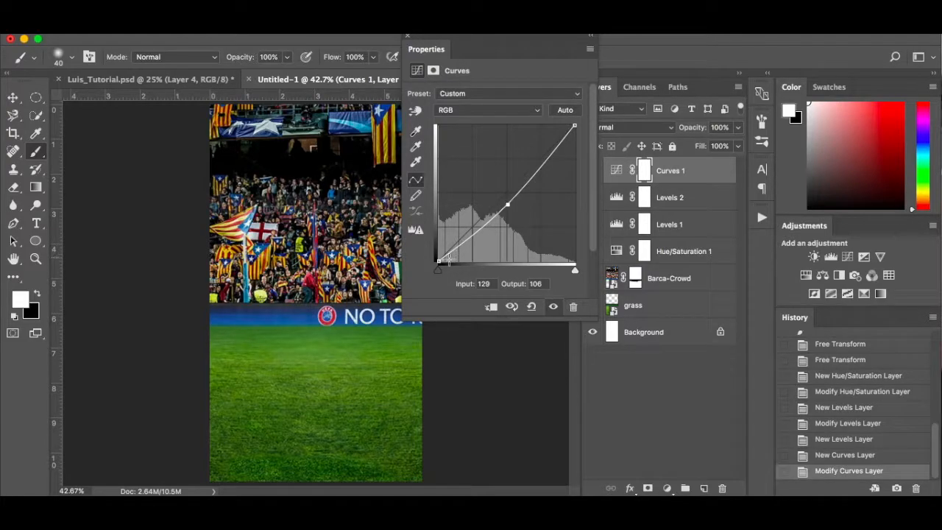
pyautogui.moveTo(438, 259); pyautogui.dragTo(441, 250)
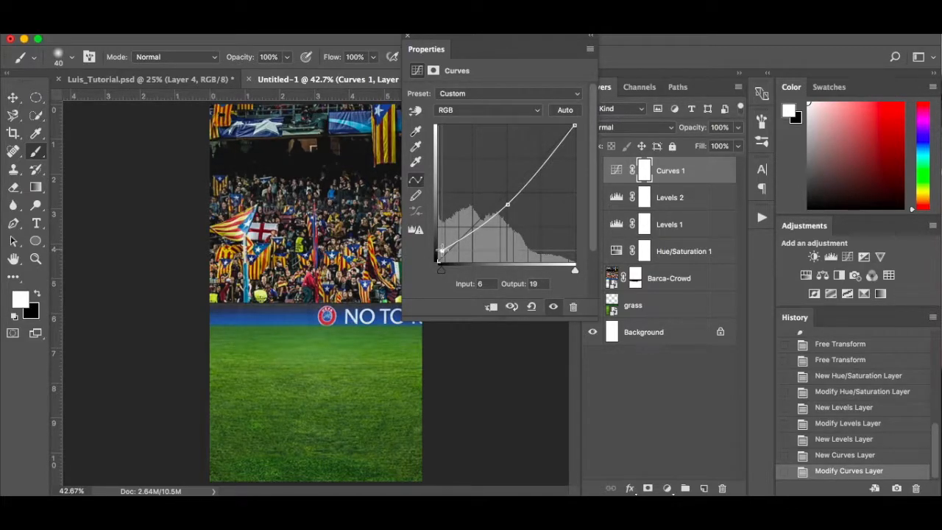
pyautogui.click(507, 204)
pyautogui.moveTo(507, 204); pyautogui.dragTo(507, 208)
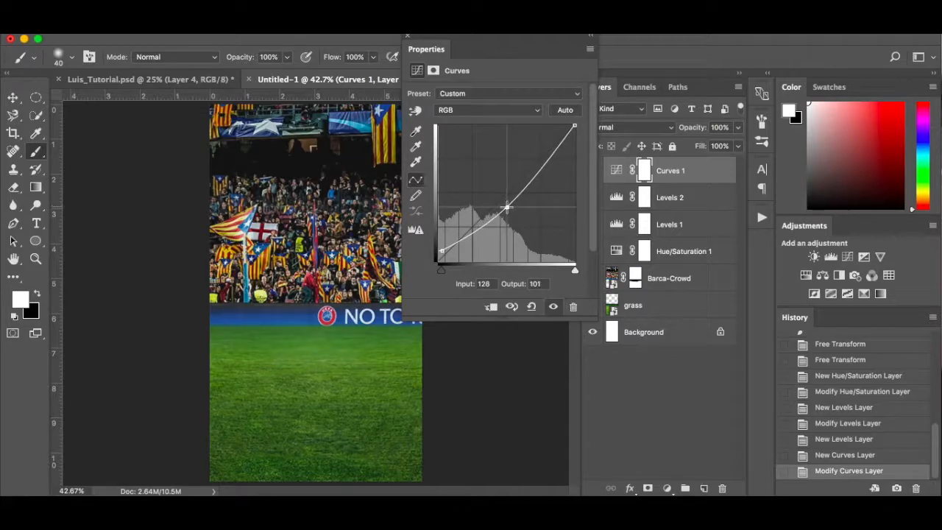
pyautogui.click(407, 35)
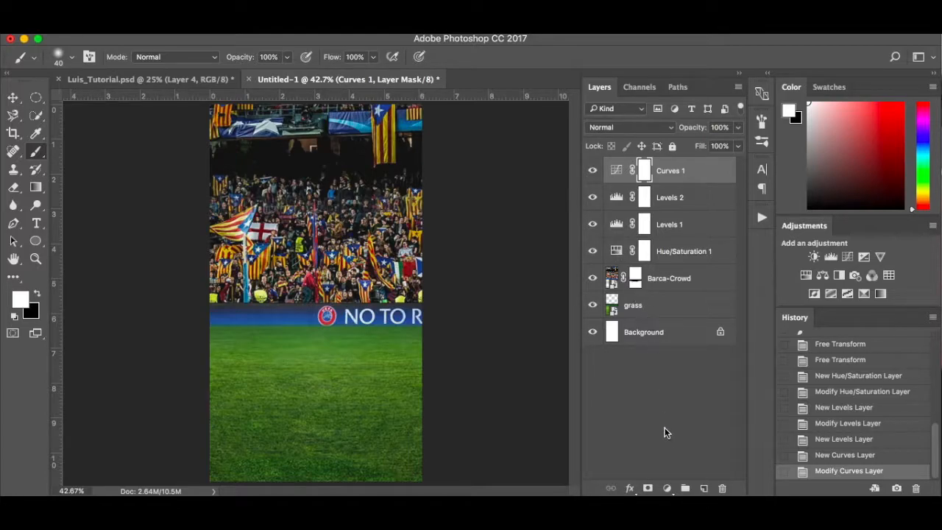
# Add an Exposure adjustment layer above Curves 1 and lower its Exposure to -0.15.
pyautogui.click(666, 491)
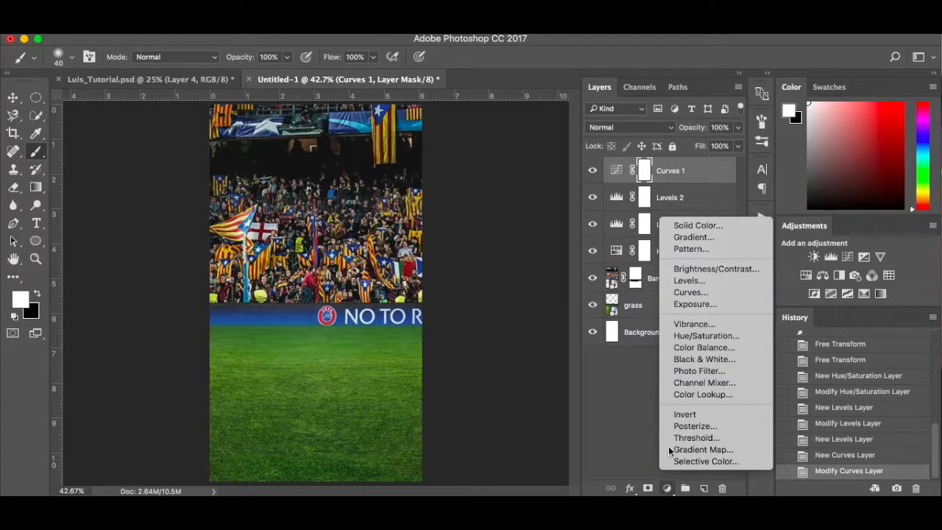
pyautogui.click(701, 308)
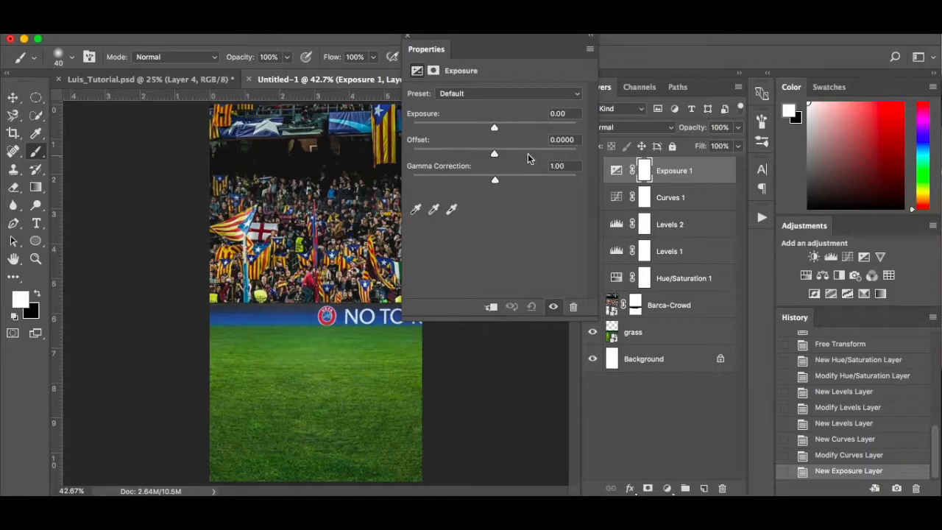
pyautogui.moveTo(494, 129); pyautogui.dragTo(495, 129)
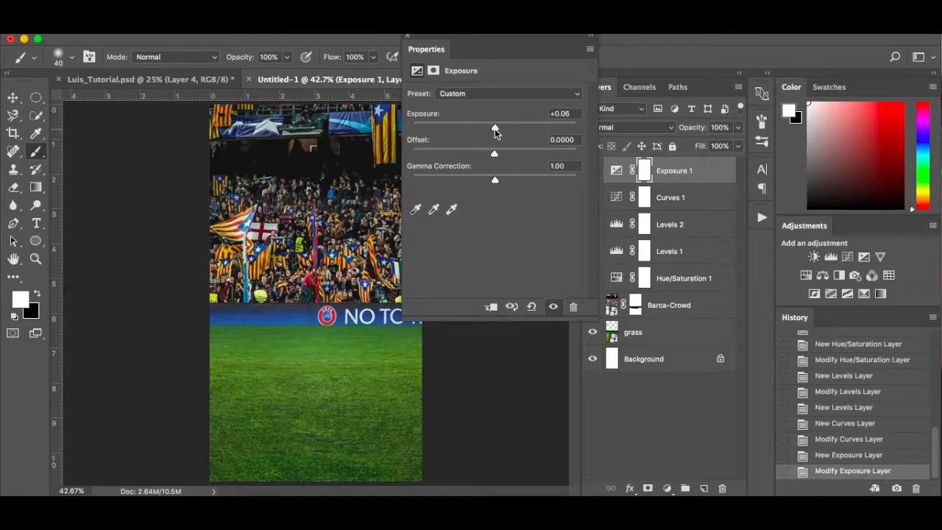
pyautogui.click(573, 114)
pyautogui.press('Down')
pyautogui.press('Down')
pyautogui.press('Down')
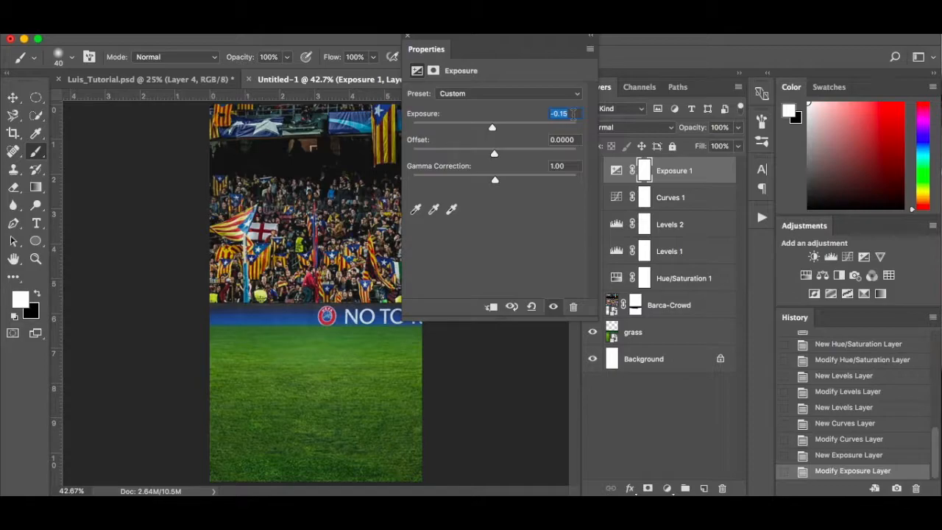
# Delete the Levels 2 adjustment layer and the locked Background layer.
pyautogui.click(408, 36)
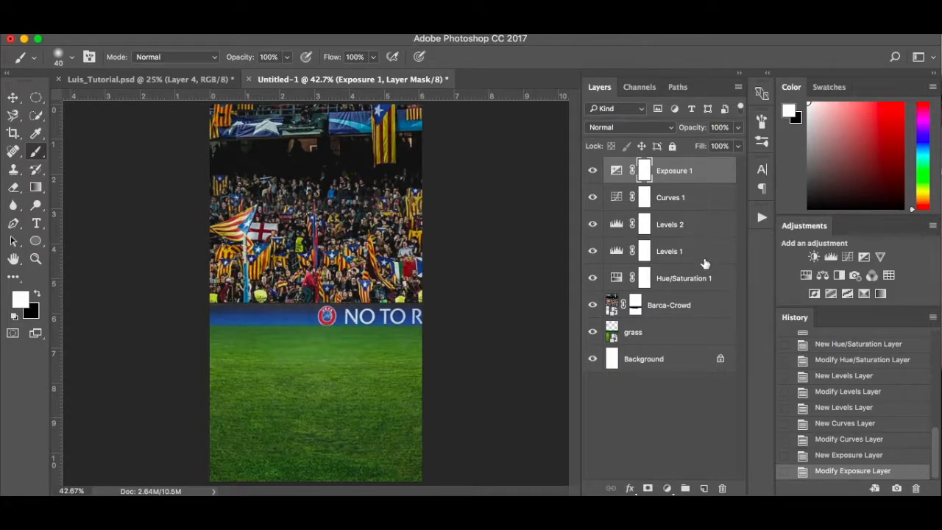
pyautogui.click(593, 226)
pyautogui.moveTo(679, 228); pyautogui.dragTo(722, 489)
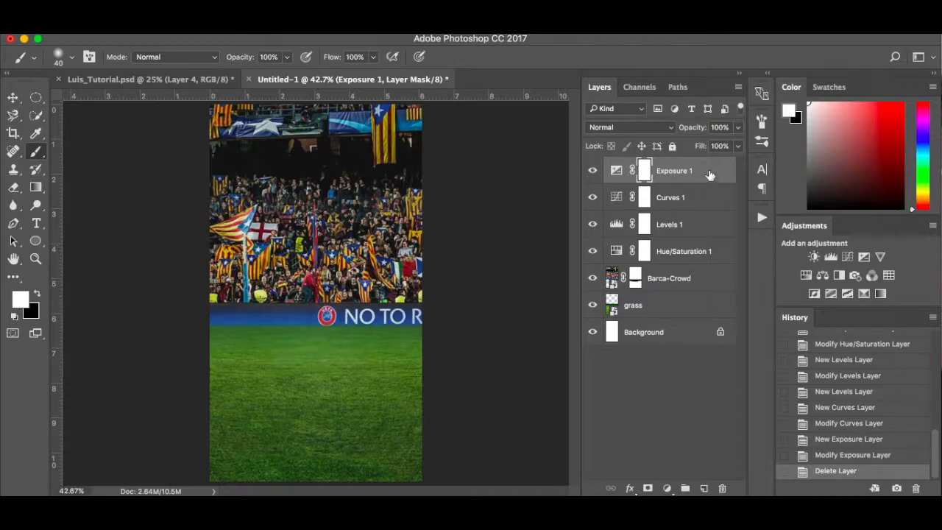
pyautogui.moveTo(694, 337); pyautogui.dragTo(723, 488)
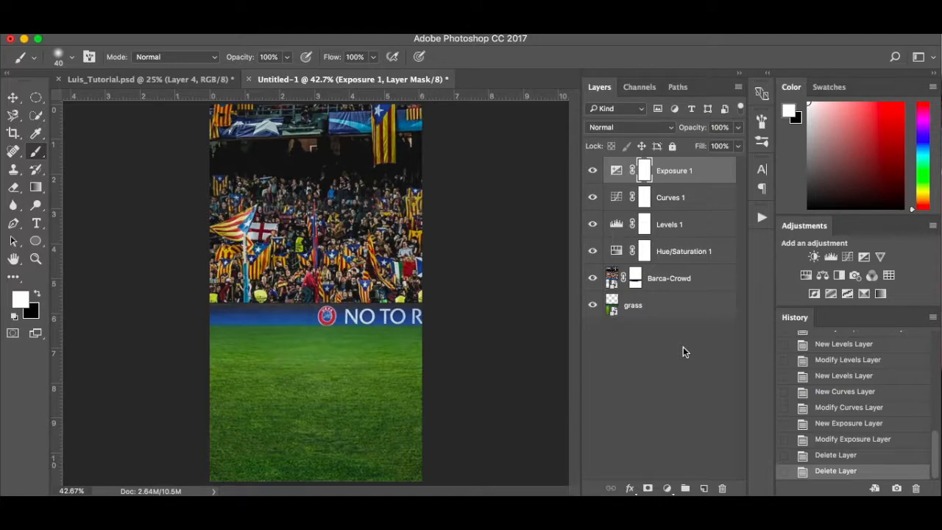
# Group all layers from Exposure 1 down to grass and name the group Background.
pyautogui.click(707, 174)
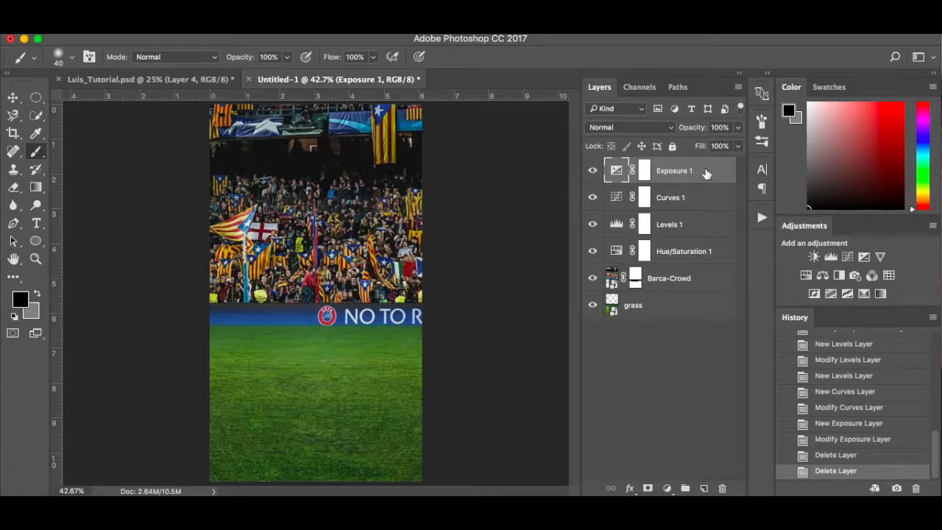
pyautogui.keyDown('shift'); pyautogui.click(691, 311); pyautogui.keyUp('shift')
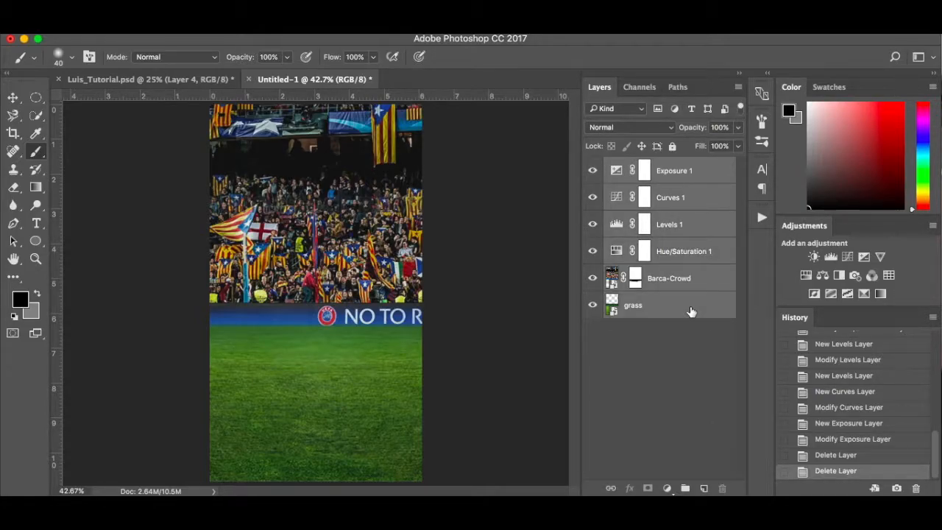
pyautogui.hotkey('ctrl', 'g')
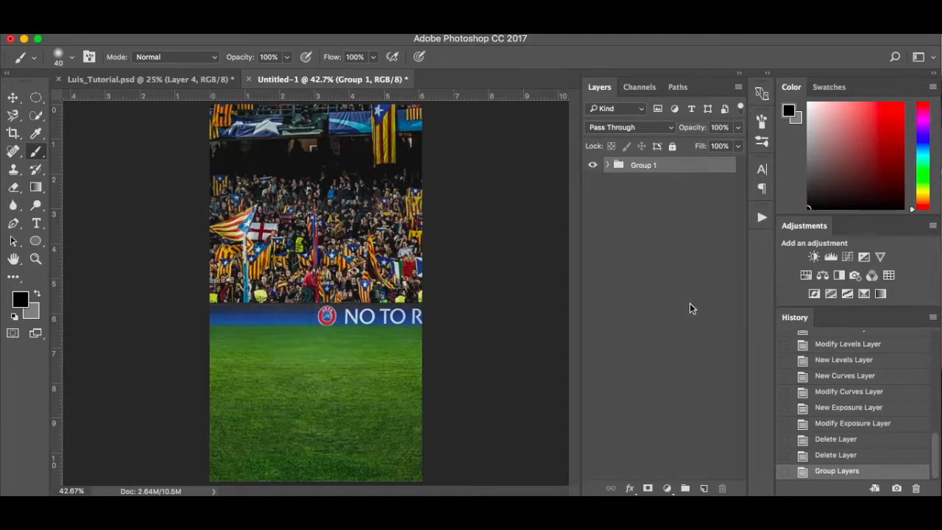
pyautogui.doubleClick(648, 165)
pyautogui.write('Background')
pyautogui.press('Return')
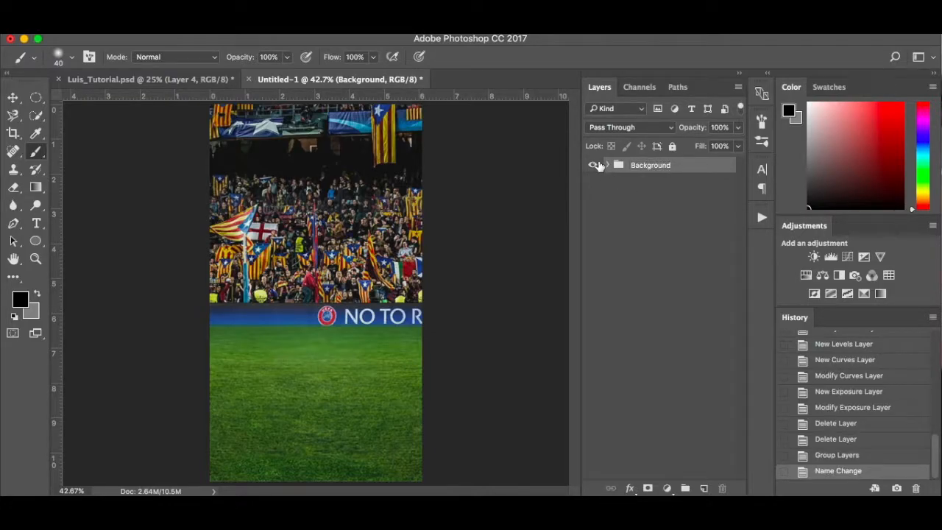
# Give the Background group a green colour label and toggle its visibility off and on.
pyautogui.rightClick(599, 166)
pyautogui.click(625, 250)
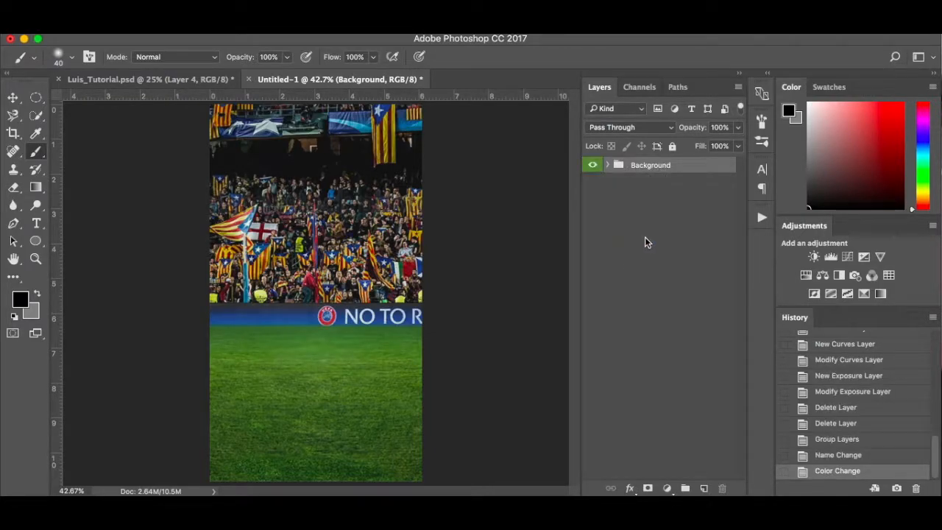
pyautogui.click(645, 237)
pyautogui.click(684, 165)
pyautogui.click(590, 164)
pyautogui.click(590, 164)
# Switch to Finder and place Luis.jpg from the Latest Tutorial folder into the poster document.
pyautogui.click(253, 495)
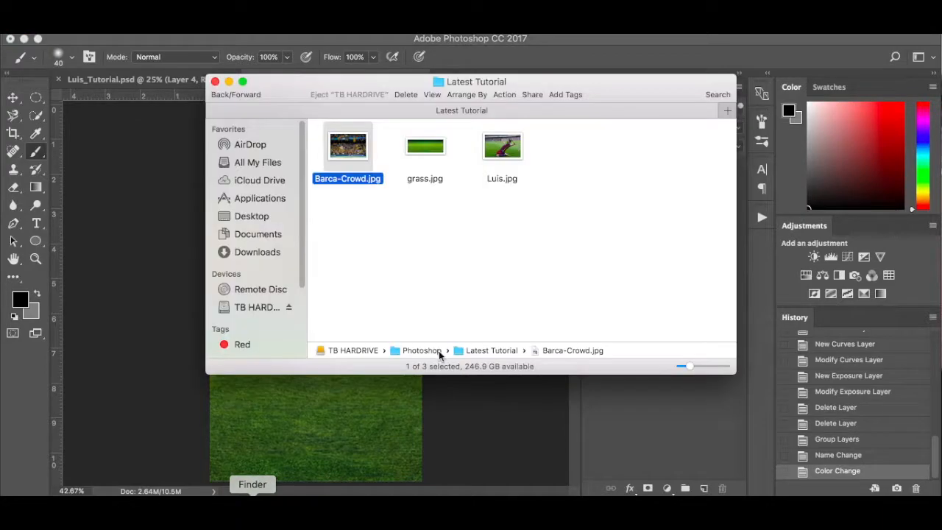
pyautogui.click(502, 147)
pyautogui.moveTo(502, 147); pyautogui.dragTo(298, 419)
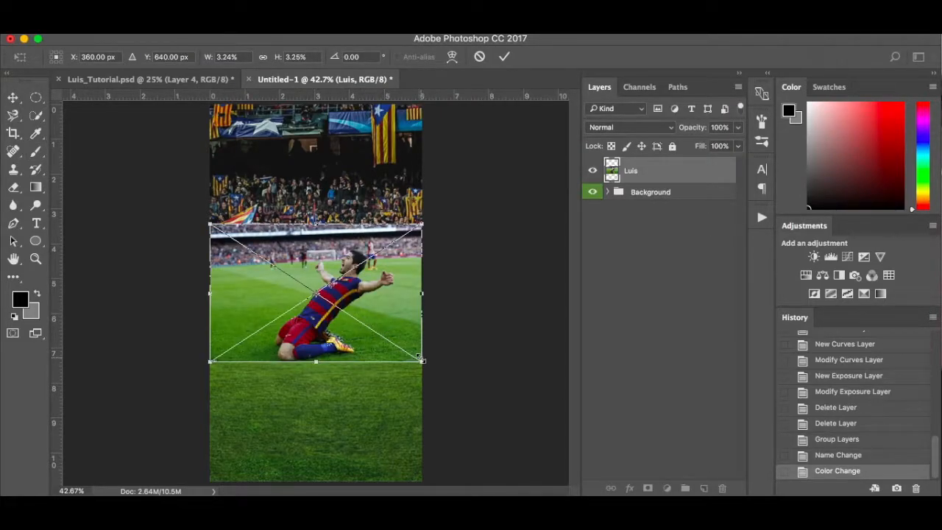
# Scale the placed Luis image to about 4.3% and position it at about X 299.5 px, Y 675 px.
pyautogui.moveTo(422, 363); pyautogui.dragTo(475, 397)
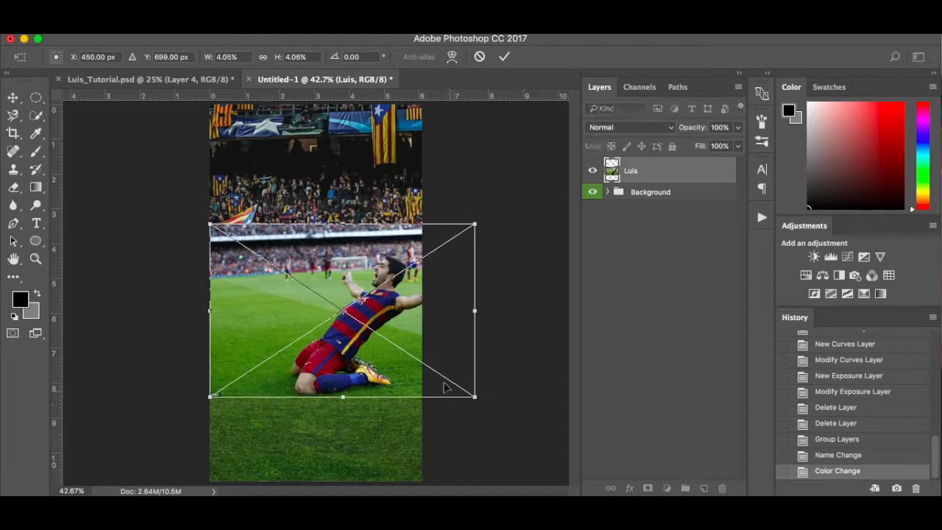
pyautogui.moveTo(424, 364); pyautogui.dragTo(379, 367)
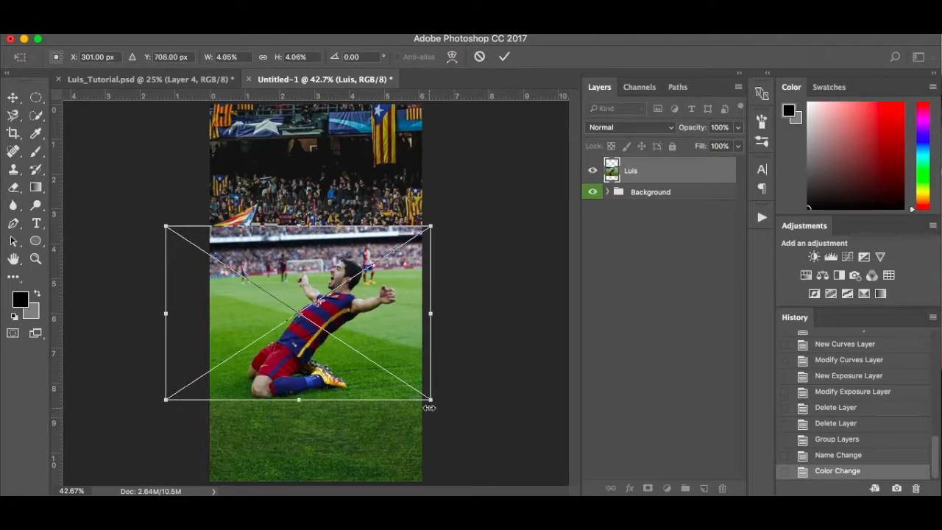
pyautogui.moveTo(430, 403); pyautogui.dragTo(447, 414)
pyautogui.moveTo(417, 379); pyautogui.dragTo(408, 362)
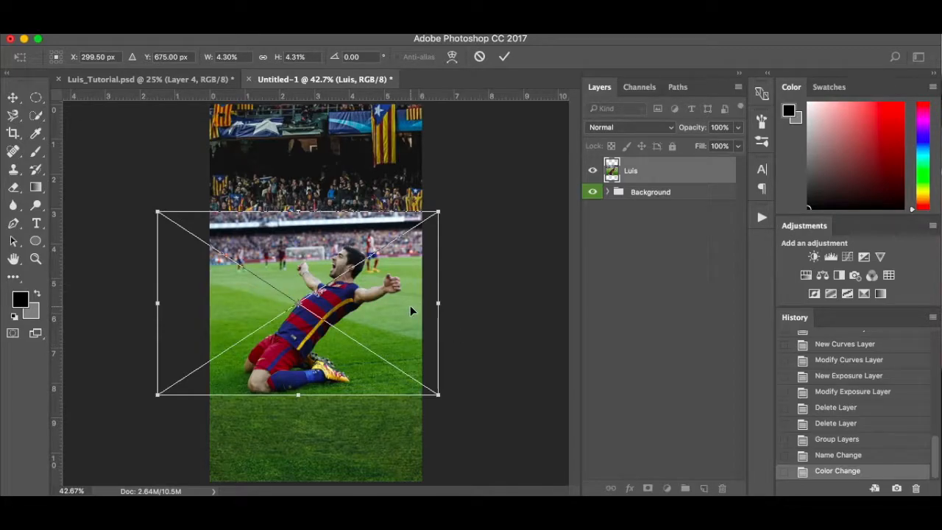
pyautogui.press('Return')
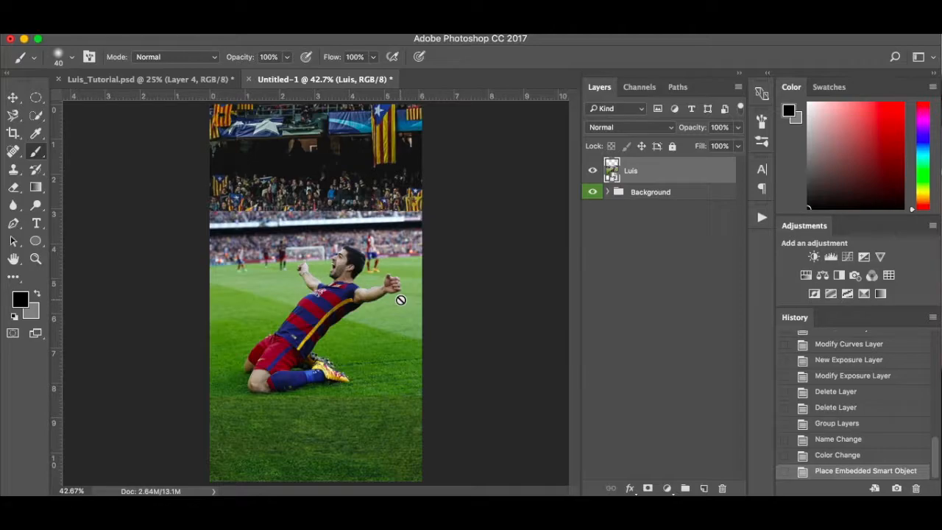
# Start a Pen tool path on the Luis layer with an anchor point where the player's forehead meets the hair.
pyautogui.scroll(3, 324, 298)
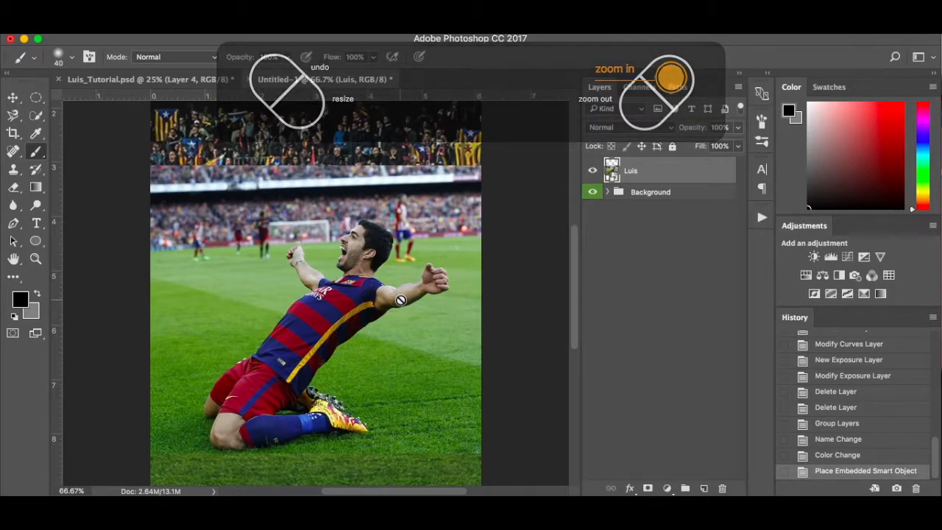
pyautogui.press('p')
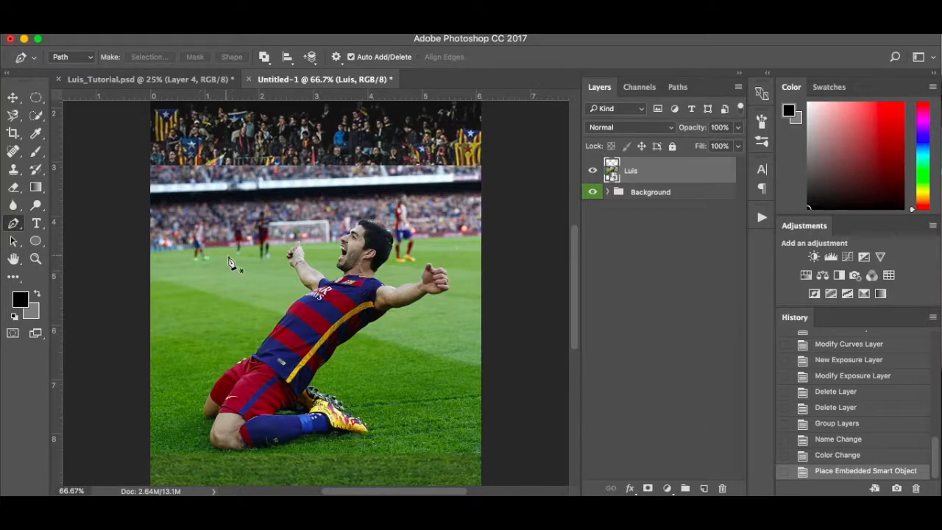
pyautogui.scroll(2, 364, 285)
pyautogui.scroll(1, 365, 287)
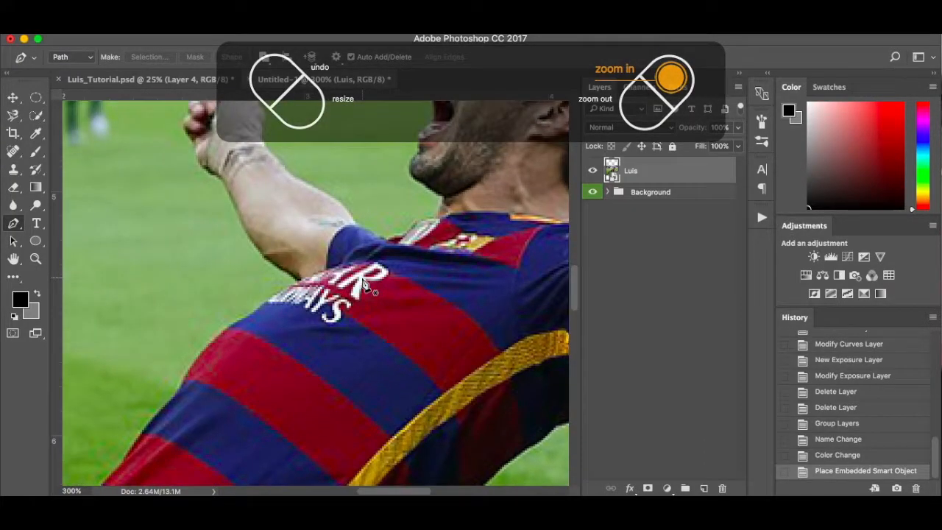
pyautogui.scroll(2, 367, 288)
pyautogui.scroll(5, 365, 288)
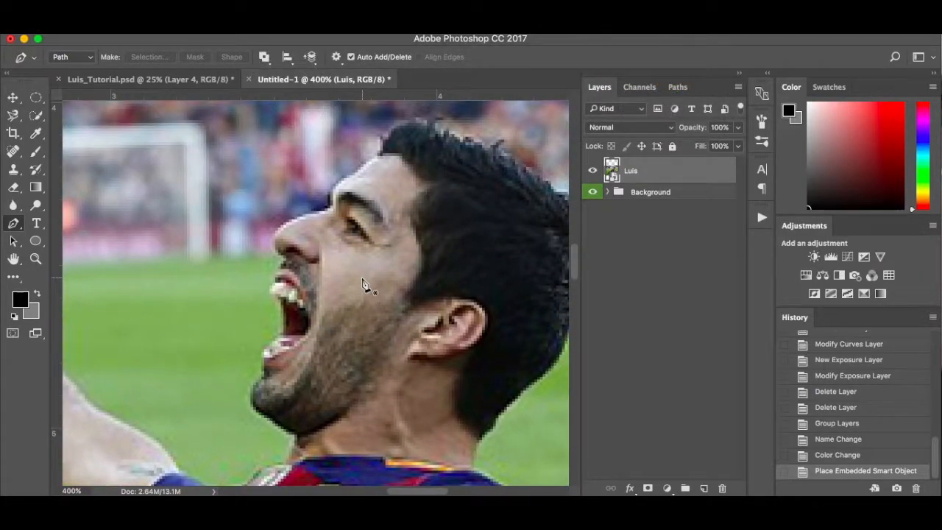
pyautogui.hscroll(-2, 383, 211)
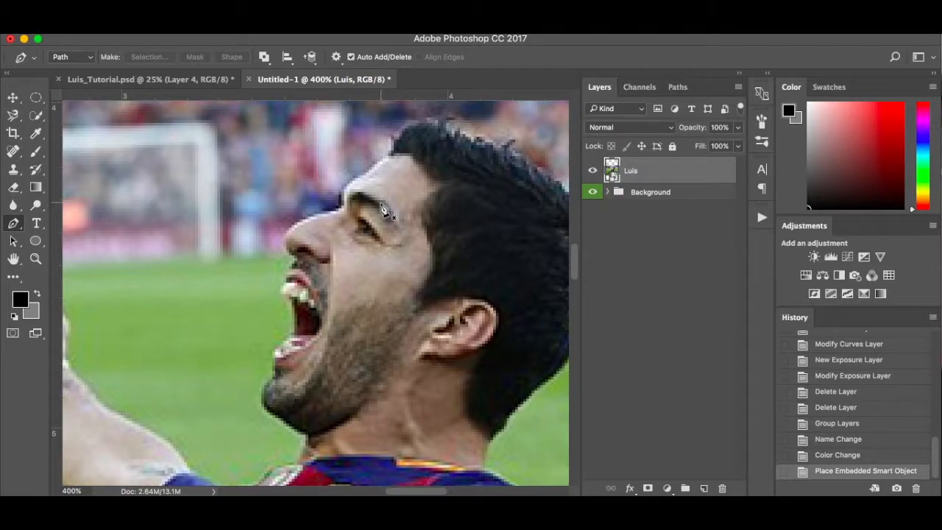
pyautogui.click(389, 159)
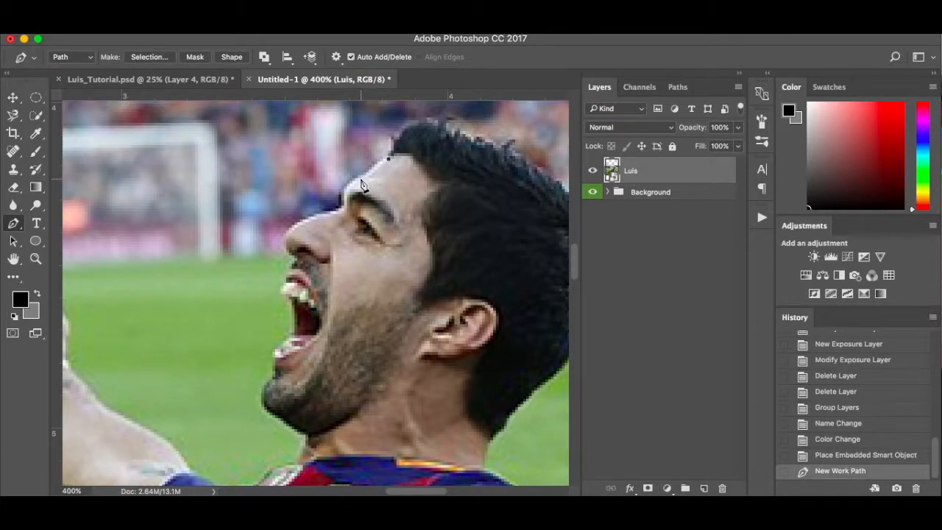
pyautogui.click(361, 179)
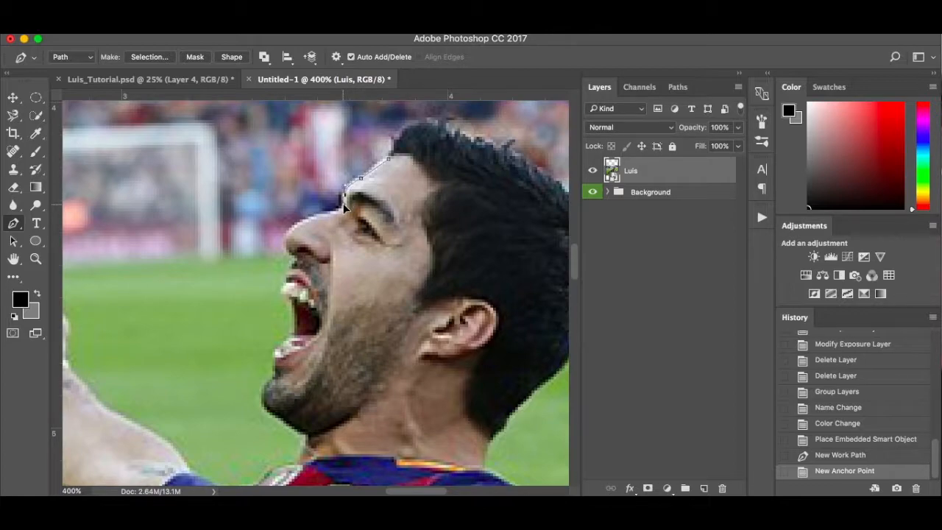
pyautogui.click(343, 202)
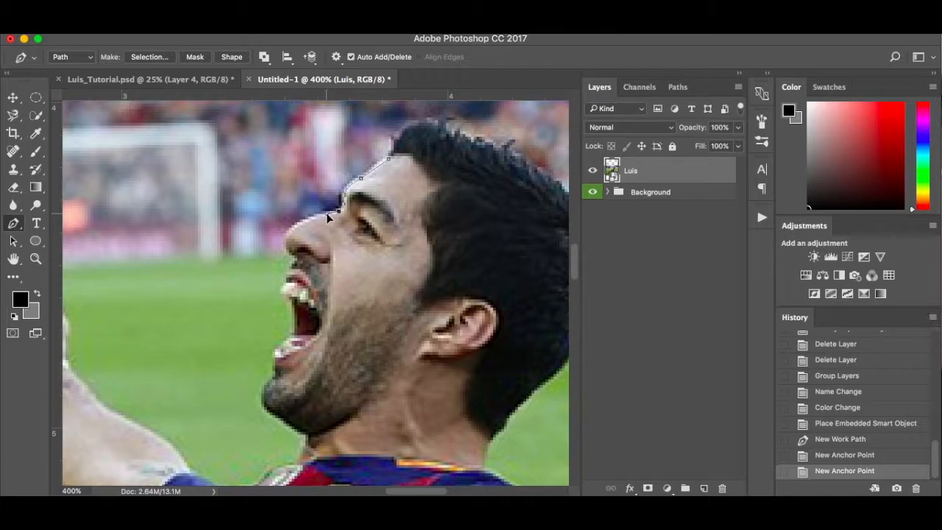
pyautogui.click(330, 213)
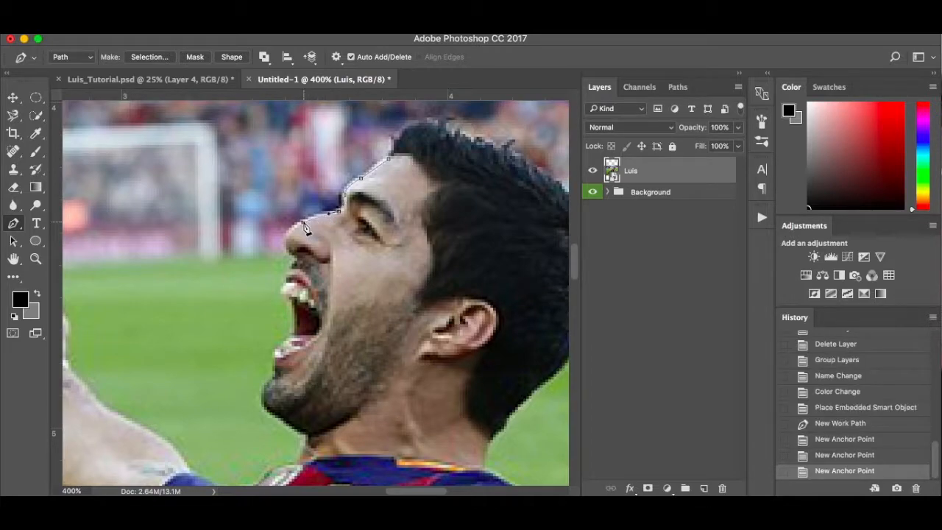
pyautogui.click(302, 222)
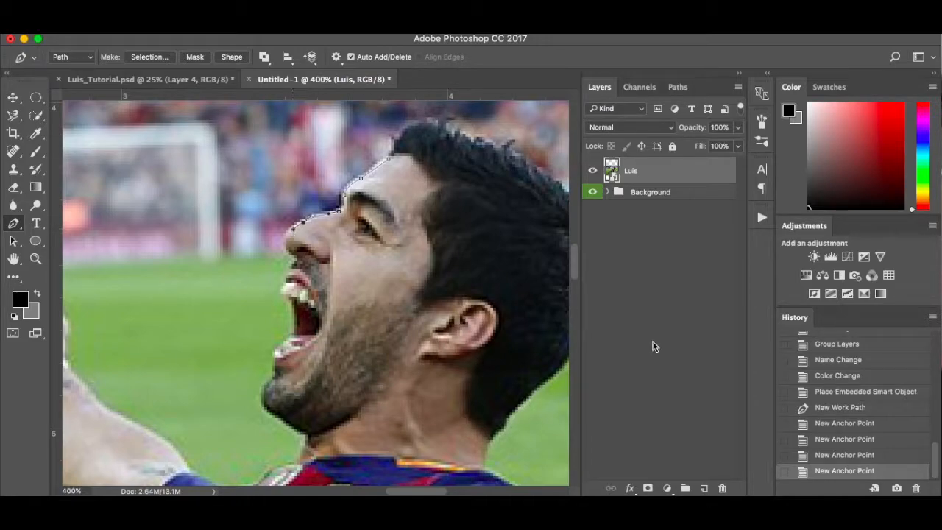
pyautogui.click(863, 409)
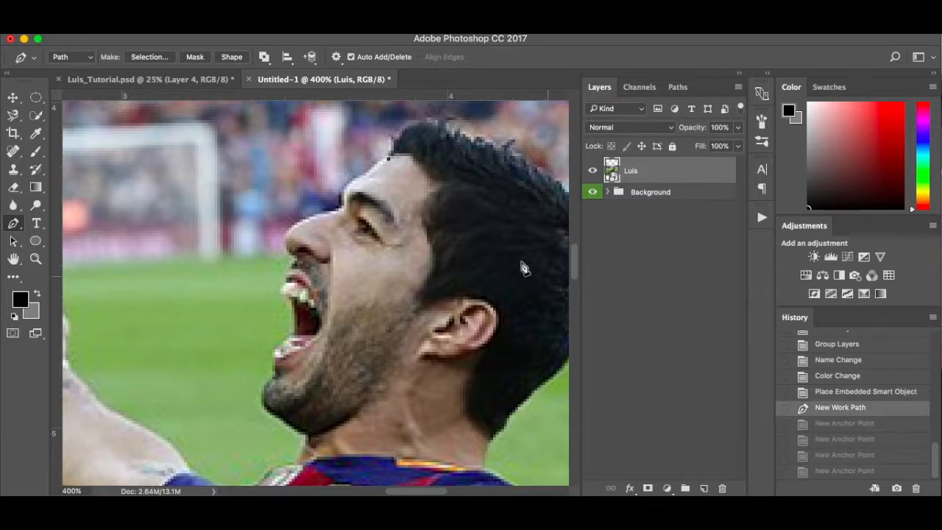
# Trace the path down the player's forehead and along the bridge to the tip of the nose.
pyautogui.click(352, 182)
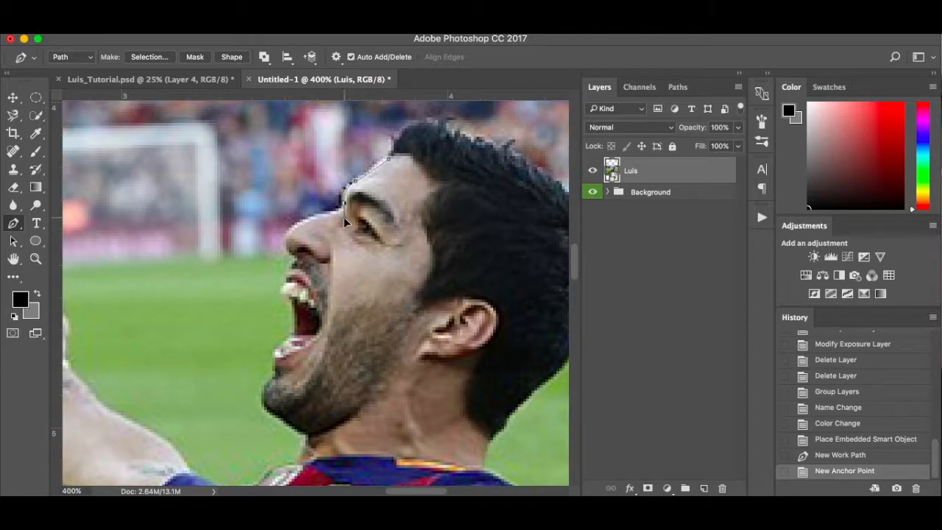
pyautogui.click(342, 209)
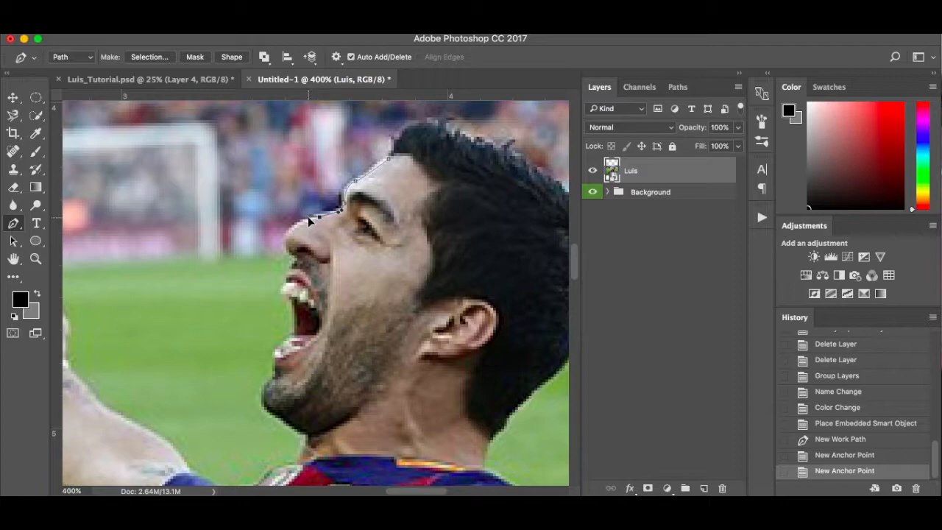
pyautogui.click(308, 217)
pyautogui.moveTo(286, 245); pyautogui.dragTo(291, 253)
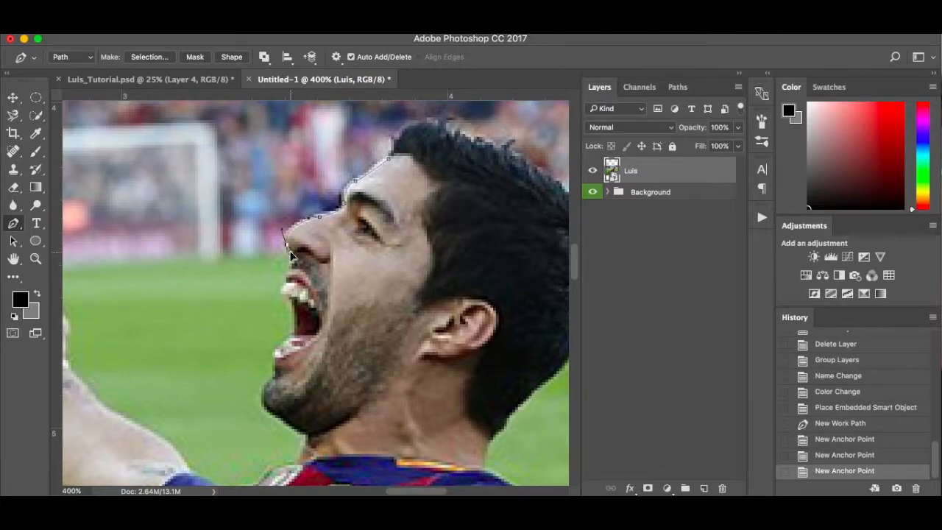
# Continue the path around the open mouth and chin down to the neck at the shirt collar.
pyautogui.click(295, 256)
pyautogui.click(292, 267)
pyautogui.click(286, 280)
pyautogui.click(283, 294)
pyautogui.click(295, 311)
pyautogui.click(296, 336)
pyautogui.moveTo(278, 416); pyautogui.dragTo(335, 313)
pyautogui.click(308, 437)
pyautogui.click(324, 338)
# Continue the path over the shoulder and along the upper edge of the far arm to the hand.
pyautogui.click(297, 351)
pyautogui.click(262, 368)
pyautogui.click(250, 365)
pyautogui.moveTo(195, 319); pyautogui.dragTo(178, 309)
pyautogui.moveTo(137, 272); pyautogui.dragTo(128, 259)
pyautogui.click(121, 245)
pyautogui.click(126, 216)
pyautogui.click(115, 192)
# Trace the path around the fingers of the player's far hand.
pyautogui.moveTo(107, 176); pyautogui.dragTo(194, 229)
pyautogui.click(186, 205)
pyautogui.moveTo(169, 199); pyautogui.dragTo(156, 214)
pyautogui.click(167, 220)
pyautogui.click(147, 233)
pyautogui.click(128, 247)
pyautogui.click(114, 261)
# Continue the path down the wrist and along the underside of the far arm to the shirt.
pyautogui.click(109, 286)
pyautogui.click(119, 305)
pyautogui.click(133, 338)
pyautogui.moveTo(163, 358); pyautogui.dragTo(165, 367)
pyautogui.scroll(-5, 166, 362)
pyautogui.click(167, 361)
pyautogui.click(214, 392)
# Trace the path along the chest and stomach edge of the striped shirt.
pyautogui.moveTo(214, 398); pyautogui.dragTo(277, 298)
pyautogui.click(225, 339)
pyautogui.moveTo(198, 380); pyautogui.dragTo(301, 237)
pyautogui.moveTo(260, 295); pyautogui.dragTo(254, 310)
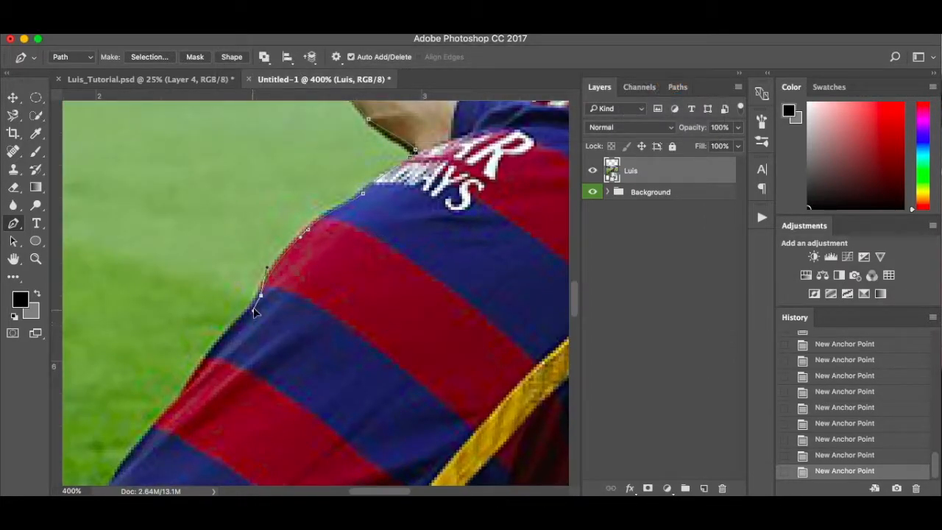
pyautogui.click(184, 395)
pyautogui.moveTo(184, 395); pyautogui.dragTo(371, 237)
# Continue the path from the lower shirt edge down along the front of the red shorts.
pyautogui.click(306, 323)
pyautogui.click(276, 366)
pyautogui.click(297, 352)
pyautogui.click(251, 380)
pyautogui.moveTo(250, 346); pyautogui.dragTo(243, 351)
pyautogui.moveTo(196, 388); pyautogui.dragTo(190, 394)
# Trace the path around the rear thigh and knee to the top of the front knee.
pyautogui.press('super+plus')
pyautogui.press('super+plus')
pyautogui.moveTo(250, 306); pyautogui.dragTo(299, 271)
pyautogui.moveTo(218, 392); pyautogui.dragTo(224, 403)
pyautogui.click(232, 447)
pyautogui.press('super+minus')
pyautogui.click(327, 314)
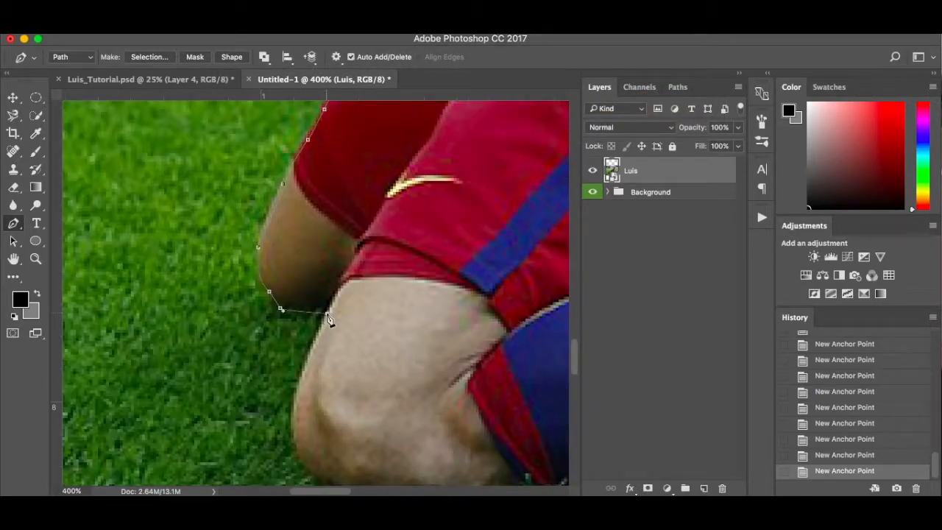
# Continue the path around the front knee and beneath the blue sock and yellow boot.
pyautogui.scroll(-5, 306, 456)
pyautogui.press('super+minus')
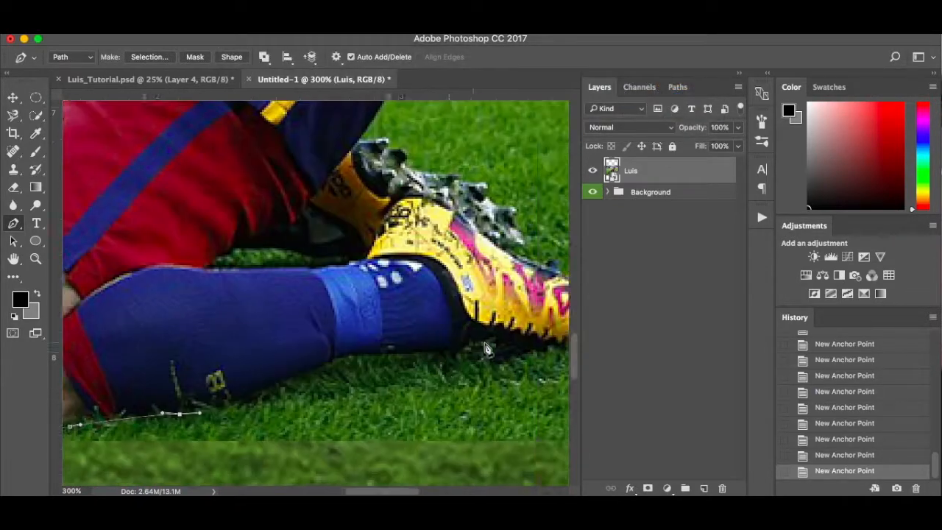
pyautogui.press('super+plus')
pyautogui.moveTo(253, 385); pyautogui.dragTo(270, 378)
pyautogui.moveTo(487, 320); pyautogui.dragTo(225, 337)
pyautogui.click(310, 346)
pyautogui.click(431, 332)
# Trace the path around the toe of the yellow boot and back along its studs.
pyautogui.click(465, 288)
pyautogui.click(461, 266)
pyautogui.click(450, 269)
pyautogui.click(431, 252)
pyautogui.click(427, 233)
pyautogui.moveTo(404, 230); pyautogui.dragTo(427, 276)
pyautogui.click(386, 264)
pyautogui.click(350, 234)
# Continue the path along the studs of the rear boot up to the shorts, redoing one misplaced anchor point.
pyautogui.moveTo(290, 154); pyautogui.dragTo(341, 218)
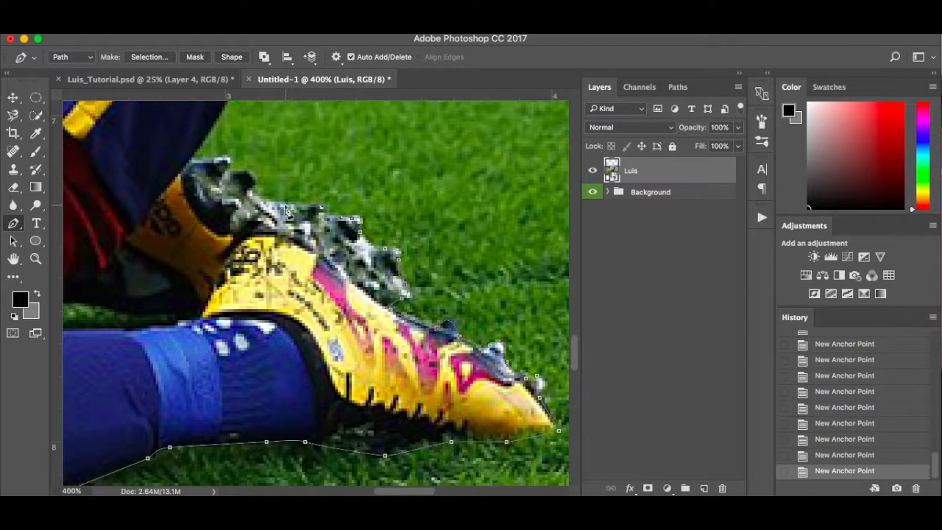
pyautogui.click(292, 210)
pyautogui.moveTo(260, 203); pyautogui.dragTo(312, 246)
pyautogui.click(309, 242)
pyautogui.click(306, 229)
pyautogui.click(290, 218)
pyautogui.press('super+z')
pyautogui.click(280, 204)
pyautogui.click(240, 204)
# Trace the path up the player's back edge from the shorts along the shirt toward the armpit.
pyautogui.moveTo(291, 181); pyautogui.dragTo(197, 382)
pyautogui.moveTo(314, 172); pyautogui.dragTo(337, 100)
pyautogui.moveTo(346, 162); pyautogui.dragTo(199, 346)
pyautogui.moveTo(179, 307); pyautogui.dragTo(191, 301)
pyautogui.click(286, 225)
pyautogui.click(355, 175)
# Continue the path along the underside of the near outstretched arm to the hand.
pyautogui.moveTo(385, 211); pyautogui.dragTo(310, 307)
pyautogui.moveTo(389, 201); pyautogui.dragTo(304, 208)
pyautogui.click(435, 183)
pyautogui.moveTo(452, 149); pyautogui.dragTo(499, 111)
pyautogui.moveTo(562, 85); pyautogui.dragTo(562, 199)
pyautogui.click(497, 229)
pyautogui.moveTo(465, 232); pyautogui.dragTo(508, 216)
pyautogui.click(513, 213)
# Trace the path around the fingers and thumb of the near outstretched hand.
pyautogui.click(505, 183)
pyautogui.click(492, 187)
pyautogui.click(481, 167)
pyautogui.click(476, 140)
pyautogui.click(442, 127)
pyautogui.click(402, 127)
pyautogui.moveTo(401, 126); pyautogui.dragTo(414, 140)
pyautogui.click(386, 110)
pyautogui.click(367, 143)
# Continue the path along the top of the near arm, over the shoulder and up the neck.
pyautogui.click(347, 217)
pyautogui.moveTo(284, 234); pyautogui.dragTo(271, 235)
pyautogui.click(217, 258)
pyautogui.moveTo(266, 275); pyautogui.dragTo(249, 274)
pyautogui.click(201, 229)
pyautogui.click(209, 194)
# Continue the path from the nape up the back of the head and over the top of the hair.
pyautogui.moveTo(200, 257); pyautogui.dragTo(209, 249)
pyautogui.moveTo(263, 177); pyautogui.dragTo(268, 145)
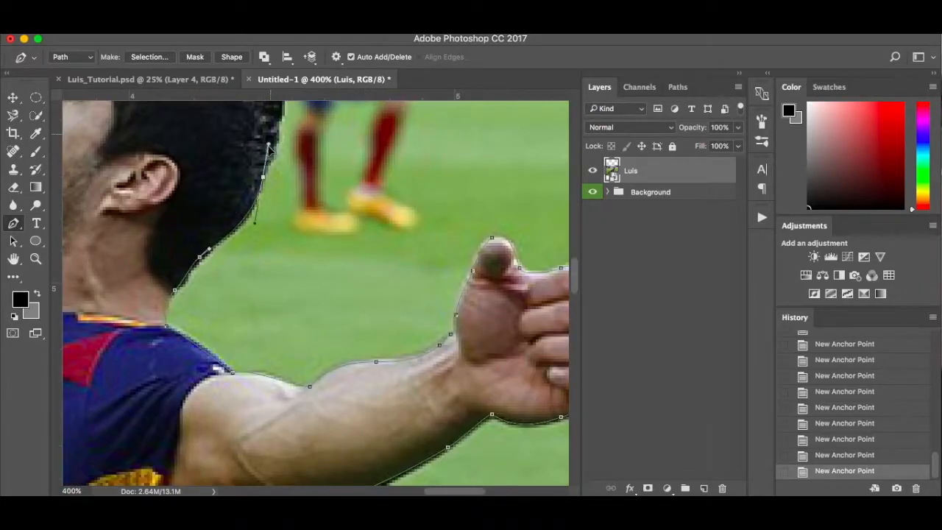
pyautogui.scroll(5, 269, 149)
pyautogui.moveTo(280, 274); pyautogui.dragTo(282, 248)
pyautogui.click(263, 209)
pyautogui.click(241, 194)
pyautogui.click(218, 181)
pyautogui.click(200, 170)
pyautogui.click(177, 158)
pyautogui.click(144, 150)
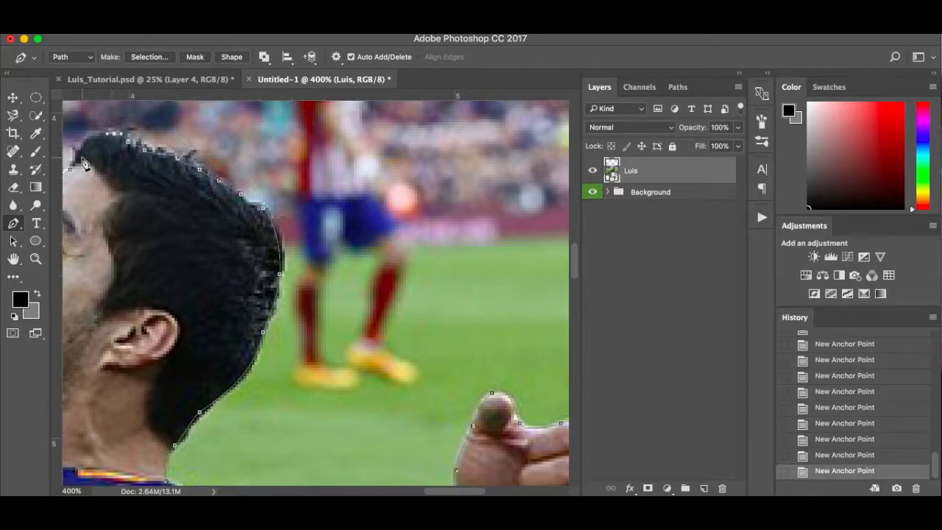
# Close the path at the forehead hairline and convert it to a new anti-aliased selection with 0 pixels feather.
pyautogui.hscroll(-5, 84, 165)
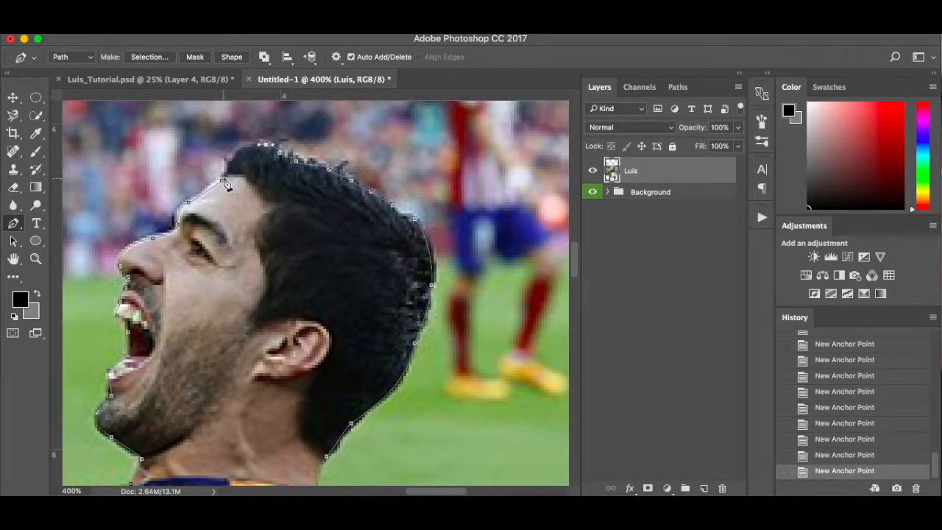
pyautogui.click(232, 146)
pyautogui.click(224, 181)
pyautogui.click(148, 57)
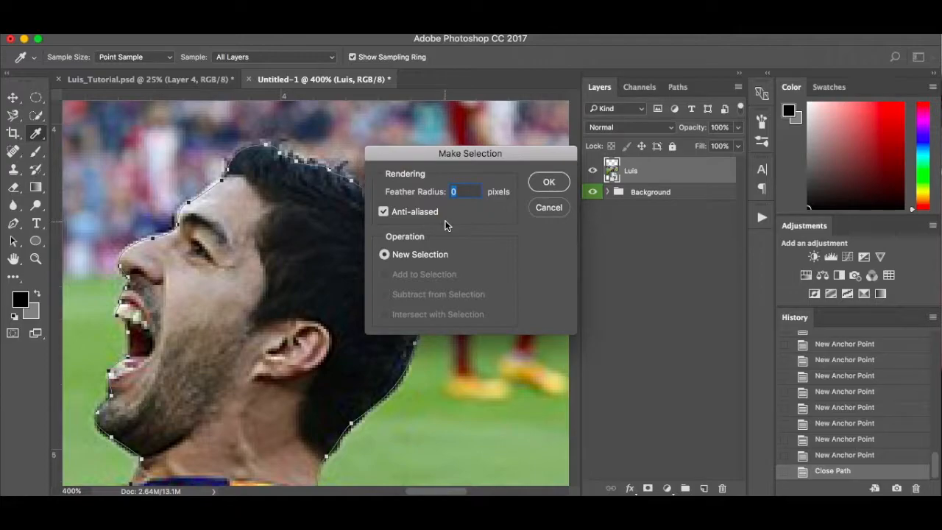
pyautogui.click(548, 183)
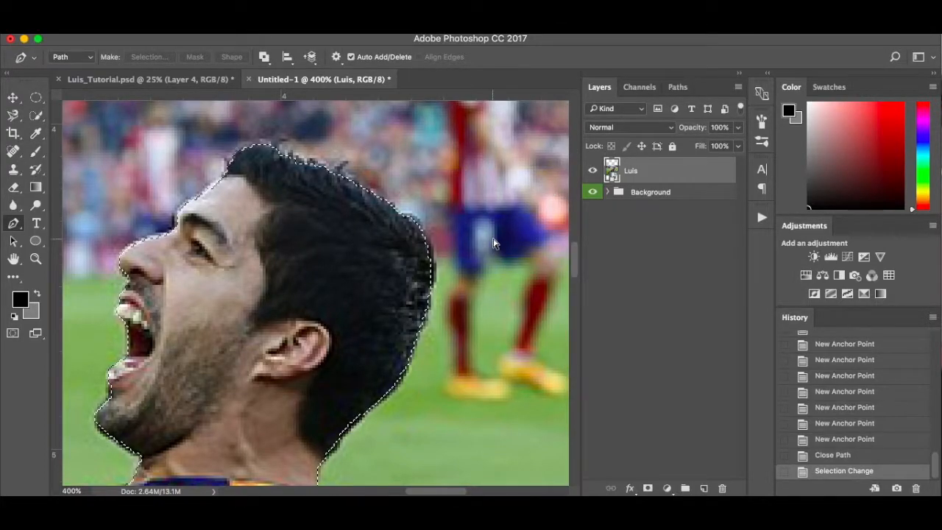
# Copy the selected player to a new layer and hide the original Luis layer.
pyautogui.press('super+0')
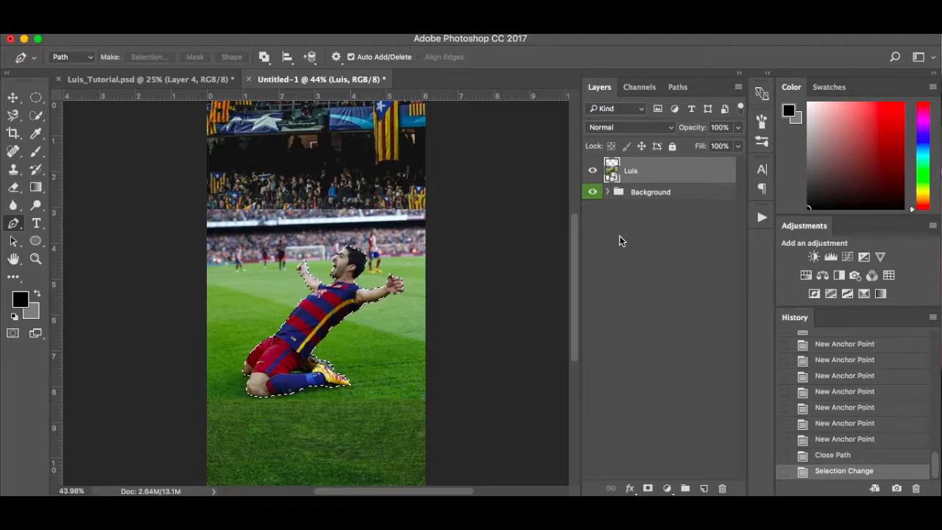
pyautogui.press('super+j')
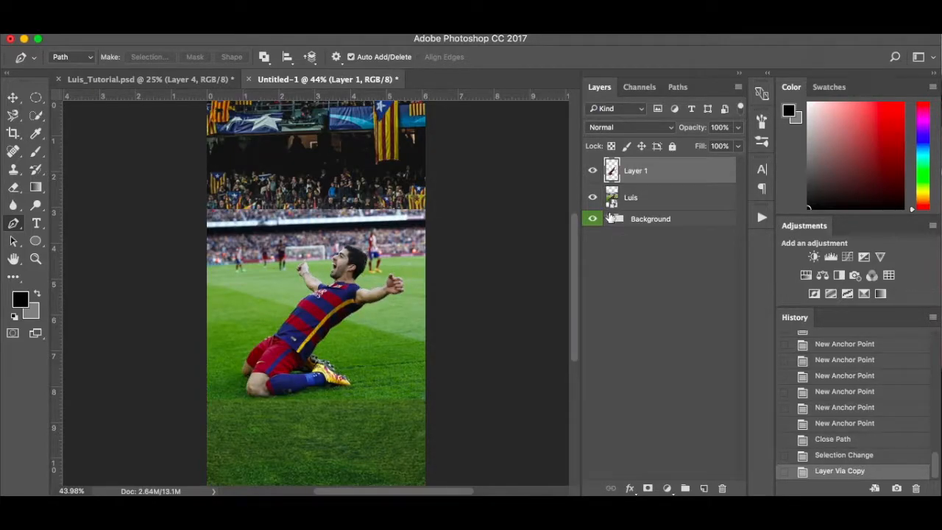
pyautogui.click(592, 198)
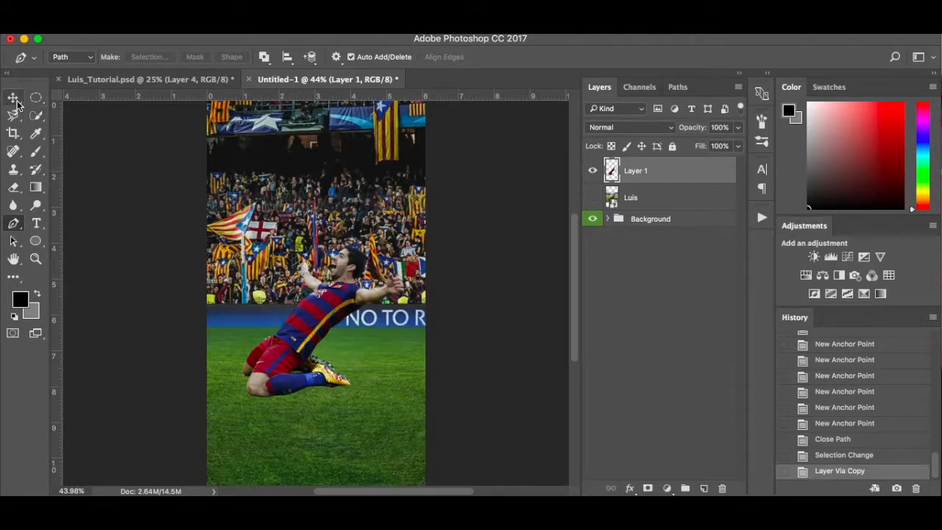
# Move the cut-out player lower onto the grass and scale him up proportionally to about 112%.
pyautogui.press('v')
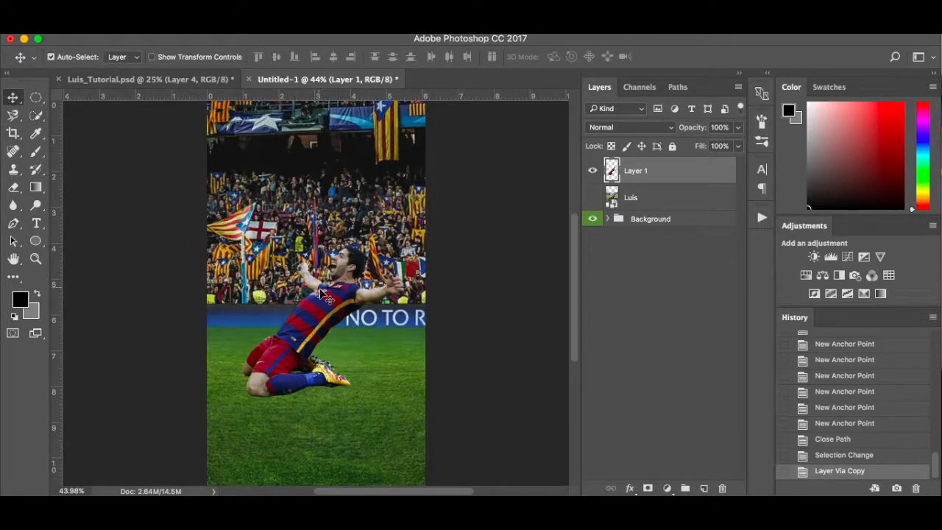
pyautogui.moveTo(319, 309); pyautogui.dragTo(331, 348)
pyautogui.hotkey('ctrl', 't')
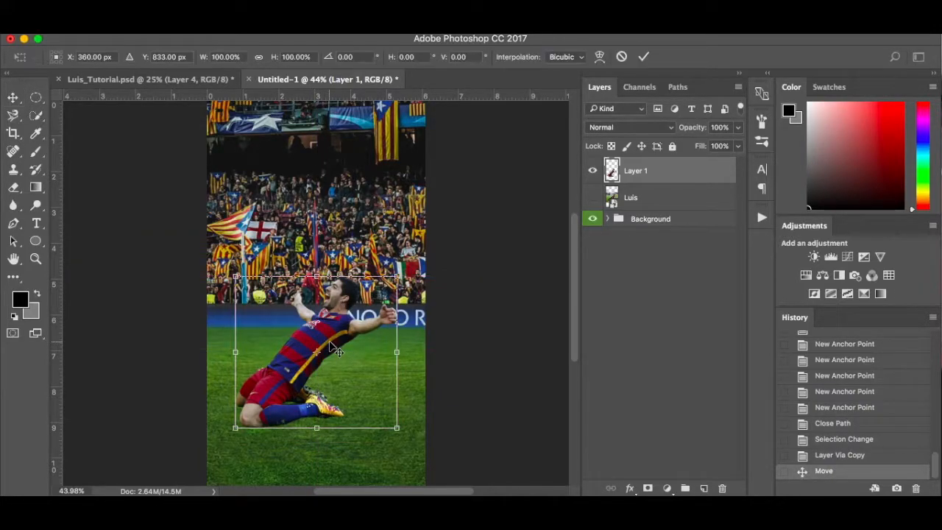
pyautogui.moveTo(397, 276)
pyautogui.mouseDown()
pyautogui.moveTo(410, 252)
pyautogui.moveTo(402, 266)
pyautogui.moveTo(353, 271)
pyautogui.moveTo(400, 331)
pyautogui.moveTo(385, 269)
pyautogui.moveTo(405, 285)
pyautogui.mouseUp()
pyautogui.press('super+z')
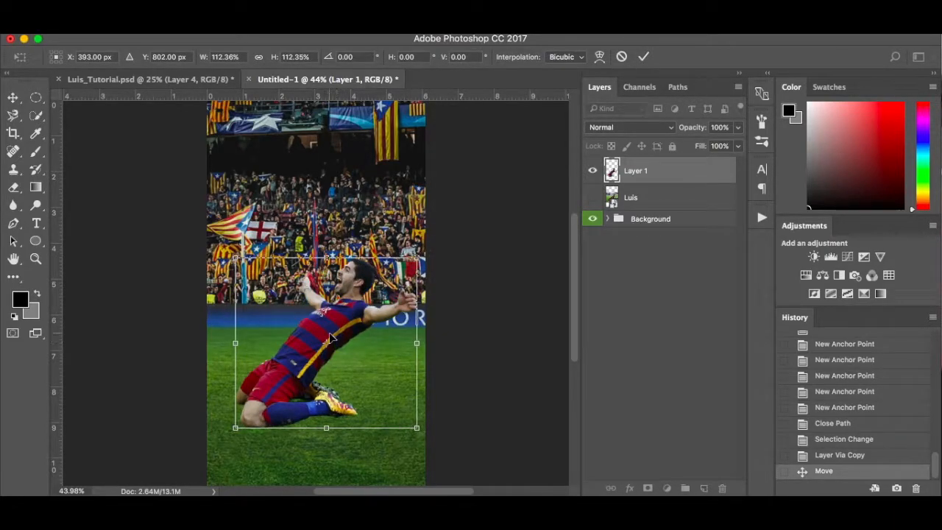
pyautogui.moveTo(331, 337); pyautogui.dragTo(328, 334)
pyautogui.press('Return')
pyautogui.scroll(-2, 453, 351)
pyautogui.scroll(2, 453, 351)
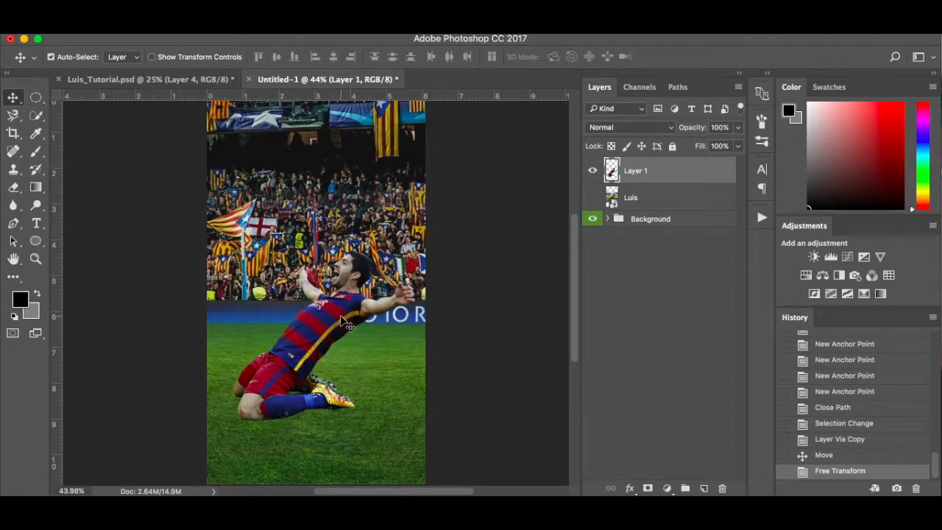
# Scale the cut-out player down proportionally to about 97%.
pyautogui.hotkey('ctrl', 't')
pyautogui.moveTo(414, 251); pyautogui.dragTo(409, 256)
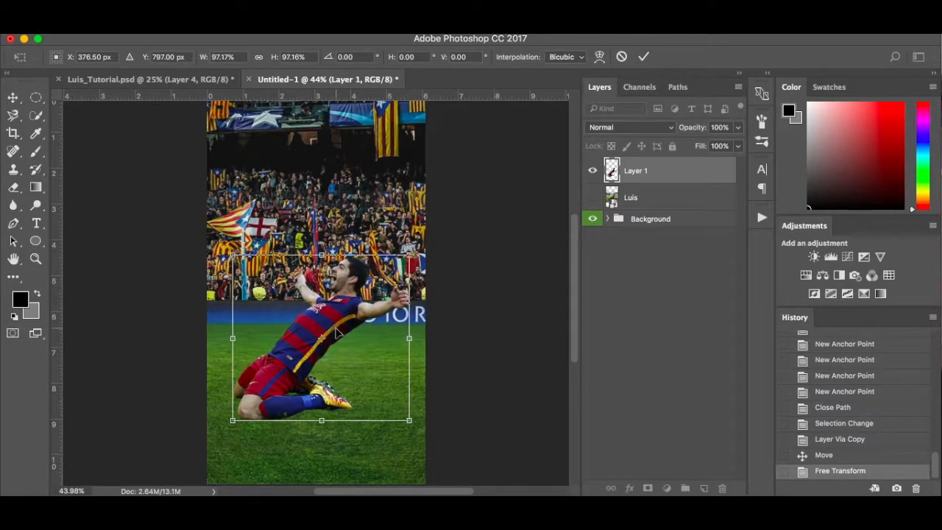
pyautogui.press('Return')
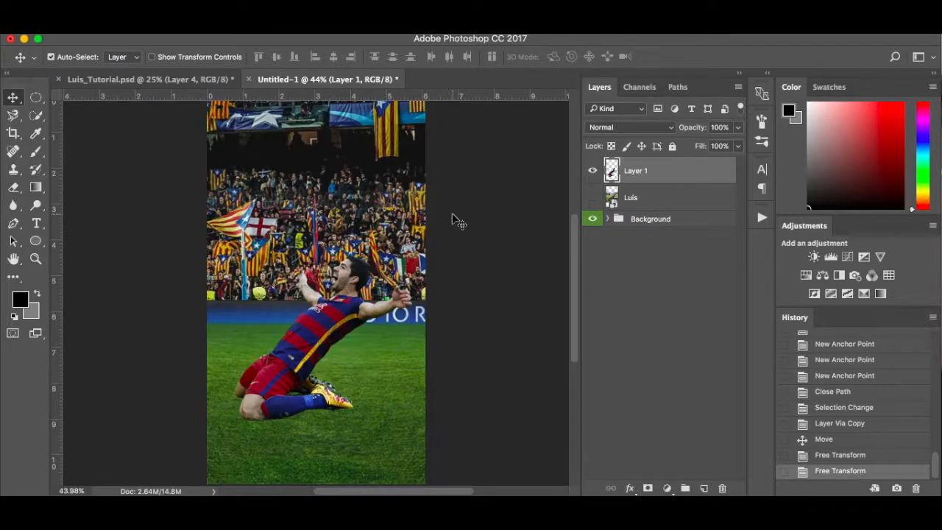
# Merge the Barca-Crowd and grass layers inside the Background group into one layer.
pyautogui.click(607, 220)
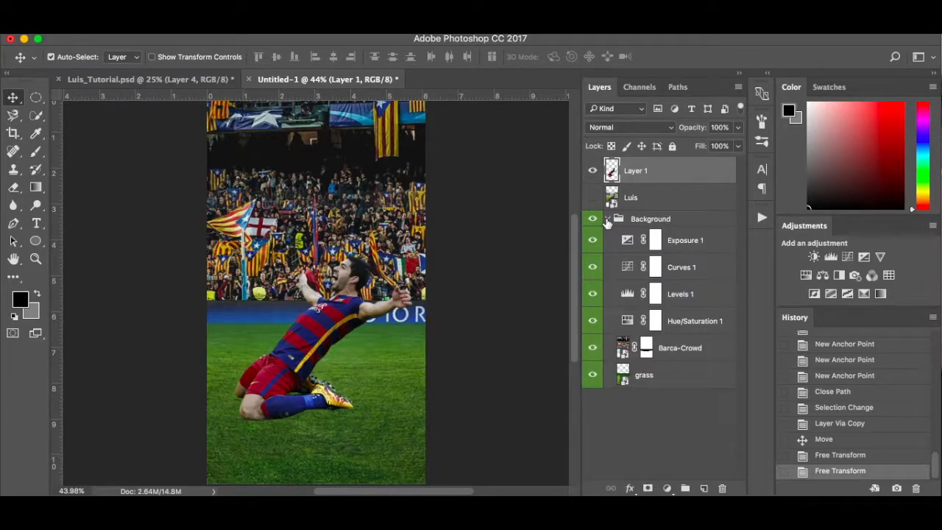
pyautogui.click(694, 355)
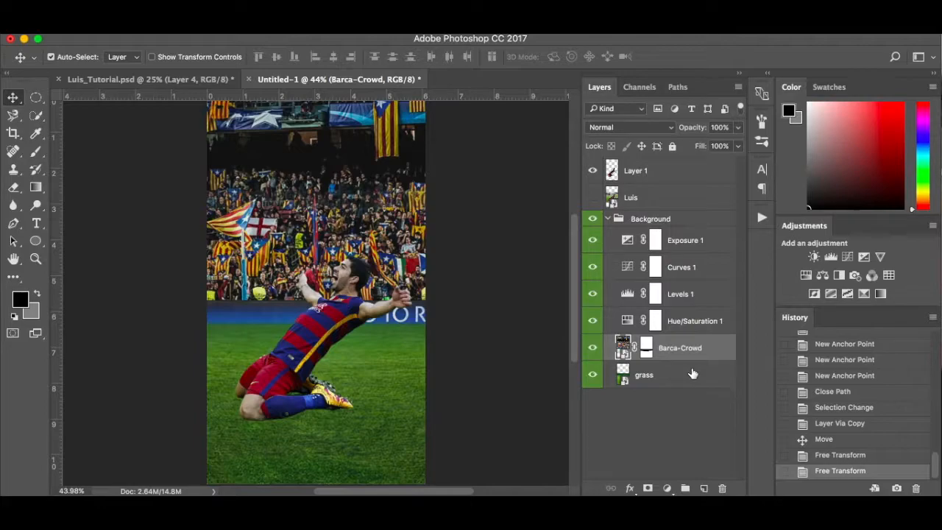
pyautogui.keyDown('shift'); pyautogui.click(692, 374); pyautogui.keyUp('shift')
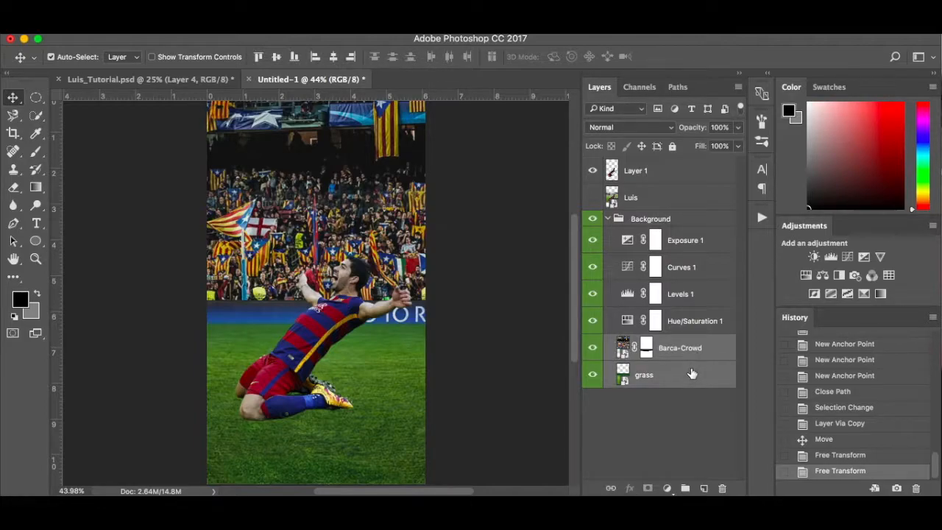
pyautogui.rightClick(692, 374)
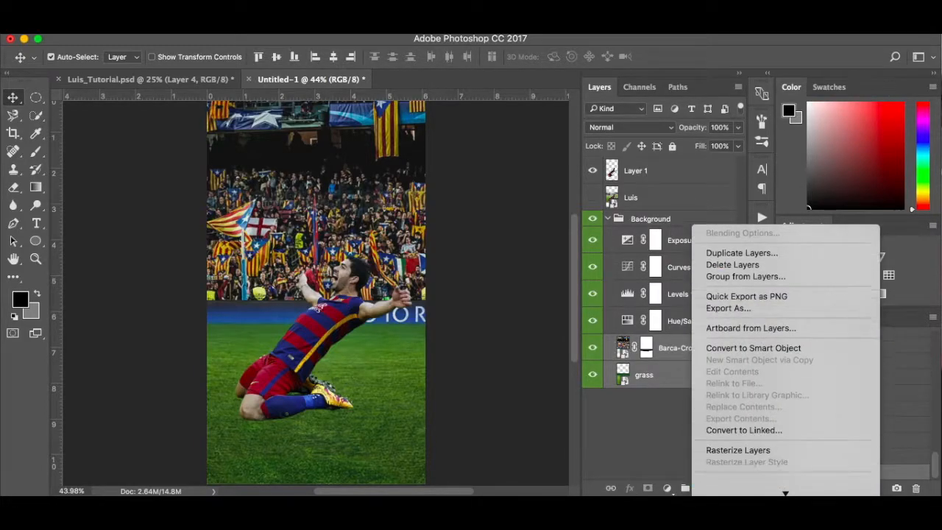
pyautogui.scroll(-5, 750, 454)
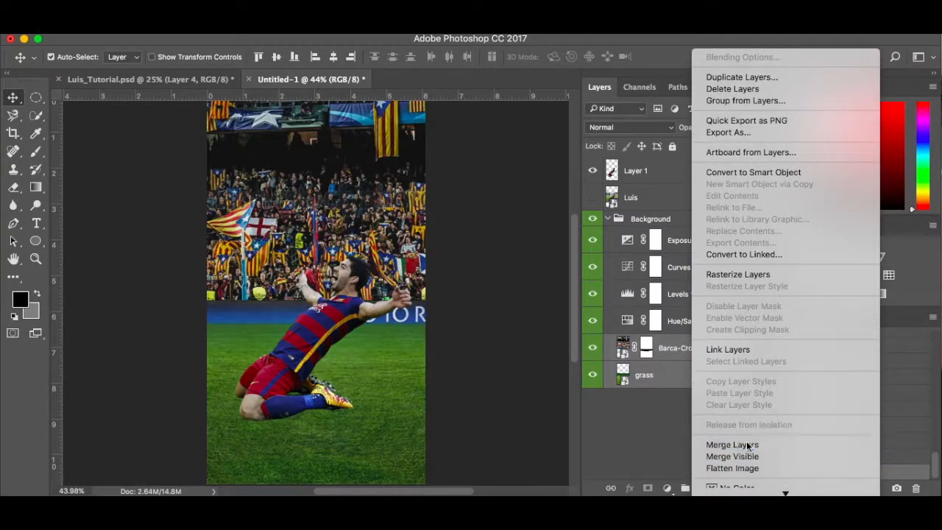
pyautogui.click(748, 445)
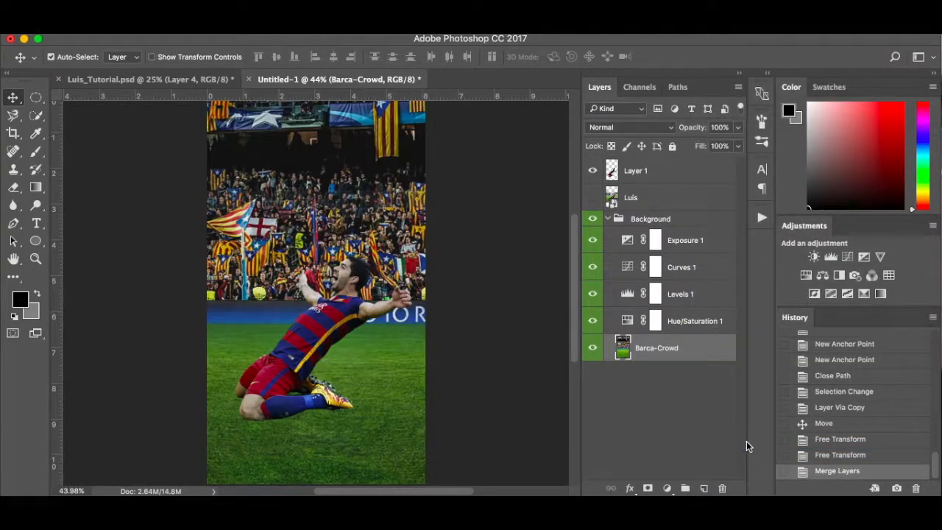
# Convert the merged Barca-Crowd layer to a Smart Object.
pyautogui.rightClick(693, 355)
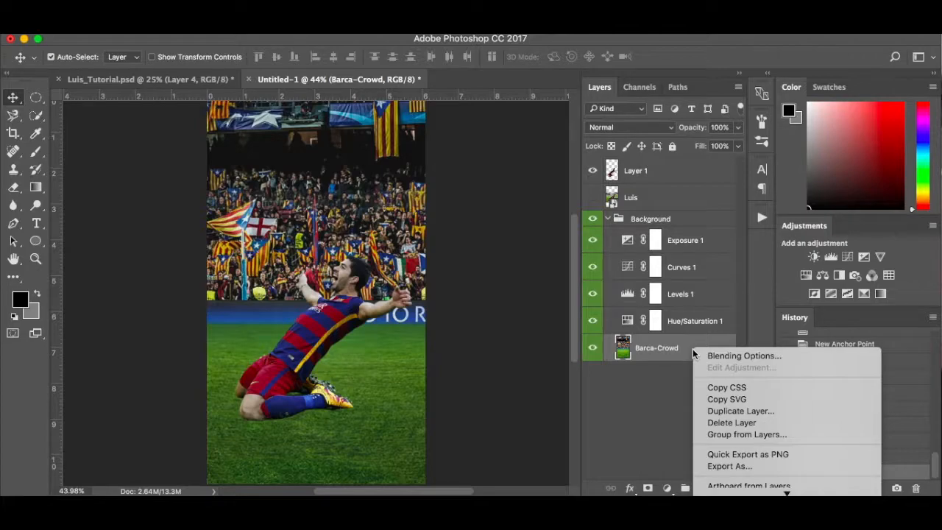
pyautogui.scroll(-3, 718, 452)
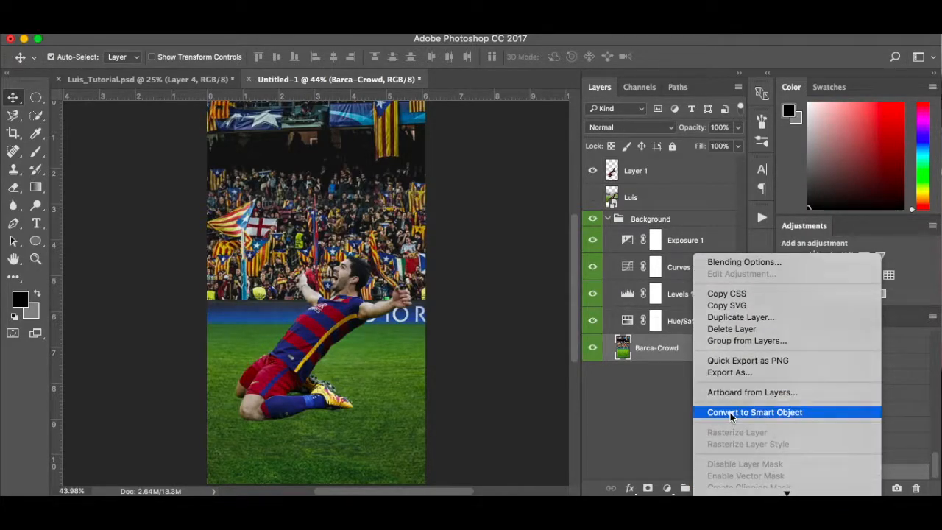
pyautogui.click(730, 412)
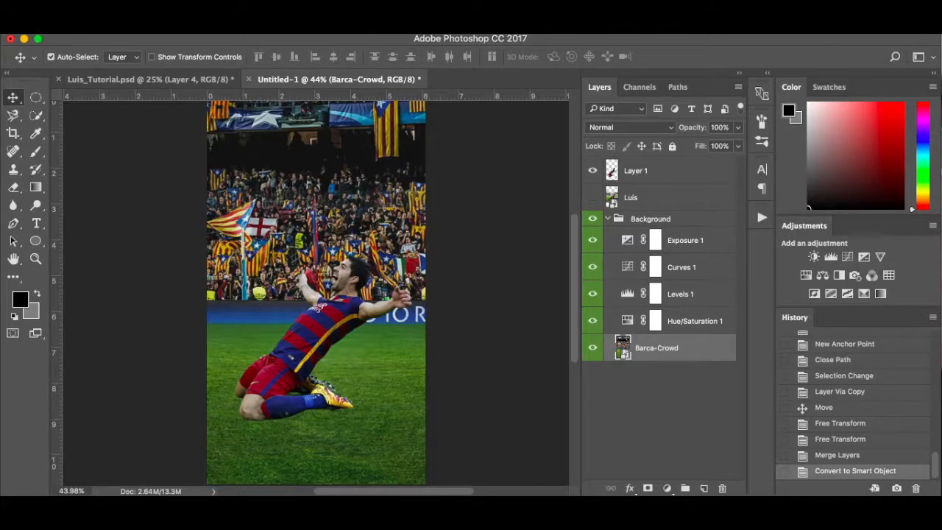
# Apply a Motion Blur filter to the Barca-Crowd layer with an angle of 5° and a distance of 26 pixels.
pyautogui.click(338, 25)
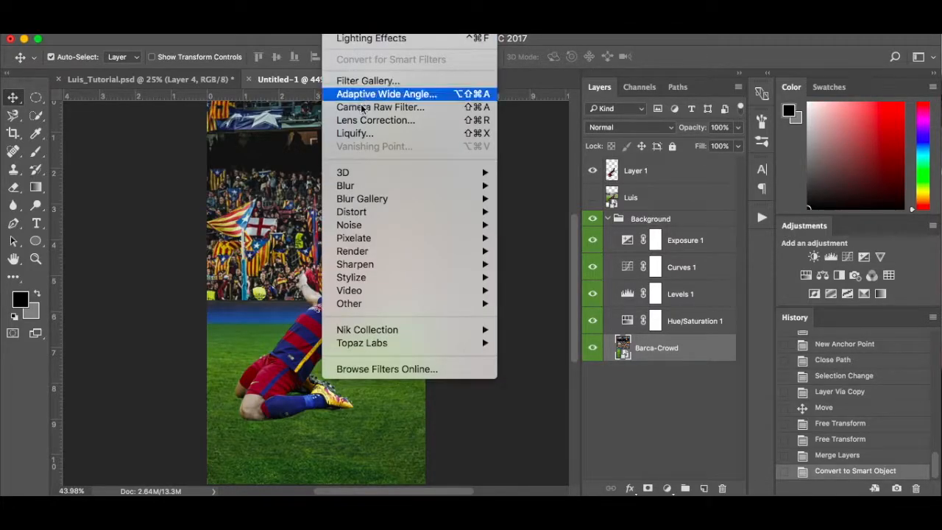
pyautogui.moveTo(393, 225)
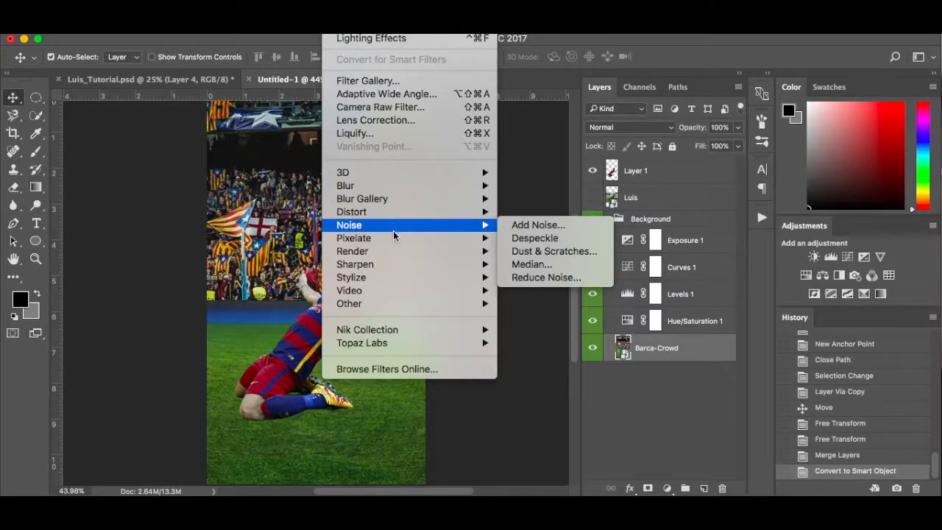
pyautogui.moveTo(404, 188)
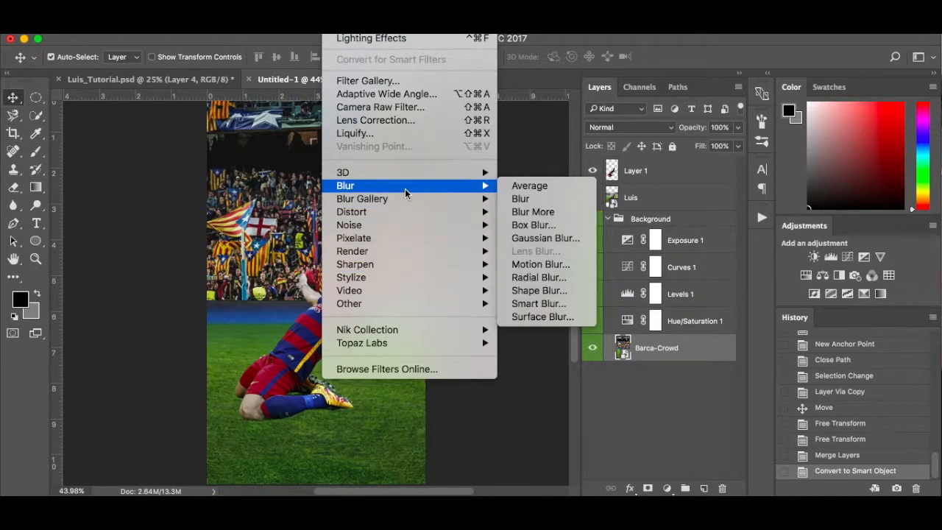
pyautogui.click(575, 265)
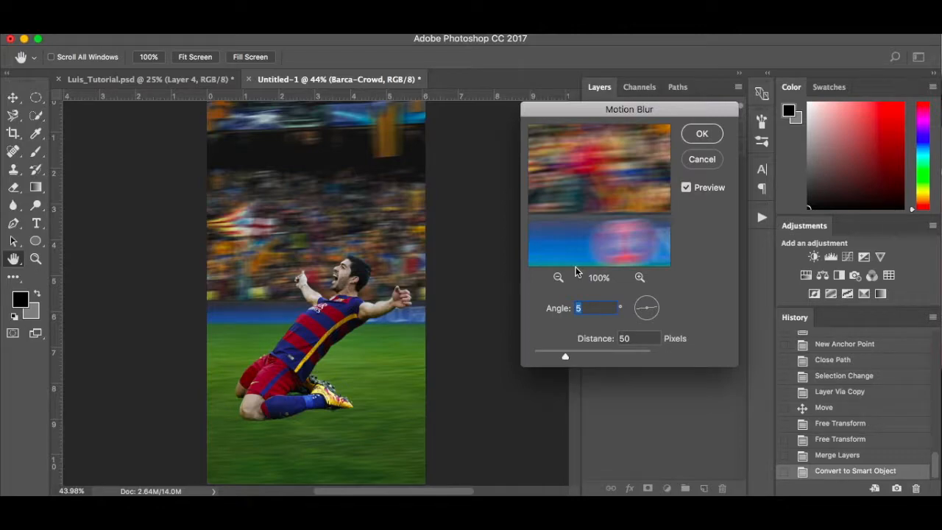
pyautogui.moveTo(561, 355); pyautogui.dragTo(553, 356)
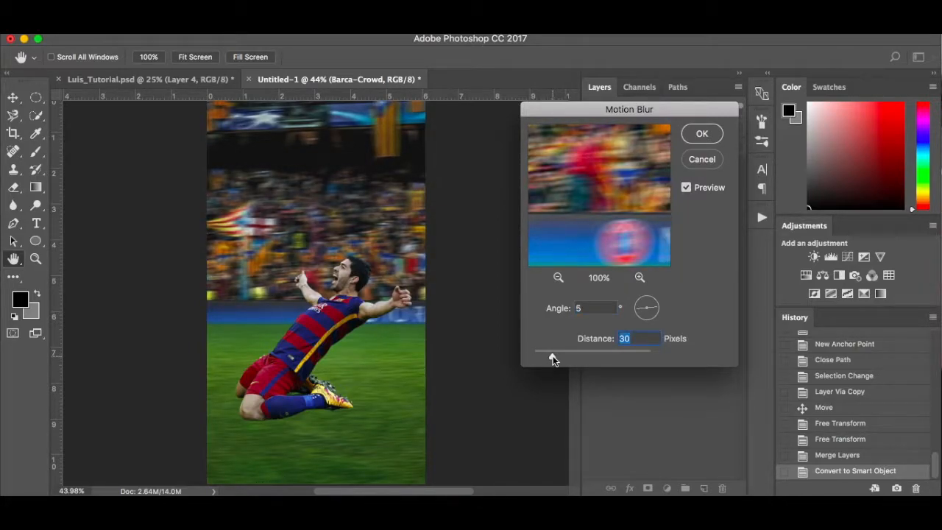
pyautogui.moveTo(553, 355); pyautogui.dragTo(550, 355)
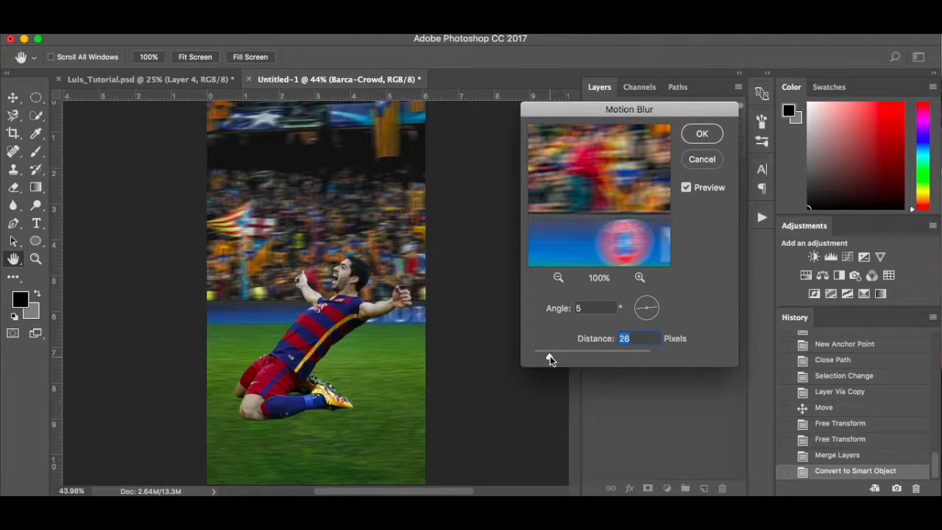
pyautogui.moveTo(550, 355); pyautogui.dragTo(550, 356)
pyautogui.click(703, 134)
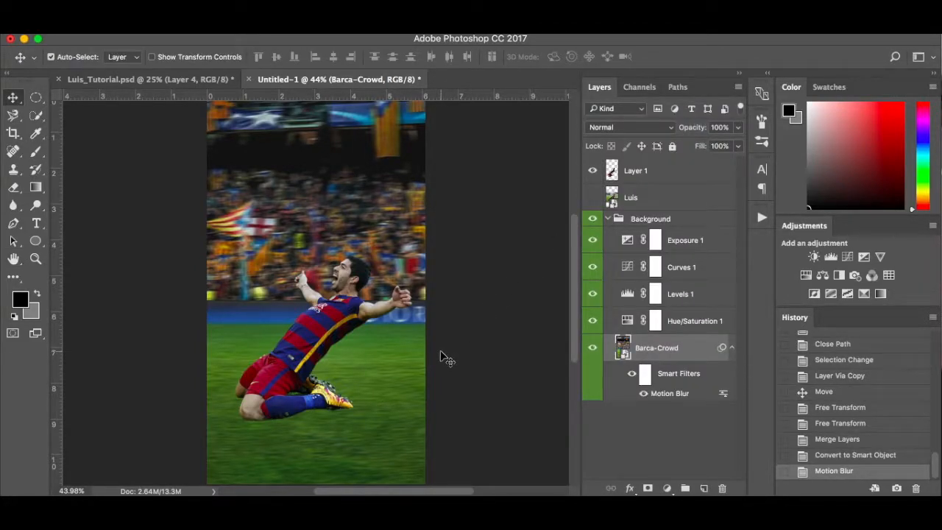
# Delete the hidden Luis layer and select the cut-out player's layer, Layer 1.
pyautogui.click(731, 349)
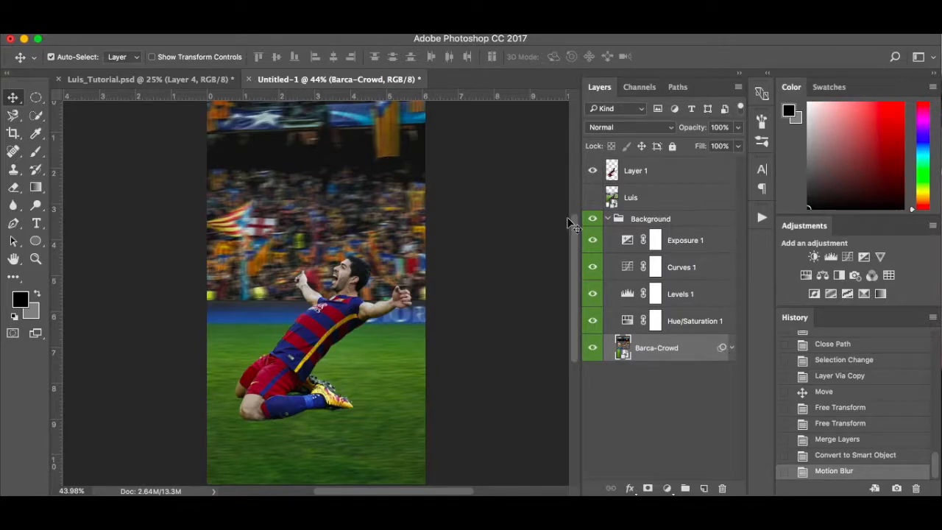
pyautogui.click(617, 219)
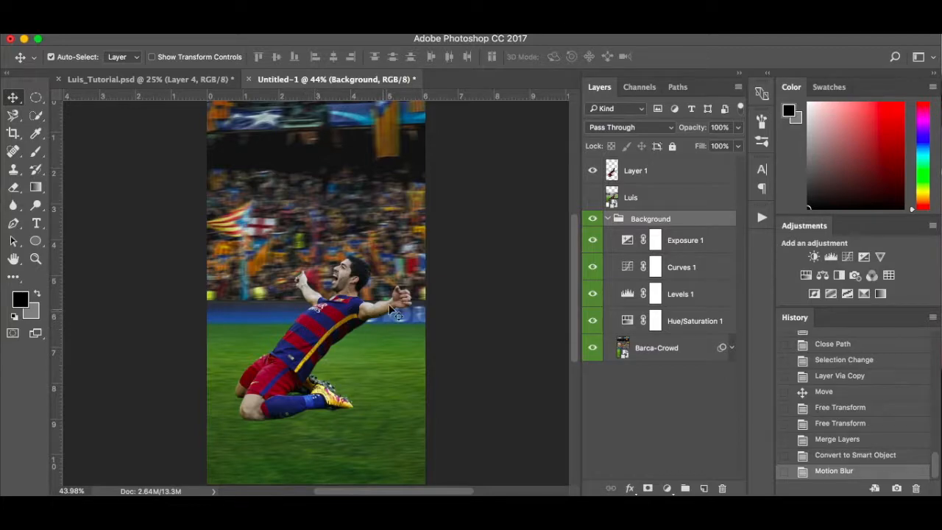
pyautogui.scroll(2, 389, 304)
pyautogui.scroll(-3, 390, 309)
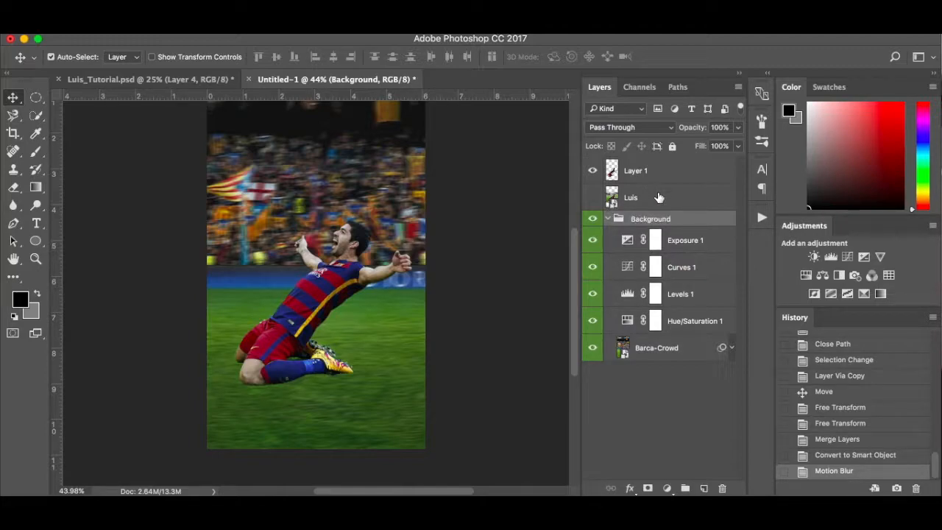
pyautogui.moveTo(658, 197); pyautogui.dragTo(723, 488)
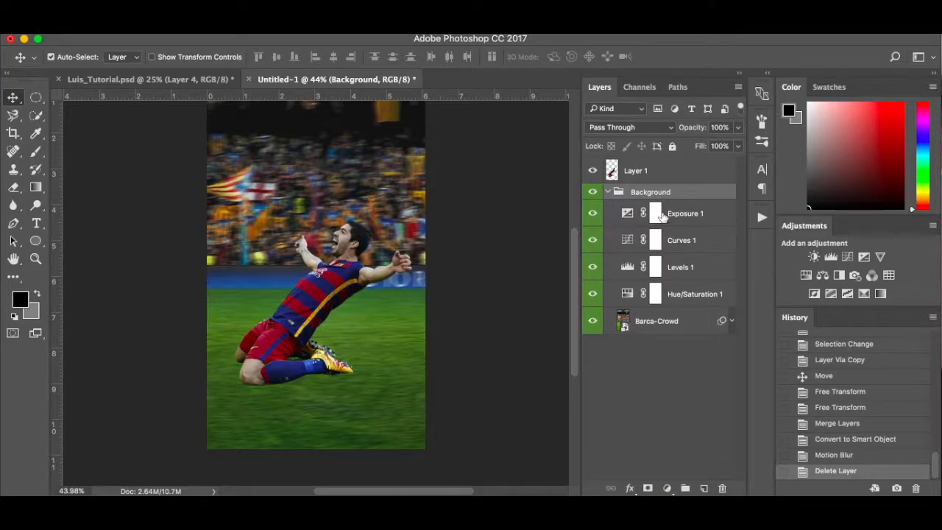
pyautogui.click(683, 170)
pyautogui.scroll(2, 421, 288)
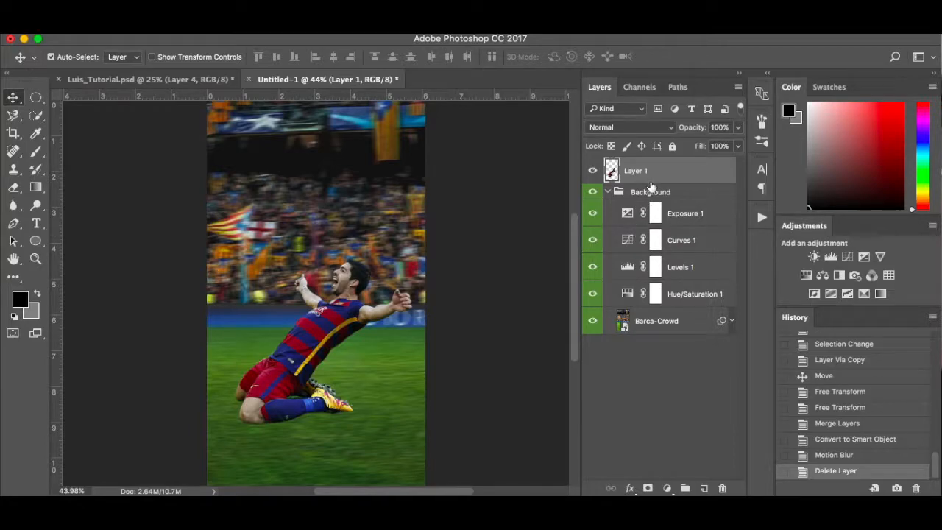
# Rotate Layer 1 and the Background group together about 10.9° counterclockwise and shift them down about 29 px.
pyautogui.click(609, 191)
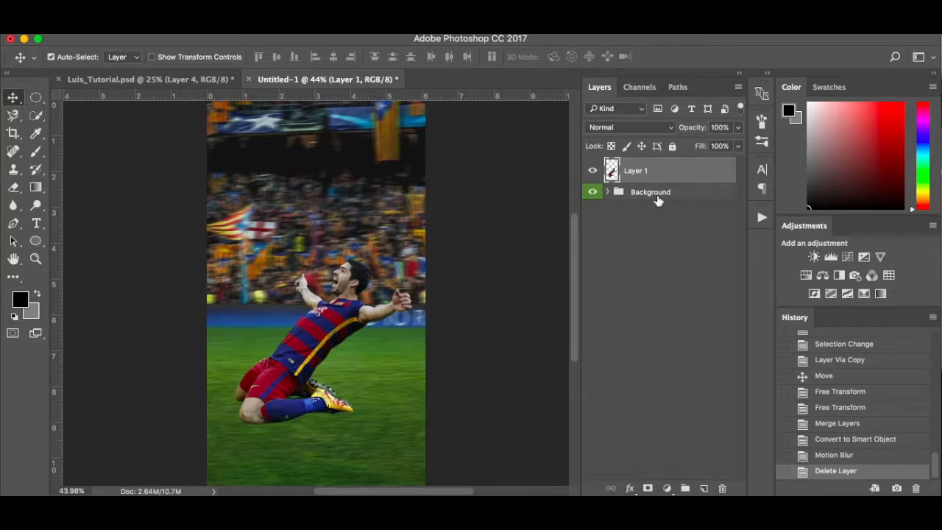
pyautogui.keyDown('shift'); pyautogui.click(681, 195); pyautogui.keyUp('shift')
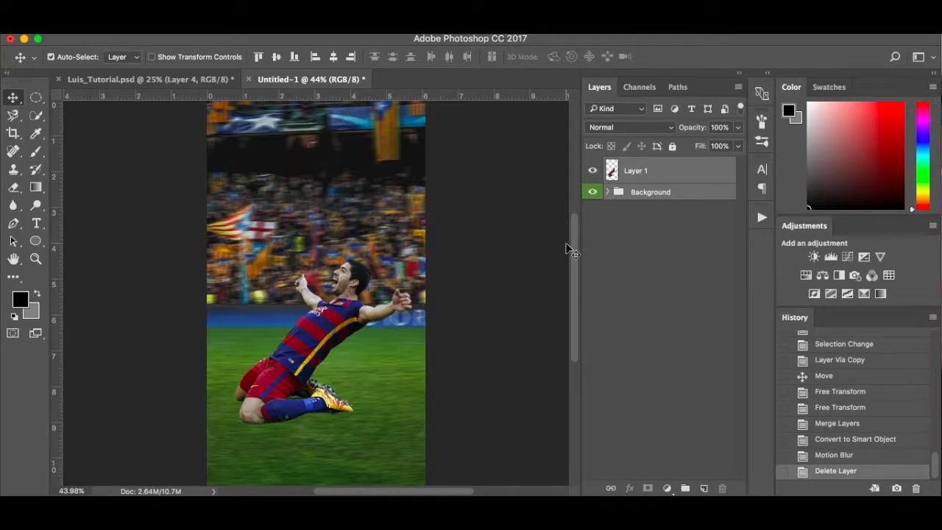
pyautogui.hotkey('ctrl', 't')
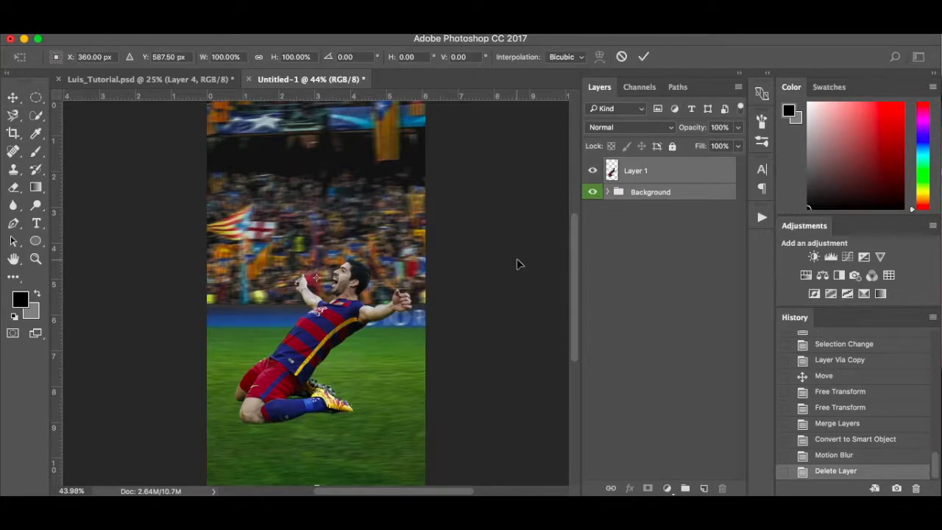
pyautogui.hotkey('ctrl', '0')
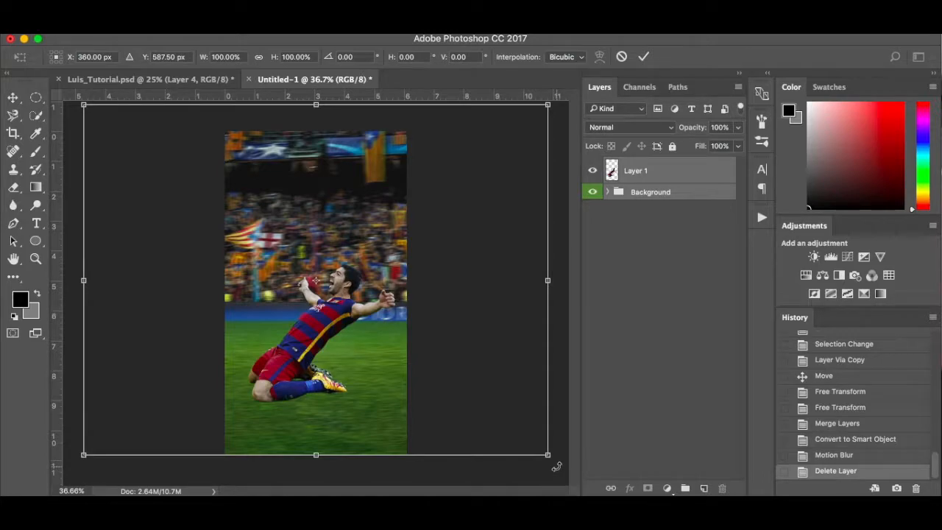
pyautogui.moveTo(556, 466); pyautogui.dragTo(579, 415)
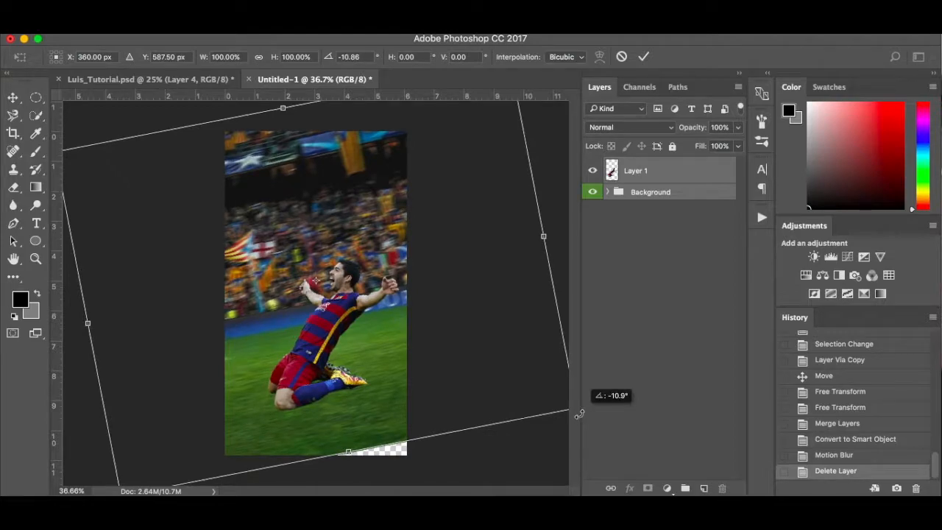
pyautogui.moveTo(580, 415); pyautogui.dragTo(578, 410)
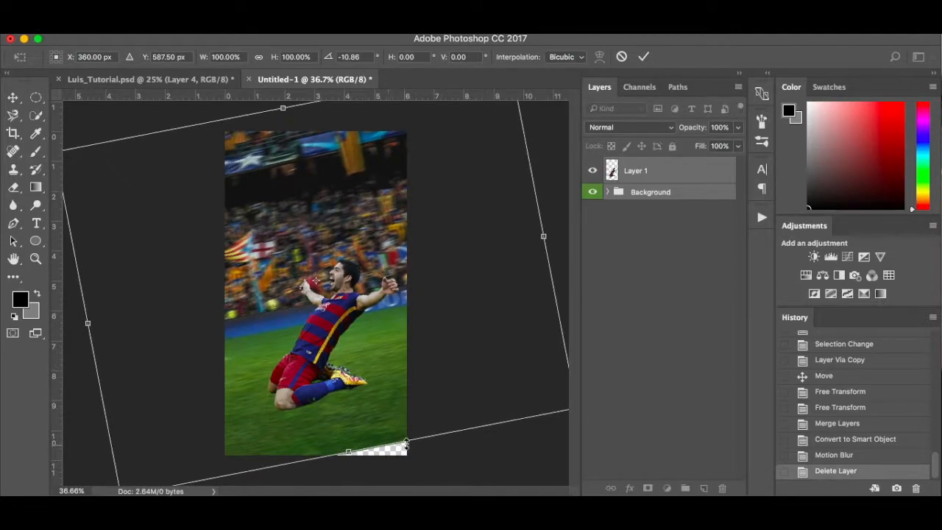
pyautogui.moveTo(440, 406); pyautogui.dragTo(439, 419)
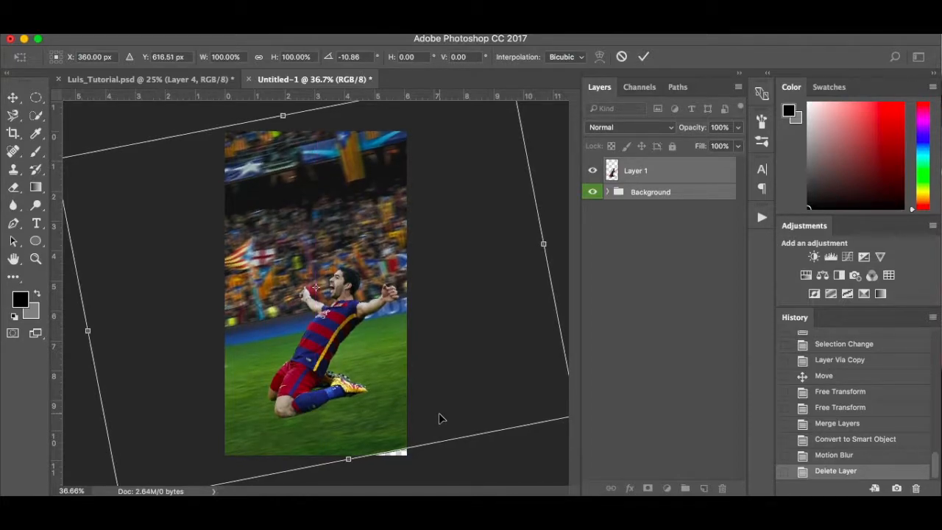
pyautogui.press('Return')
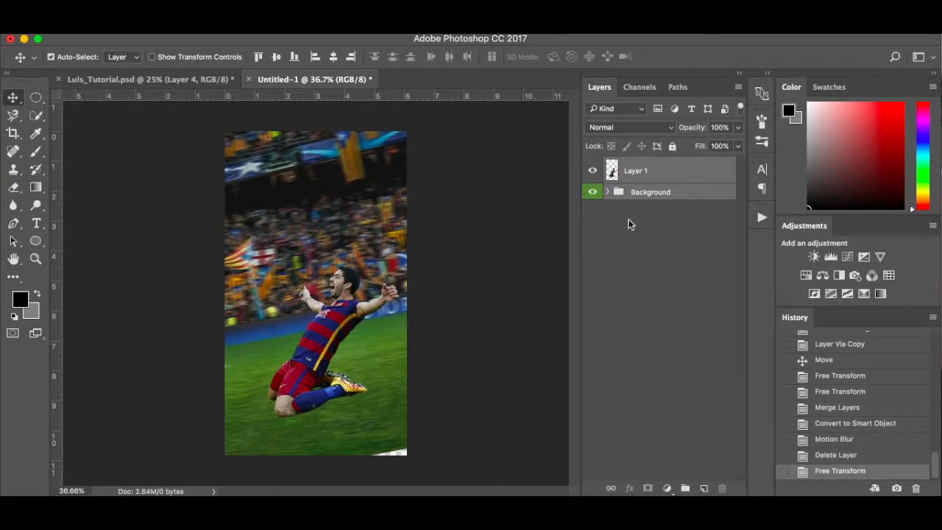
# Scale the Background group proportionally to about 102.8% and shift it slightly left so it covers the empty lower-right canvas corner.
pyautogui.click(665, 192)
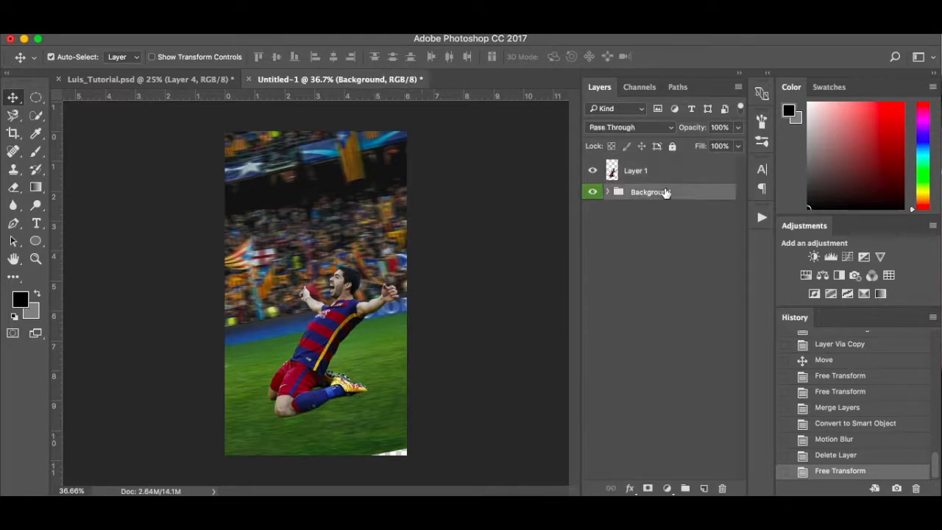
pyautogui.press('super+t')
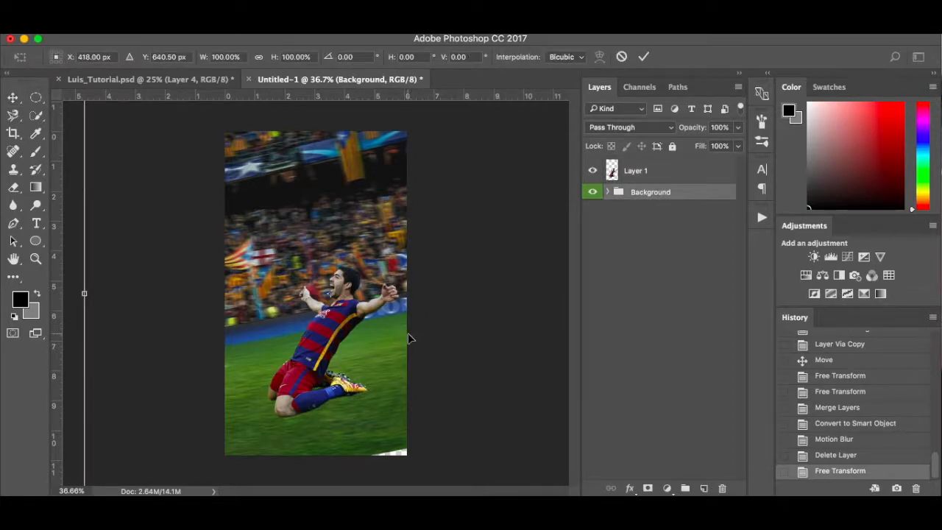
pyautogui.press('super+0')
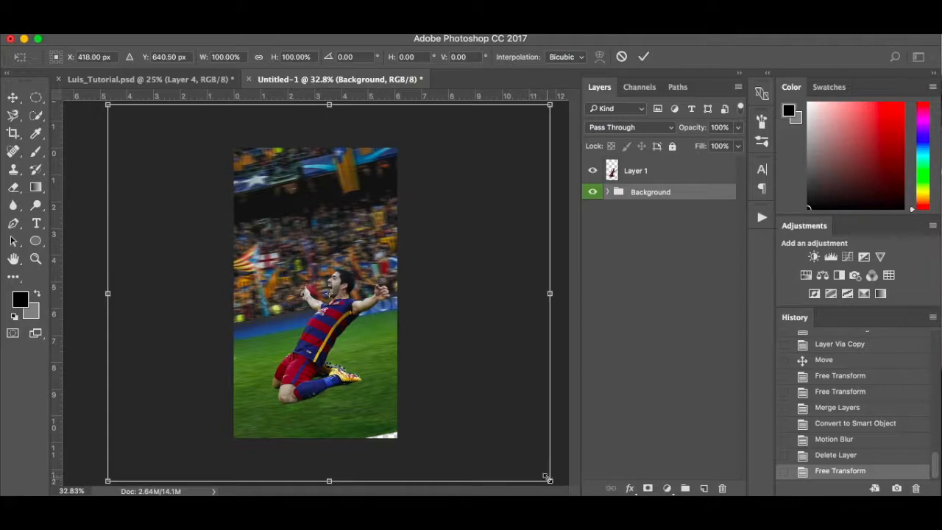
pyautogui.moveTo(549, 481); pyautogui.dragTo(558, 492)
pyautogui.moveTo(557, 493); pyautogui.dragTo(556, 493)
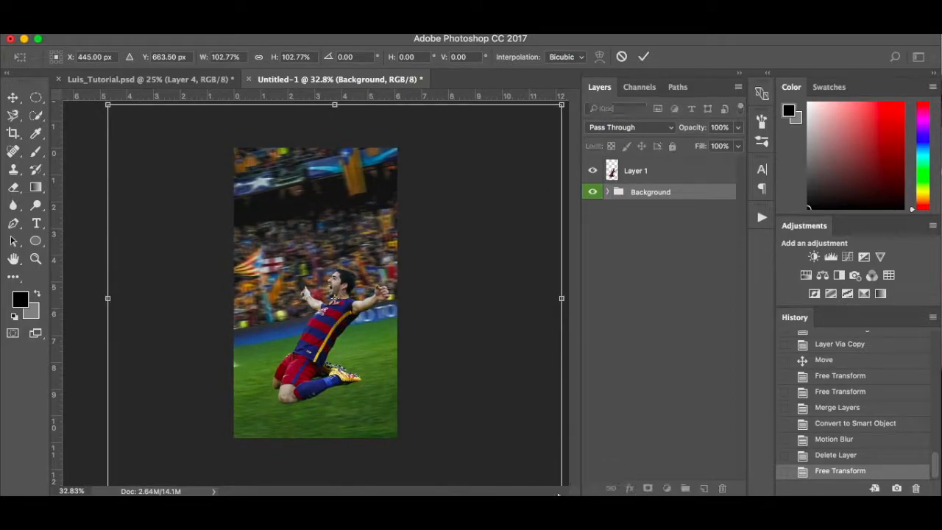
pyautogui.moveTo(457, 378); pyautogui.dragTo(446, 378)
pyautogui.press('Return')
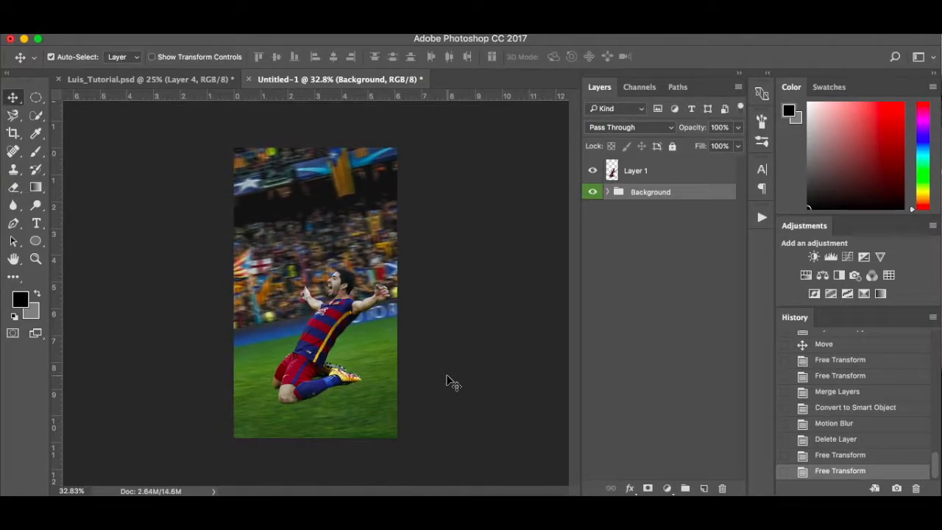
# Nudge the cut-out player on Layer 1 slightly left and up over the grass.
pyautogui.scroll(2, 446, 381)
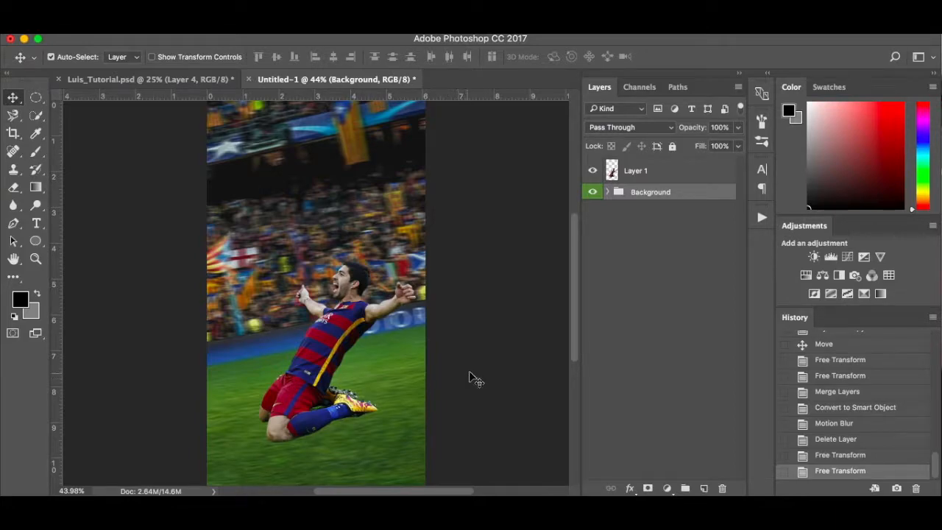
pyautogui.click(665, 170)
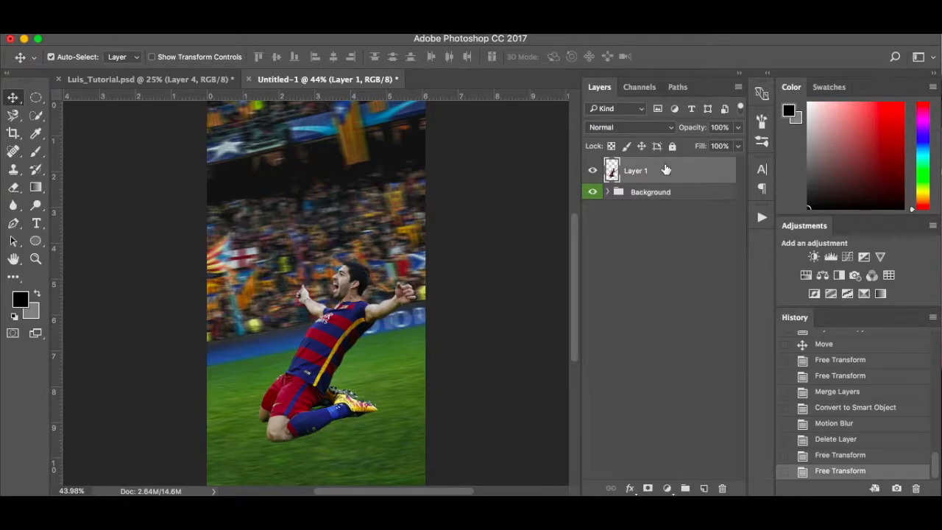
pyautogui.hotkey('shift', 'Left')
pyautogui.hotkey('shift', 'Up')
pyautogui.hotkey('shift', 'Left')
pyautogui.hotkey('shift', 'Up')
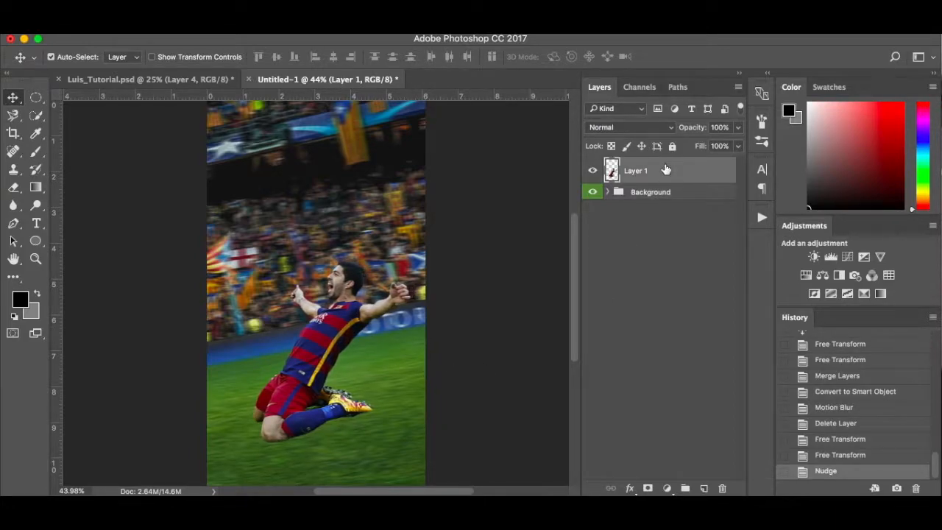
pyautogui.press('Up')
pyautogui.press('Up')
pyautogui.press('Up')
pyautogui.press('Up')
pyautogui.press('Up')
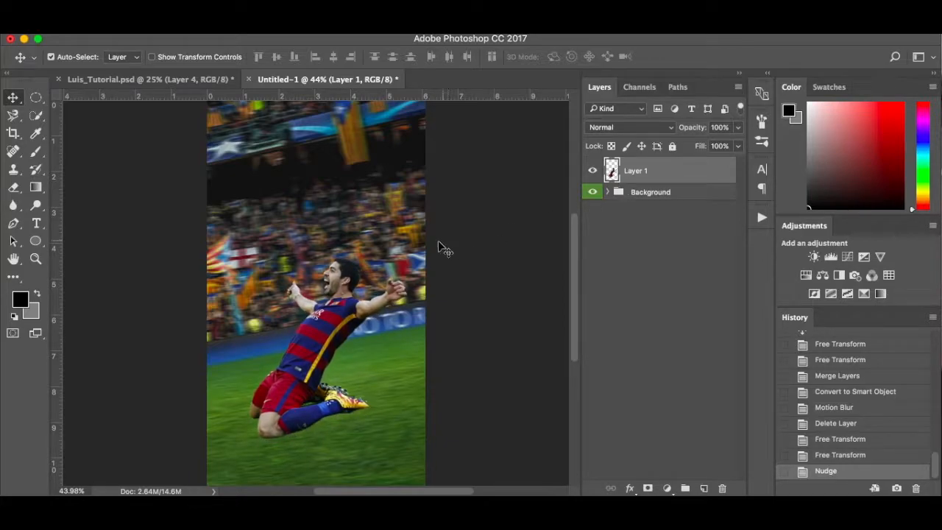
# Rotate the cut-out player on Layer 1 clockwise by about 4.2°.
pyautogui.press('super+t')
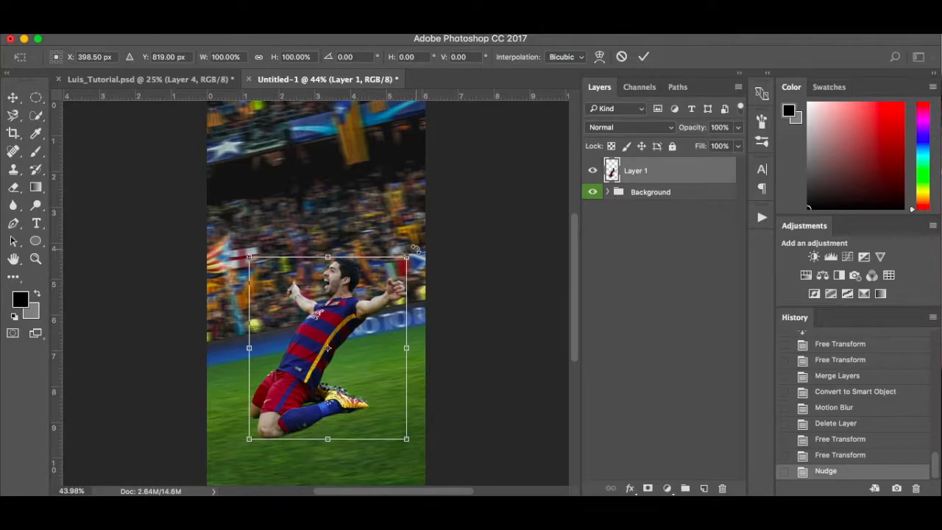
pyautogui.moveTo(416, 249); pyautogui.dragTo(431, 263)
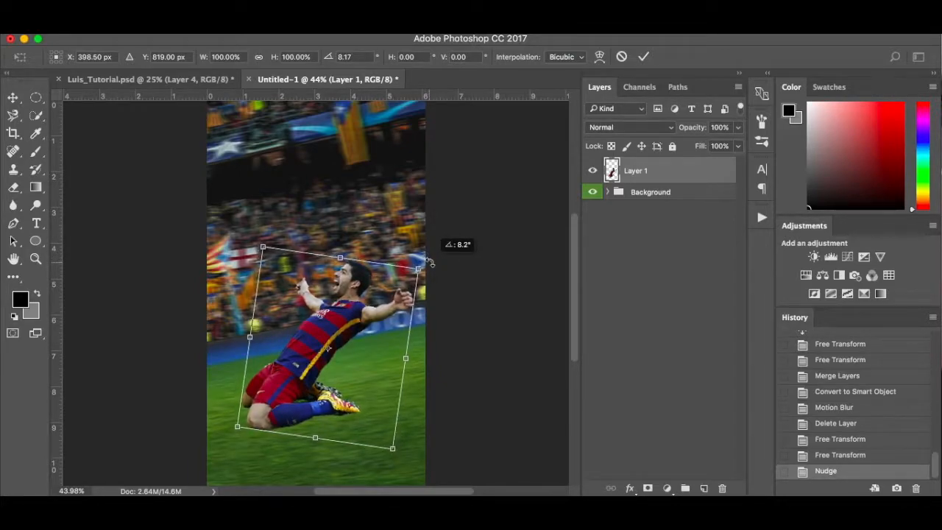
pyautogui.moveTo(430, 262); pyautogui.dragTo(430, 263)
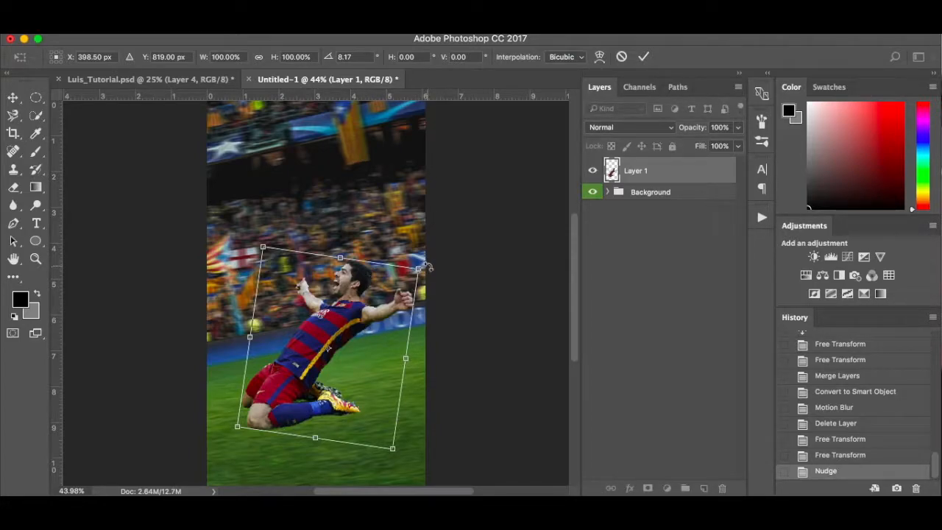
pyautogui.moveTo(428, 264); pyautogui.dragTo(424, 257)
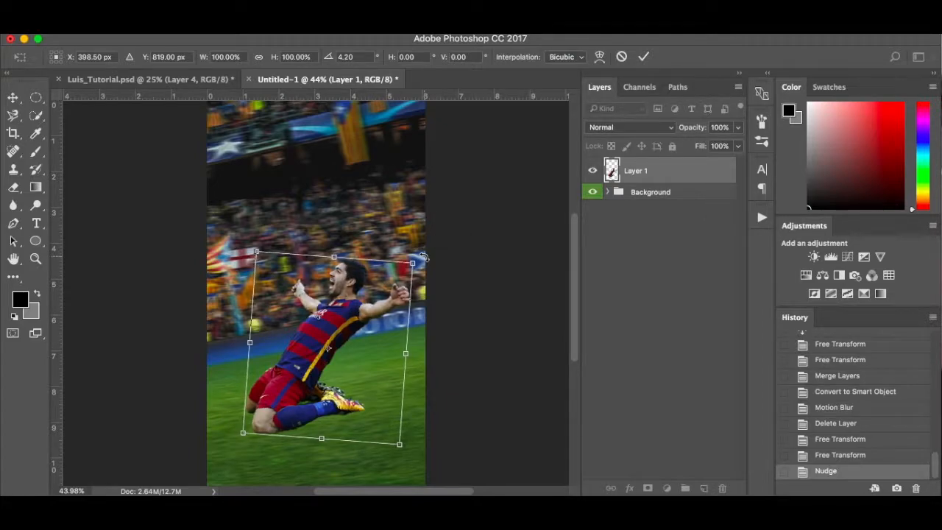
pyautogui.press('Return')
# Add a layer mask to the cut-out player's layer, Layer 1.
pyautogui.scroll(-3, 380, 353)
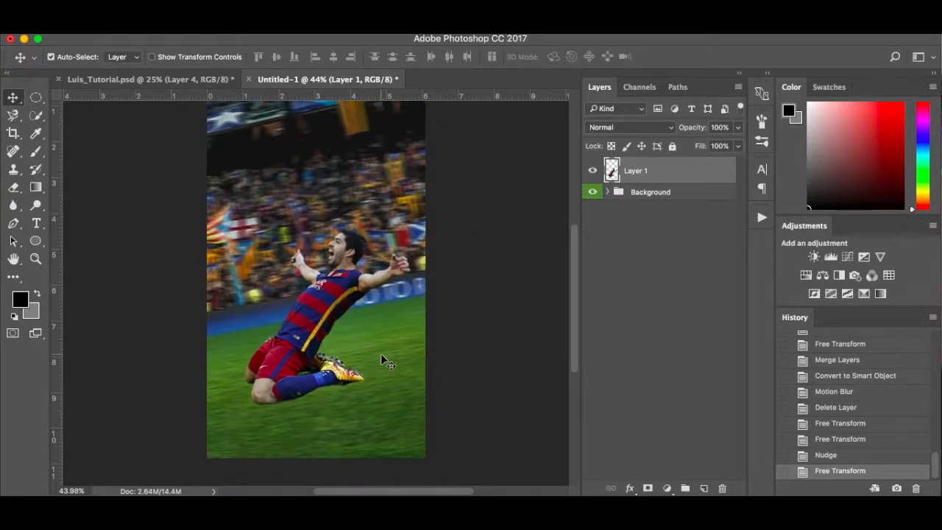
pyautogui.scroll(3, 495, 301)
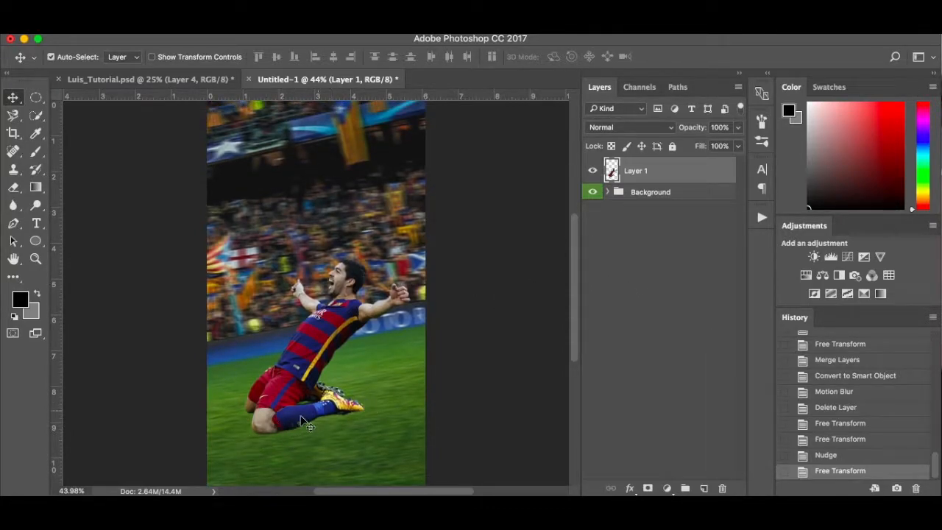
pyautogui.click(648, 488)
# Mask out the leftover grass between the player's shorts, sock and boot with a 7 px black brush at 100% opacity.
pyautogui.scroll(5, 270, 412)
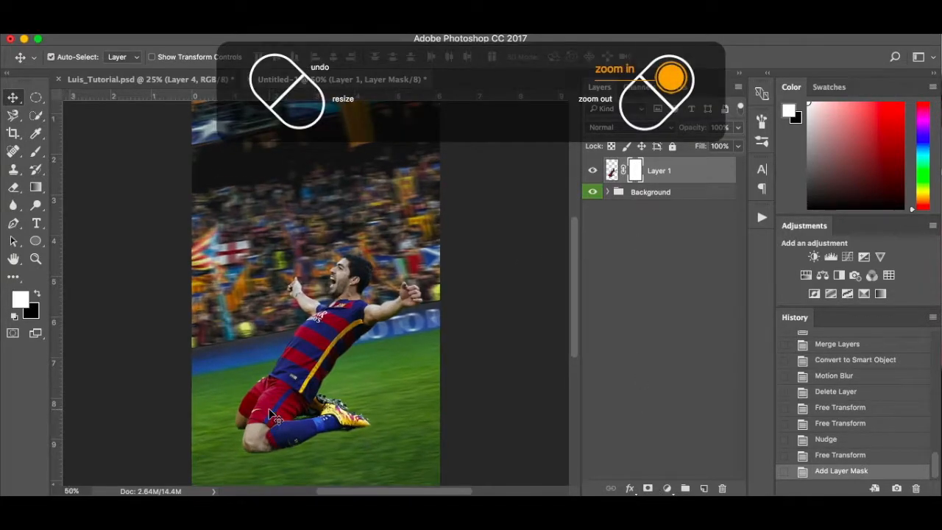
pyautogui.scroll(-3, 269, 416)
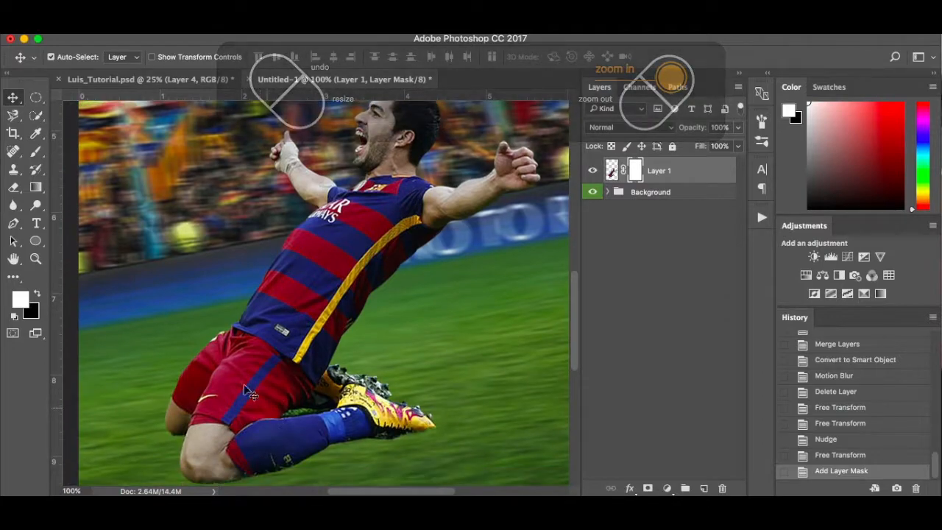
pyautogui.press('b')
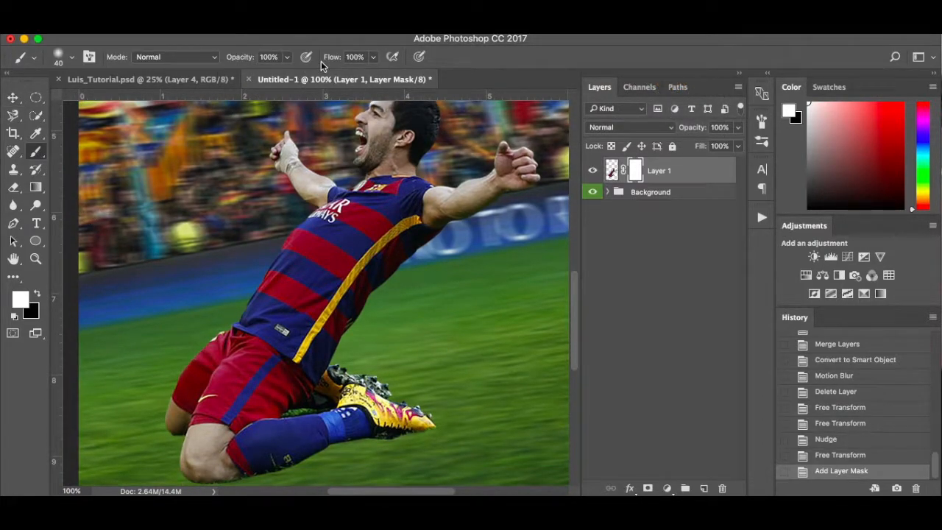
pyautogui.scroll(-3, 412, 254)
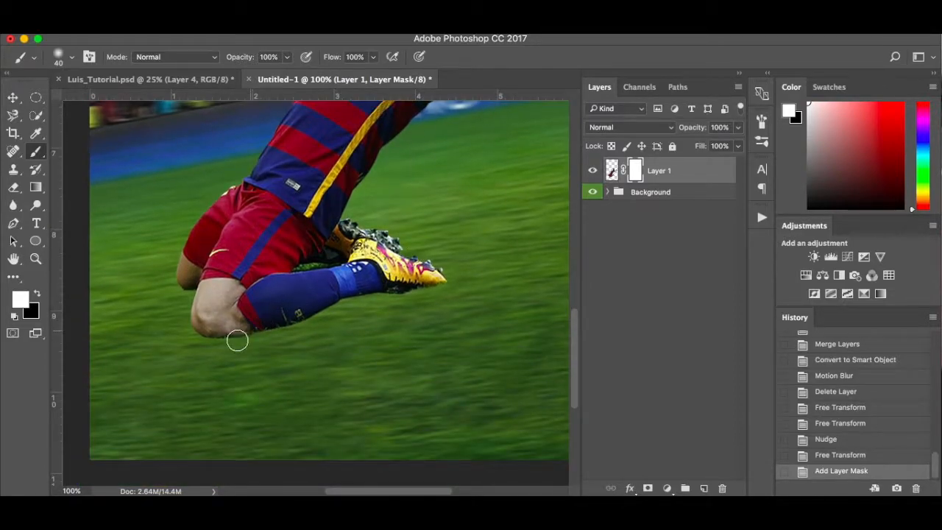
pyautogui.scroll(1, 224, 347)
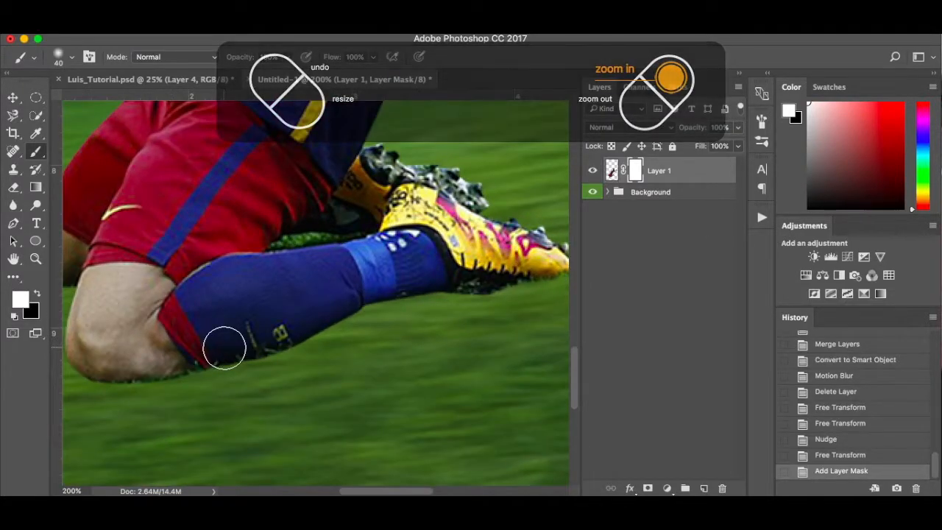
pyautogui.hscroll(-3, 225, 346)
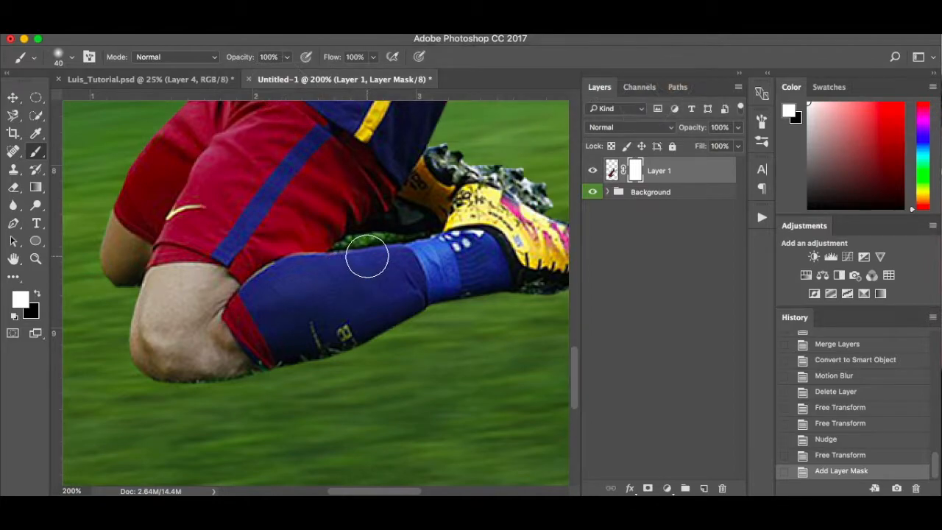
pyautogui.press('[')
pyautogui.press('[')
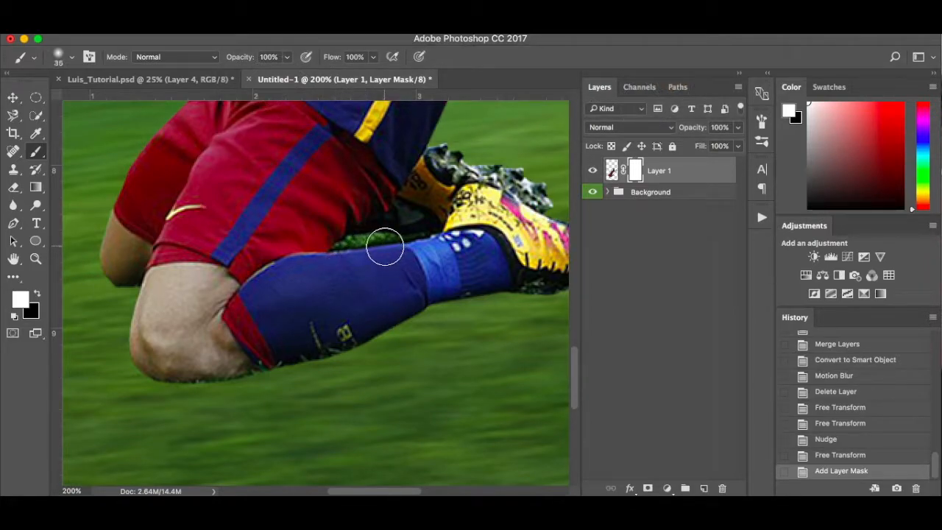
pyautogui.press('[')
pyautogui.press('[')
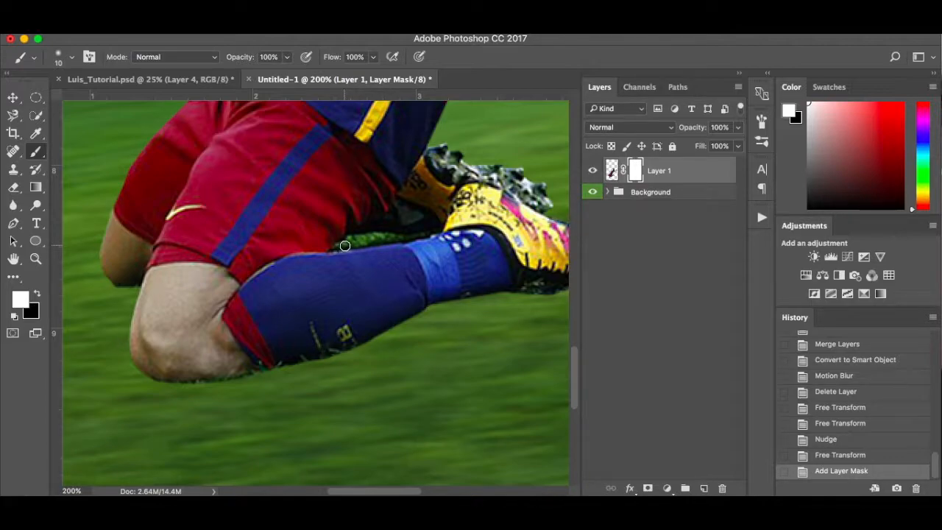
pyautogui.press('[')
pyautogui.press('[')
pyautogui.moveTo(337, 248); pyautogui.dragTo(362, 239)
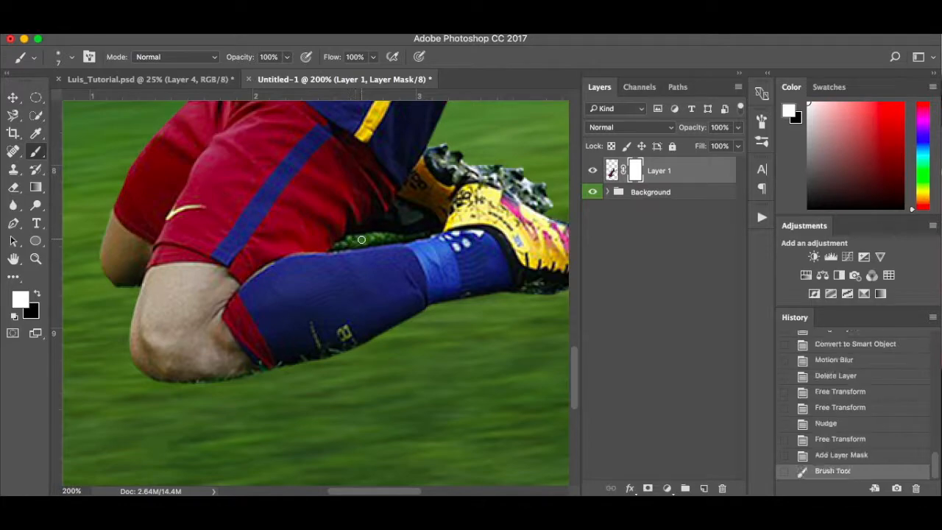
pyautogui.press('x')
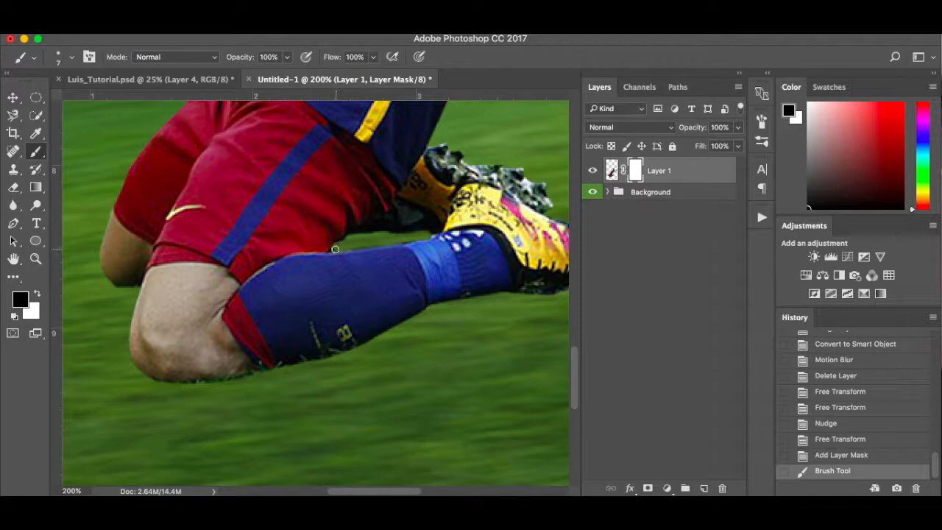
pyautogui.moveTo(335, 249); pyautogui.dragTo(379, 239)
# Mask out the grass fringe beneath the player's knee on Layer 1 with the black brush at 70% opacity.
pyautogui.scroll(-3, 423, 318)
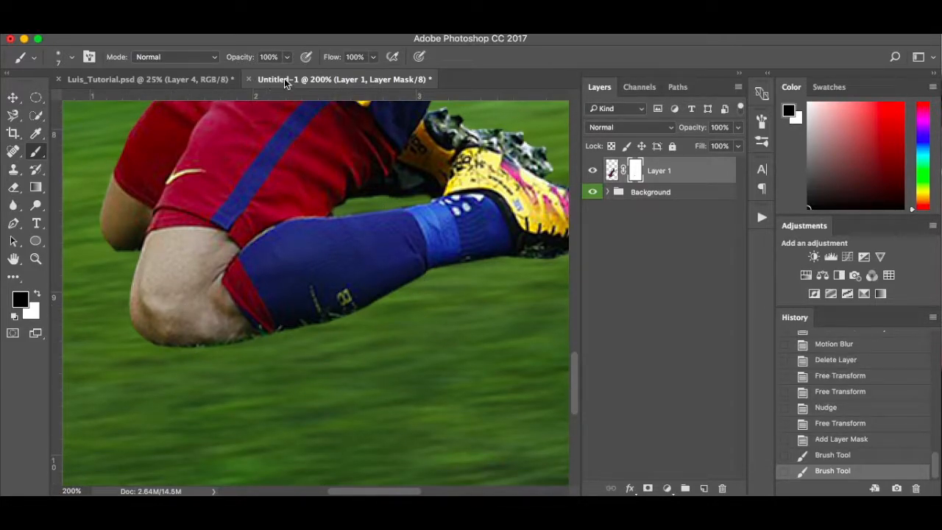
pyautogui.click(288, 58)
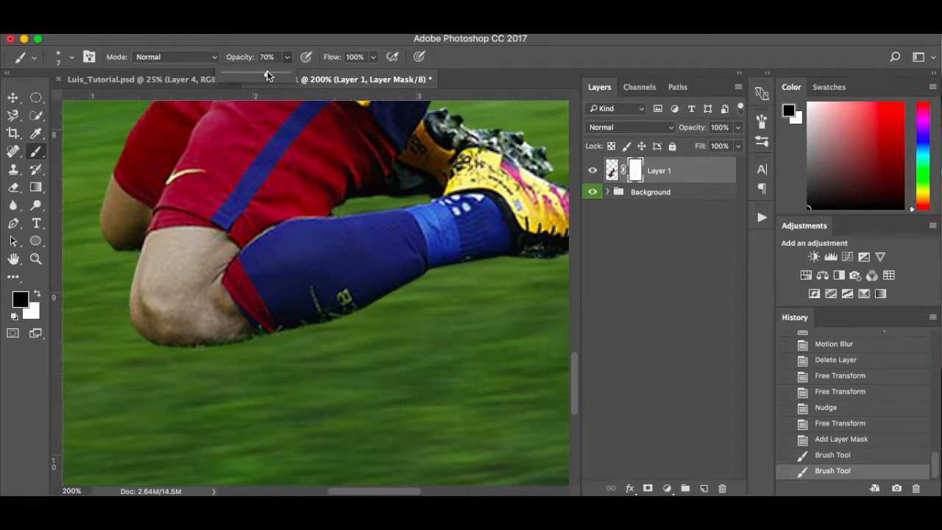
pyautogui.click(154, 348)
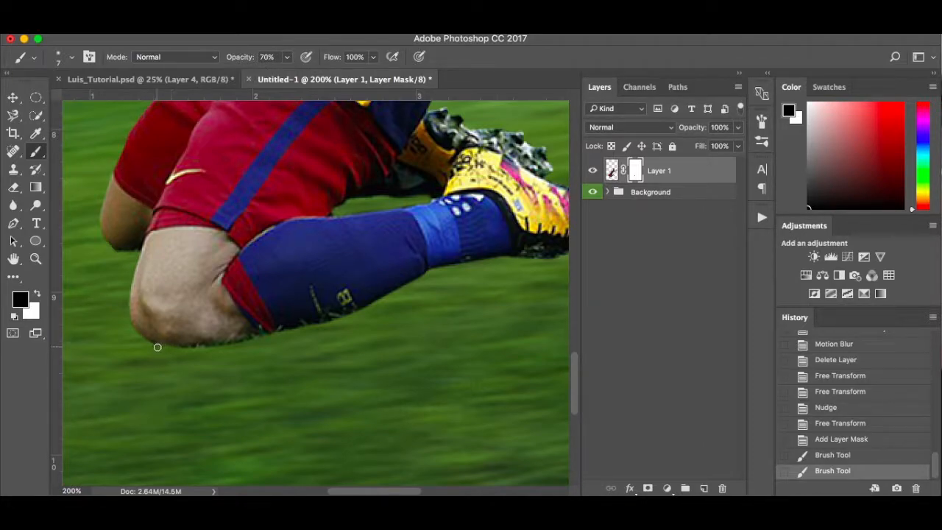
pyautogui.moveTo(183, 353); pyautogui.dragTo(186, 353)
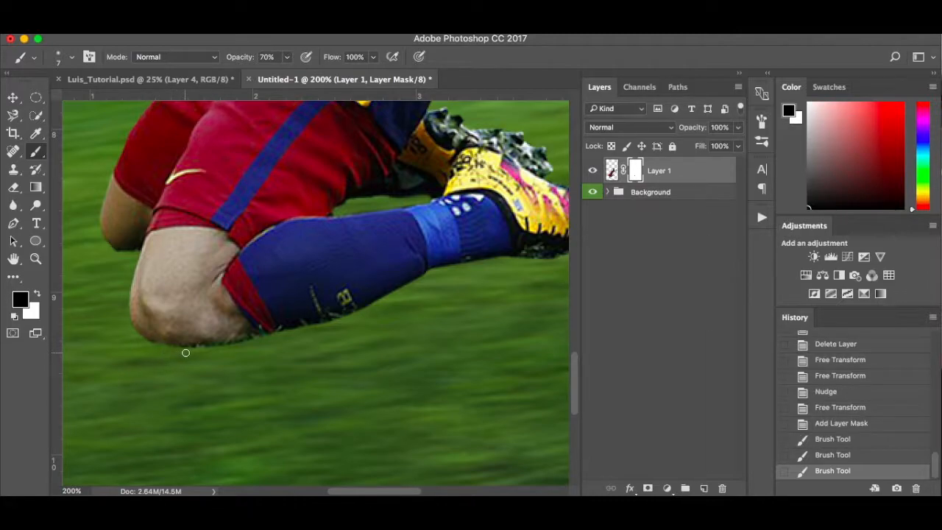
pyautogui.moveTo(179, 349); pyautogui.dragTo(214, 348)
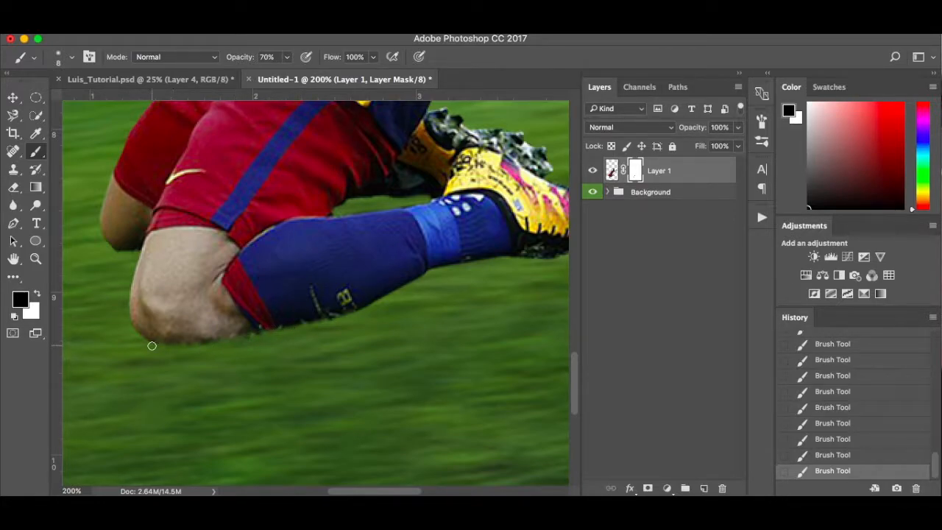
# Soften the mask edge under the player's knee, sock and boot with a 6 px black brush at 29% opacity.
pyautogui.hscroll(3, 376, 312)
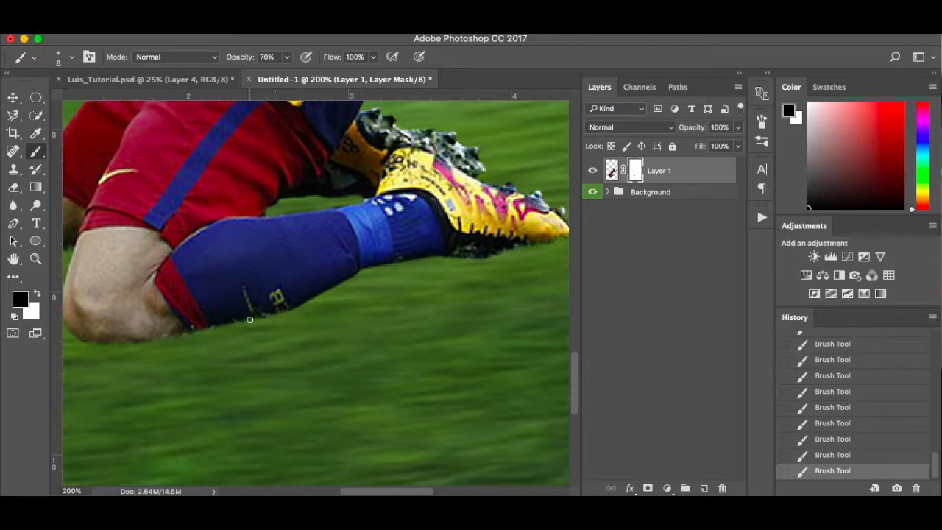
pyautogui.hscroll(3, 346, 287)
pyautogui.scroll(1, 346, 287)
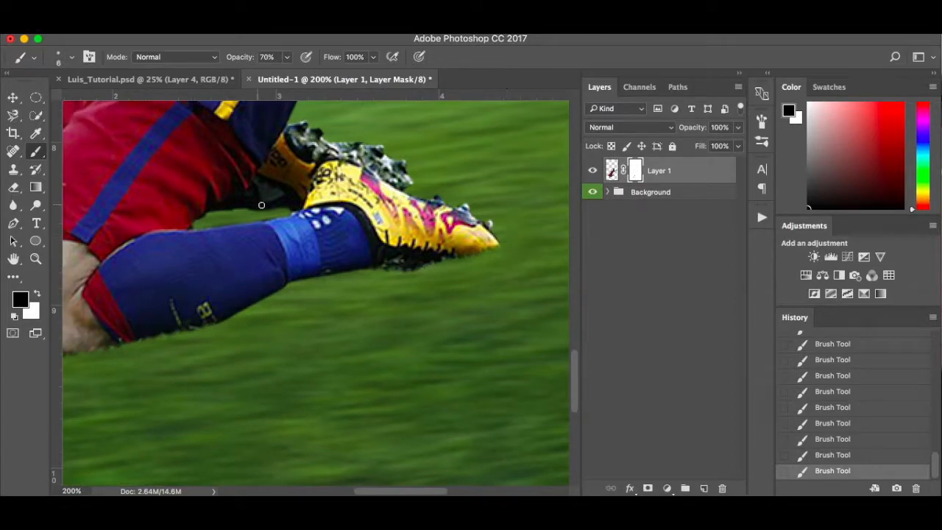
pyautogui.hscroll(-3, 456, 261)
pyautogui.scroll(-1, 457, 261)
pyautogui.hscroll(-3, 353, 294)
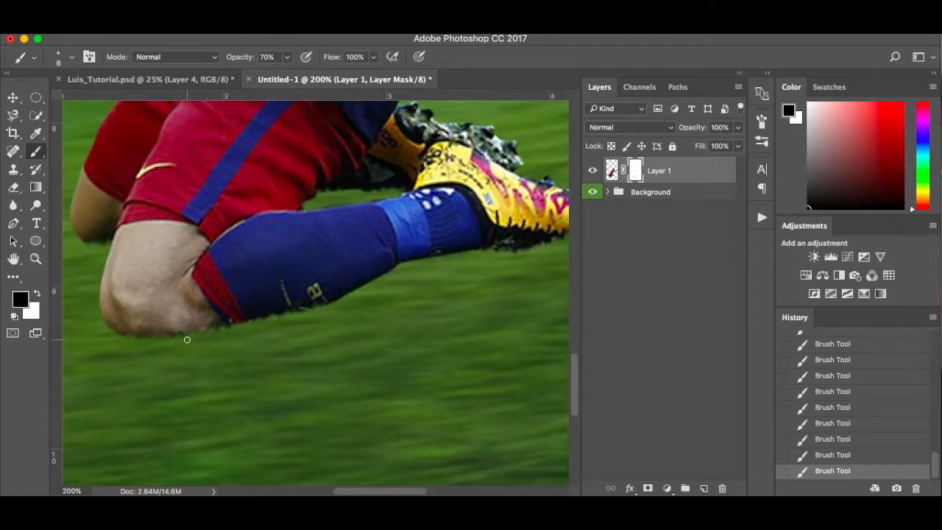
pyautogui.scroll(-3, 187, 339)
pyautogui.scroll(2, 187, 338)
pyautogui.click(287, 58)
pyautogui.moveTo(291, 72); pyautogui.dragTo(261, 73)
pyautogui.click(153, 382)
pyautogui.moveTo(209, 373); pyautogui.dragTo(243, 367)
pyautogui.moveTo(298, 358); pyautogui.dragTo(325, 345)
pyautogui.moveTo(221, 376); pyautogui.dragTo(283, 360)
pyautogui.moveTo(539, 289); pyautogui.dragTo(453, 308)
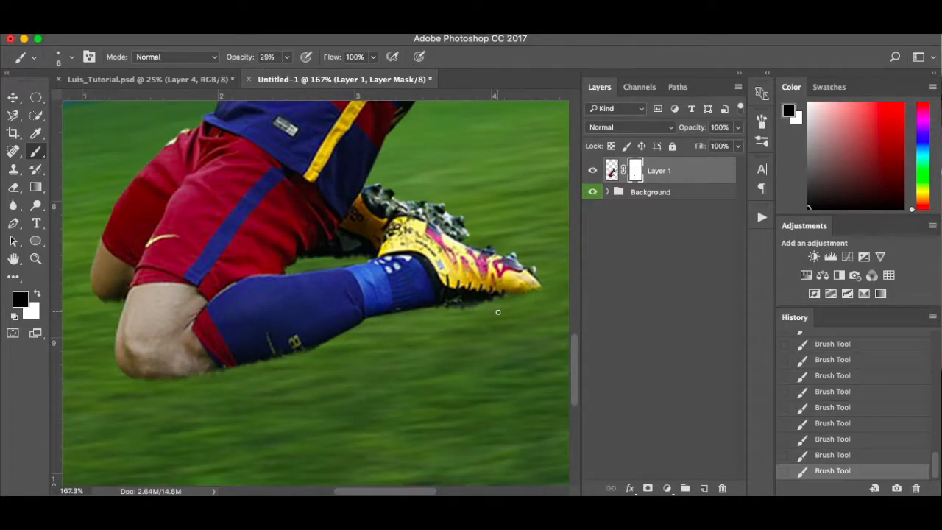
# Add a Levels adjustment above the player's layer with the shadow input at 10 and compare it on and off.
pyautogui.scroll(-5, 498, 312)
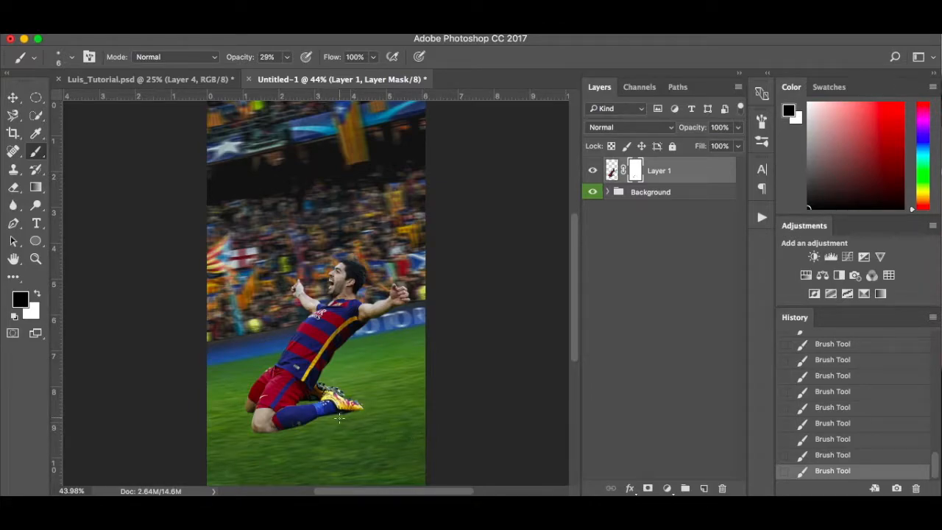
pyautogui.scroll(2, 340, 418)
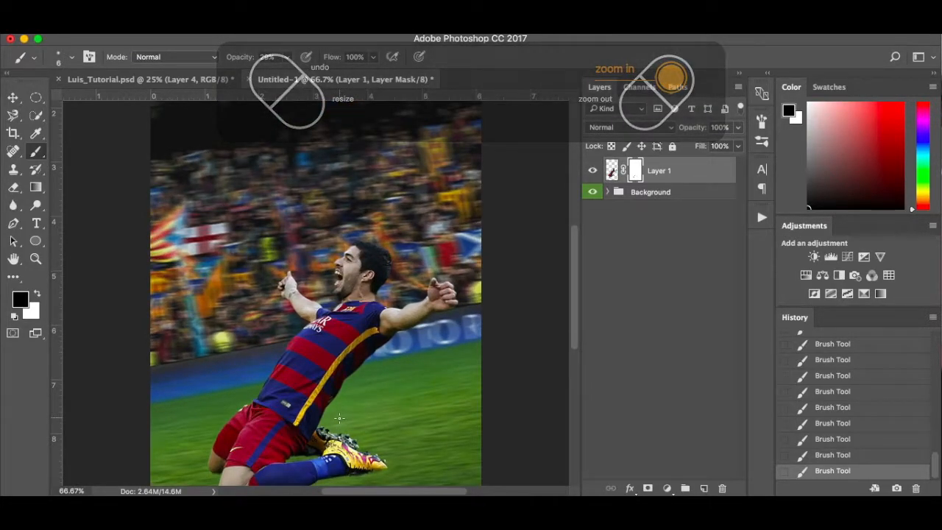
pyautogui.scroll(-3, 419, 398)
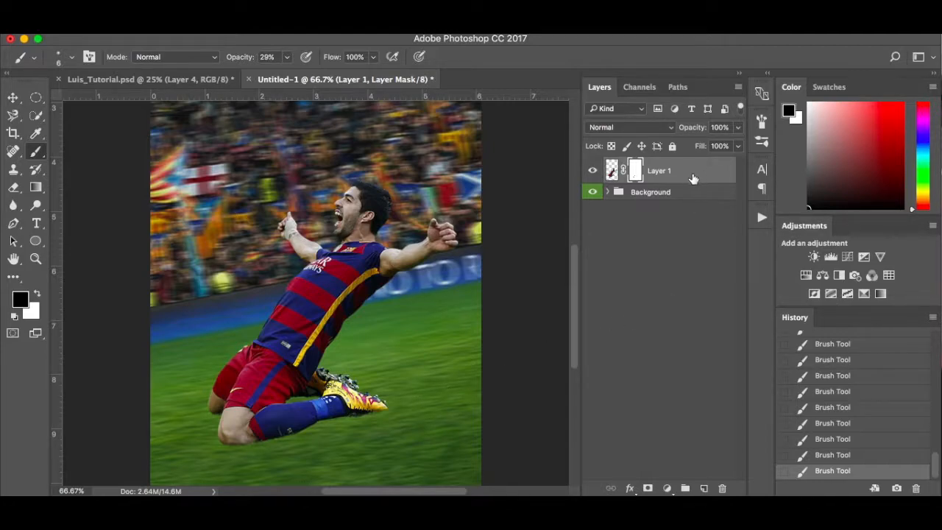
pyautogui.click(667, 490)
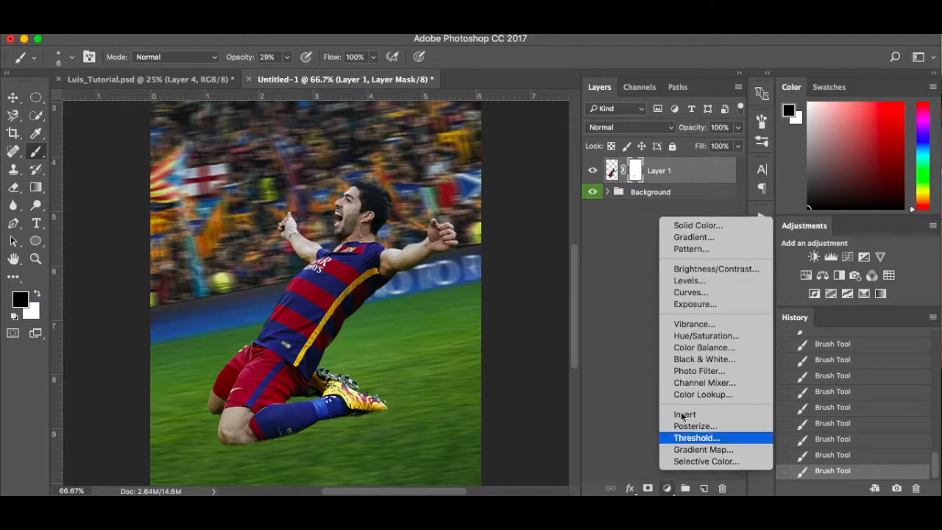
pyautogui.click(702, 284)
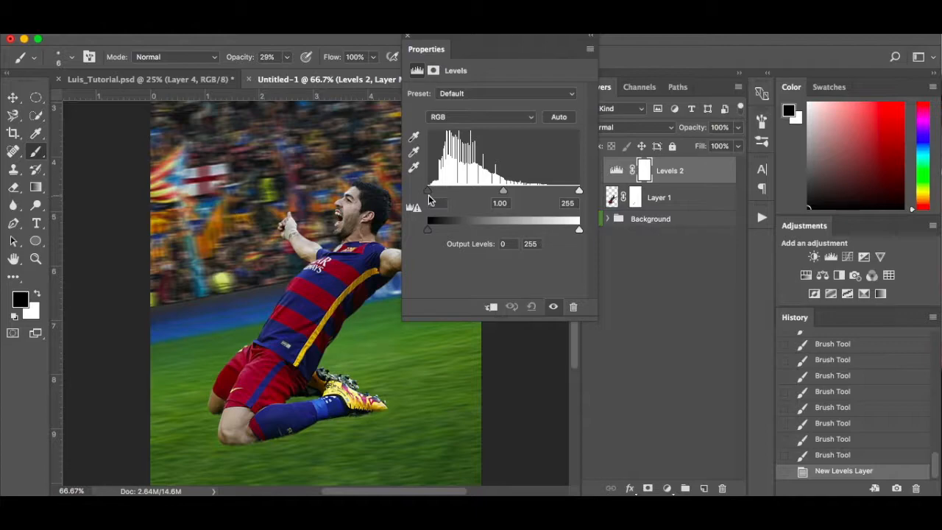
pyautogui.moveTo(428, 193); pyautogui.dragTo(434, 194)
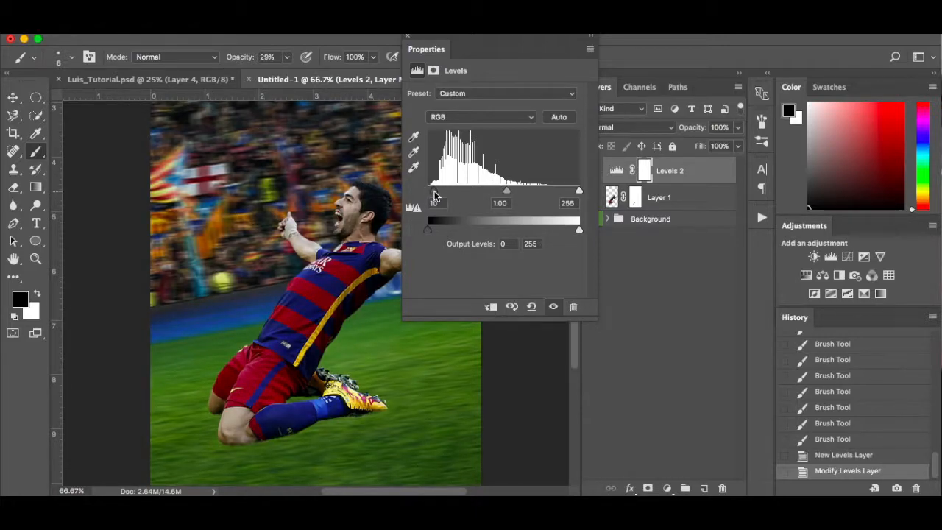
pyautogui.click(550, 308)
pyautogui.click(551, 309)
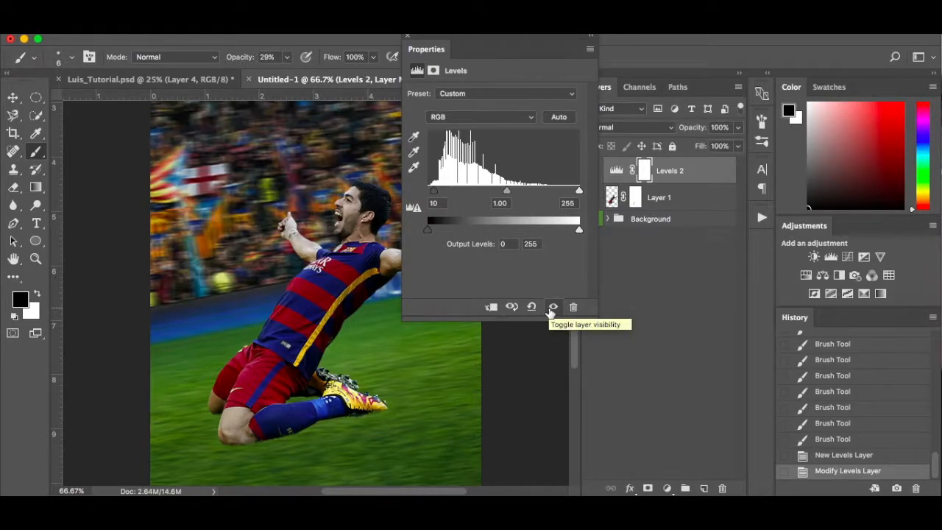
# Clip the Levels adjustment to the player's layer, Layer 1, and fine-tune its shadow input to 10.
pyautogui.click(494, 307)
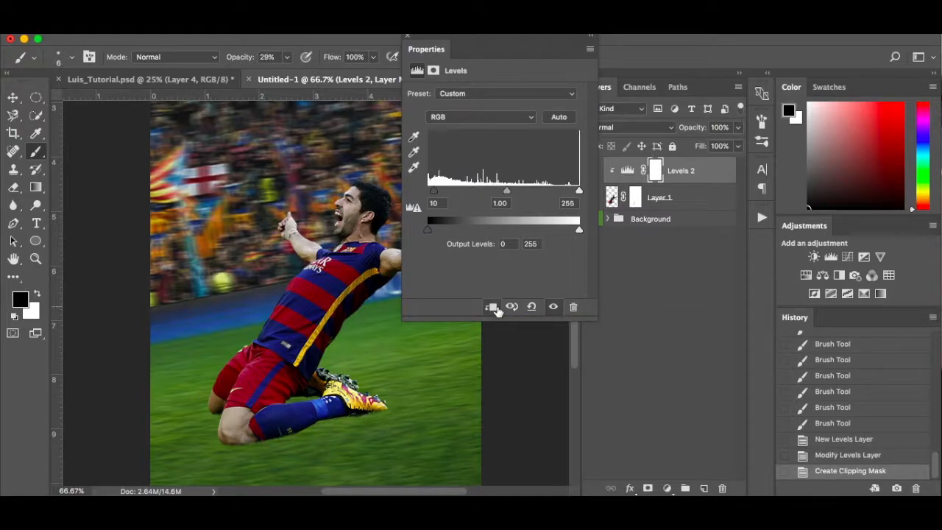
pyautogui.moveTo(437, 193)
pyautogui.mouseDown()
pyautogui.moveTo(477, 199)
pyautogui.moveTo(435, 193)
pyautogui.mouseUp()
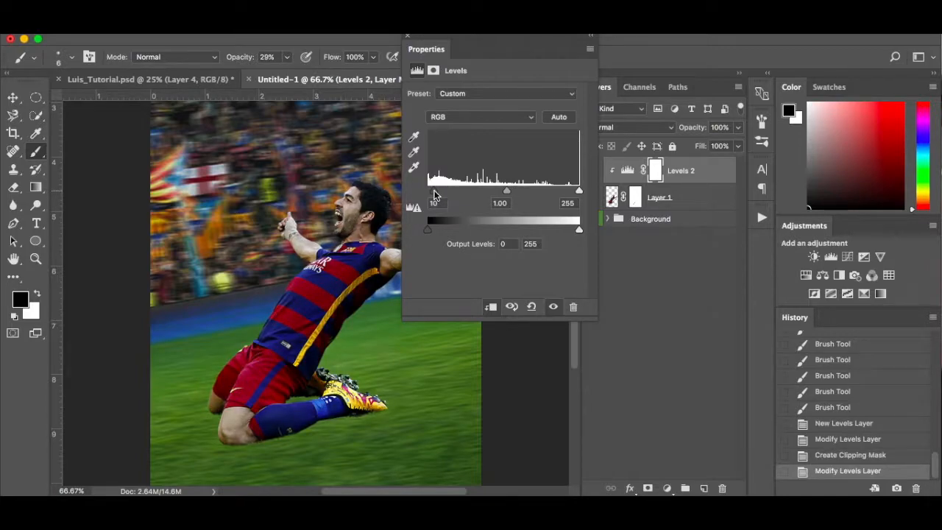
pyautogui.click(408, 37)
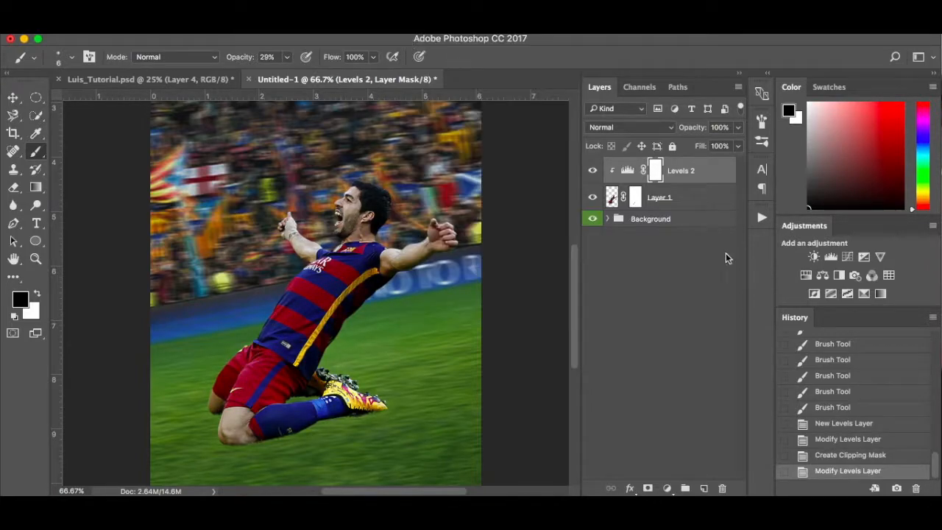
# Add a clipped Hue/Saturation adjustment directly above Layer 1 with the saturation at -10, and compare it on and off.
pyautogui.click(696, 200)
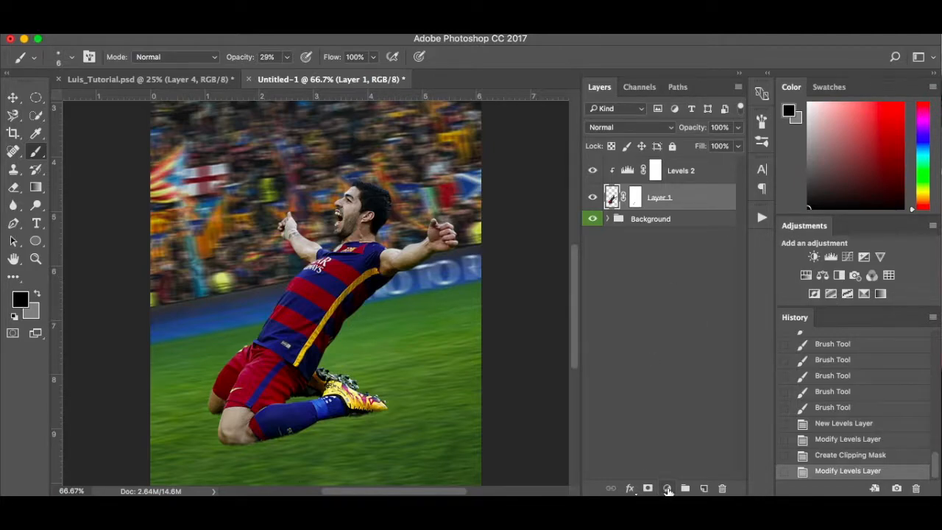
pyautogui.click(668, 490)
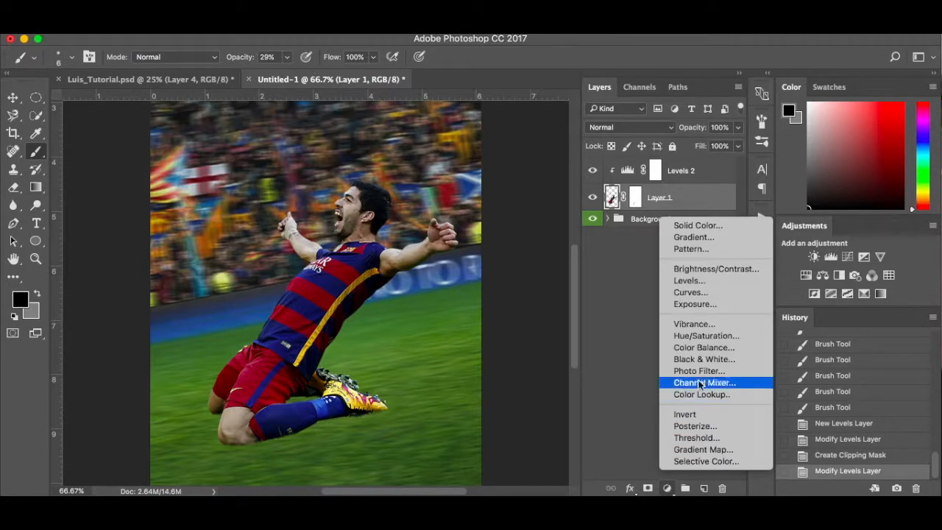
pyautogui.click(707, 336)
pyautogui.moveTo(495, 170); pyautogui.dragTo(485, 172)
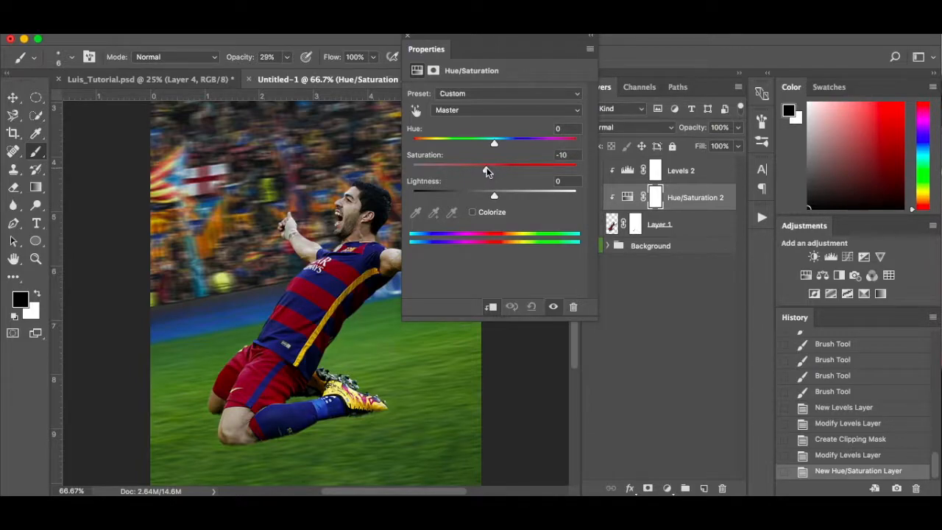
pyautogui.click(555, 308)
pyautogui.click(555, 308)
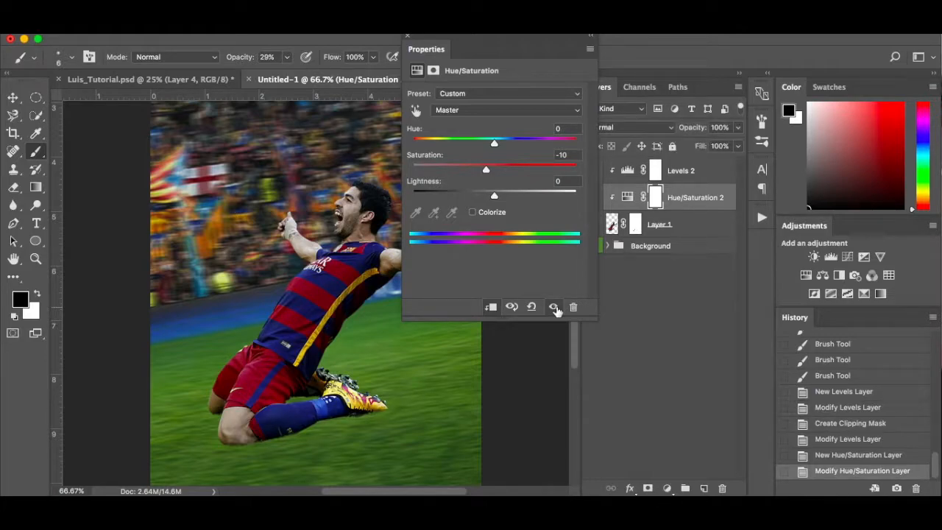
pyautogui.click(407, 35)
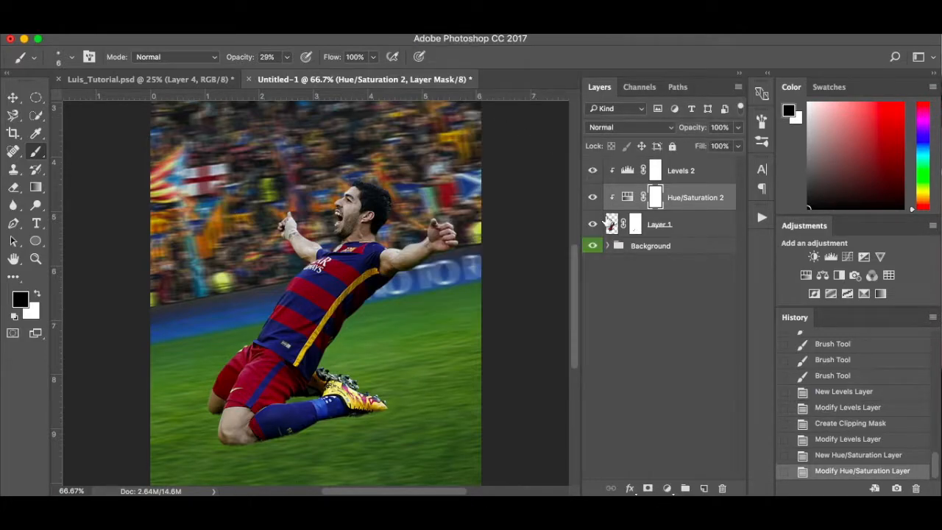
# Add a clipped Curves adjustment directly above Layer 1, lowering the midtones from input 127 to output 116.
pyautogui.click(692, 224)
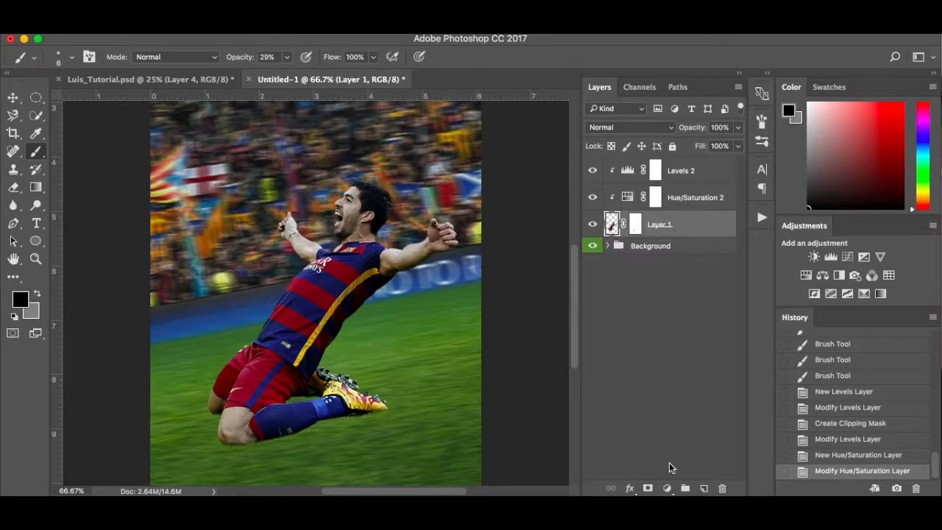
pyautogui.click(667, 490)
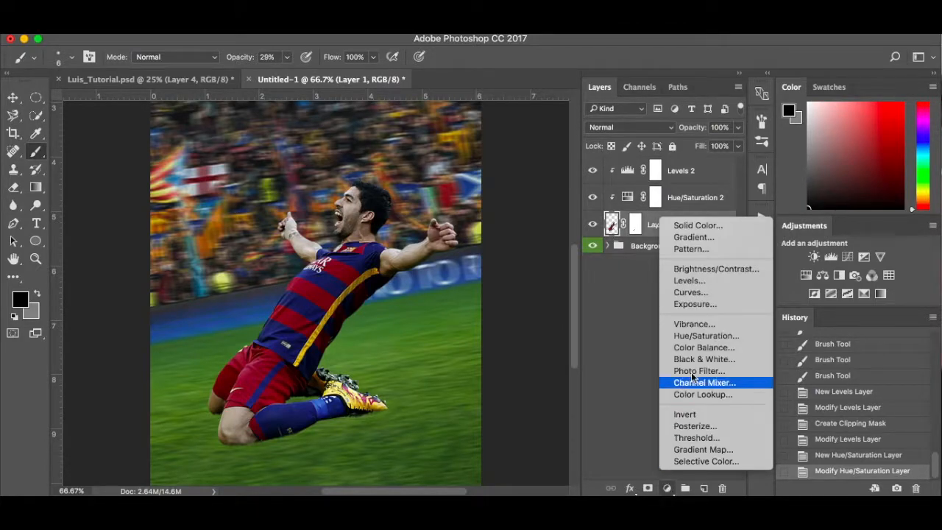
pyautogui.click(709, 291)
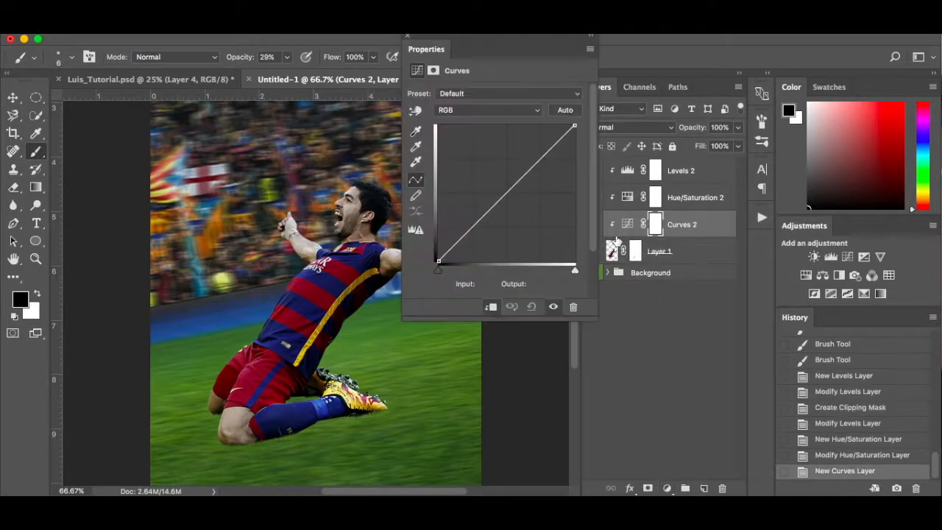
pyautogui.click(507, 192)
pyautogui.moveTo(506, 192); pyautogui.dragTo(506, 199)
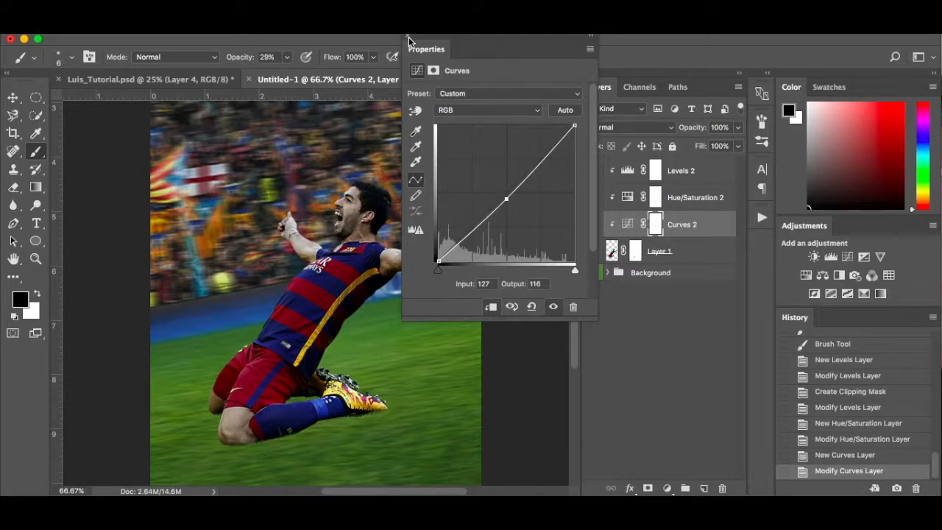
pyautogui.click(410, 41)
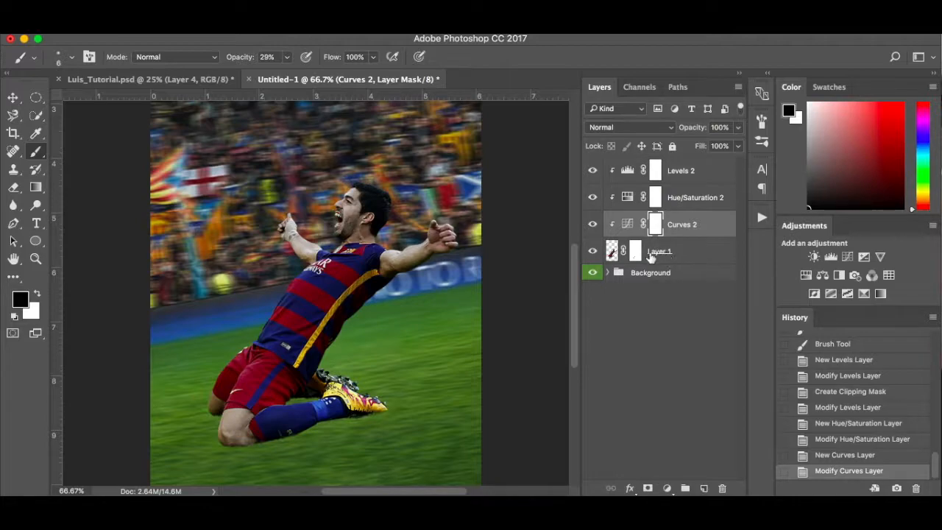
# Select the image of the player's Layer 1 and set up the Blur tool with a soft round brush at 50% strength.
pyautogui.click(611, 250)
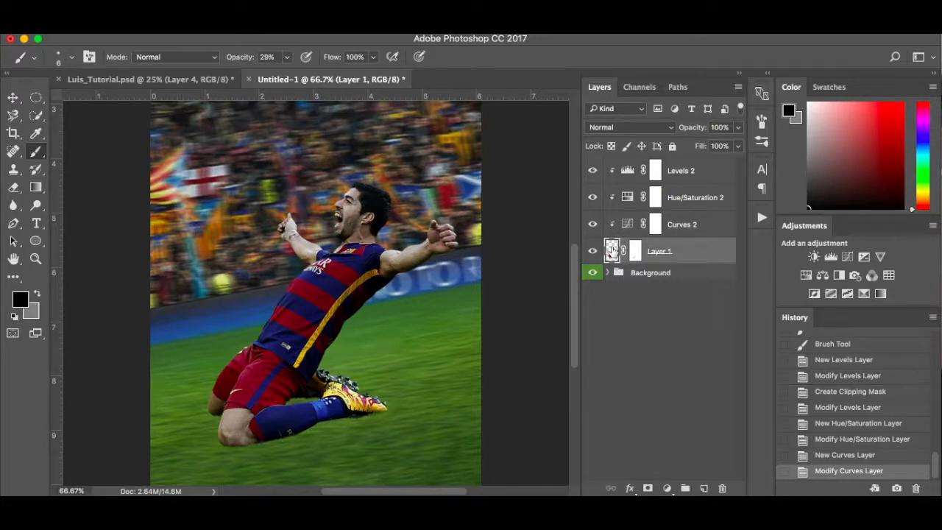
pyautogui.press('super+plus')
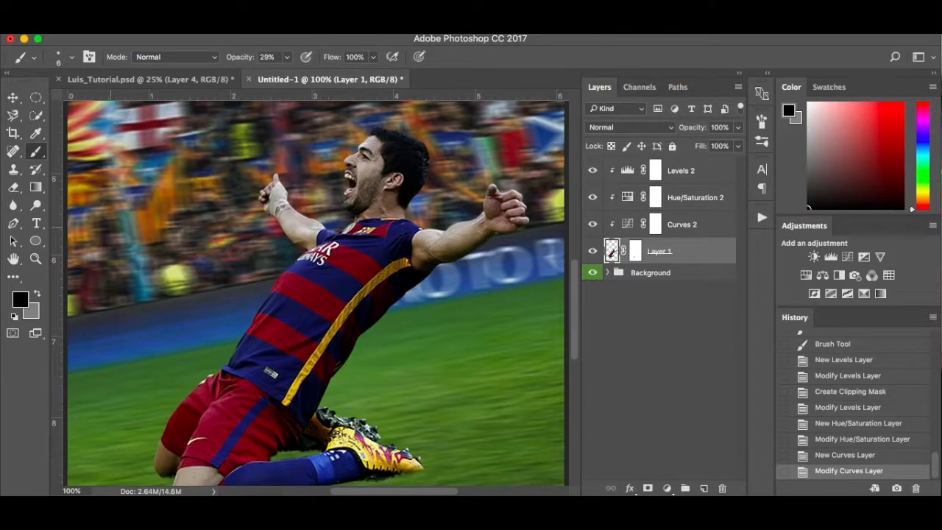
pyautogui.click(13, 210)
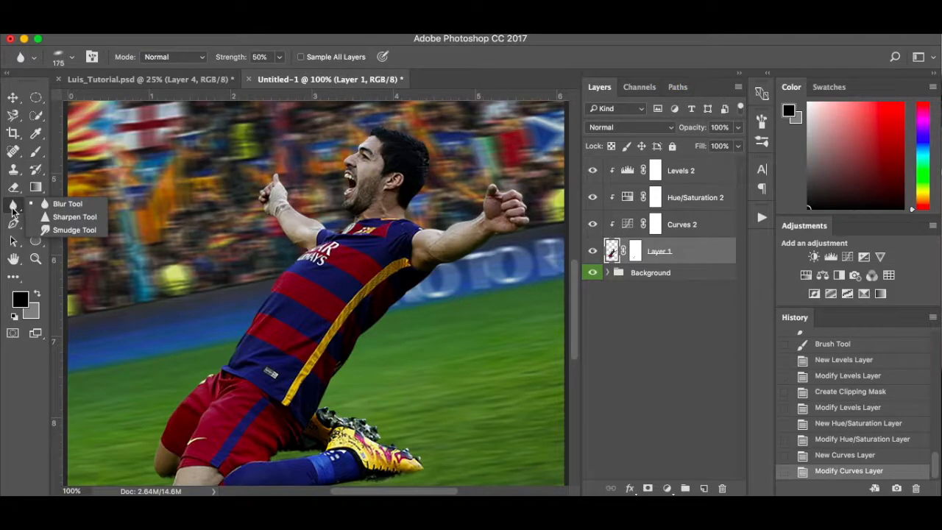
pyautogui.click(65, 205)
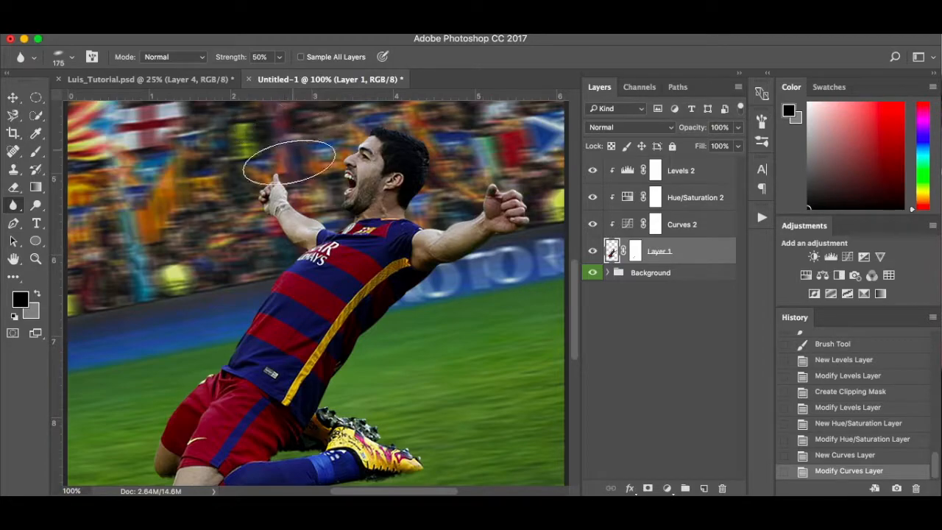
pyautogui.rightClick(282, 176)
pyautogui.click(308, 294)
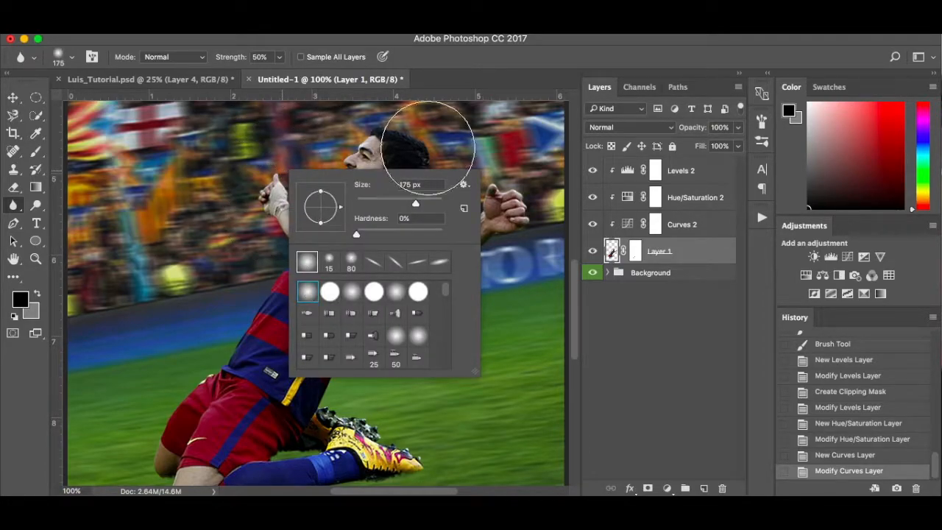
pyautogui.click(473, 83)
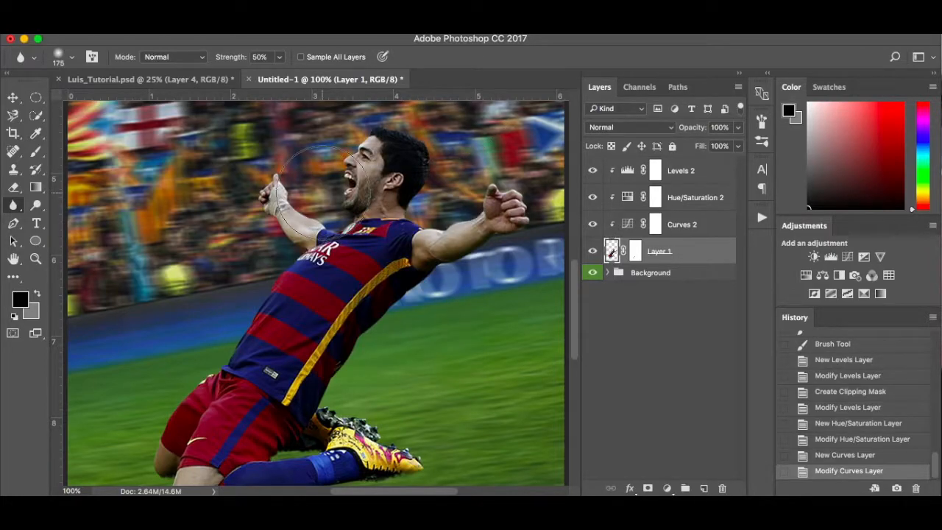
# Reduce the Blur tool's brush size to 9 px for working along the player's raised hand and arm.
pyautogui.press('super+plus')
pyautogui.press('super+plus')
pyautogui.scroll(3, 322, 192)
pyautogui.scroll(4, 322, 193)
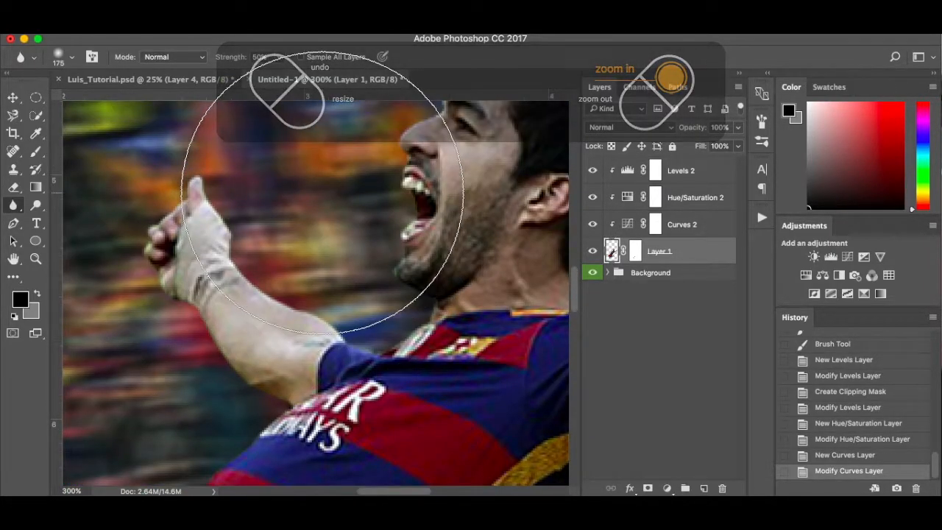
pyautogui.press('[')
pyautogui.press('[')
pyautogui.press('[')
pyautogui.press('[')
pyautogui.press('[')
pyautogui.press('[')
pyautogui.press('[')
pyautogui.press('[')
pyautogui.press('[')
pyautogui.press('[')
pyautogui.press('[')
pyautogui.press('[')
pyautogui.press('[')
pyautogui.press('[')
pyautogui.press('[')
pyautogui.press('[')
pyautogui.press('[')
pyautogui.press('[')
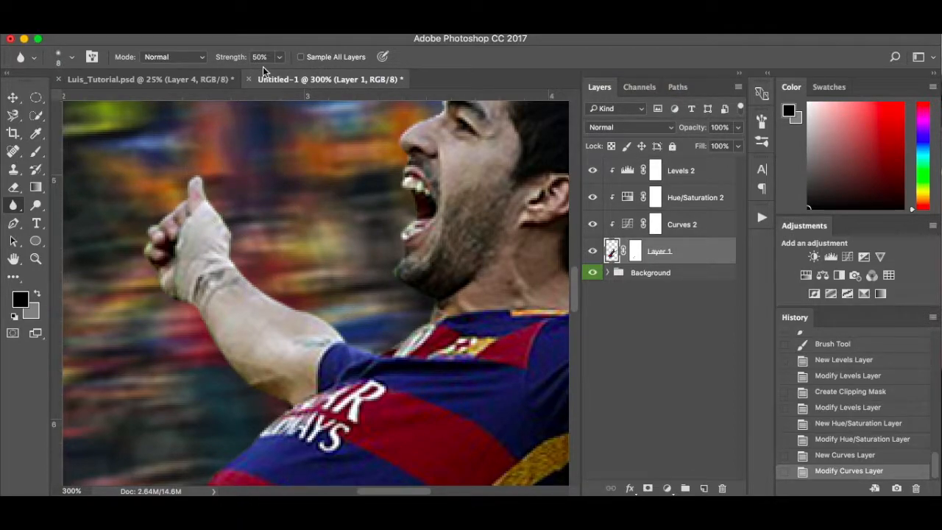
pyautogui.press(']')
pyautogui.moveTo(206, 179); pyautogui.dragTo(212, 203)
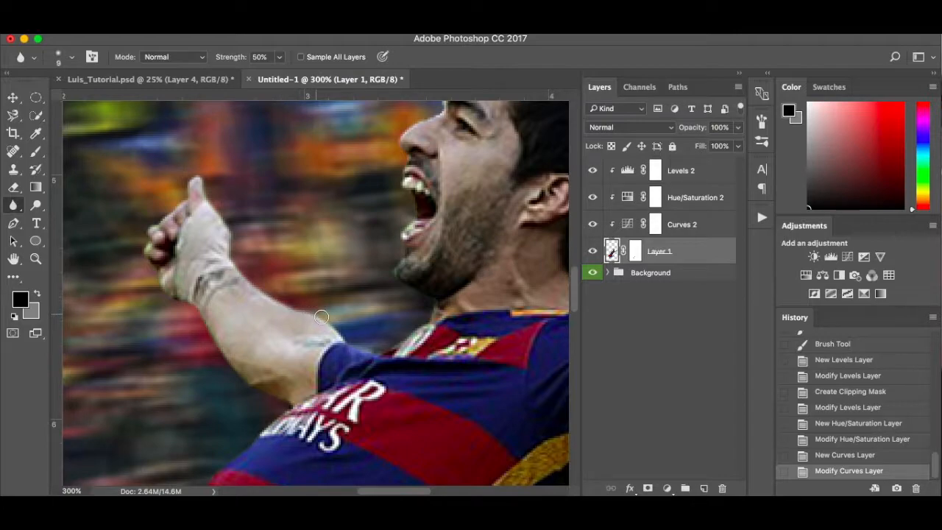
pyautogui.moveTo(375, 350)
pyautogui.mouseDown()
pyautogui.moveTo(410, 339)
pyautogui.moveTo(430, 304)
pyautogui.mouseUp()
pyautogui.press('super+z')
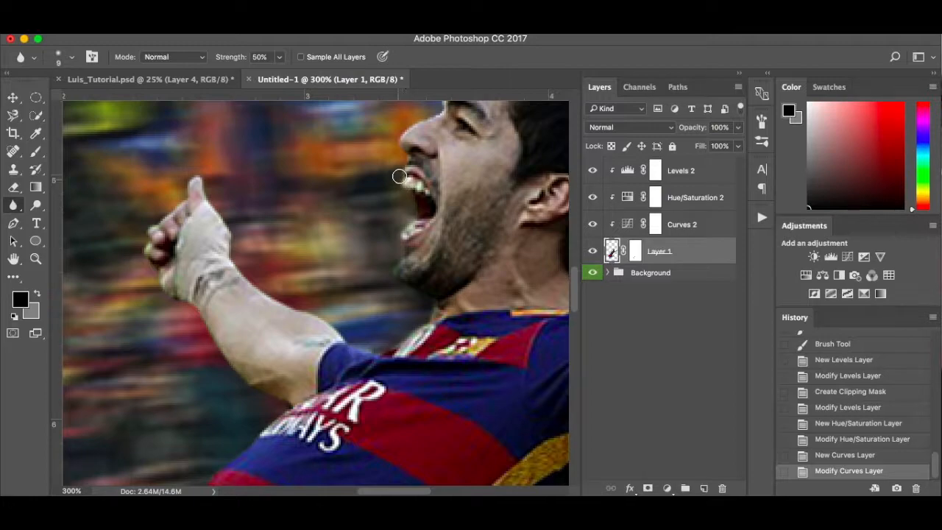
# Blur the cutout edge along the player's mouth, nose, forehead and the top of his hair.
pyautogui.moveTo(399, 176); pyautogui.dragTo(400, 177)
pyautogui.scroll(3, 399, 177)
pyautogui.moveTo(399, 283)
pyautogui.mouseDown()
pyautogui.moveTo(400, 222)
pyautogui.moveTo(442, 187)
pyautogui.mouseUp()
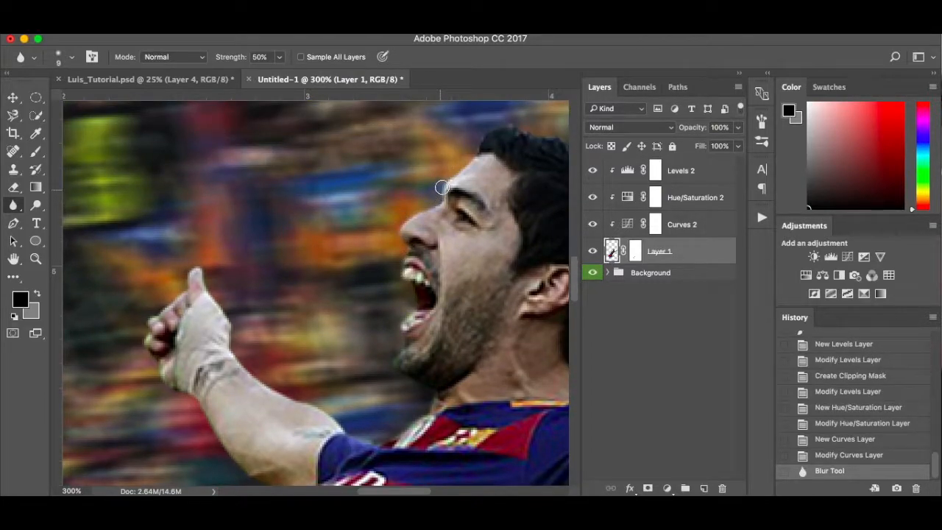
pyautogui.moveTo(473, 155); pyautogui.dragTo(489, 134)
pyautogui.hscroll(5, 489, 134)
pyautogui.moveTo(302, 176)
pyautogui.mouseDown()
pyautogui.moveTo(366, 181)
pyautogui.moveTo(465, 273)
pyautogui.mouseUp()
pyautogui.scroll(-2, 465, 274)
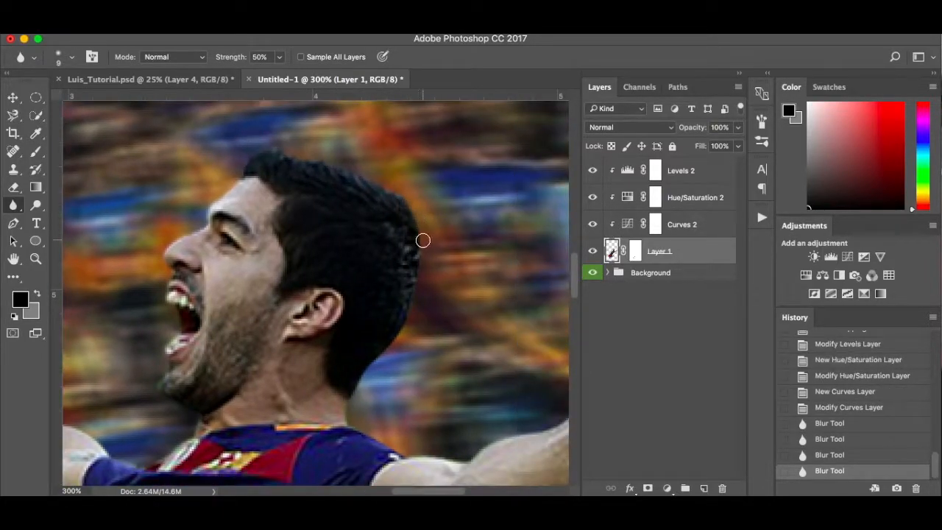
# Blur the cutout edge along the back of the head, neck, shoulder, outstretched arm and hand.
pyautogui.moveTo(422, 240); pyautogui.dragTo(368, 375)
pyautogui.scroll(-3, 368, 375)
pyautogui.moveTo(309, 324)
pyautogui.mouseDown()
pyautogui.moveTo(452, 350)
pyautogui.moveTo(530, 321)
pyautogui.mouseUp()
pyautogui.moveTo(530, 320); pyautogui.dragTo(438, 327)
pyautogui.moveTo(438, 326)
pyautogui.mouseDown()
pyautogui.moveTo(467, 244)
pyautogui.moveTo(314, 264)
pyautogui.mouseUp()
pyautogui.moveTo(314, 264)
pyautogui.mouseDown()
pyautogui.moveTo(324, 376)
pyautogui.moveTo(488, 232)
pyautogui.mouseUp()
pyautogui.moveTo(488, 233)
pyautogui.mouseDown()
pyautogui.moveTo(252, 360)
pyautogui.moveTo(400, 264)
pyautogui.mouseUp()
pyautogui.scroll(-10, 400, 263)
pyautogui.hscroll(-3, 399, 263)
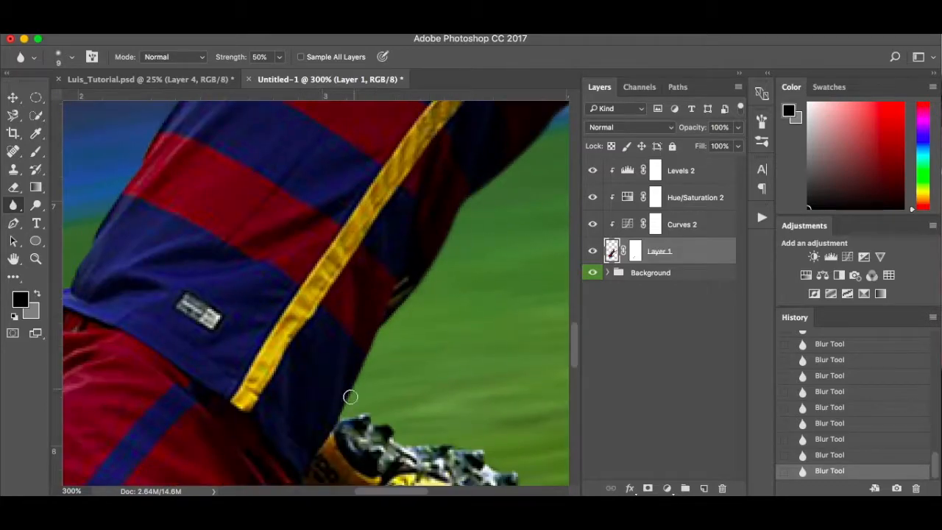
# Examine the player's edges along the legs and raised arm, and how he blends into the whole poster.
pyautogui.hscroll(-7, 193, 418)
pyautogui.scroll(-3, 193, 418)
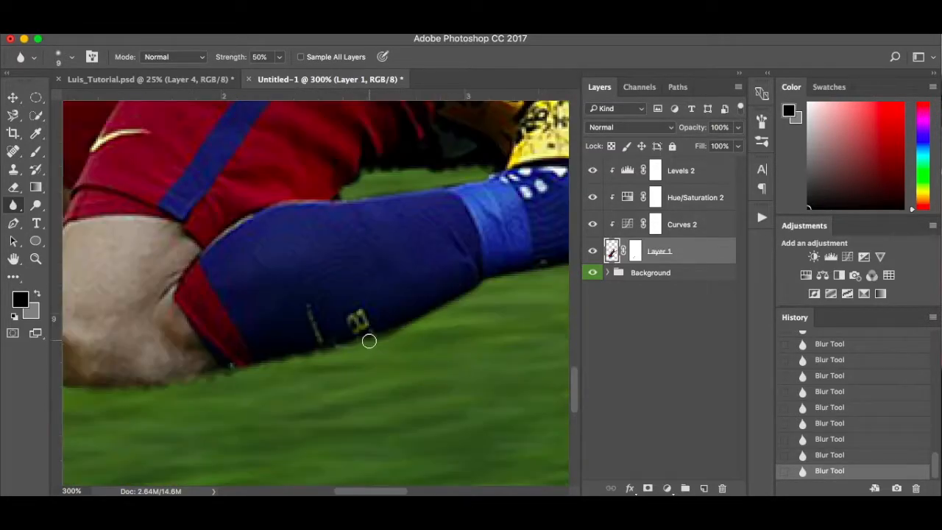
pyautogui.scroll(4, 200, 276)
pyautogui.scroll(12, 201, 231)
pyautogui.hscroll(4, 201, 231)
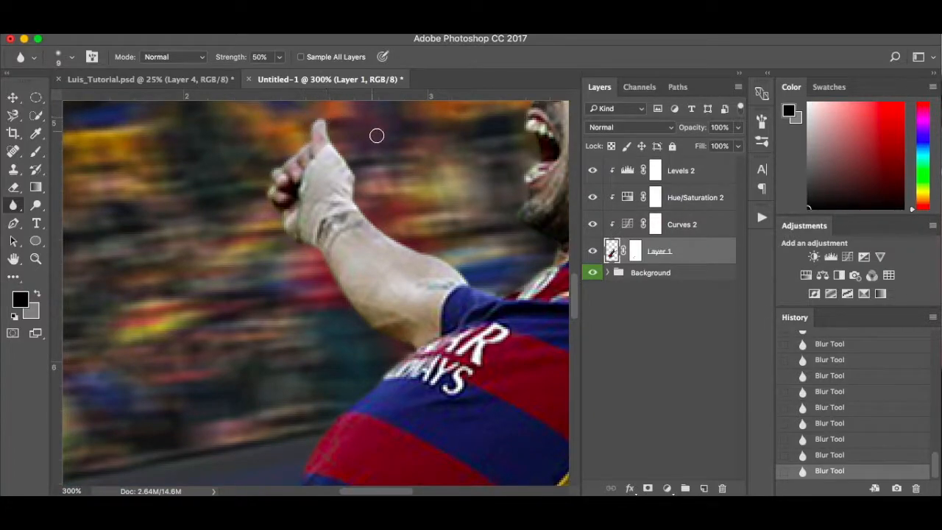
pyautogui.hscroll(4, 376, 135)
pyautogui.press('super+0')
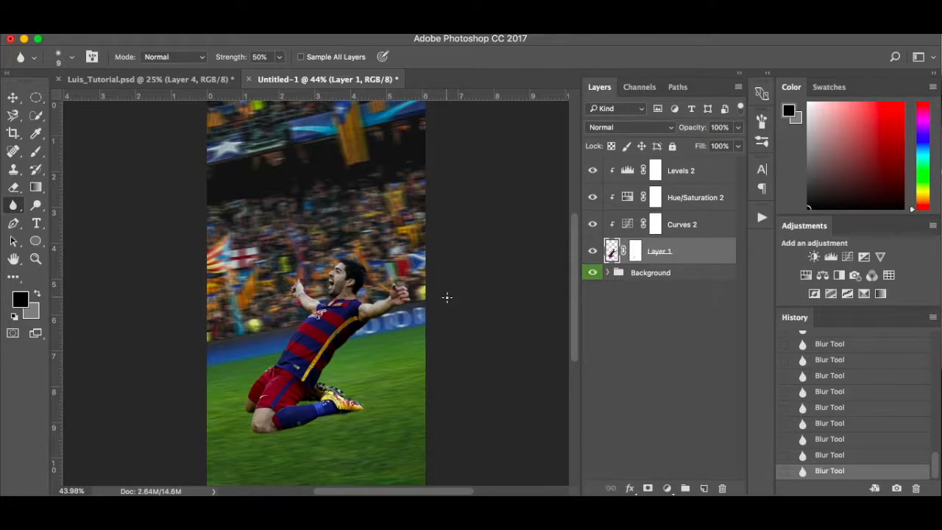
pyautogui.press('super+equal')
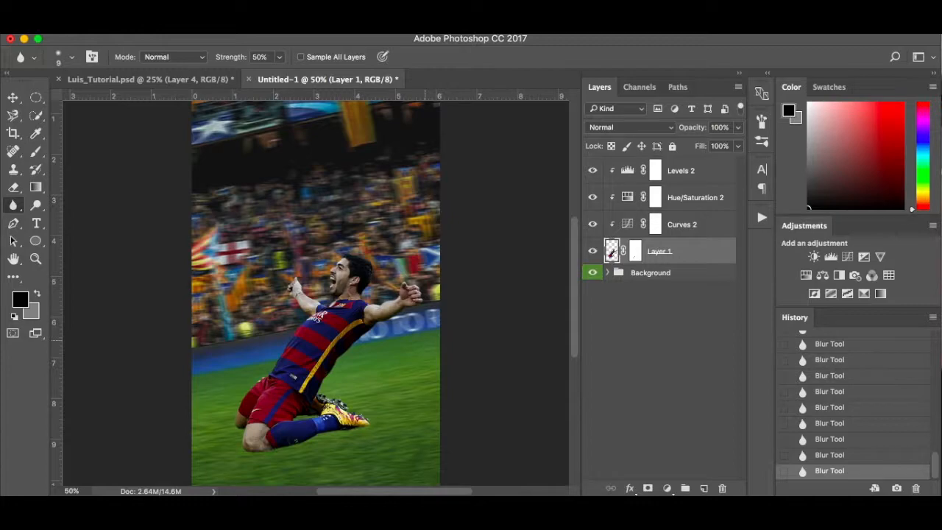
pyautogui.scroll(-3, 321, 295)
pyautogui.hscroll(-1, 321, 294)
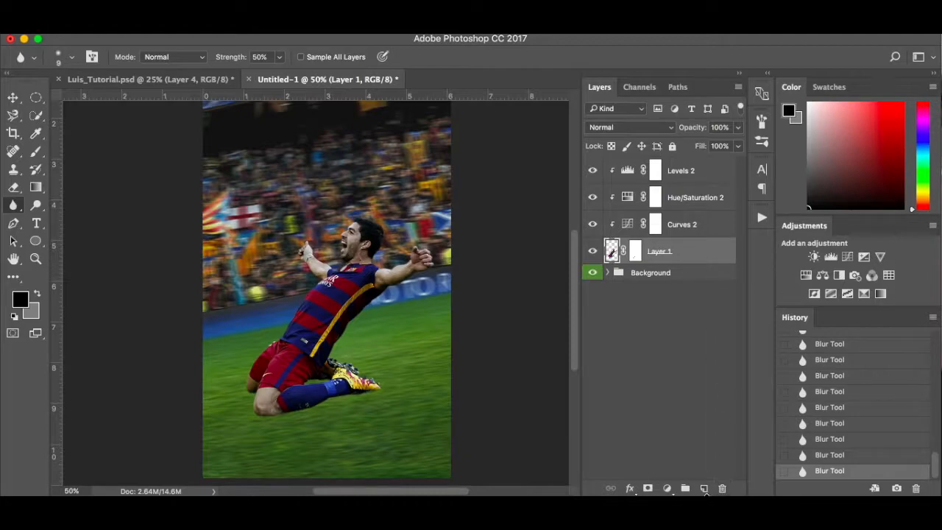
# Add a Soft Light layer directly beneath the player's Layer 1 and set the Brush tool's opacity to 40%.
pyautogui.click(704, 489)
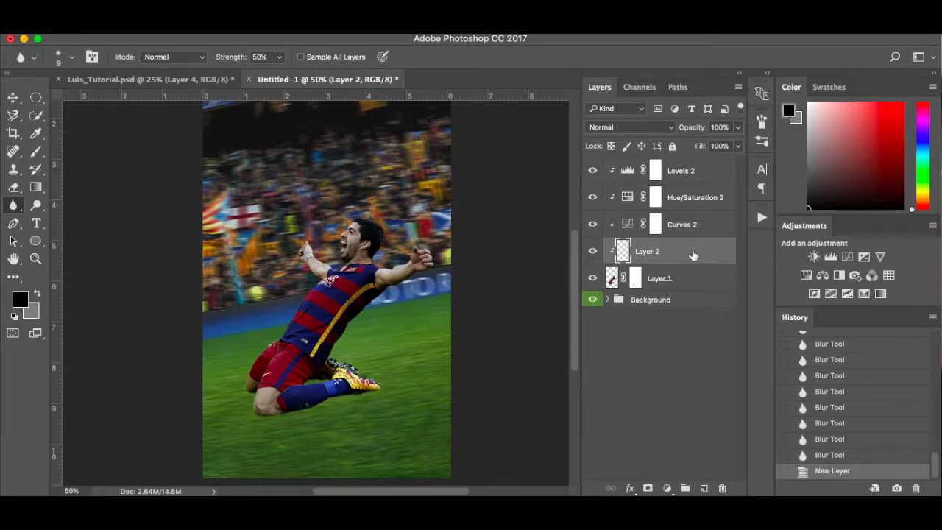
pyautogui.moveTo(693, 254); pyautogui.dragTo(693, 287)
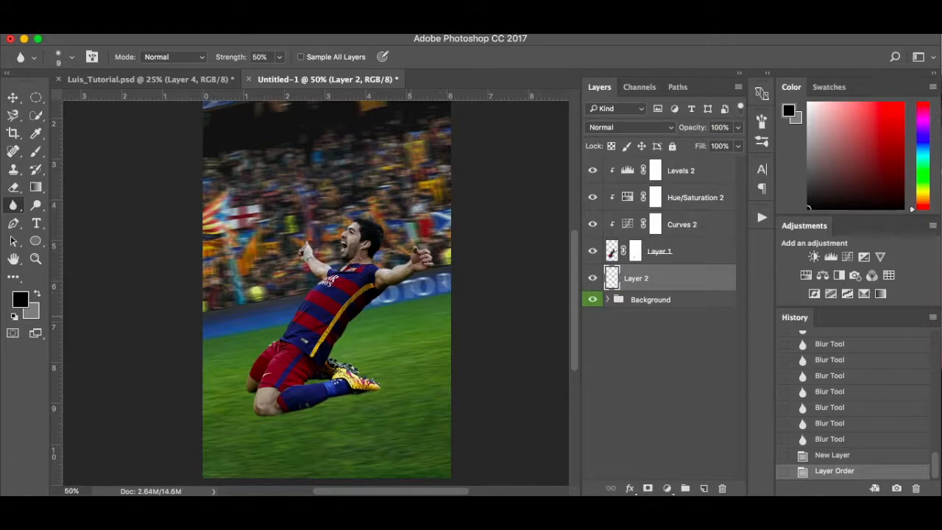
pyautogui.press('b')
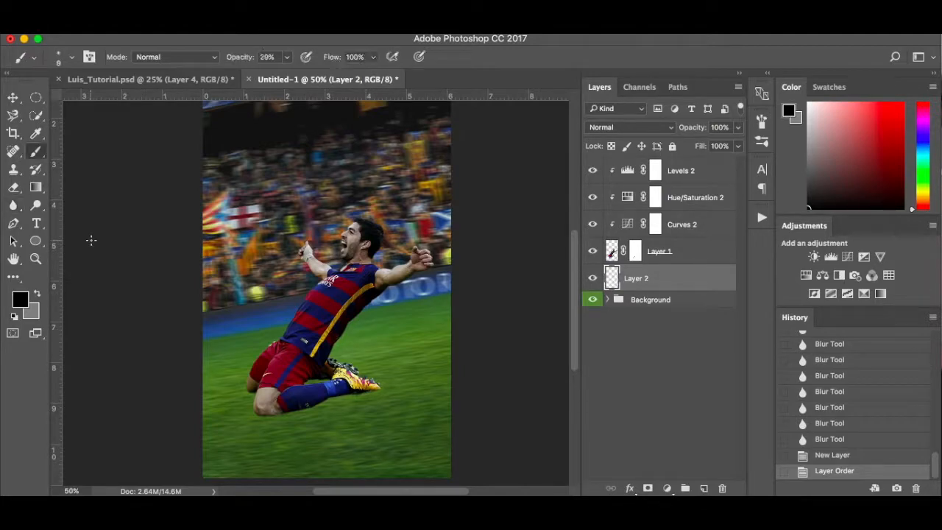
pyautogui.click(288, 58)
pyautogui.moveTo(286, 73); pyautogui.dragTo(293, 75)
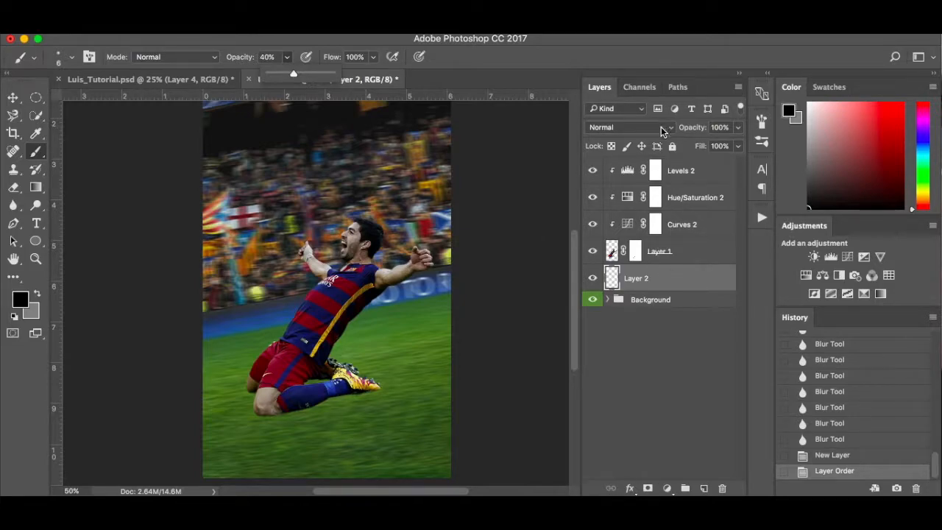
pyautogui.click(662, 128)
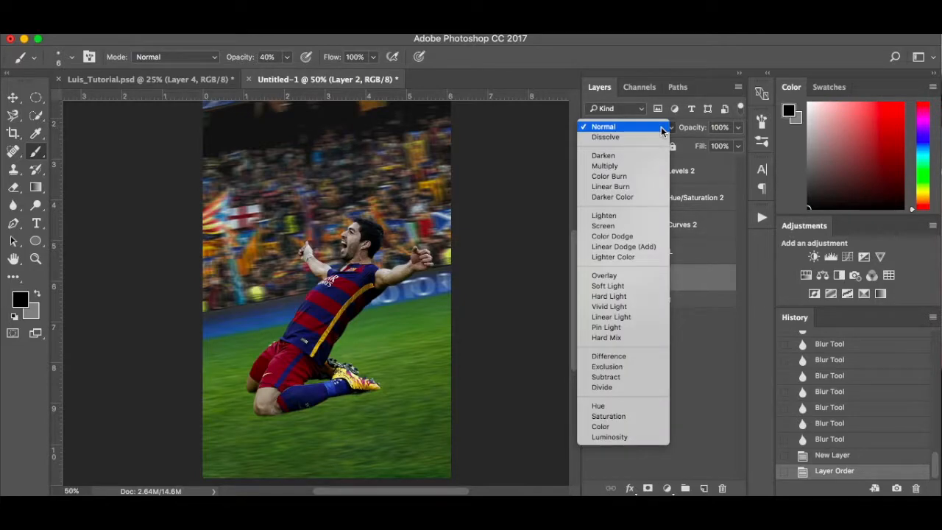
pyautogui.click(632, 287)
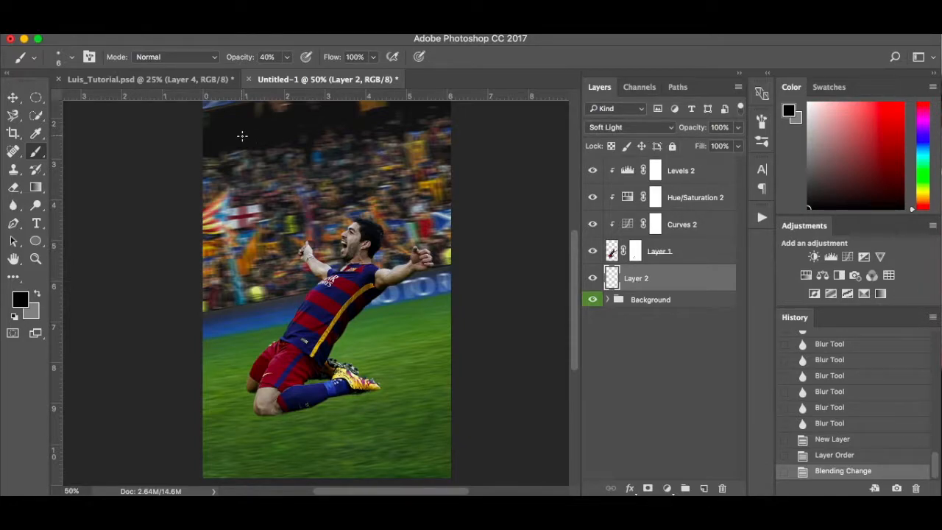
# Enlarge the brush to 40 px for painting shadows around the player's kneeling legs.
pyautogui.press('super+plus')
pyautogui.press('super+plus')
pyautogui.moveTo(282, 391); pyautogui.dragTo(295, 257)
pyautogui.press(']')
pyautogui.press(']')
pyautogui.press(']')
pyautogui.press(']')
pyautogui.press(']')
pyautogui.press(']')
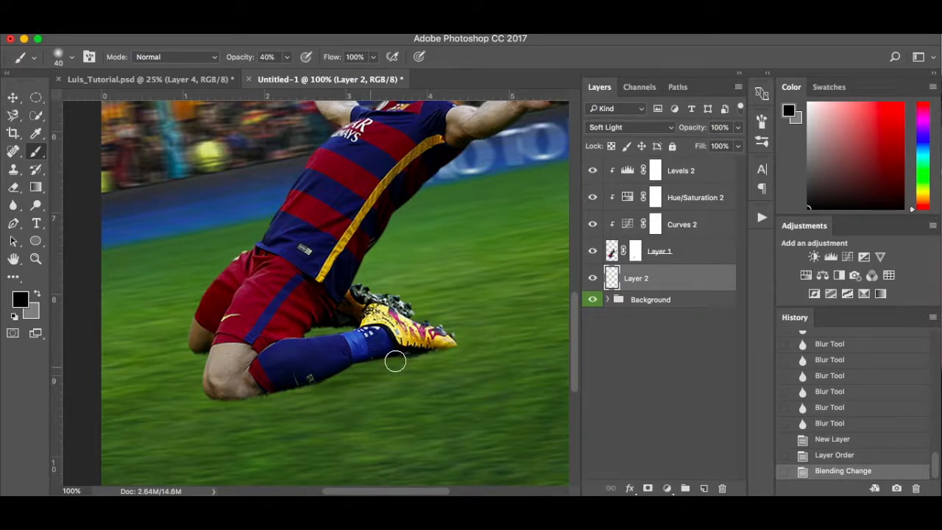
# Try a black shadow stroke on the grass beneath the front shin and boot, and compare its layer on and off.
pyautogui.moveTo(295, 392); pyautogui.dragTo(403, 362)
pyautogui.click(593, 278)
pyautogui.click(593, 278)
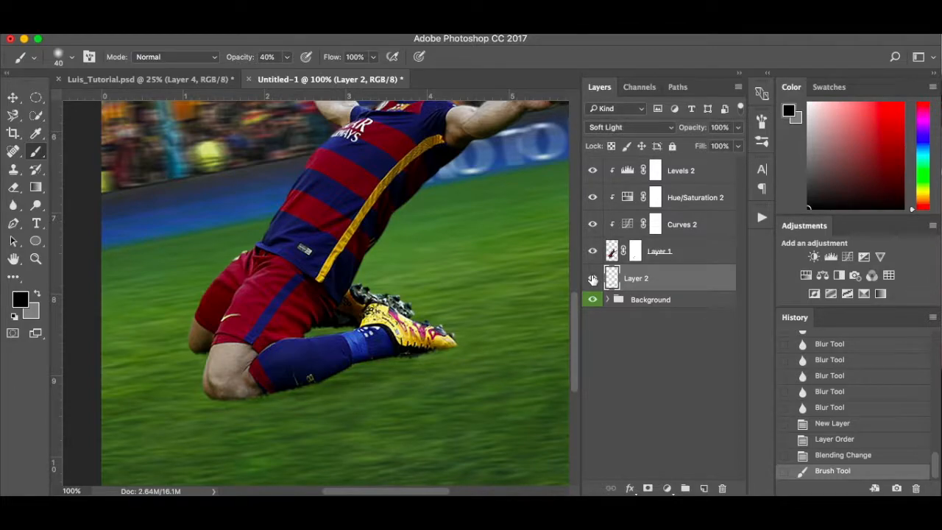
# Compare Normal with Soft Light blending on the trial shadow, add a stroke near the shin, and revert to before the strokes.
pyautogui.click(640, 129)
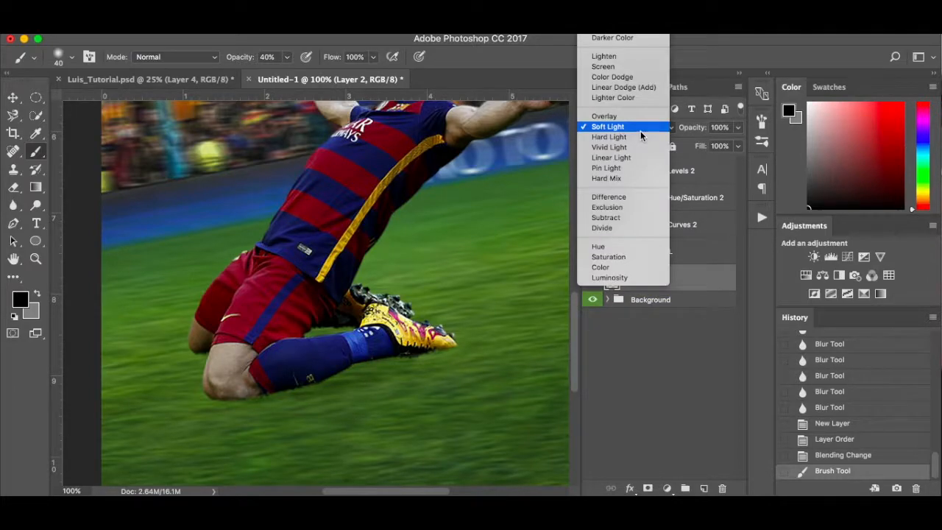
pyautogui.click(637, 42)
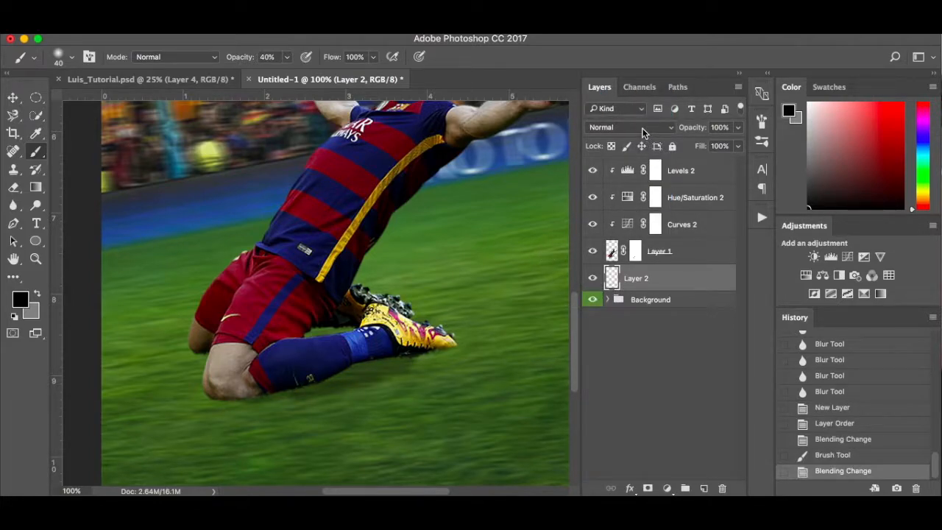
pyautogui.click(643, 128)
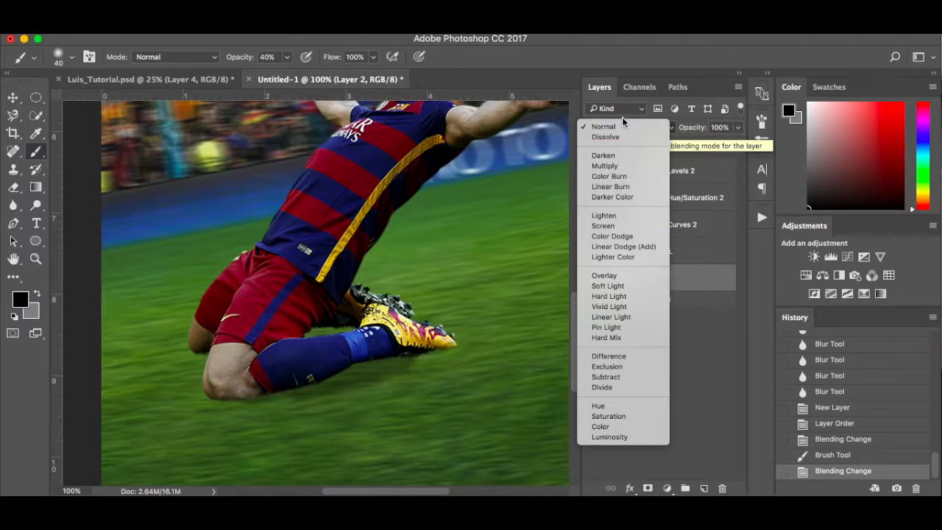
pyautogui.click(630, 284)
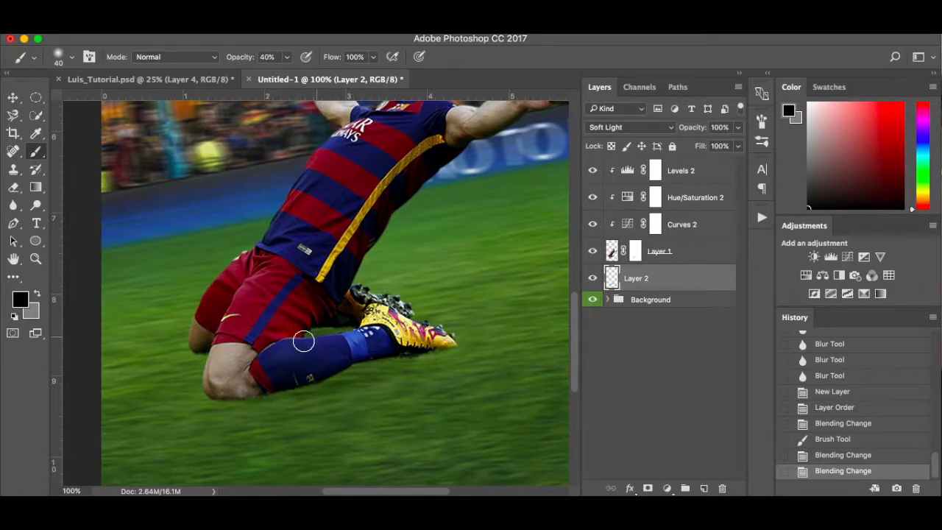
pyautogui.moveTo(317, 347); pyautogui.dragTo(346, 345)
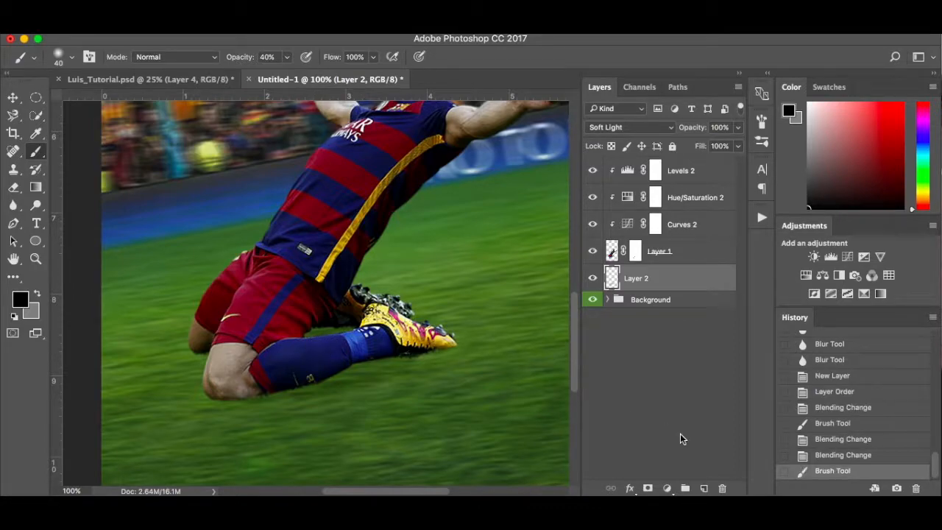
pyautogui.click(850, 408)
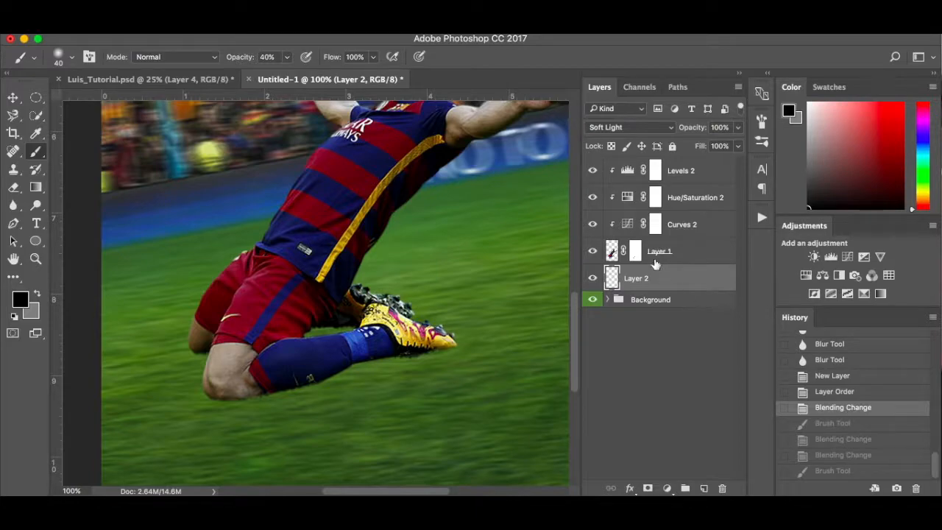
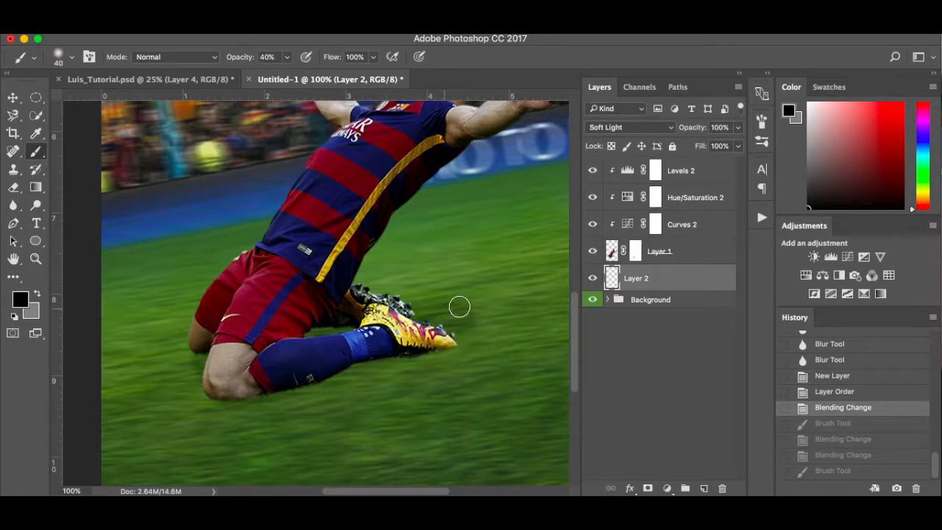
# Try black shadow strokes on the Soft Light layer behind the boots, between the thigh and shin, and beside the rear knee.
pyautogui.moveTo(466, 305)
pyautogui.mouseDown()
pyautogui.moveTo(513, 298)
pyautogui.moveTo(447, 322)
pyautogui.moveTo(522, 302)
pyautogui.mouseUp()
pyautogui.moveTo(422, 325)
pyautogui.mouseDown()
pyautogui.moveTo(484, 309)
pyautogui.moveTo(402, 312)
pyautogui.moveTo(503, 309)
pyautogui.moveTo(457, 315)
pyautogui.moveTo(531, 293)
pyautogui.moveTo(412, 317)
pyautogui.moveTo(428, 317)
pyautogui.moveTo(402, 309)
pyautogui.moveTo(356, 318)
pyautogui.moveTo(442, 320)
pyautogui.moveTo(429, 332)
pyautogui.moveTo(481, 323)
pyautogui.moveTo(448, 332)
pyautogui.moveTo(462, 332)
pyautogui.moveTo(508, 311)
pyautogui.mouseUp()
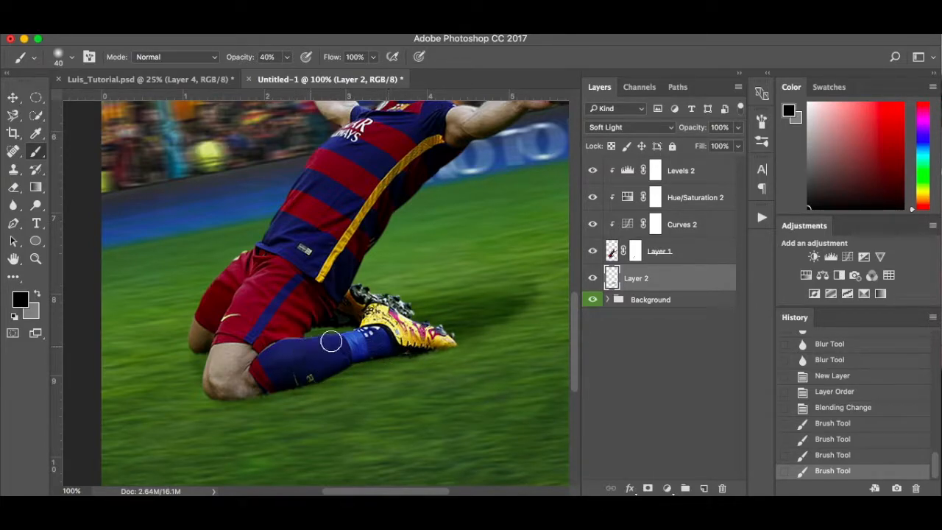
pyautogui.moveTo(346, 331)
pyautogui.mouseDown()
pyautogui.moveTo(271, 345)
pyautogui.moveTo(362, 335)
pyautogui.moveTo(290, 339)
pyautogui.mouseUp()
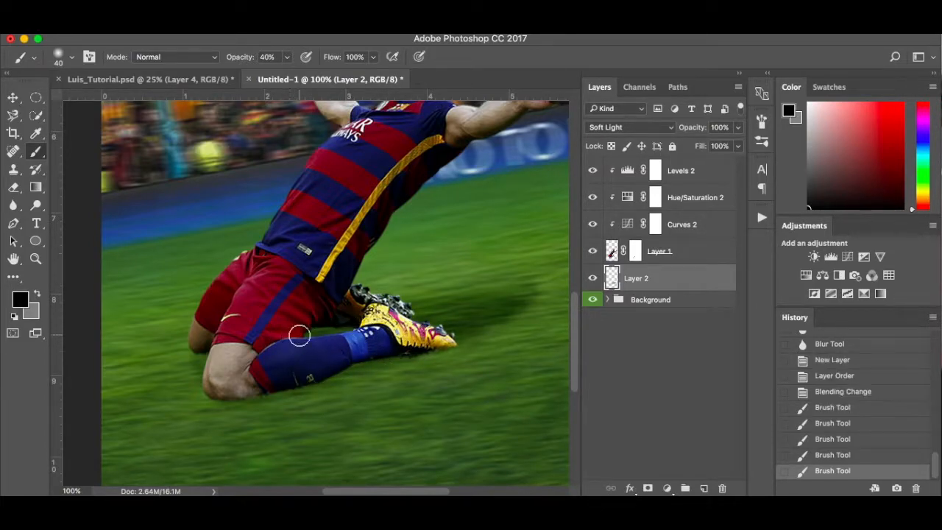
pyautogui.click(349, 332)
pyautogui.click(348, 331)
pyautogui.scroll(5, 343, 331)
pyautogui.hscroll(5, 343, 332)
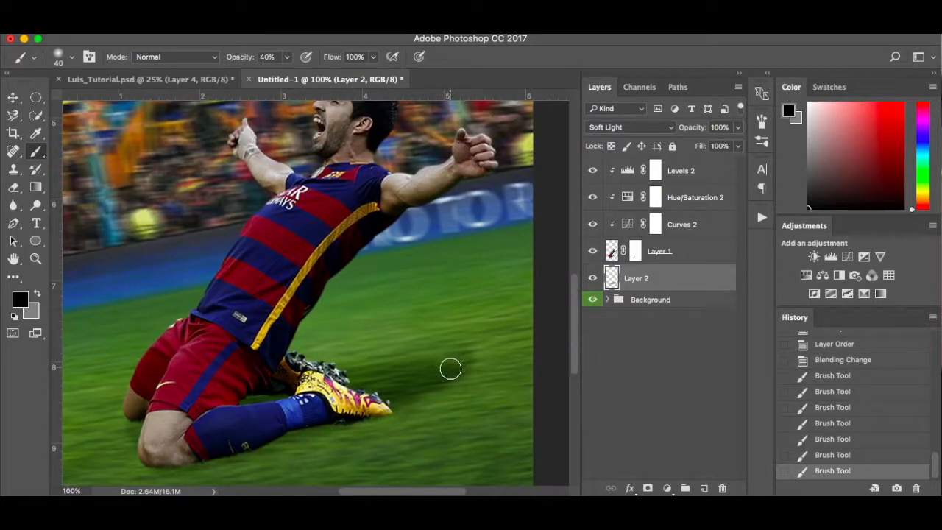
pyautogui.moveTo(147, 420); pyautogui.dragTo(145, 432)
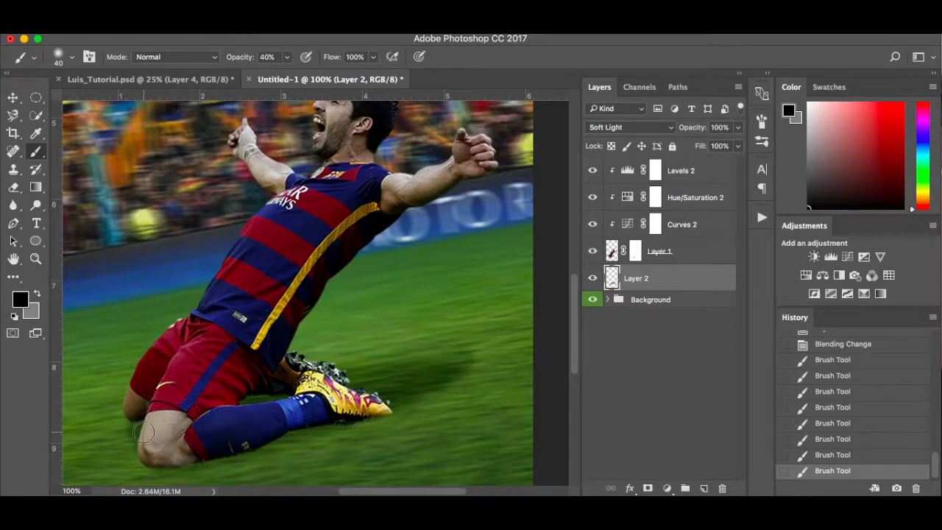
# Set the brush opacity to 21% and try extending a fainter shadow across the grass behind the boots.
pyautogui.click(287, 56)
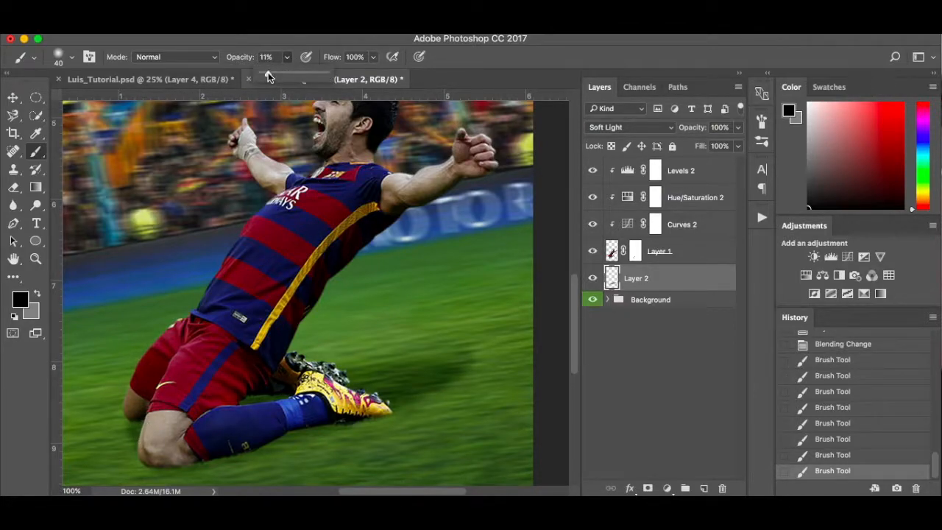
pyautogui.moveTo(268, 72); pyautogui.dragTo(272, 73)
pyautogui.click(432, 368)
pyautogui.click(509, 355)
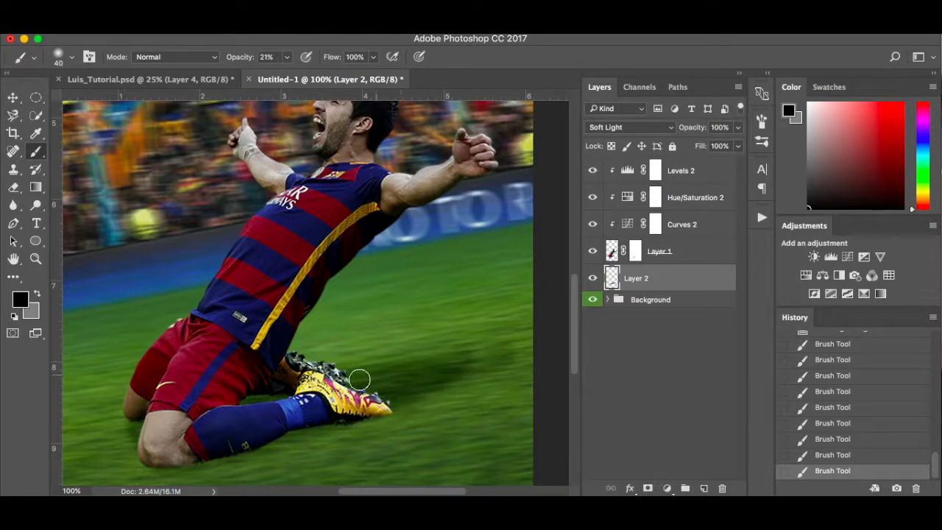
pyautogui.moveTo(315, 390); pyautogui.dragTo(379, 387)
# Raise the brush opacity to 40% and try darkening the gap between the thigh and front shin.
pyautogui.click(287, 58)
pyautogui.moveTo(288, 73); pyautogui.dragTo(298, 73)
pyautogui.click(288, 407)
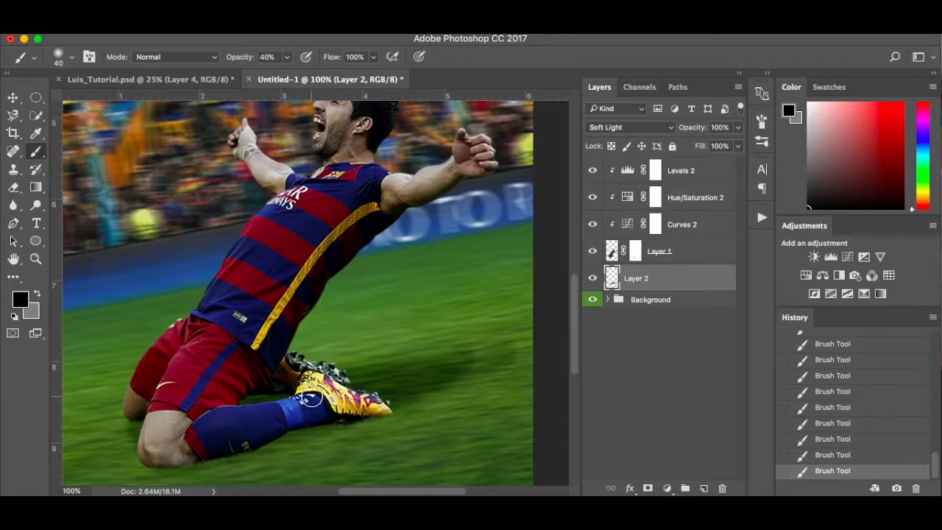
# Delete the Soft Light shadow layer and create a new Normal-mode layer in its place beneath the player.
pyautogui.scroll(-3, 310, 397)
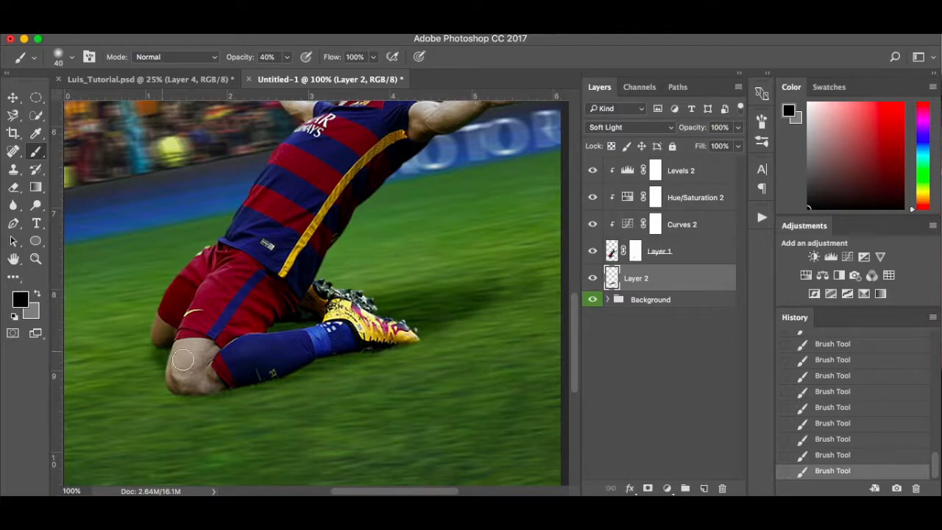
pyautogui.scroll(1, 255, 350)
pyautogui.scroll(-4, 256, 350)
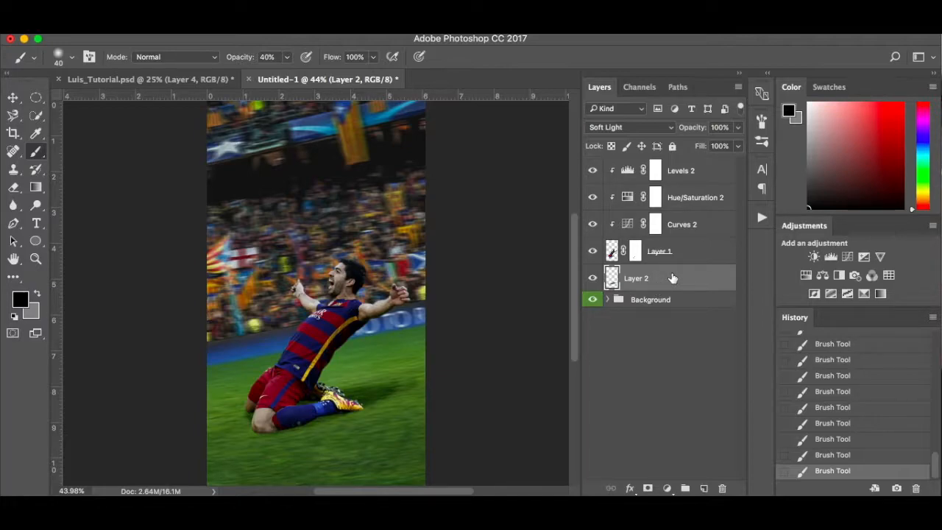
pyautogui.moveTo(673, 278); pyautogui.dragTo(704, 489)
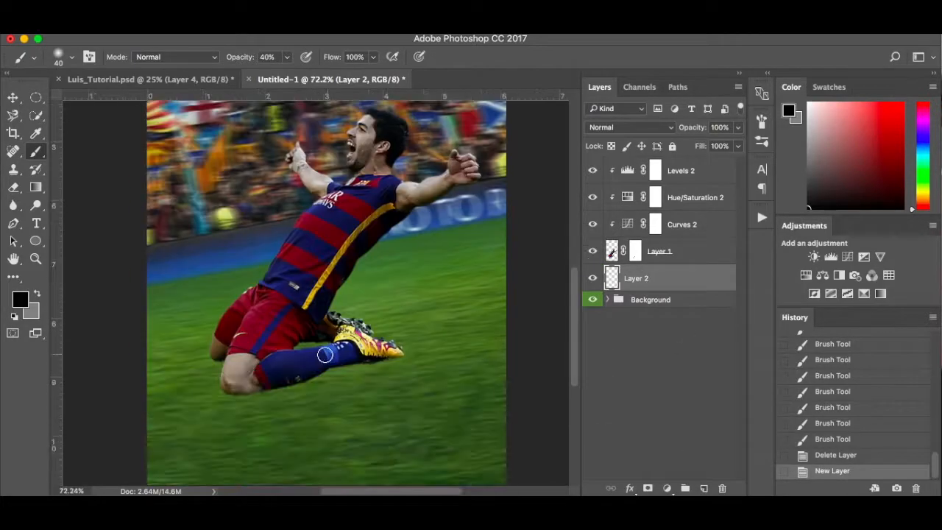
# Try round-brush shadow strokes beneath the front shin and behind the boots, and revert to the empty new layer.
pyautogui.moveTo(241, 394); pyautogui.dragTo(331, 376)
pyautogui.moveTo(323, 377); pyautogui.dragTo(377, 362)
pyautogui.moveTo(353, 364); pyautogui.dragTo(441, 338)
pyautogui.moveTo(372, 335)
pyautogui.mouseDown()
pyautogui.moveTo(448, 331)
pyautogui.moveTo(412, 331)
pyautogui.moveTo(434, 331)
pyautogui.mouseUp()
pyautogui.scroll(3, 832, 370)
pyautogui.click(833, 370)
# Flatten the soft 0% hardness brush tip into a slightly tilted ellipse and enlarge it well beyond 40 px.
pyautogui.rightClick(374, 340)
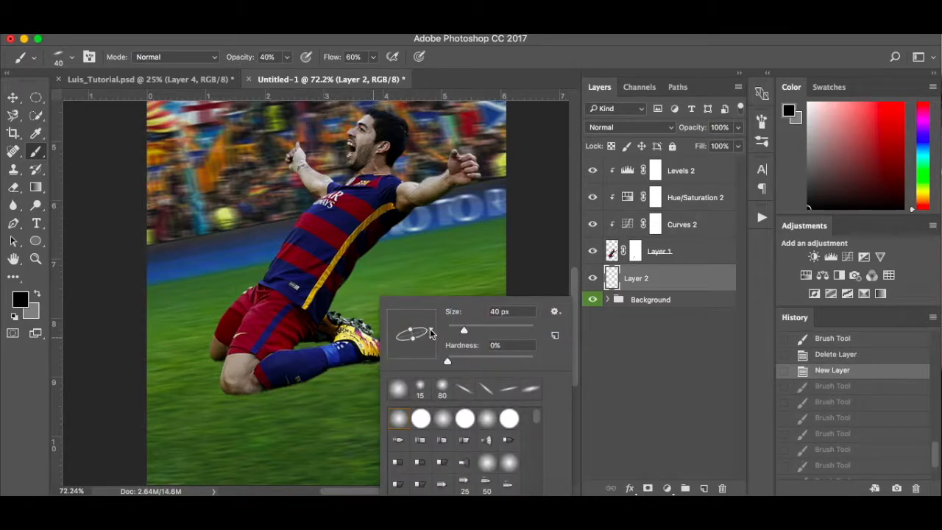
pyautogui.click(326, 345)
pyautogui.press(']')
pyautogui.press(']')
pyautogui.press(']')
pyautogui.press(']')
pyautogui.press(']')
pyautogui.press(']')
pyautogui.press(']')
pyautogui.press(']')
pyautogui.press(']')
pyautogui.press(']')
pyautogui.press(']')
pyautogui.press(']')
pyautogui.press(']')
# Paint a broad black shadow on the grass around the kneeling legs and out behind the boots.
pyautogui.moveTo(326, 344); pyautogui.dragTo(298, 354)
pyautogui.moveTo(298, 354); pyautogui.dragTo(339, 350)
pyautogui.moveTo(339, 350)
pyautogui.mouseDown()
pyautogui.moveTo(384, 346)
pyautogui.moveTo(427, 329)
pyautogui.mouseUp()
pyautogui.moveTo(427, 328); pyautogui.dragTo(350, 343)
pyautogui.moveTo(351, 342)
pyautogui.mouseDown()
pyautogui.moveTo(286, 359)
pyautogui.moveTo(396, 336)
pyautogui.moveTo(322, 372)
pyautogui.mouseUp()
# Set the brush opacity to 13%, blend a fainter shadow stroke into the grass behind the boots, and resize the brush to 250 px.
pyautogui.press('[')
pyautogui.press('[')
pyautogui.press('[')
pyautogui.click(287, 57)
pyautogui.moveTo(288, 77); pyautogui.dragTo(268, 78)
pyautogui.press(']')
pyautogui.press(']')
pyautogui.moveTo(426, 332); pyautogui.dragTo(390, 335)
pyautogui.press('[')
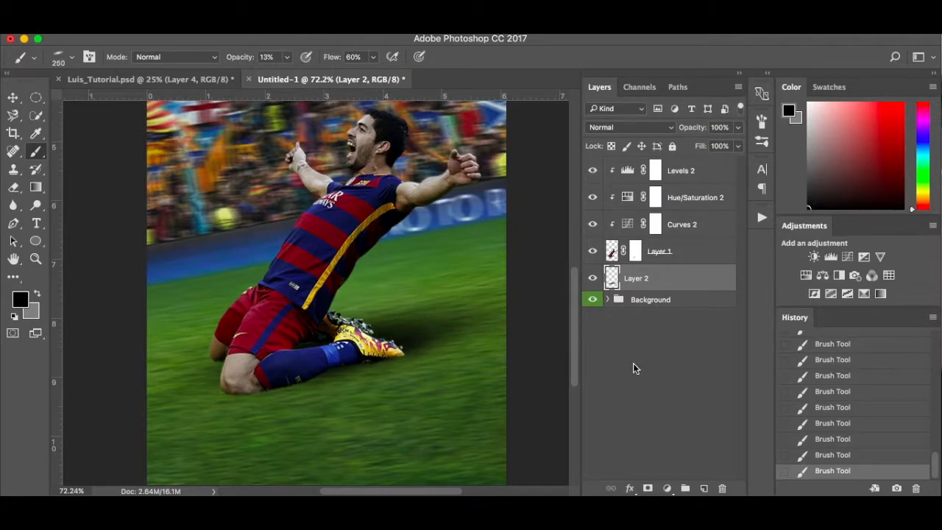
# Lower the ground shadow layer's opacity to 80% and compare the poster with the layer on and off.
pyautogui.press('super+0')
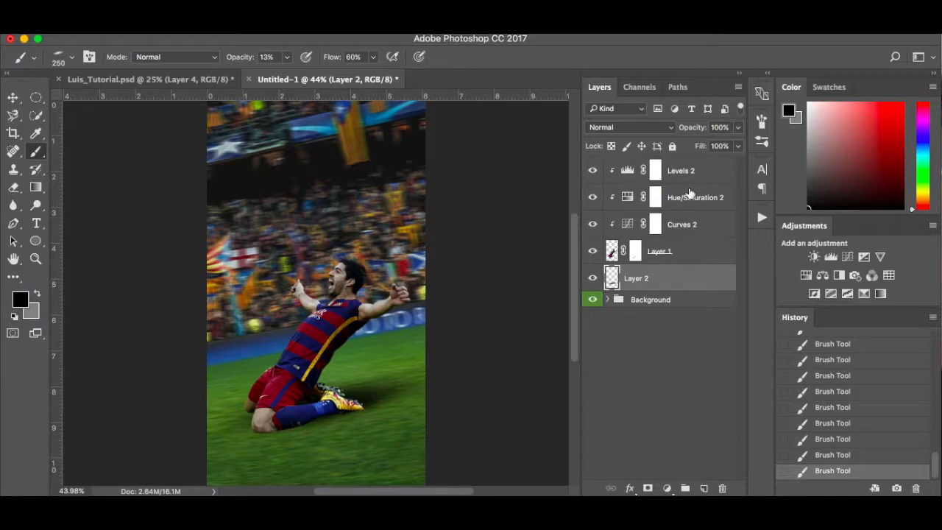
pyautogui.click(739, 129)
pyautogui.click(726, 140)
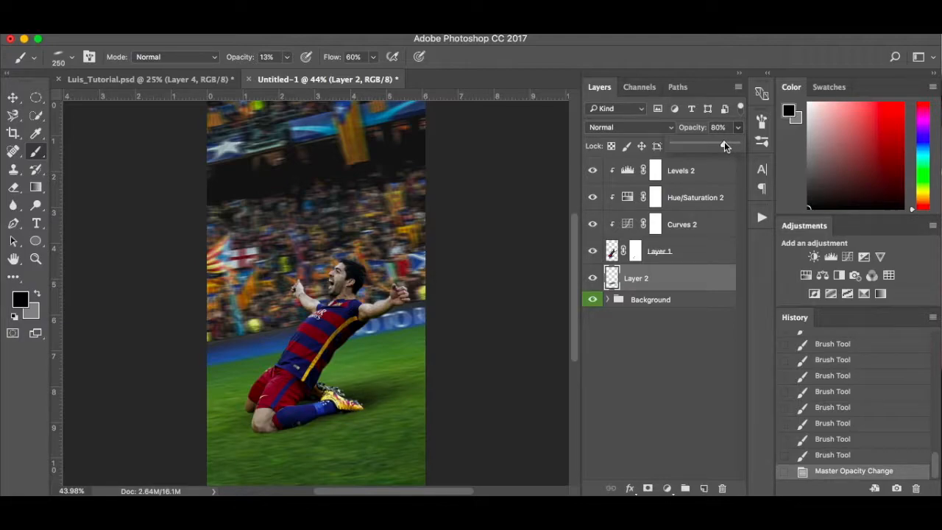
pyautogui.click(594, 279)
pyautogui.click(593, 279)
pyautogui.click(593, 279)
pyautogui.click(594, 279)
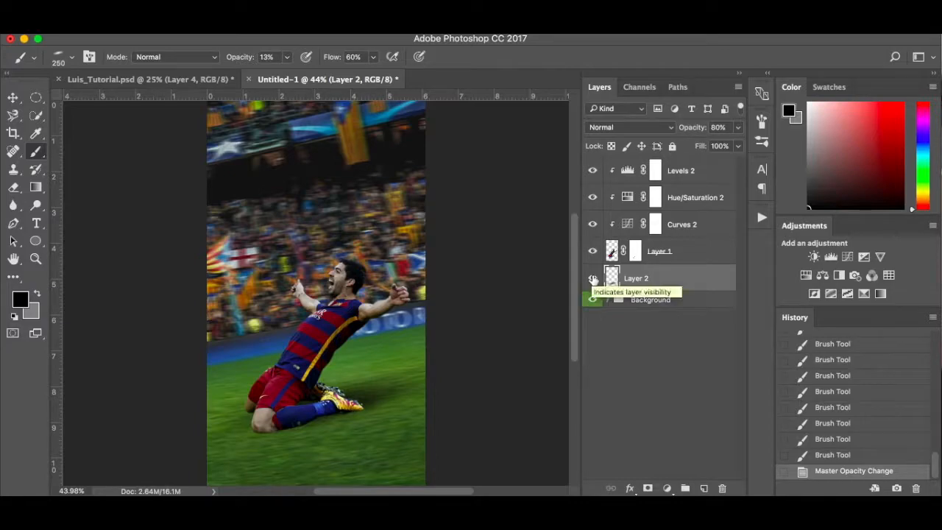
# Rename the player's Layer 1 as Luis.
pyautogui.press('v')
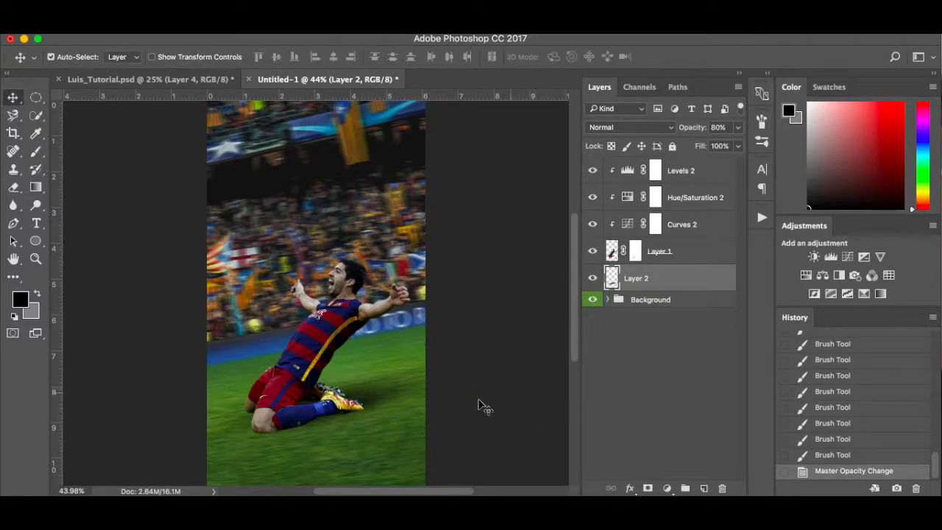
pyautogui.scroll(3, 457, 404)
pyautogui.scroll(2, 457, 409)
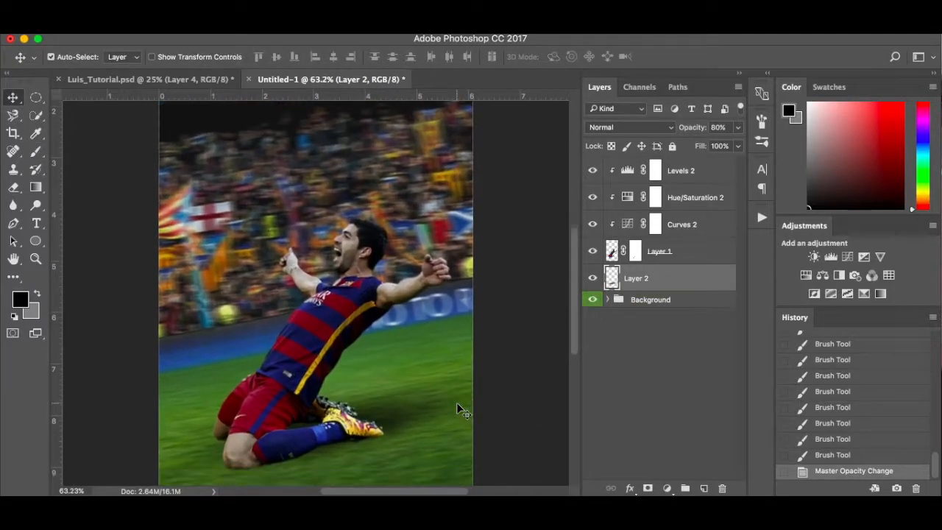
pyautogui.scroll(2, 458, 409)
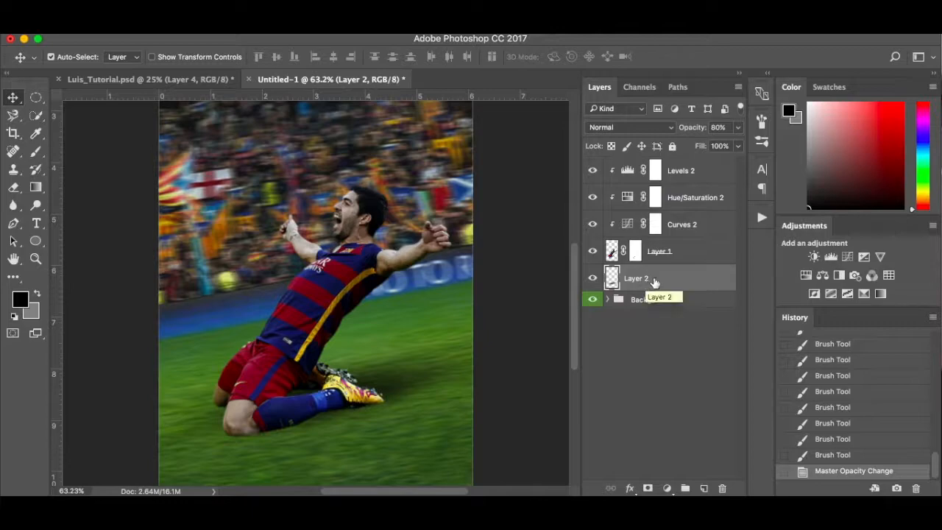
pyautogui.click(706, 260)
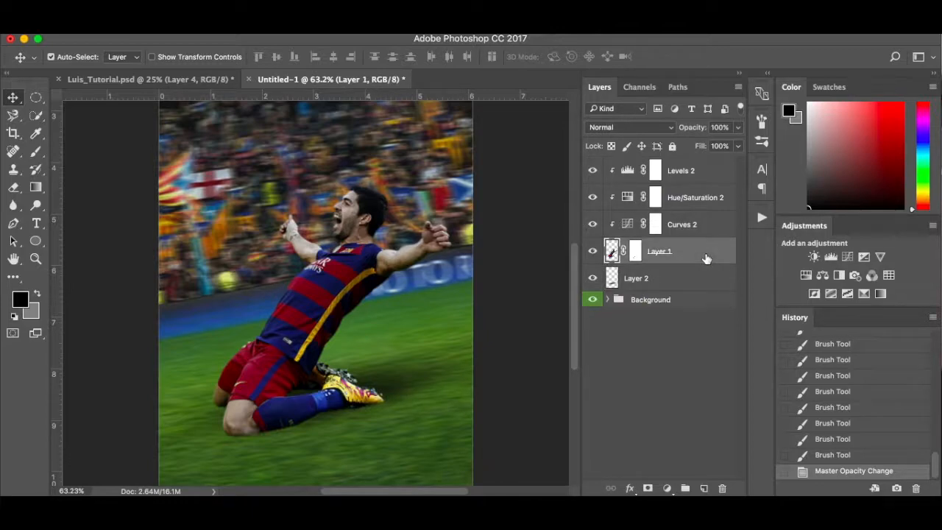
pyautogui.doubleClick(658, 253)
pyautogui.write('Luis')
pyautogui.press('Return')
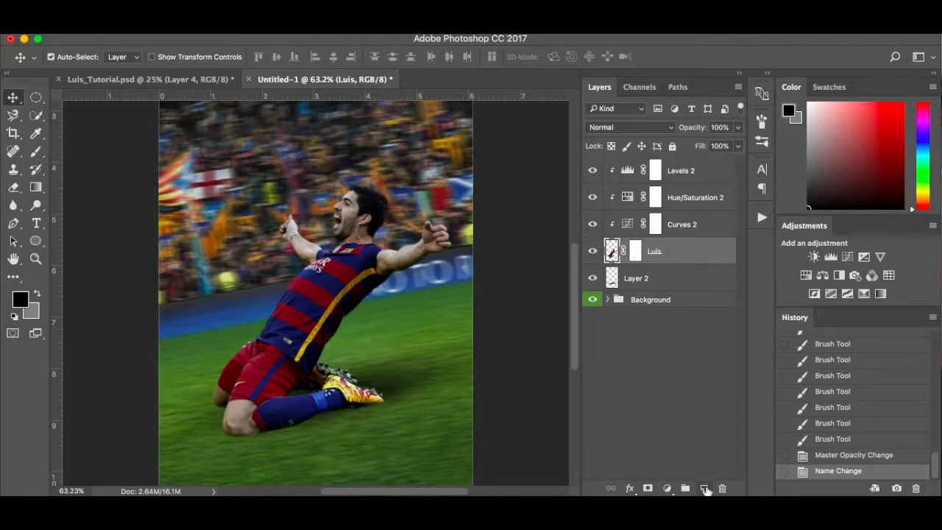
# Add a new layer clipped directly above the player layer and name it Body Shadow.
pyautogui.click(704, 489)
pyautogui.doubleClick(654, 252)
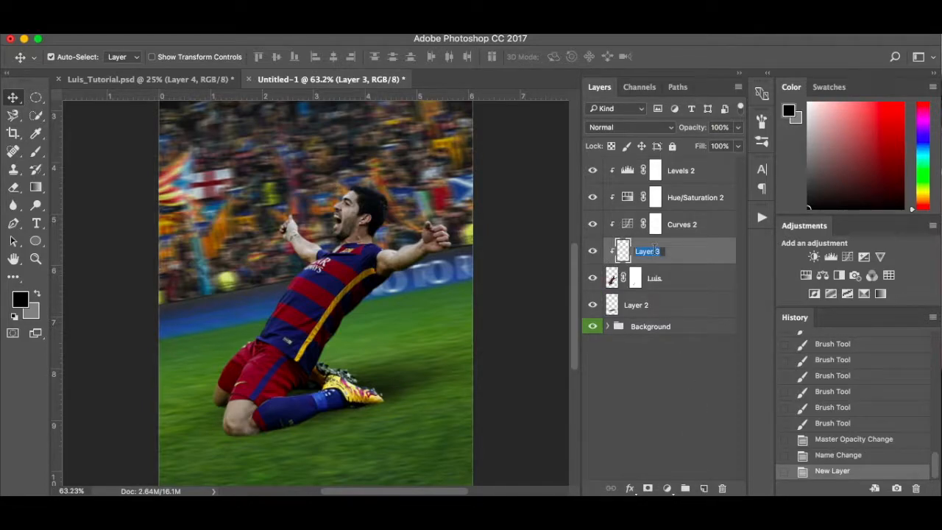
pyautogui.write('Body Shadow')
pyautogui.press('Return')
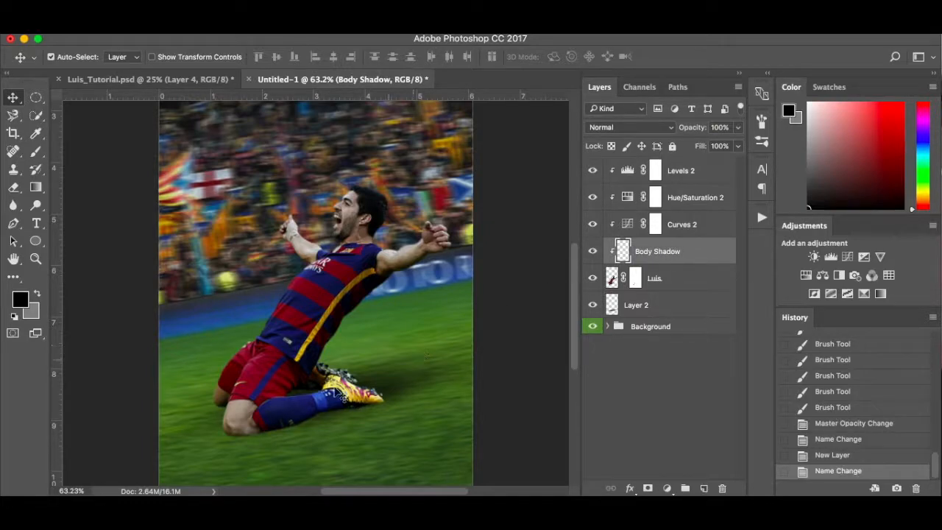
# Switch the Brush tool to a soft round tip with 0% hardness and reduce it to 50 px for shading the legs.
pyautogui.press('super+plus')
pyautogui.press('super+plus')
pyautogui.press('super+plus')
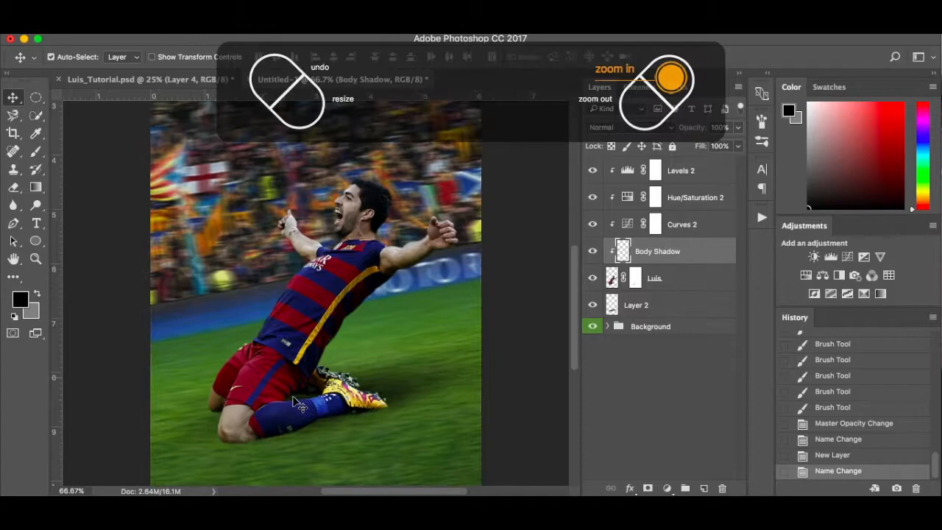
pyautogui.scroll(-5, 293, 401)
pyautogui.scroll(-6, 293, 401)
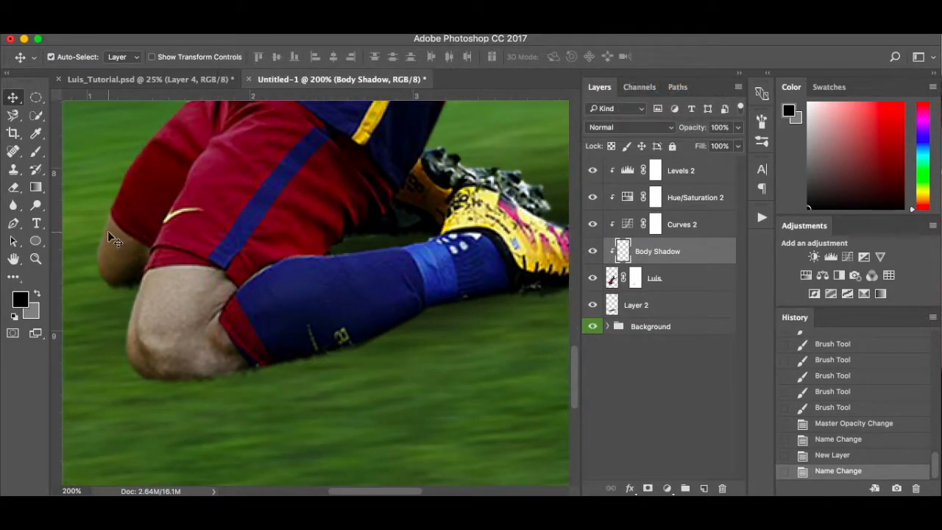
pyautogui.press('b')
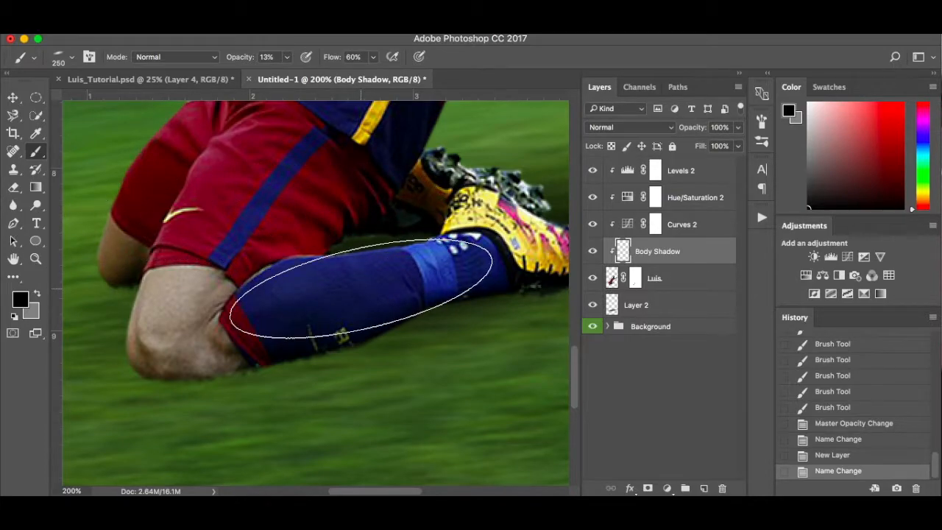
pyautogui.rightClick(361, 289)
pyautogui.click(408, 380)
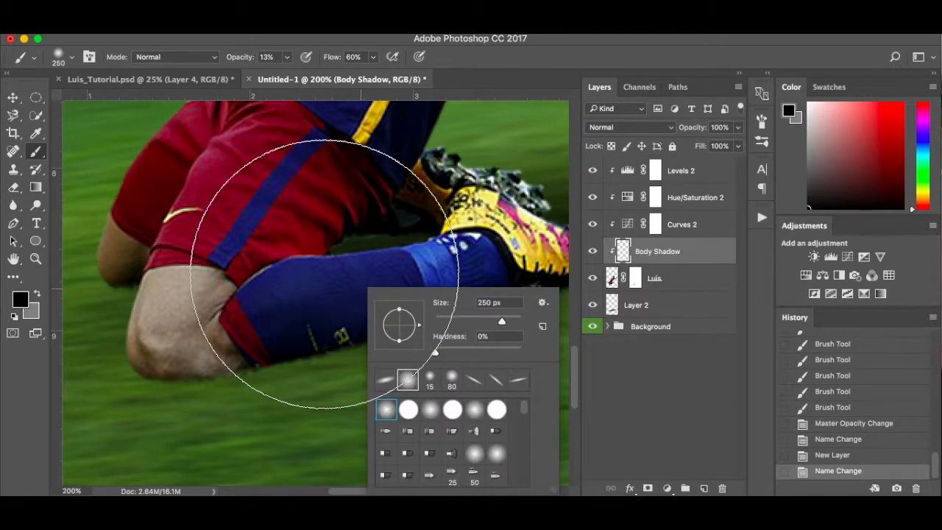
pyautogui.rightClick(327, 280)
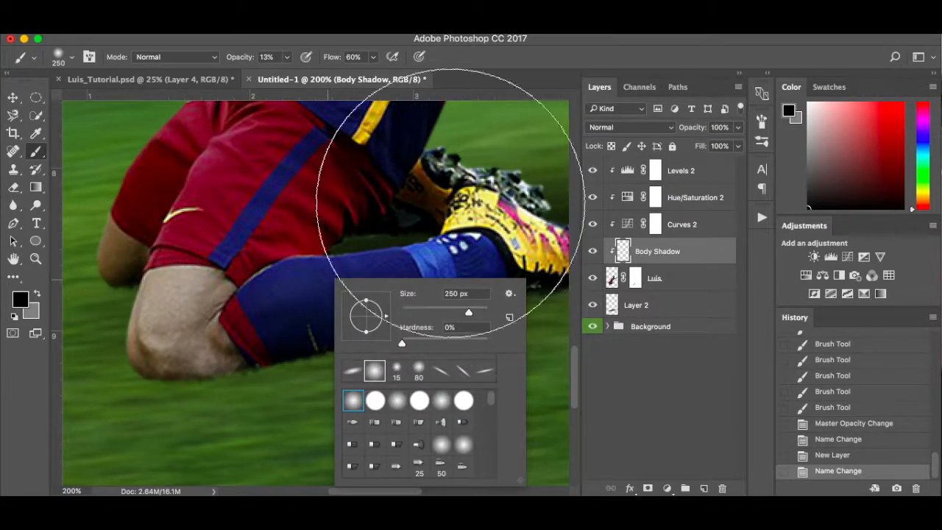
pyautogui.click(471, 78)
pyautogui.press('[')
pyautogui.press('[')
pyautogui.press('[')
pyautogui.press('[')
pyautogui.press('[')
pyautogui.press('[')
pyautogui.press('[')
pyautogui.press('[')
pyautogui.press('[')
pyautogui.press('[')
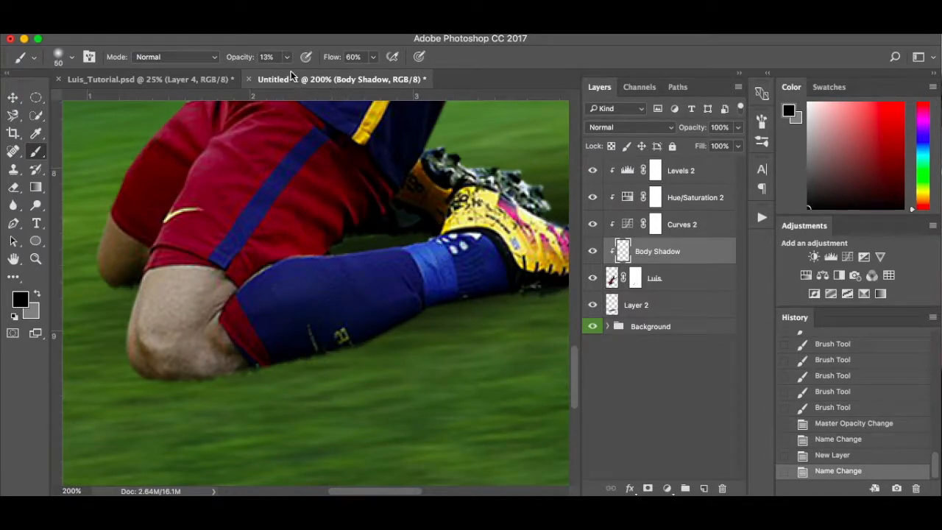
# Set the brush to 100% opacity and 10% flow, try a shadow stroke along the blue sock, and undo the stroke.
pyautogui.click(287, 57)
pyautogui.moveTo(287, 74)
pyautogui.mouseDown()
pyautogui.moveTo(365, 74)
pyautogui.moveTo(337, 76)
pyautogui.mouseUp()
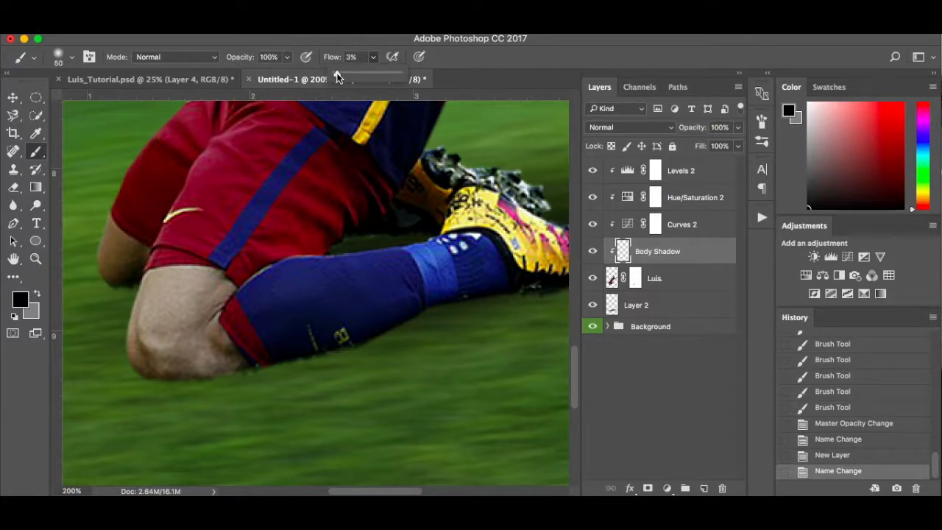
pyautogui.moveTo(323, 305)
pyautogui.mouseDown()
pyautogui.moveTo(403, 306)
pyautogui.moveTo(394, 301)
pyautogui.moveTo(427, 279)
pyautogui.mouseUp()
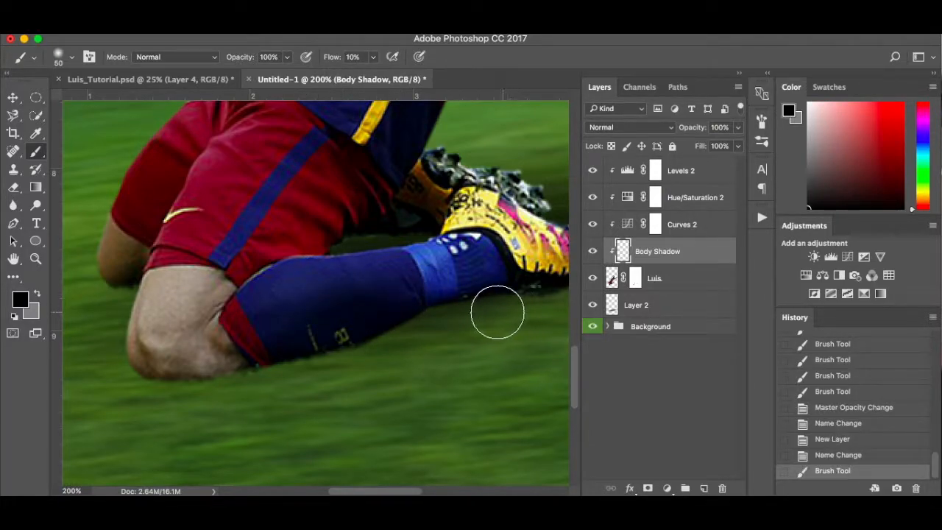
pyautogui.press('super+z')
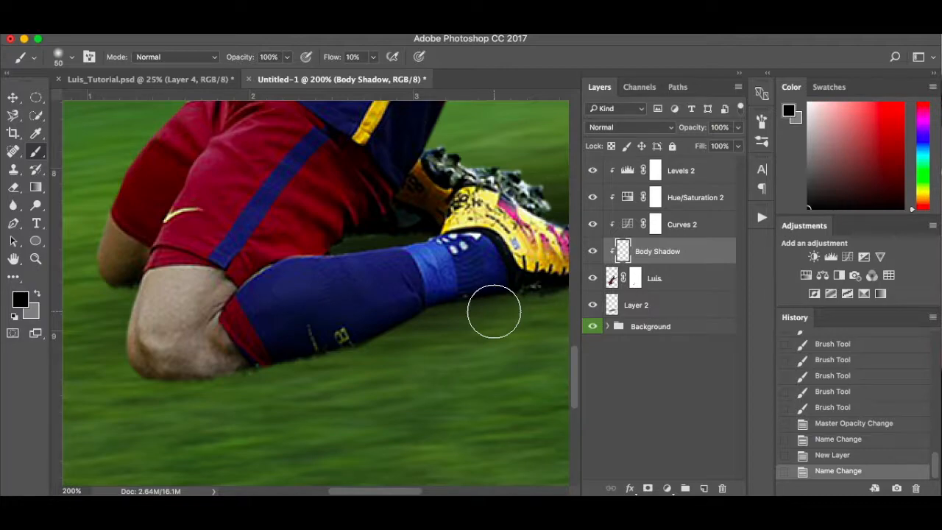
# Try shading the underside of the front knee, shin and boot on Body Shadow, and revert to before the stroke.
pyautogui.press('super+minus')
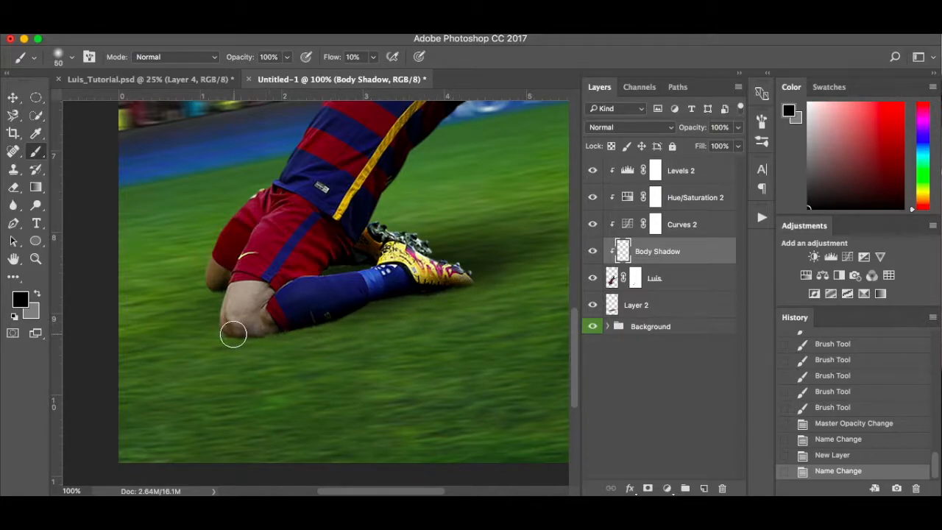
pyautogui.moveTo(254, 340)
pyautogui.mouseDown()
pyautogui.moveTo(231, 341)
pyautogui.moveTo(284, 335)
pyautogui.mouseUp()
pyautogui.hotkey('ctrl', 'z')
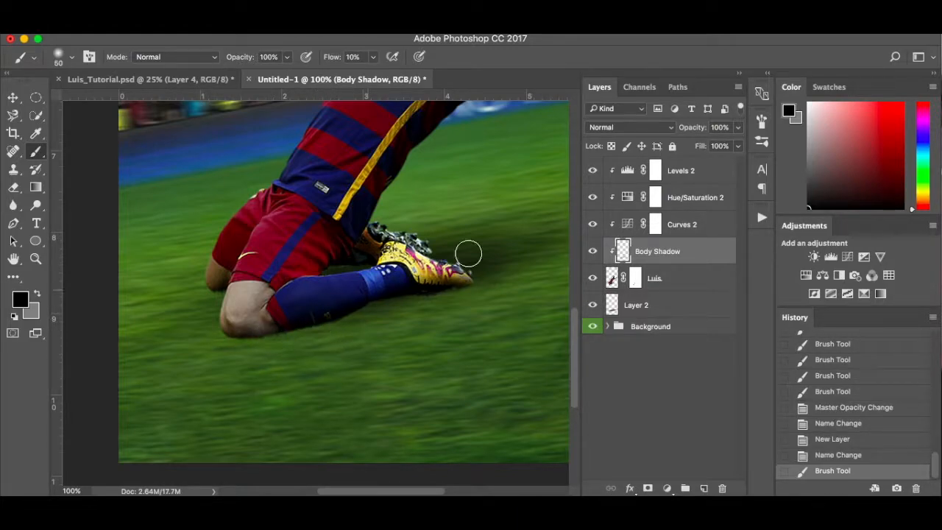
pyautogui.click(859, 456)
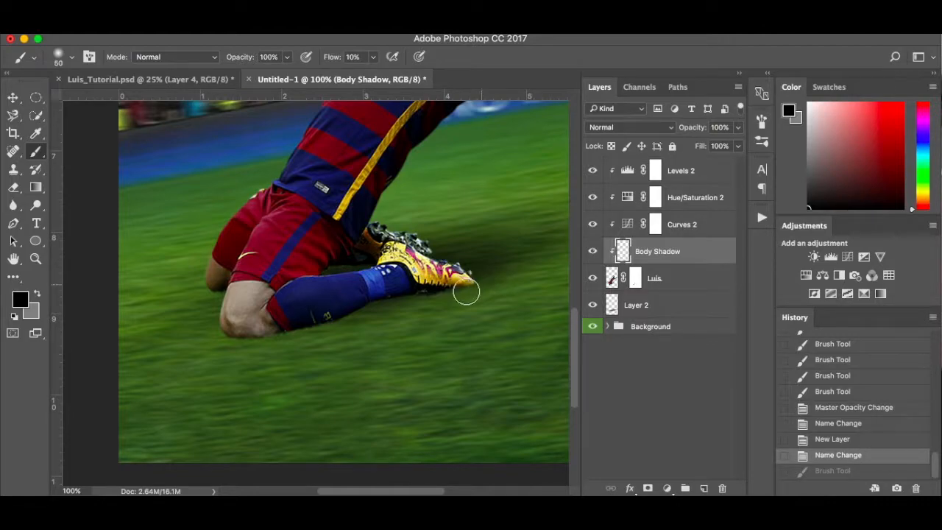
# Set the brush flow to 6% and shade the underside of the front knee, the sock and the boot on Body Shadow.
pyautogui.click(375, 59)
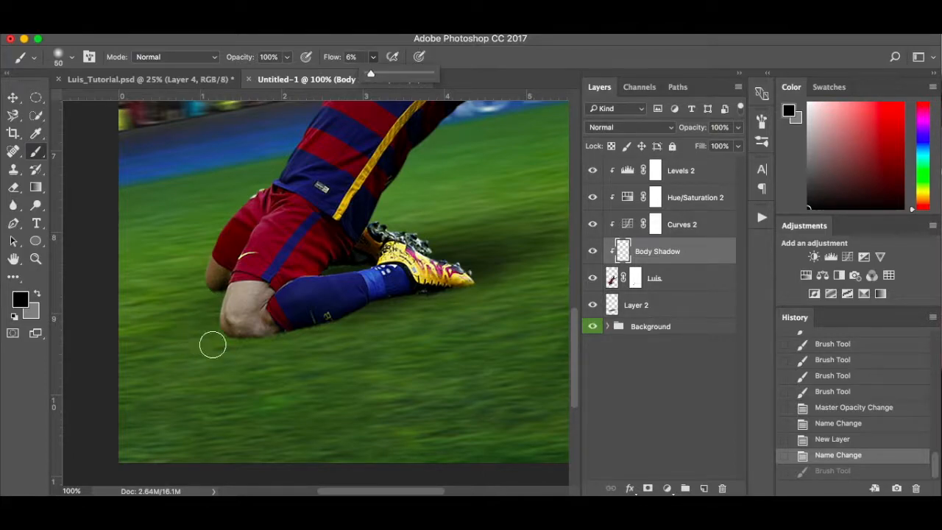
pyautogui.moveTo(227, 339)
pyautogui.mouseDown()
pyautogui.moveTo(302, 329)
pyautogui.moveTo(286, 324)
pyautogui.mouseUp()
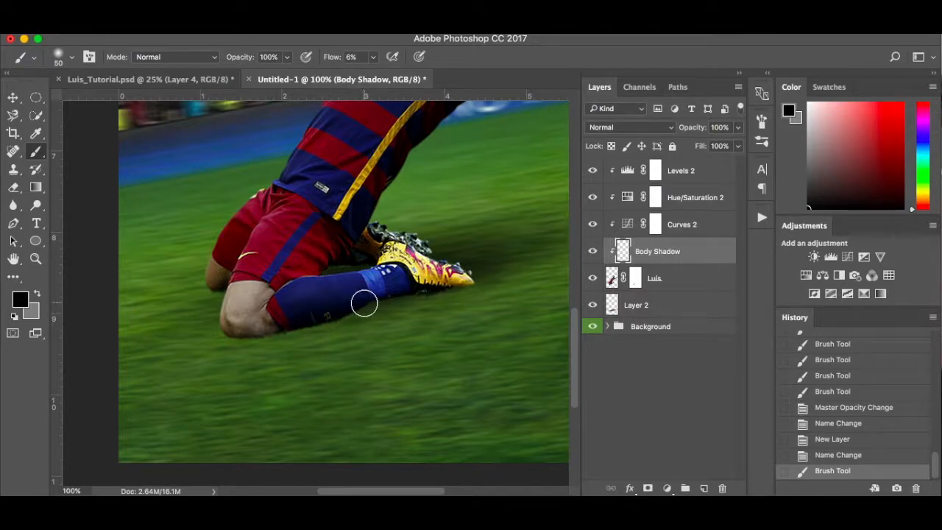
pyautogui.moveTo(478, 279)
pyautogui.mouseDown()
pyautogui.moveTo(406, 291)
pyautogui.moveTo(383, 284)
pyautogui.mouseUp()
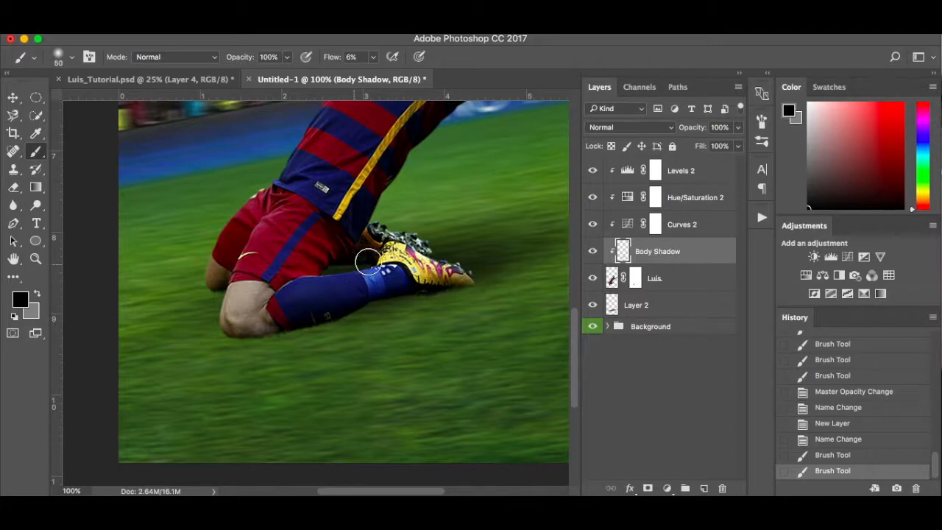
pyautogui.moveTo(370, 262)
pyautogui.mouseDown()
pyautogui.moveTo(324, 276)
pyautogui.moveTo(344, 252)
pyautogui.mouseUp()
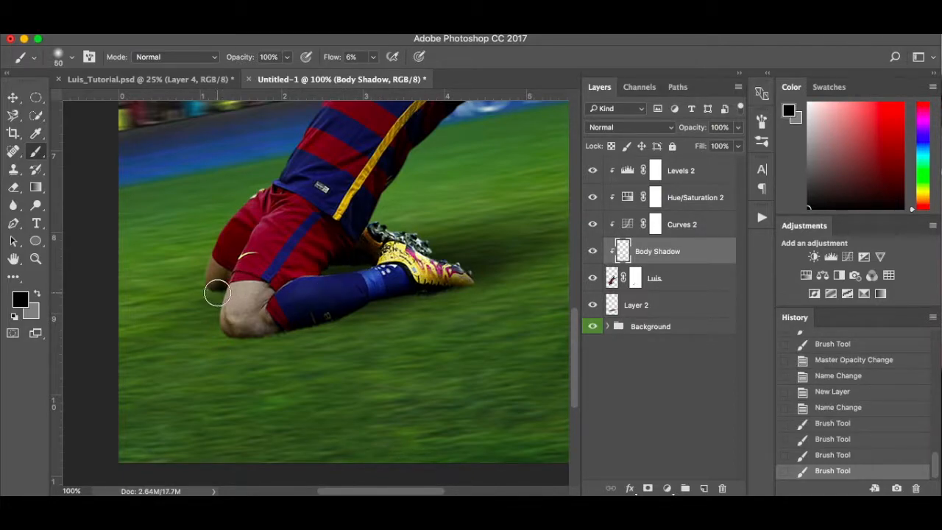
# Reduce the brush to 30 px and darken the rear knee on Body Shadow.
pyautogui.scroll(5, 217, 289)
pyautogui.scroll(3, 216, 296)
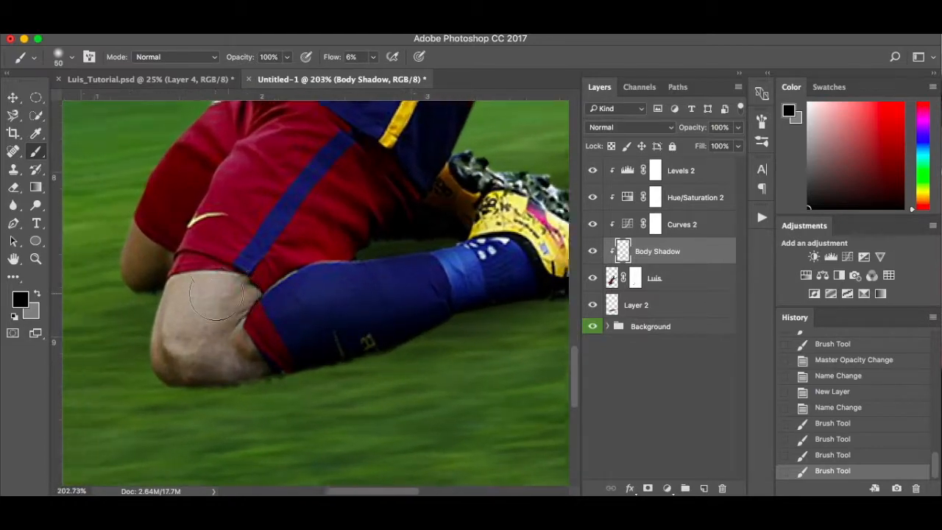
pyautogui.press('[')
pyautogui.press('[')
pyautogui.press('[')
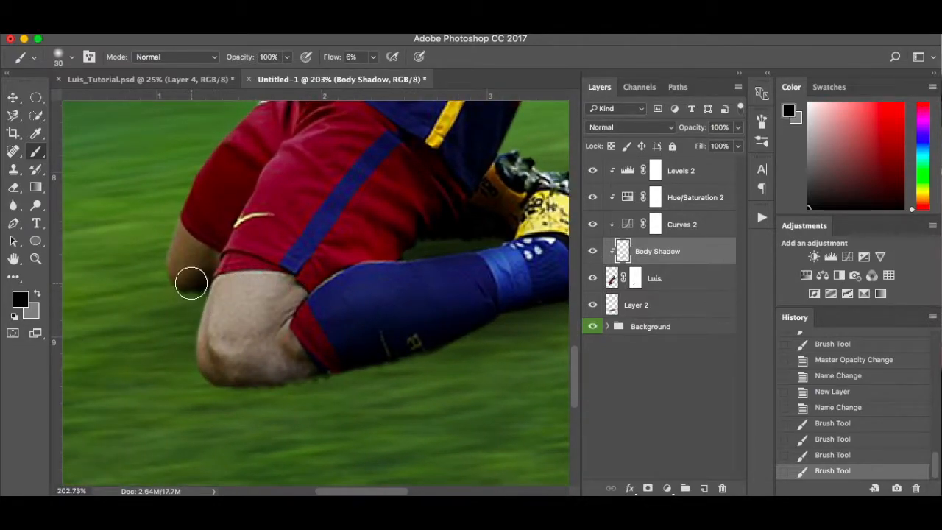
pyautogui.moveTo(210, 264); pyautogui.dragTo(178, 291)
# Reduce the brush to 9 px and shade the bottom edge of the front knee, the red sock cuff and the shorts' inner edge.
pyautogui.press('[')
pyautogui.press('[')
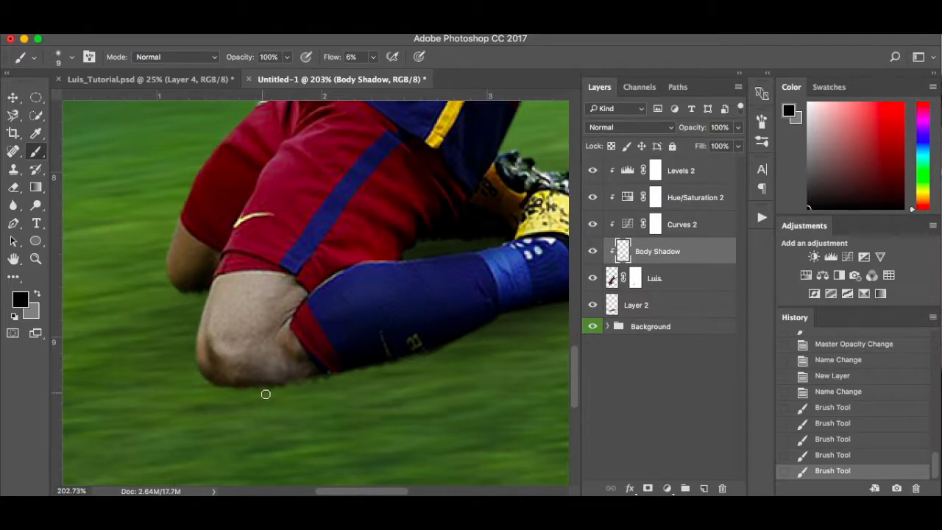
pyautogui.hscroll(5, 266, 394)
pyautogui.moveTo(226, 384); pyautogui.dragTo(257, 375)
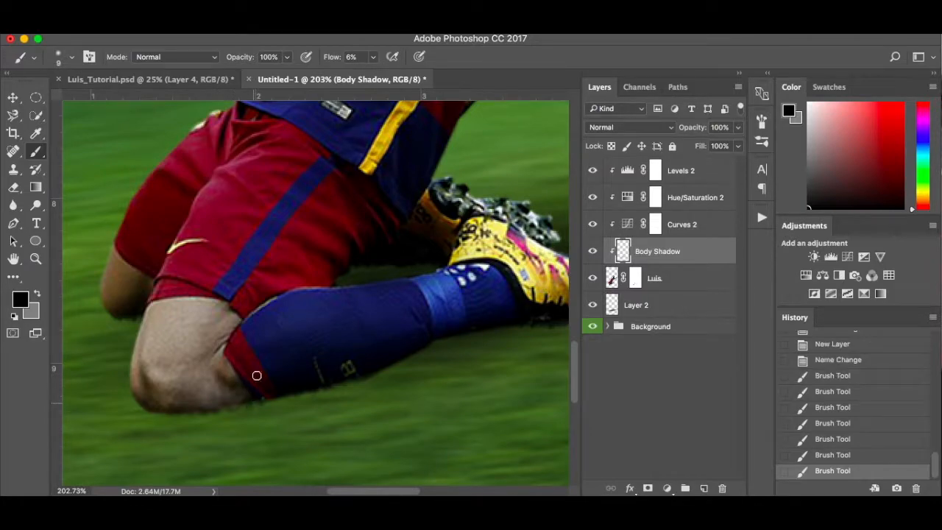
pyautogui.click(348, 266)
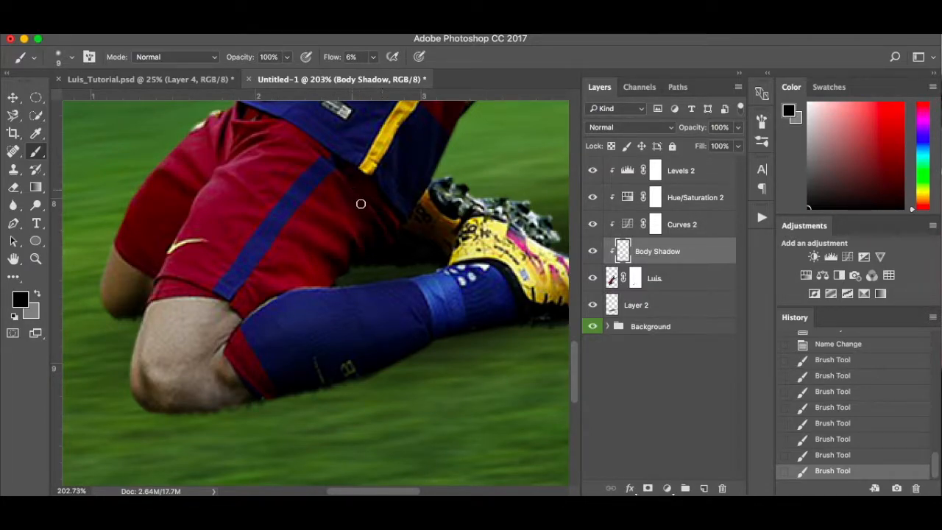
pyautogui.hscroll(4, 391, 219)
pyautogui.scroll(3, 391, 220)
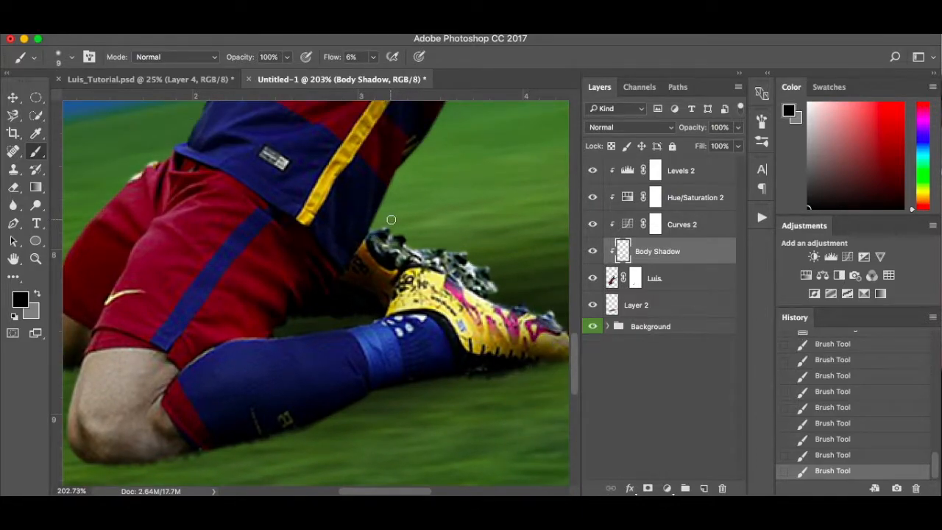
# Enlarge the brush to 25 px and shade the undersides of both outstretched arms and the neck on Body Shadow.
pyautogui.scroll(-5, 391, 219)
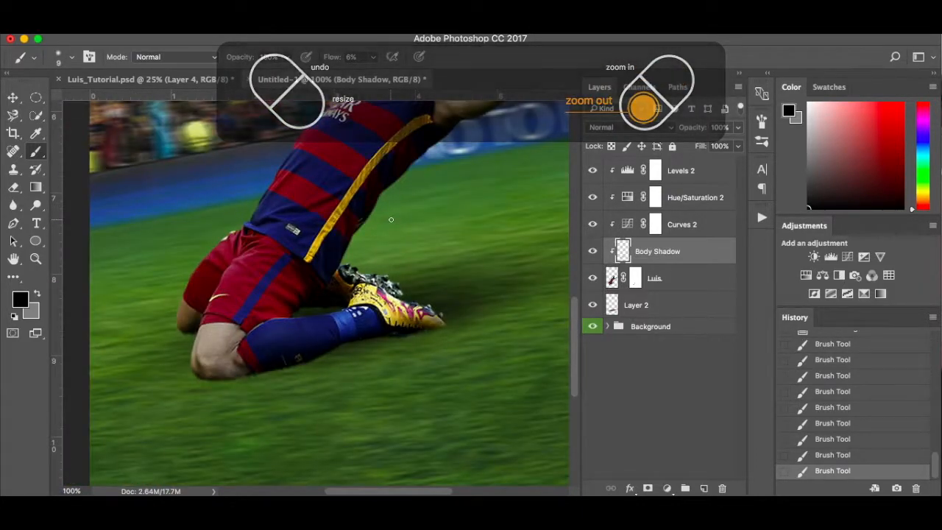
pyautogui.press(']')
pyautogui.press(']')
pyautogui.press(']')
pyautogui.press(']')
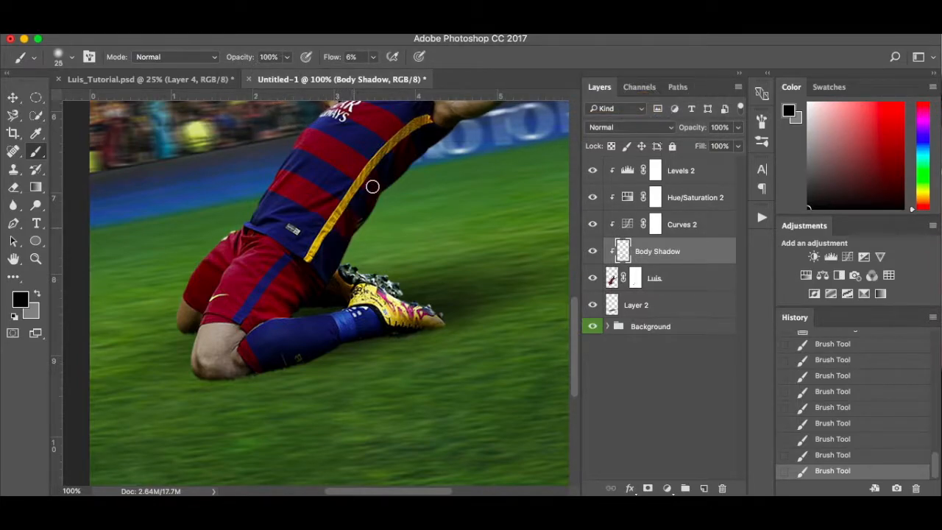
pyautogui.scroll(5, 379, 203)
pyautogui.hscroll(2, 378, 203)
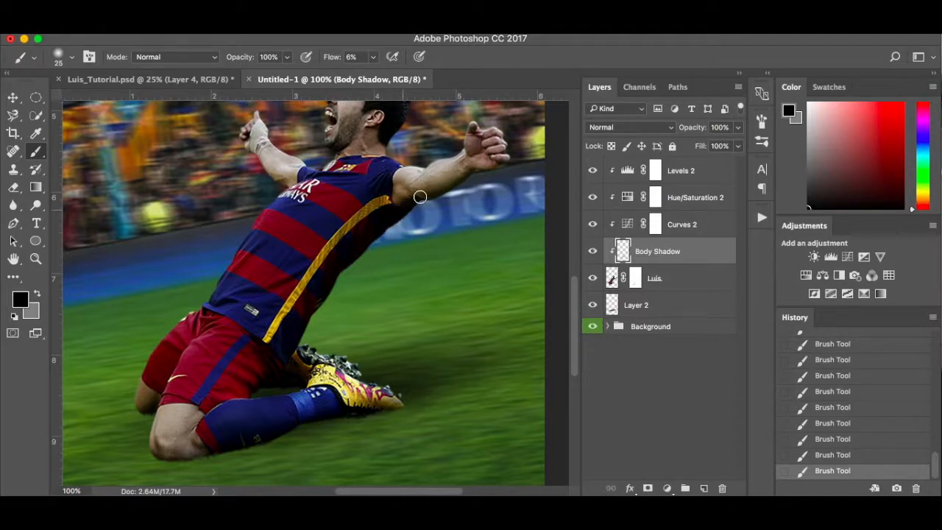
pyautogui.moveTo(468, 176); pyautogui.dragTo(516, 156)
pyautogui.scroll(3, 322, 249)
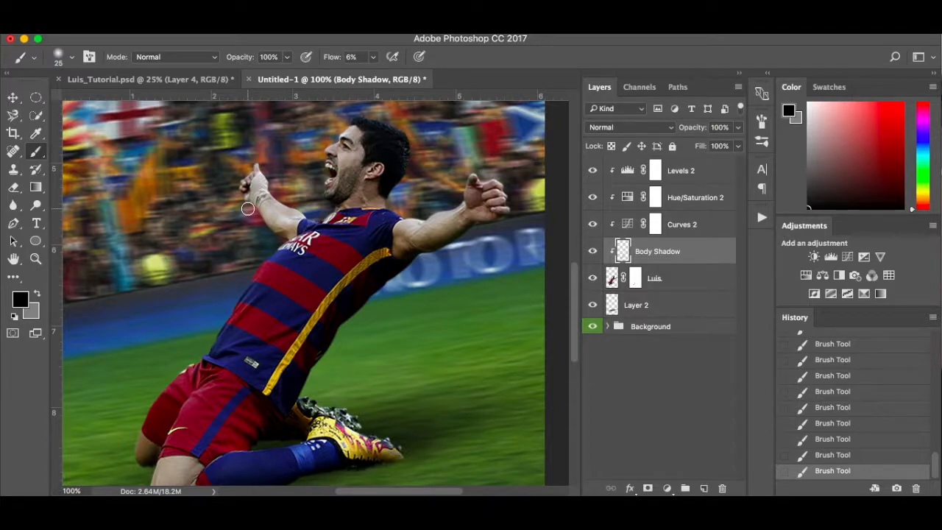
pyautogui.moveTo(250, 211)
pyautogui.mouseDown()
pyautogui.moveTo(284, 237)
pyautogui.moveTo(250, 209)
pyautogui.mouseUp()
pyautogui.moveTo(350, 185)
pyautogui.mouseDown()
pyautogui.moveTo(341, 196)
pyautogui.moveTo(406, 184)
pyautogui.moveTo(409, 143)
pyautogui.moveTo(387, 203)
pyautogui.mouseUp()
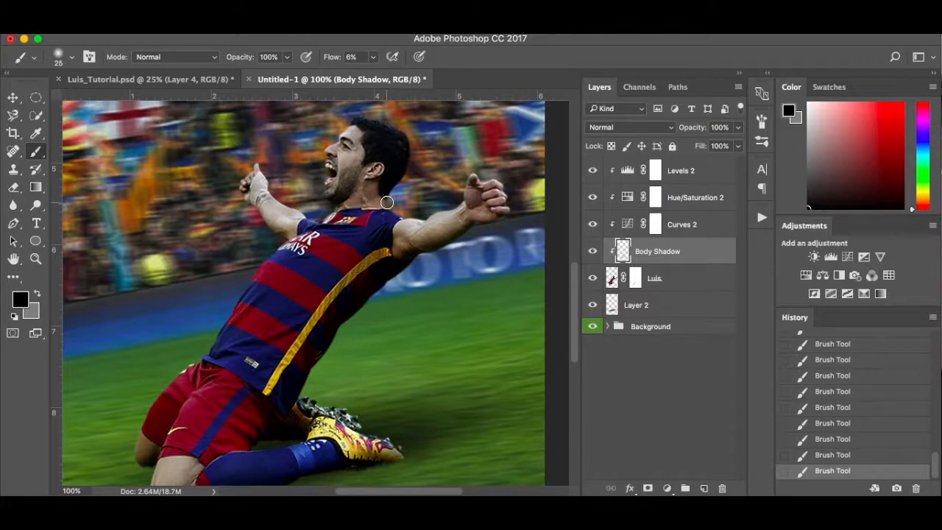
# Fit the whole poster in view and compare the player with and without the Body Shadow layer.
pyautogui.scroll(-3, 386, 202)
pyautogui.hscroll(-2, 387, 202)
pyautogui.press('super+0')
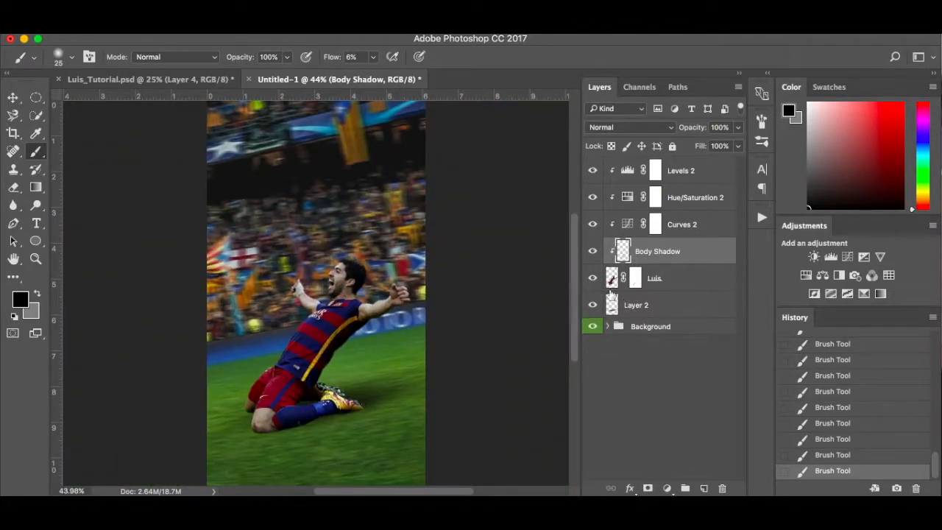
pyautogui.click(593, 251)
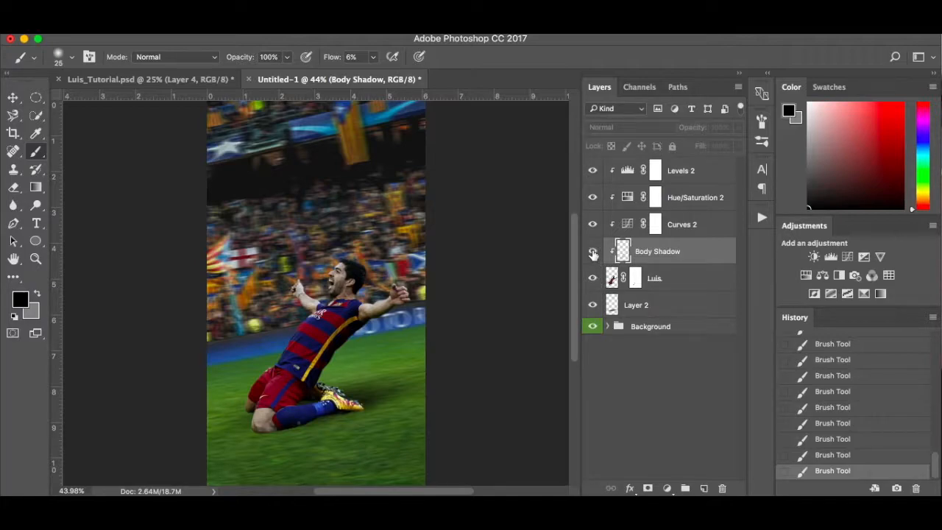
pyautogui.click(592, 252)
pyautogui.click(593, 252)
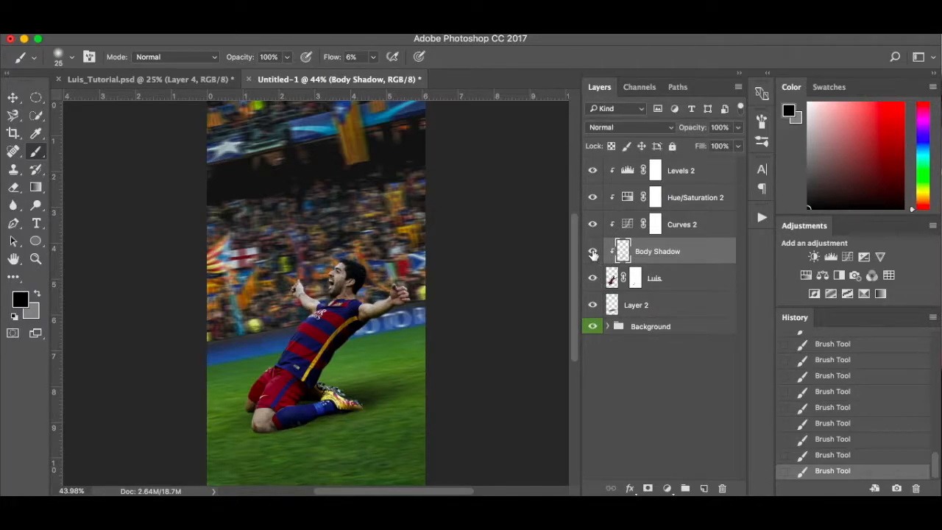
# Add a new layer clipped directly above the player layer, beneath Body Shadow.
pyautogui.scroll(5, 339, 377)
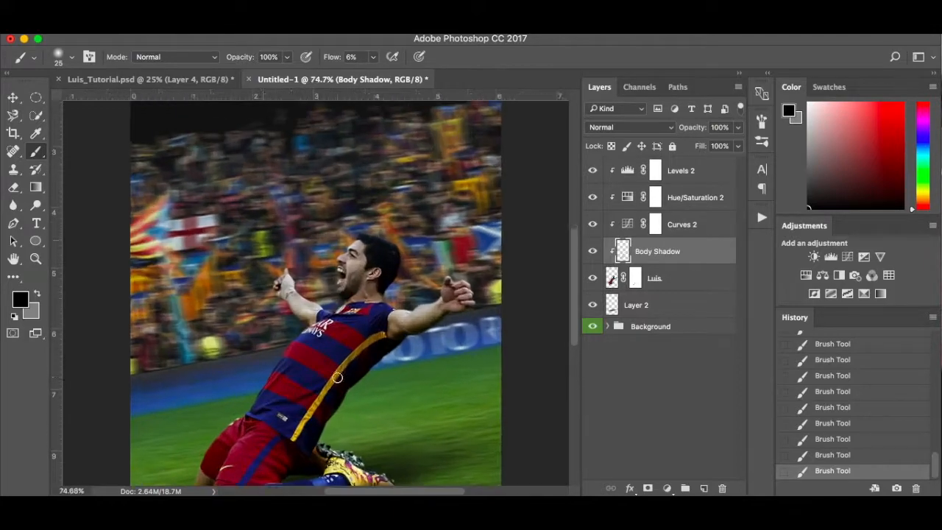
pyautogui.click(696, 281)
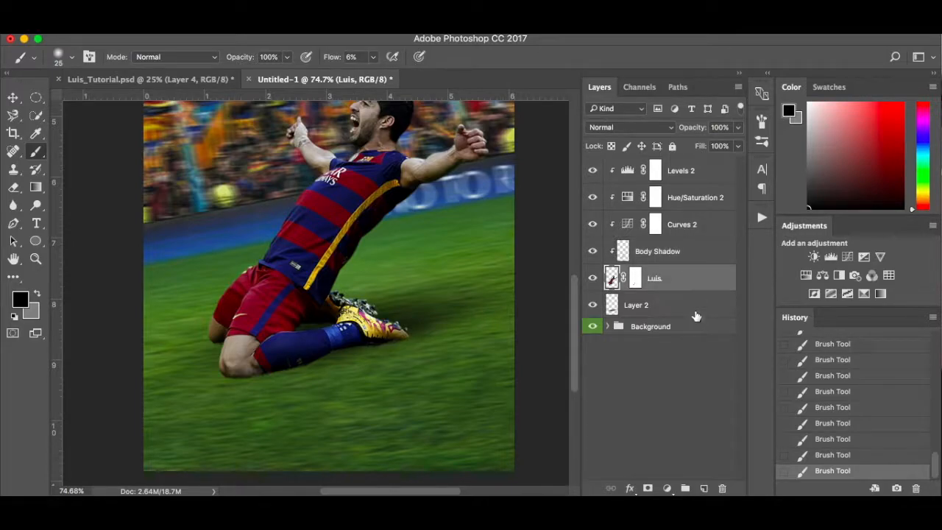
pyautogui.click(705, 489)
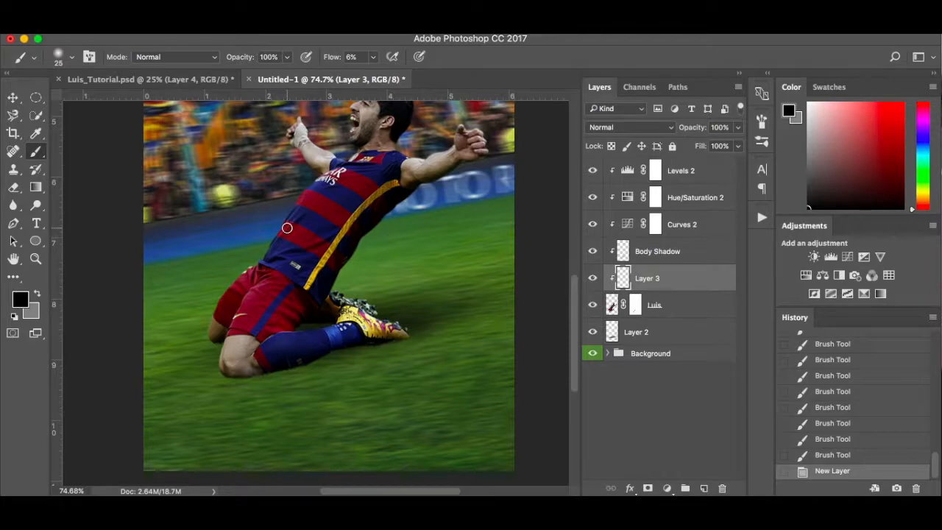
# Fill the new clipped layer with the #808080 gray background colour and set its blend mode to Overlay.
pyautogui.click(33, 315)
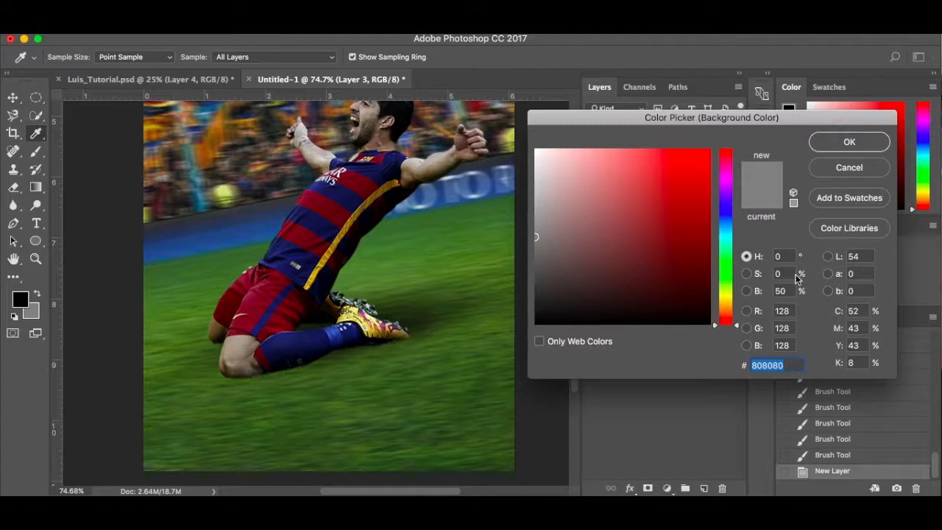
pyautogui.click(849, 143)
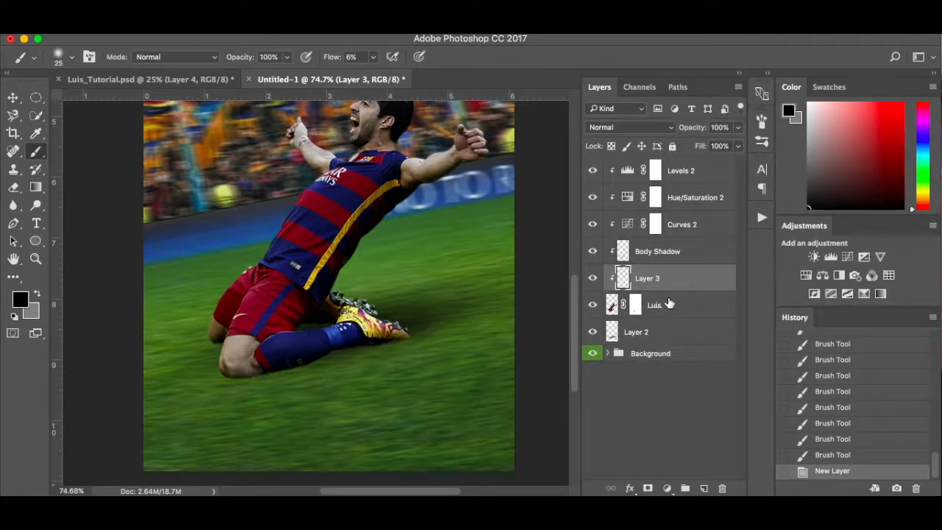
pyautogui.press('super+BackSpace')
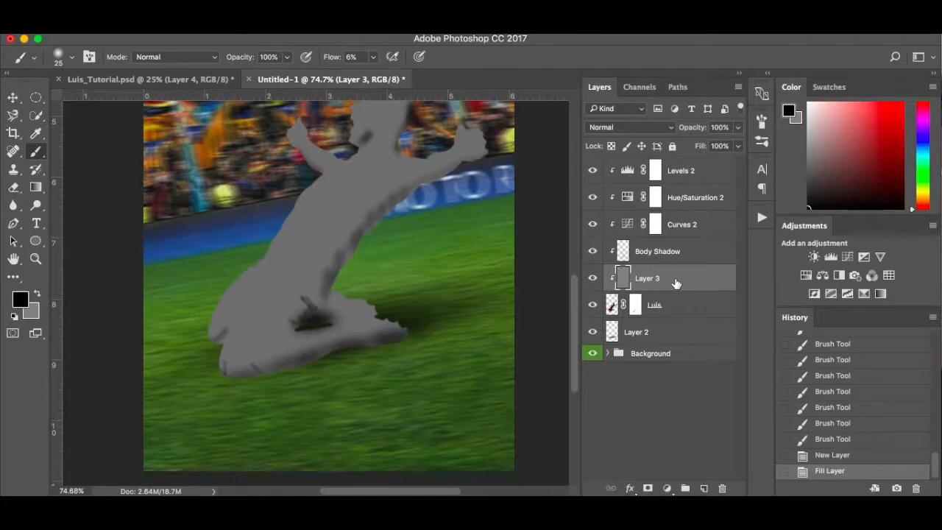
pyautogui.click(631, 127)
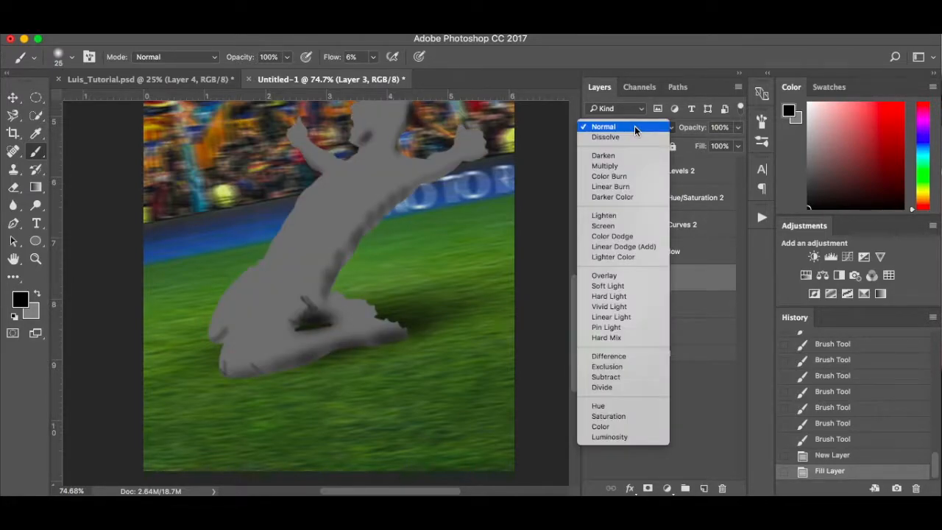
pyautogui.click(631, 276)
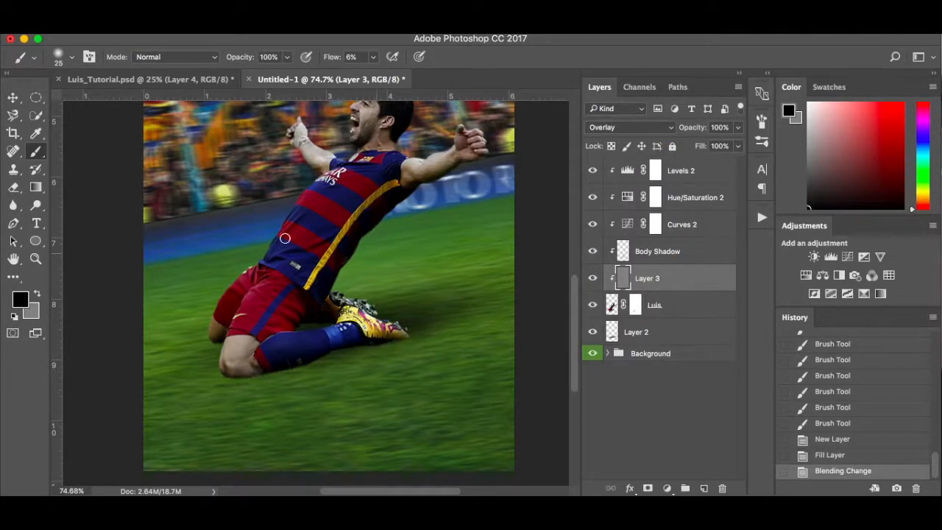
# Use the Burn tool on the gray Overlay layer to darken the underside of the front knee and sock and the thigh near the shorts' hem.
pyautogui.click(35, 205)
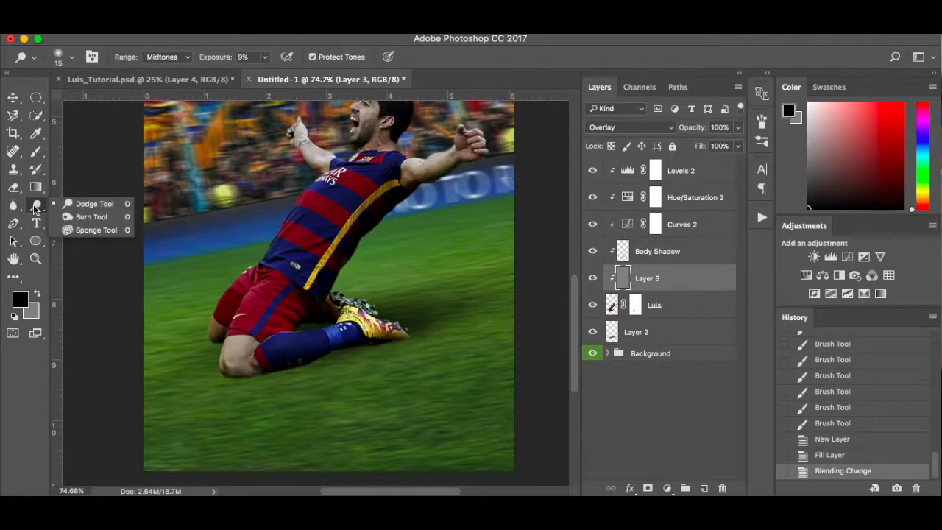
pyautogui.click(83, 217)
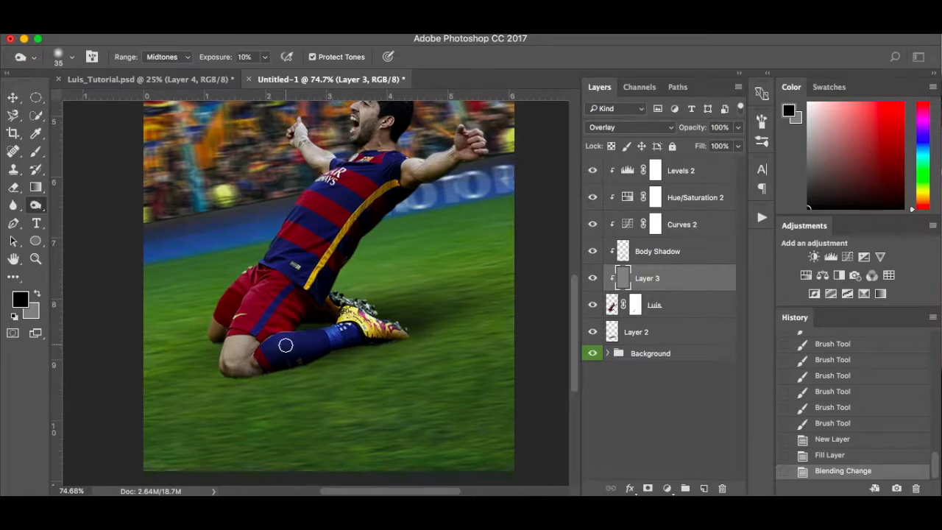
pyautogui.press('super+equal')
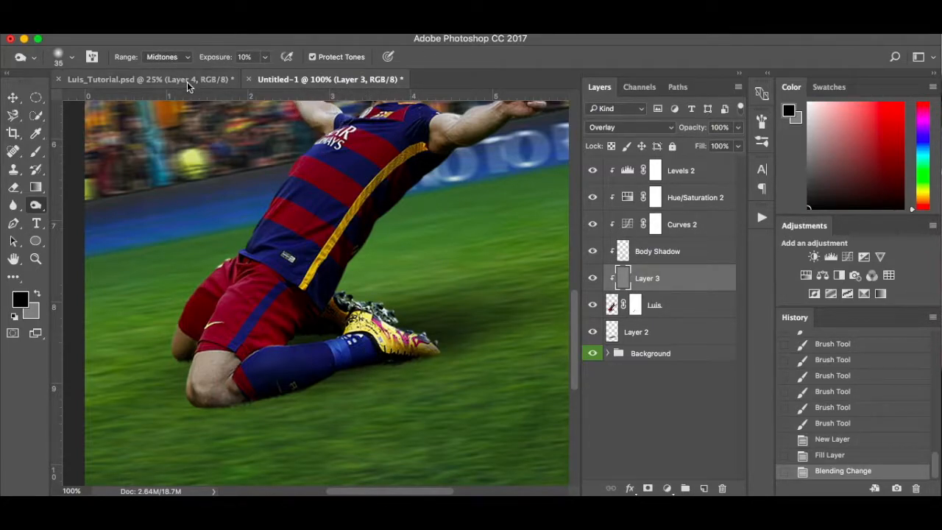
pyautogui.moveTo(223, 404)
pyautogui.mouseDown()
pyautogui.moveTo(212, 396)
pyautogui.moveTo(215, 404)
pyautogui.moveTo(235, 391)
pyautogui.moveTo(433, 350)
pyautogui.moveTo(300, 394)
pyautogui.mouseUp()
pyautogui.moveTo(199, 366)
pyautogui.mouseDown()
pyautogui.moveTo(189, 348)
pyautogui.moveTo(236, 335)
pyautogui.mouseUp()
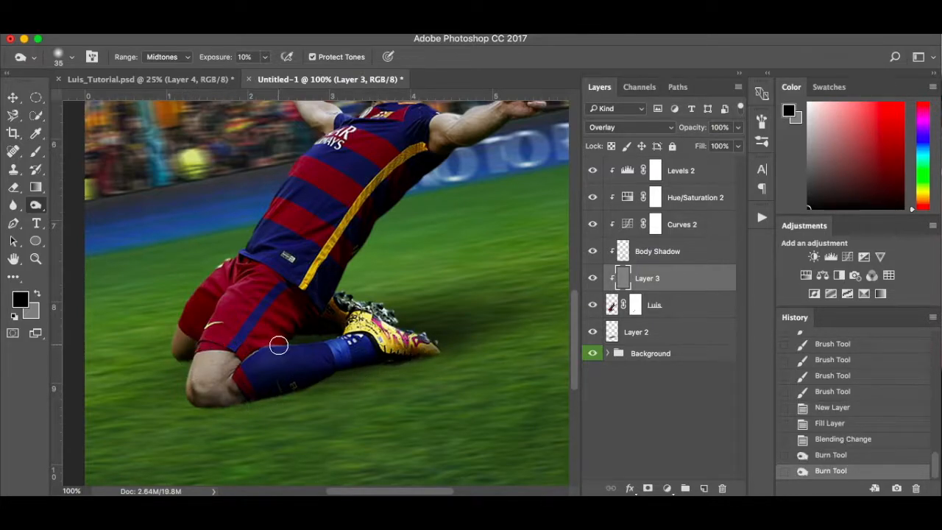
# Reduce the Burn brush to 15 px and darken the folds of the red shorts and the lower shirt.
pyautogui.press('[')
pyautogui.press('[')
pyautogui.moveTo(307, 300); pyautogui.dragTo(247, 282)
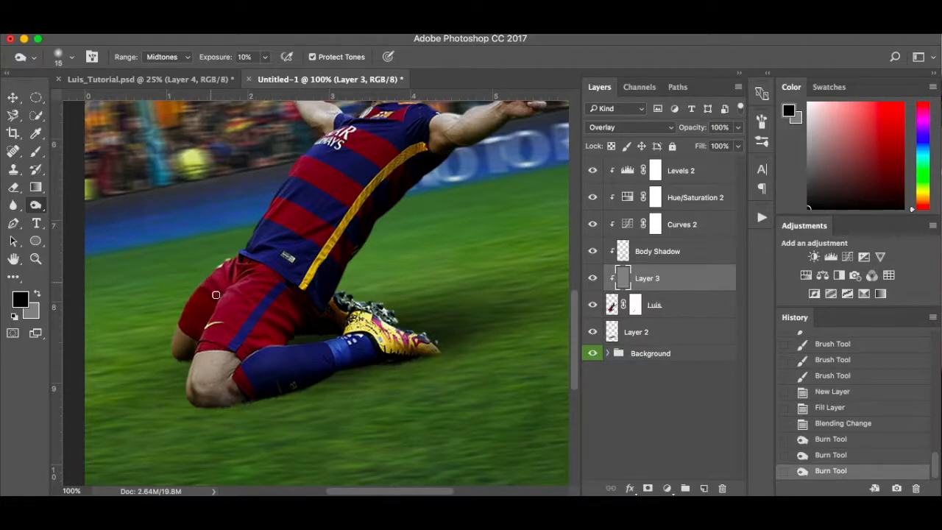
pyautogui.moveTo(207, 310)
pyautogui.mouseDown()
pyautogui.moveTo(240, 256)
pyautogui.moveTo(284, 235)
pyautogui.mouseUp()
pyautogui.click(347, 218)
# Compare the player with and without the burned gray Overlay layer.
pyautogui.click(595, 279)
pyautogui.click(595, 279)
pyautogui.click(596, 279)
pyautogui.click(595, 280)
pyautogui.click(595, 280)
pyautogui.click(593, 279)
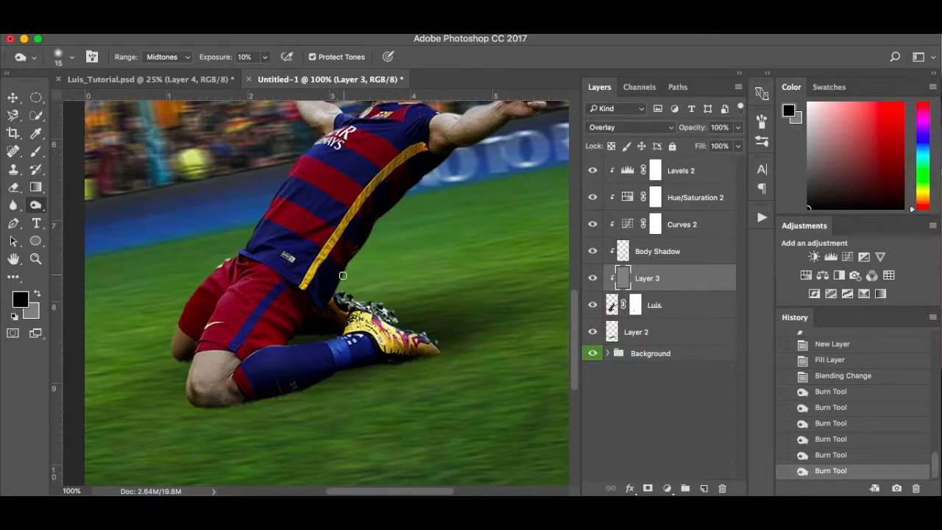
# Burn further shading into the shirt's shadowed side and the folds across its lower front.
pyautogui.click(368, 216)
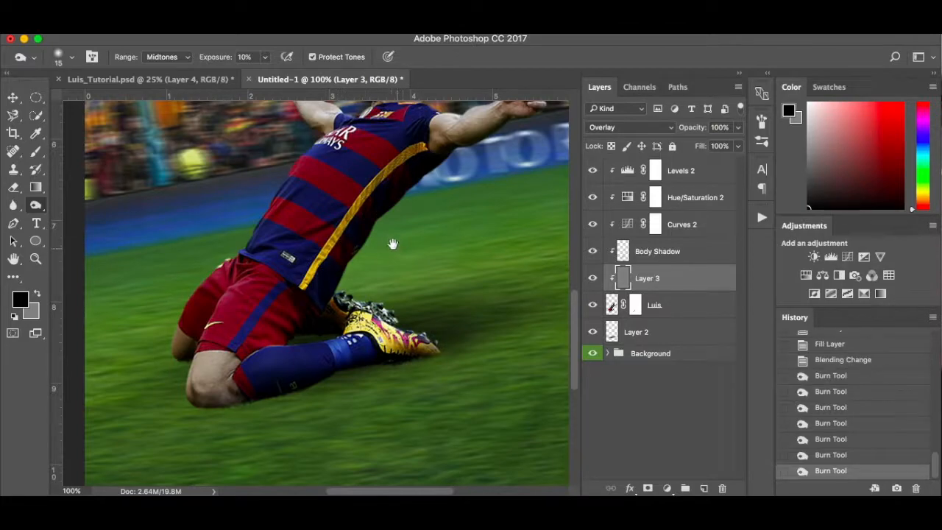
pyautogui.scroll(3, 393, 246)
pyautogui.moveTo(286, 244); pyautogui.dragTo(257, 273)
pyautogui.moveTo(273, 241); pyautogui.dragTo(256, 270)
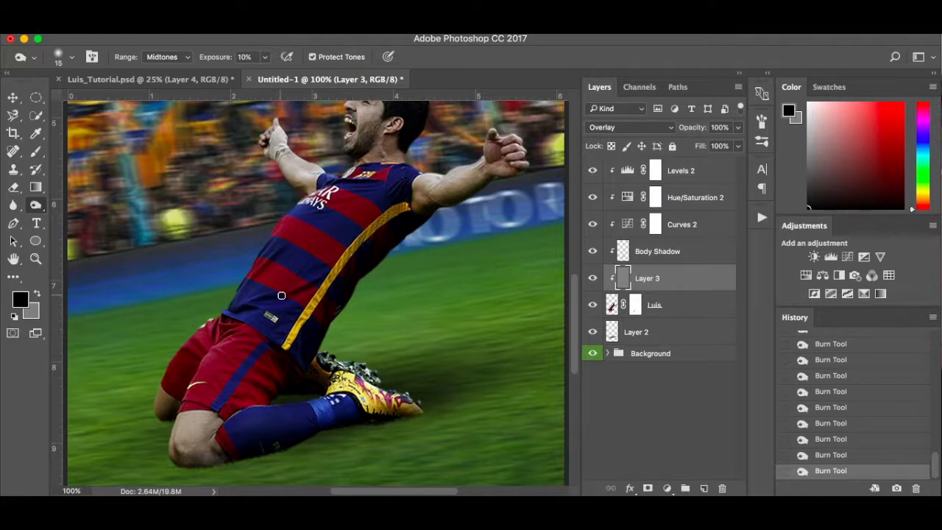
pyautogui.scroll(3, 380, 279)
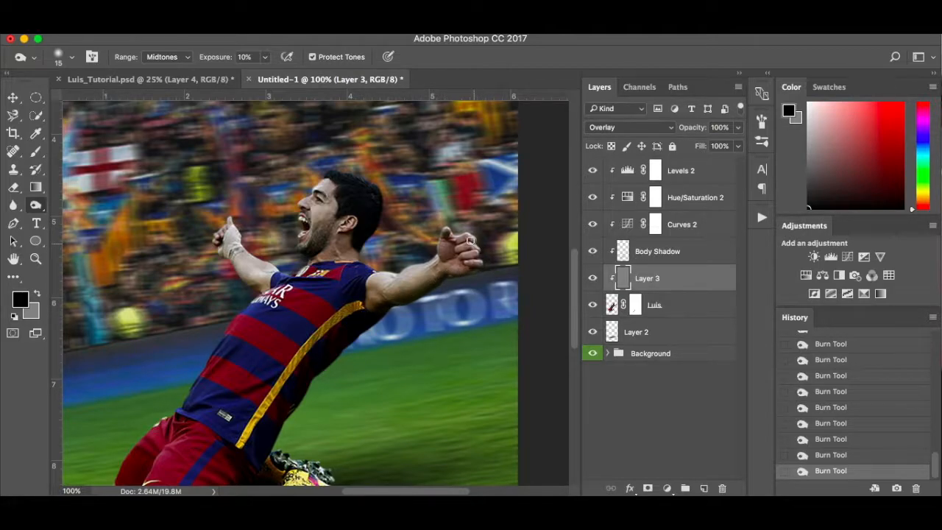
# Burn shading into the outstretched fist on the gray Overlay layer, and compare the player with and without the Body Shadow layer.
pyautogui.moveTo(444, 238); pyautogui.dragTo(443, 235)
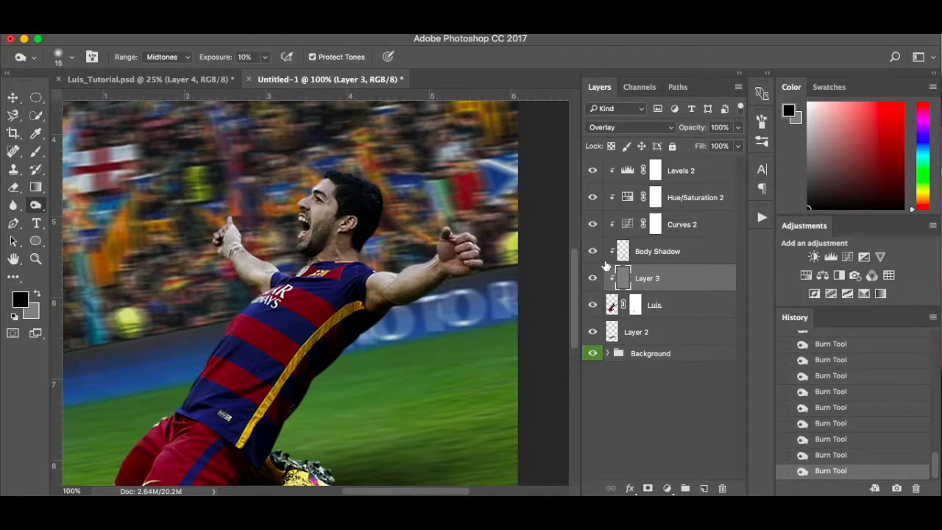
pyautogui.click(594, 253)
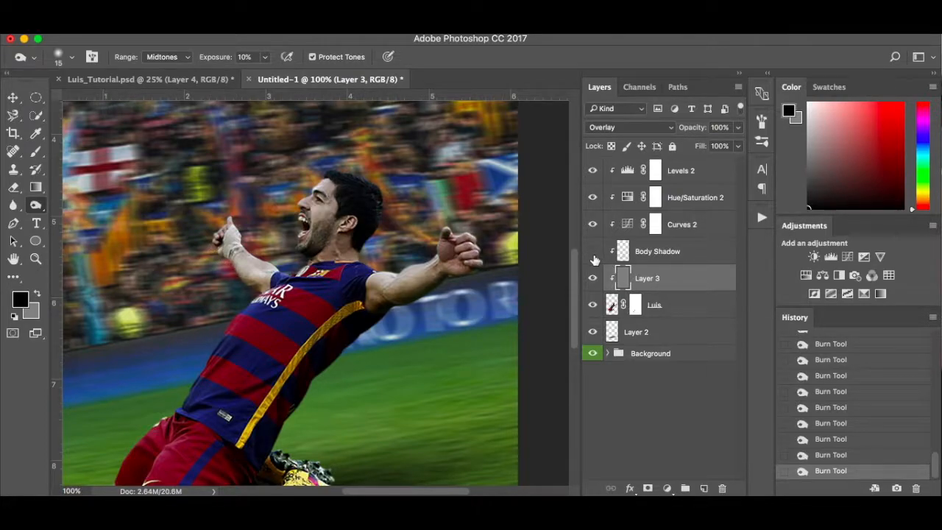
pyautogui.scroll(-5, 372, 363)
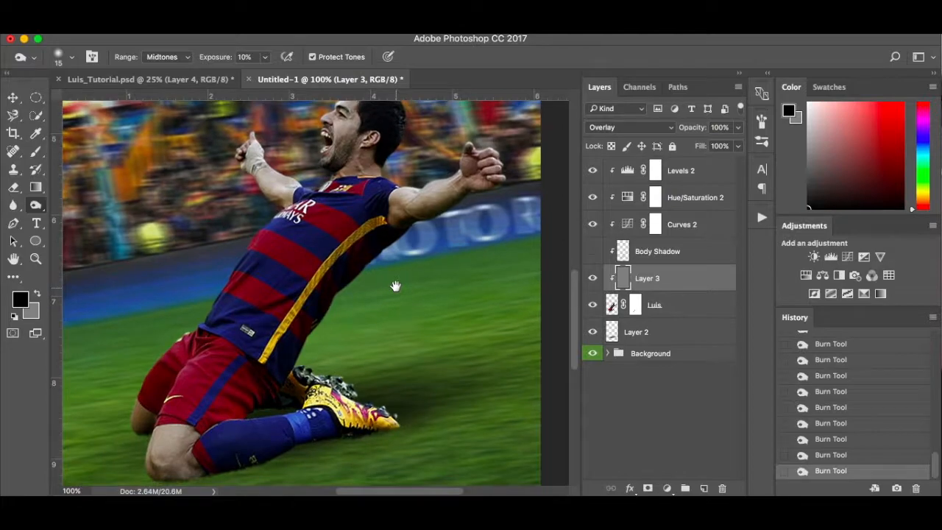
pyautogui.click(594, 252)
pyautogui.click(595, 253)
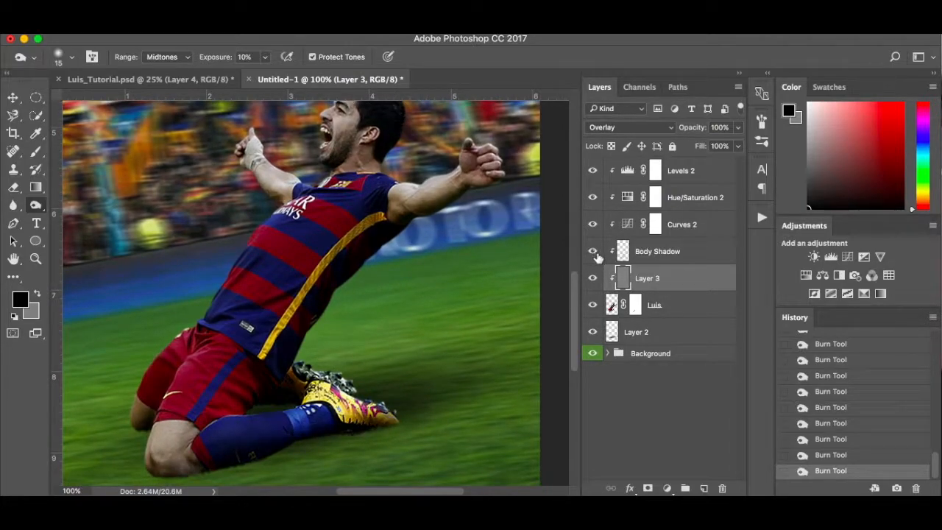
# Compare the player before and after the last five burn strokes on Layer 3, ending with all strokes restored.
pyautogui.click(671, 254)
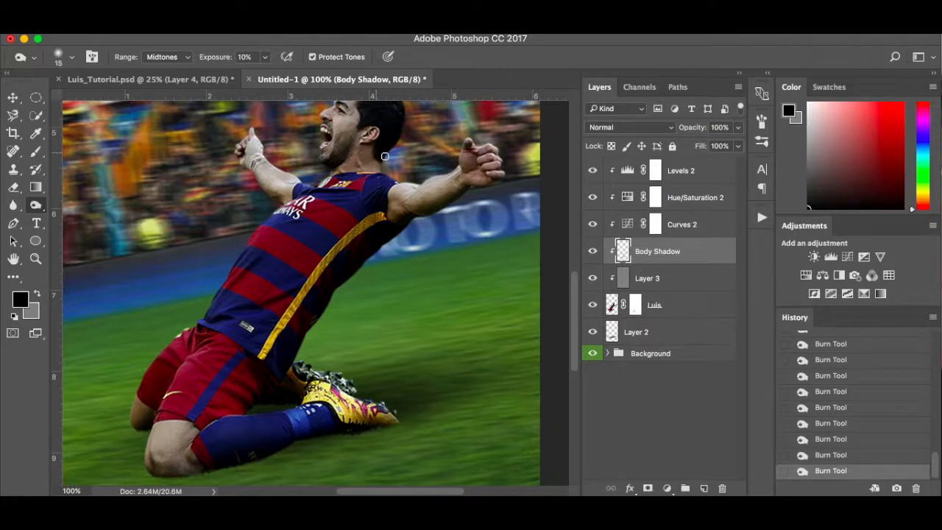
pyautogui.scroll(2, 399, 143)
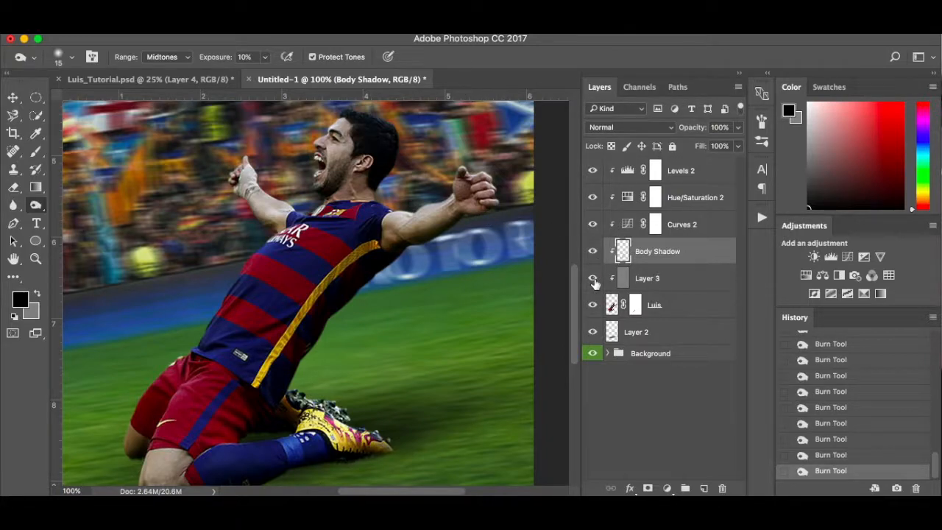
pyautogui.click(842, 409)
pyautogui.moveTo(857, 397)
pyautogui.mouseDown()
pyautogui.moveTo(875, 391)
pyautogui.moveTo(881, 410)
pyautogui.moveTo(843, 383)
pyautogui.mouseUp()
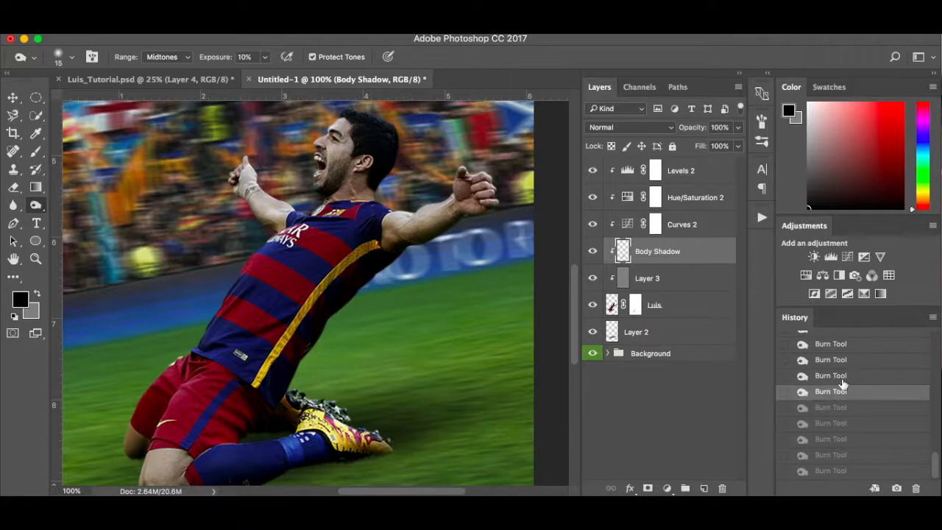
pyautogui.click(630, 285)
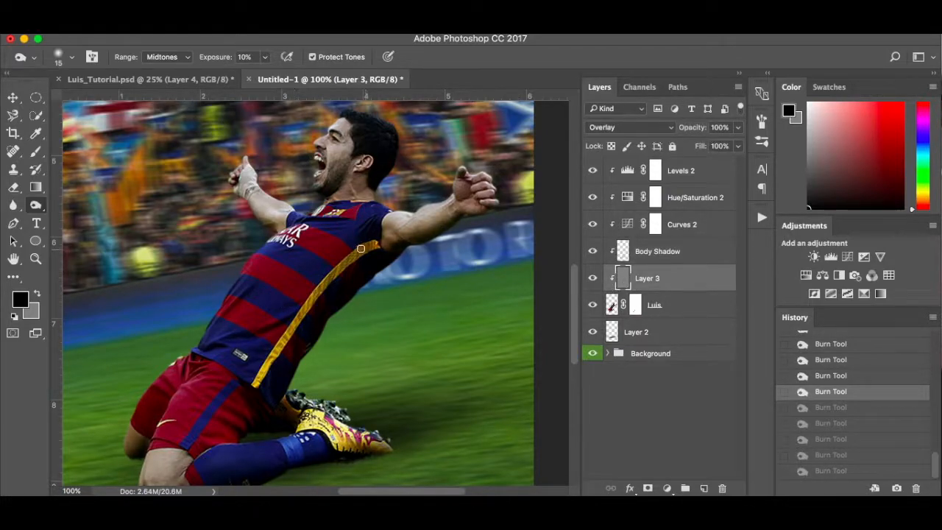
pyautogui.press('super+shift+z')
pyautogui.press('super+shift+z')
pyautogui.press('super+shift+z')
pyautogui.press('super+shift+z')
pyautogui.press('super+shift+z')
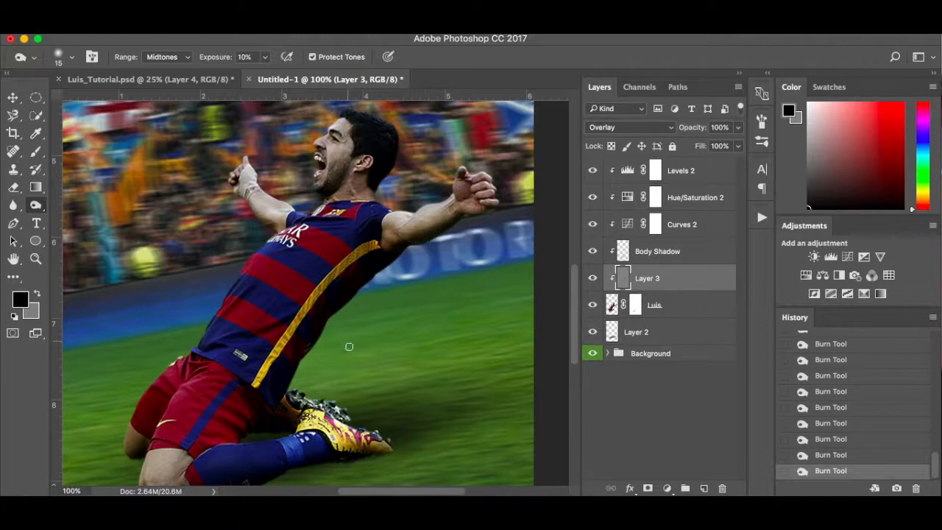
# Use the Dodge tool at 9% exposure with a 30 to 40 px brush on Layer 3 to lighten the front of the shirt and shorts.
pyautogui.click(35, 205)
pyautogui.click(66, 204)
pyautogui.press(']')
pyautogui.press(']')
pyautogui.press(']')
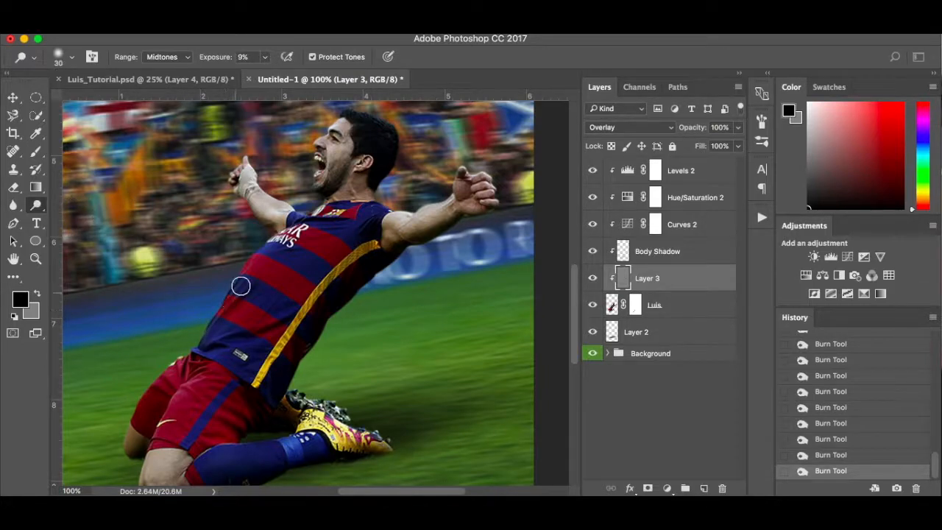
pyautogui.moveTo(247, 273); pyautogui.dragTo(297, 229)
pyautogui.moveTo(247, 273); pyautogui.dragTo(287, 239)
pyautogui.moveTo(287, 239)
pyautogui.mouseDown()
pyautogui.moveTo(241, 288)
pyautogui.moveTo(245, 276)
pyautogui.moveTo(177, 371)
pyautogui.moveTo(157, 383)
pyautogui.moveTo(182, 359)
pyautogui.moveTo(156, 378)
pyautogui.mouseUp()
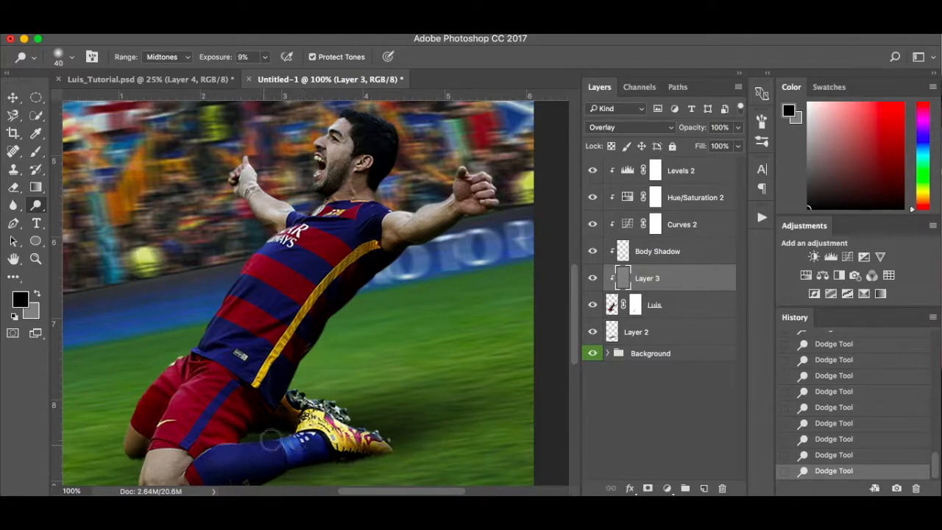
pyautogui.moveTo(363, 410); pyautogui.dragTo(363, 344)
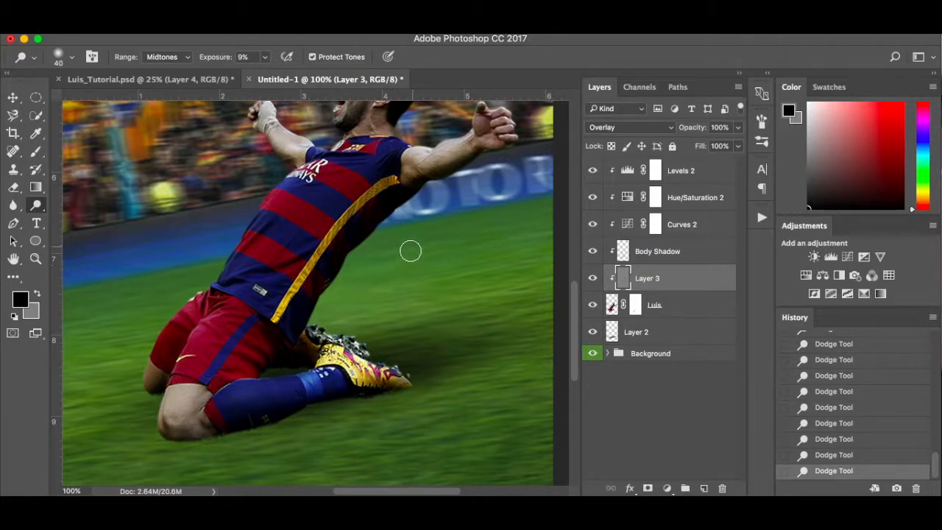
pyautogui.moveTo(437, 254); pyautogui.dragTo(433, 309)
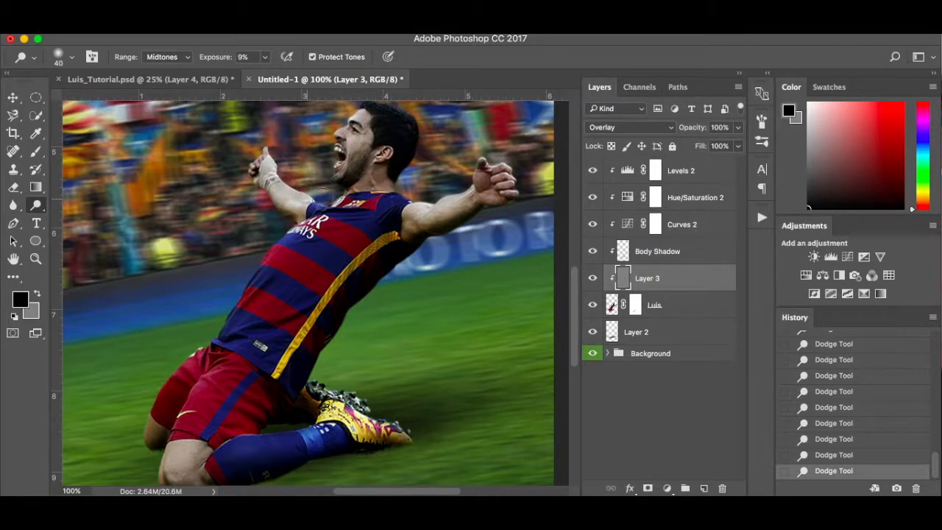
# Release the clipping mask of gray Overlay Layer 3, and undo the release.
pyautogui.rightClick(667, 272)
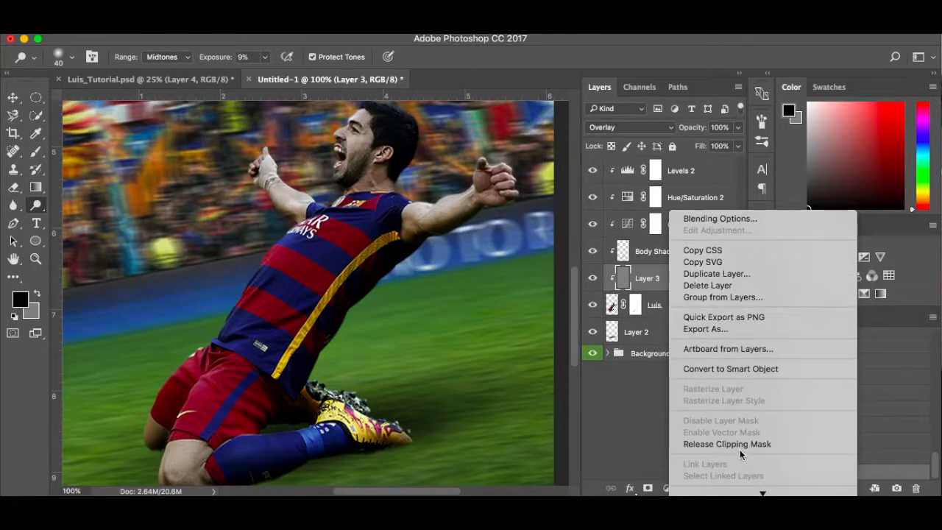
pyautogui.click(741, 445)
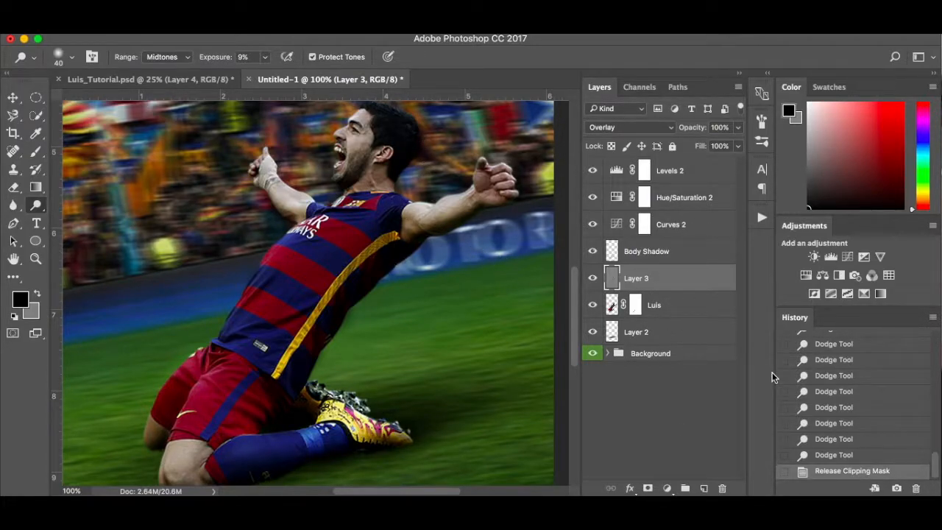
pyautogui.press('super+z')
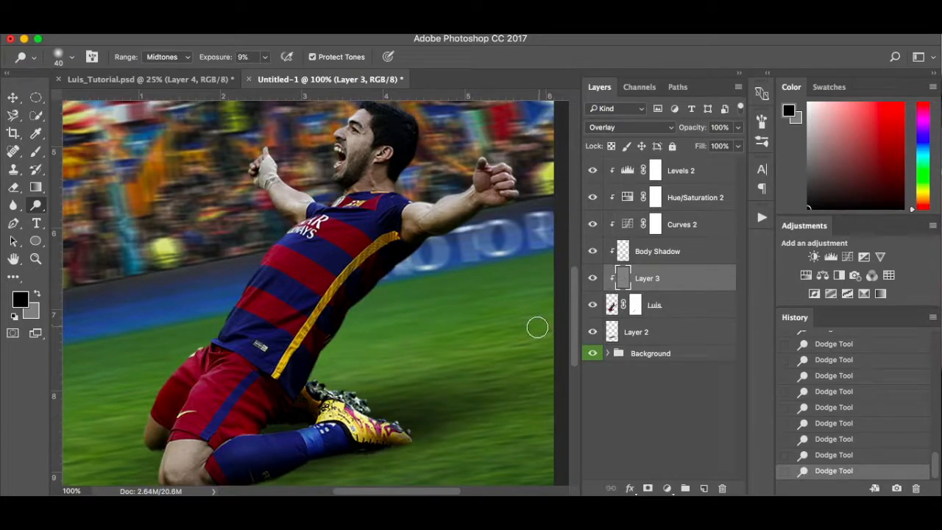
# Add a layer mask to the Body Shadow layer and brush black over the front knee's shadow with a 25 px brush at 6% flow.
pyautogui.scroll(-3, 528, 332)
pyautogui.hscroll(-1, 529, 332)
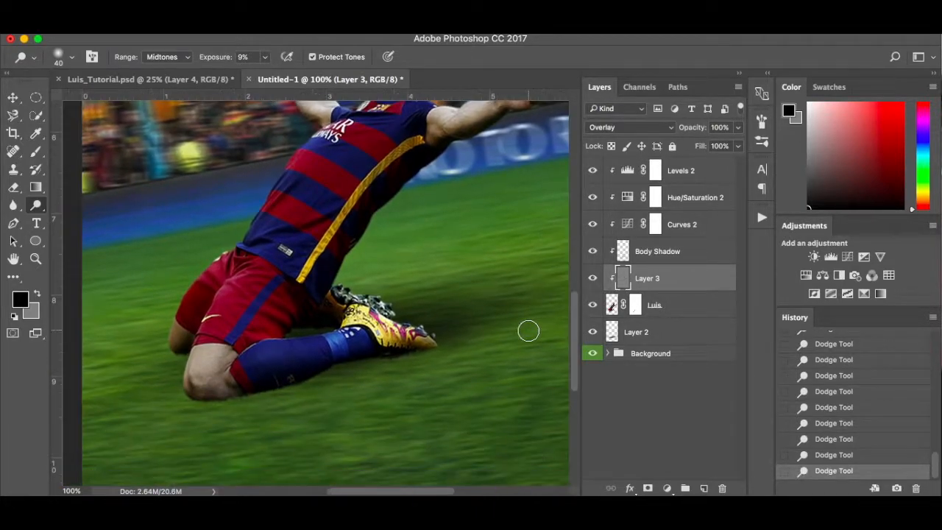
pyautogui.click(594, 252)
pyautogui.click(593, 252)
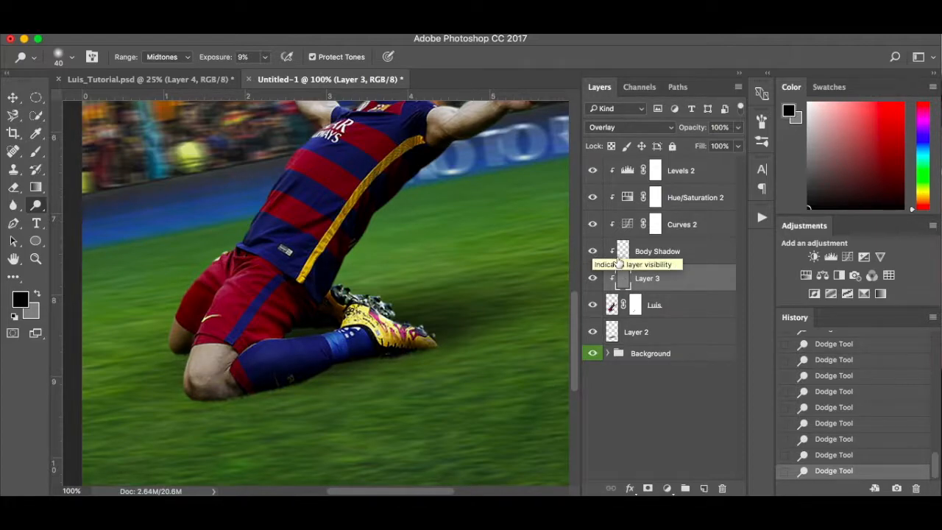
pyautogui.click(623, 252)
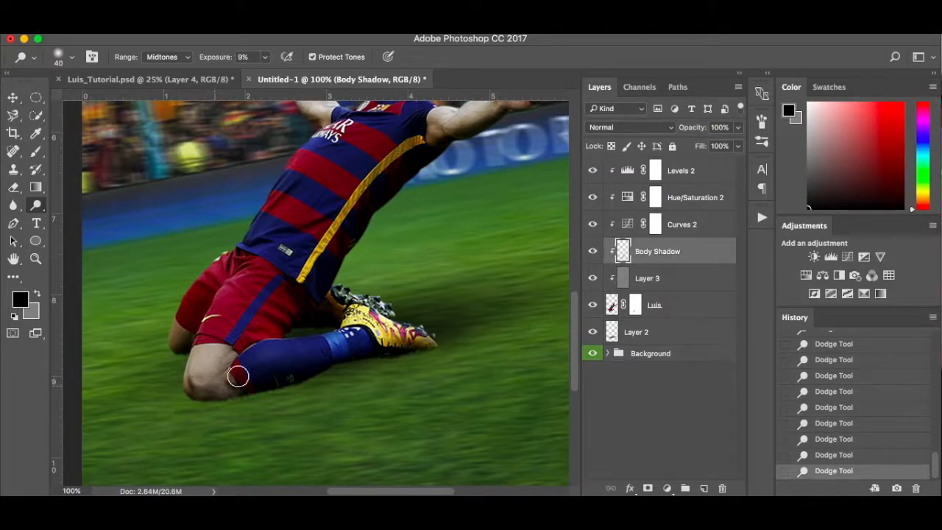
pyautogui.click(648, 488)
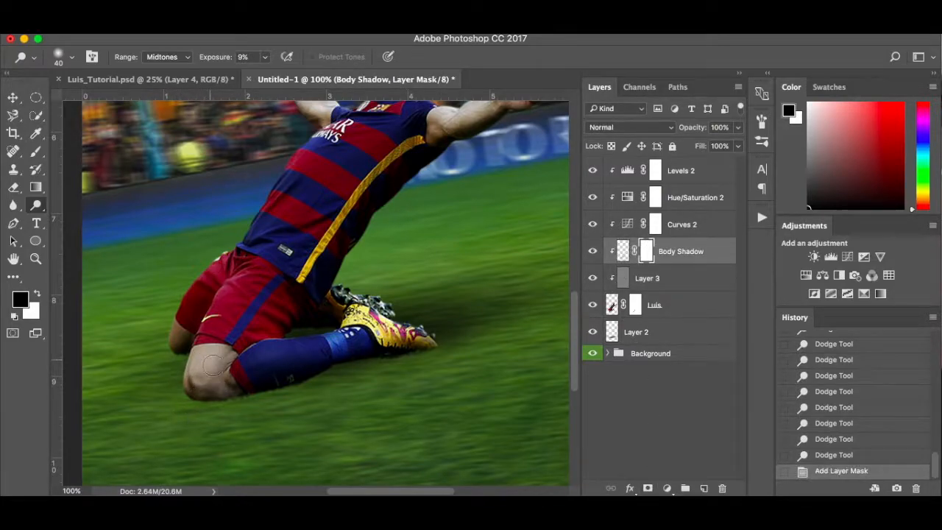
pyautogui.moveTo(203, 388)
pyautogui.mouseDown()
pyautogui.moveTo(223, 391)
pyautogui.moveTo(195, 390)
pyautogui.mouseUp()
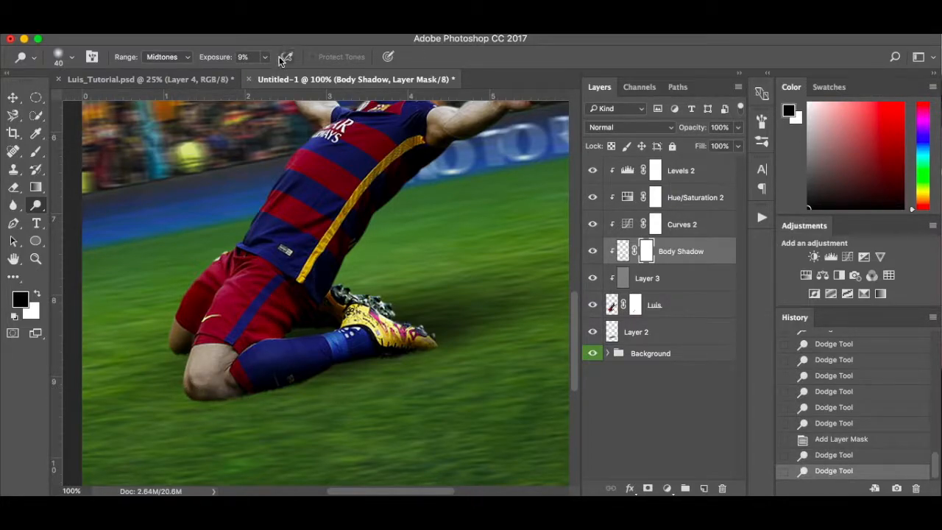
pyautogui.press('b')
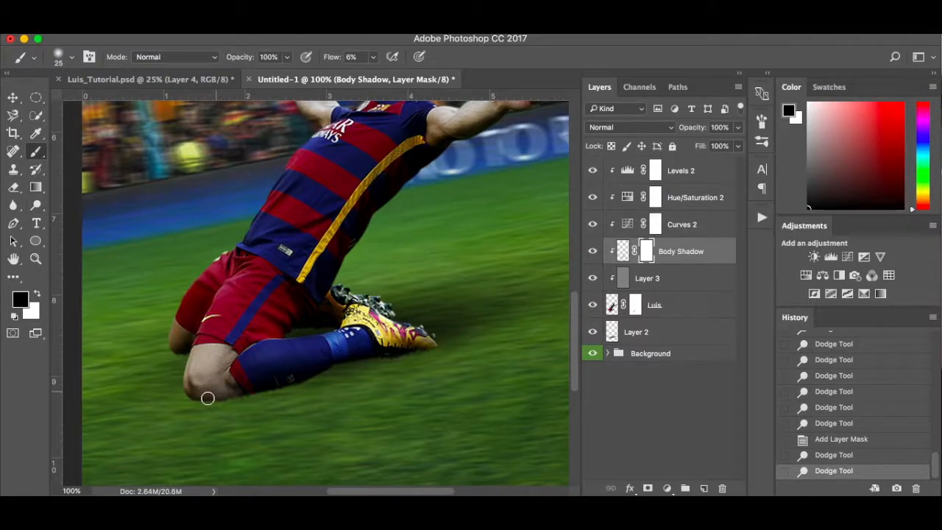
pyautogui.moveTo(203, 388); pyautogui.dragTo(219, 395)
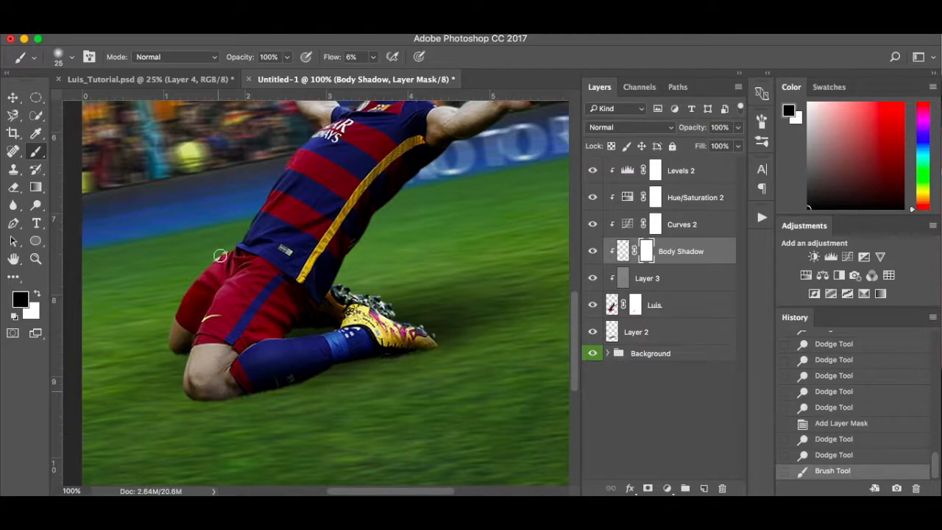
# Fade the front knee's shadow on the Body Shadow mask with the brush at 23% opacity and 100% flow, enlarged to 50 px.
pyautogui.click(374, 58)
pyautogui.moveTo(375, 69); pyautogui.dragTo(468, 84)
pyautogui.click(289, 58)
pyautogui.moveTo(287, 73); pyautogui.dragTo(237, 75)
pyautogui.click(200, 388)
pyautogui.moveTo(199, 387); pyautogui.dragTo(186, 392)
pyautogui.press(']')
pyautogui.press(']')
pyautogui.press(']')
pyautogui.press(']')
pyautogui.press(']')
pyautogui.press(']')
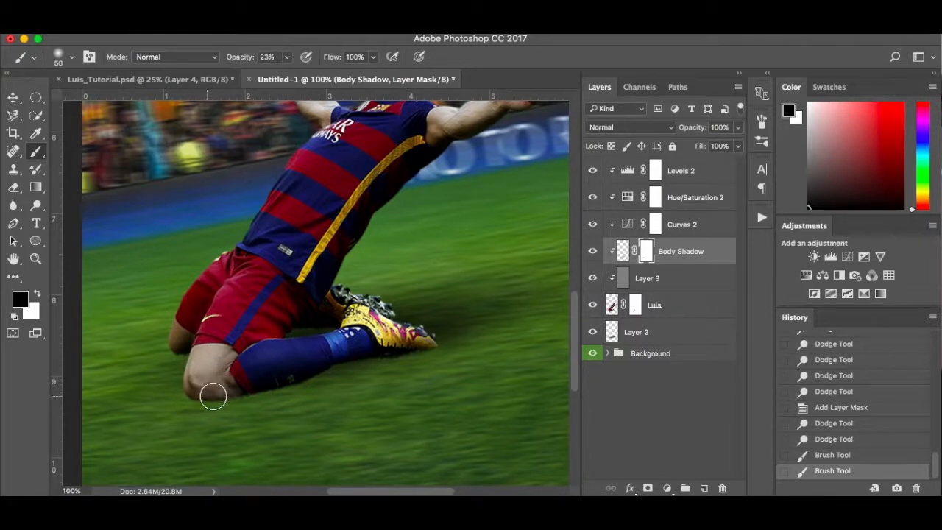
pyautogui.click(195, 386)
pyautogui.click(593, 252)
pyautogui.click(593, 252)
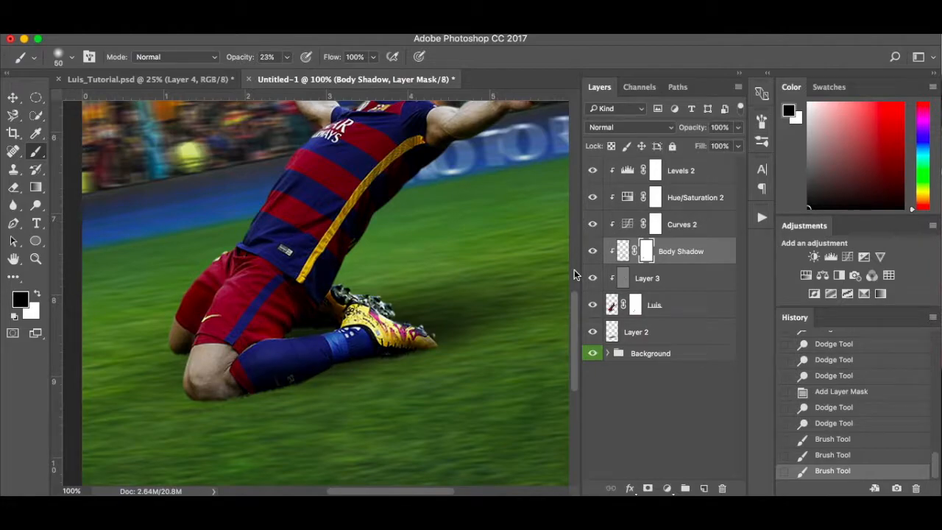
# Paint black on the Body Shadow layer along the underside of the sock and boot at 25% opacity and 15% flow.
pyautogui.click(623, 251)
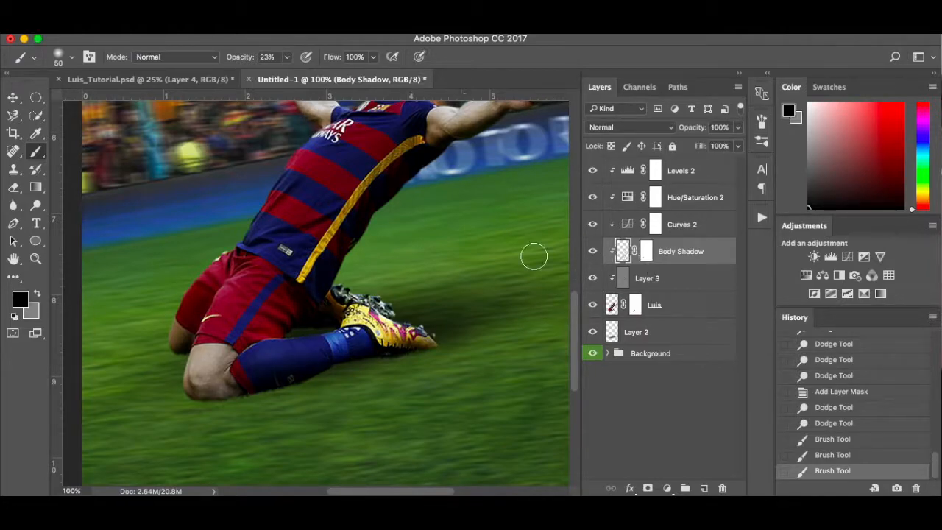
pyautogui.click(288, 57)
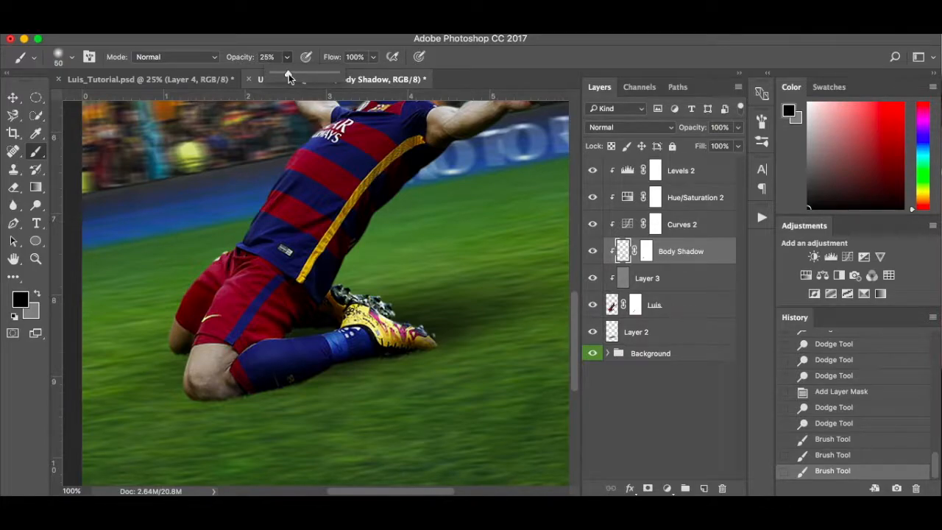
pyautogui.click(373, 57)
pyautogui.click(321, 74)
pyautogui.moveTo(322, 75); pyautogui.dragTo(320, 74)
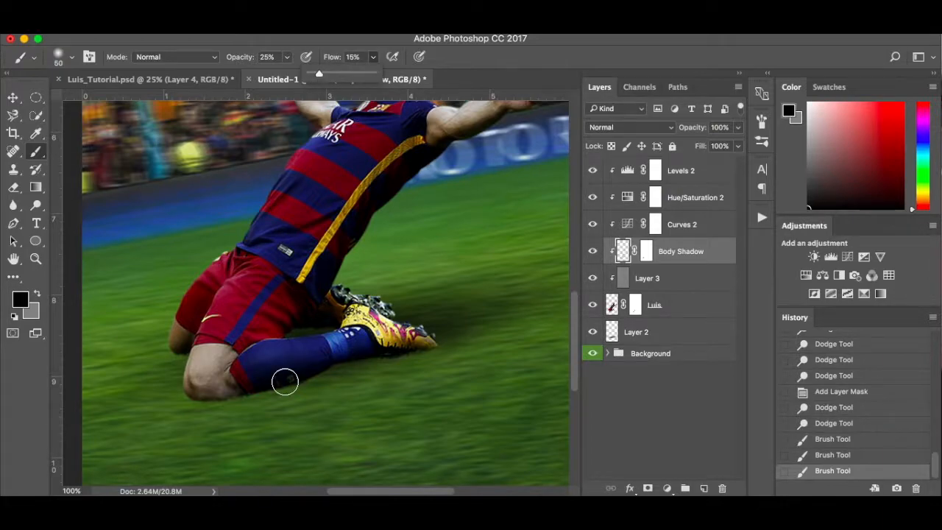
pyautogui.click(303, 378)
pyautogui.moveTo(312, 371)
pyautogui.mouseDown()
pyautogui.moveTo(369, 351)
pyautogui.moveTo(333, 366)
pyautogui.moveTo(430, 346)
pyautogui.mouseUp()
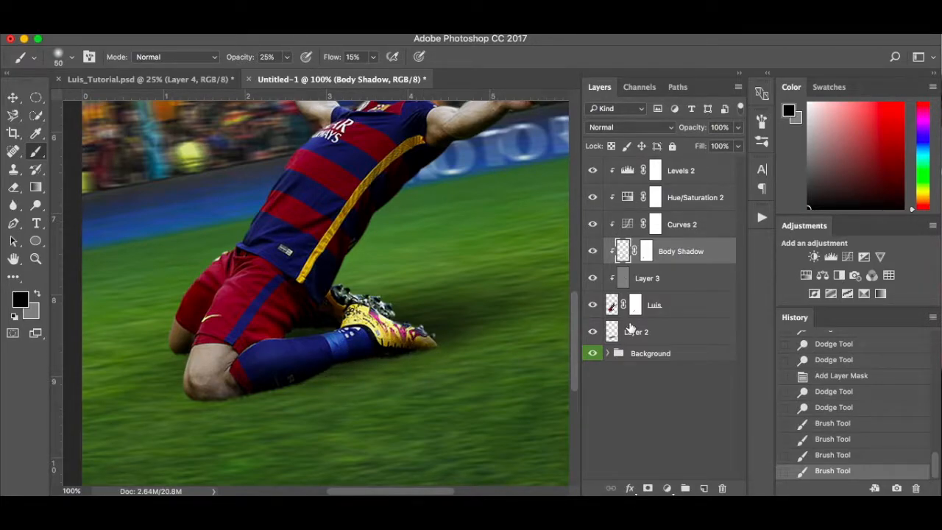
# Paint more ground shadow beneath the sock on Layer 2, reducing the brush to 40 px.
pyautogui.click(637, 332)
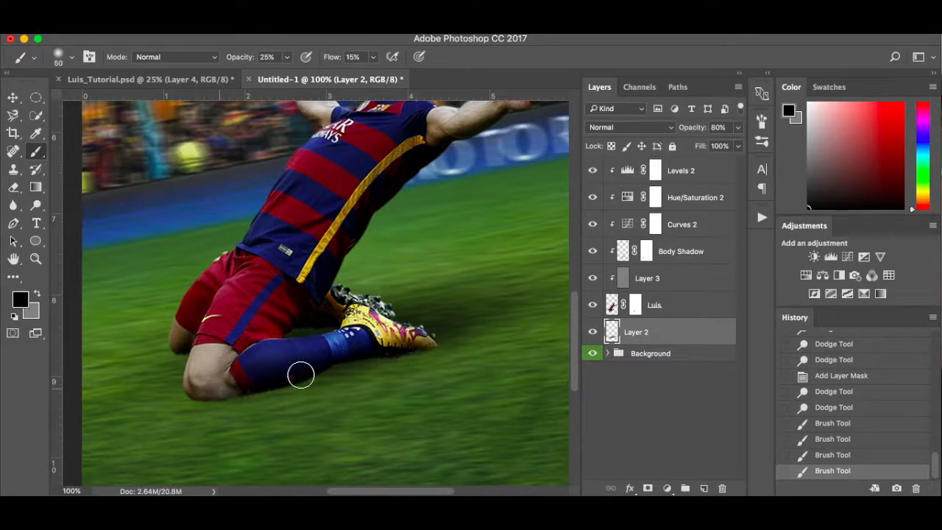
pyautogui.moveTo(342, 361); pyautogui.dragTo(341, 360)
pyautogui.press('[')
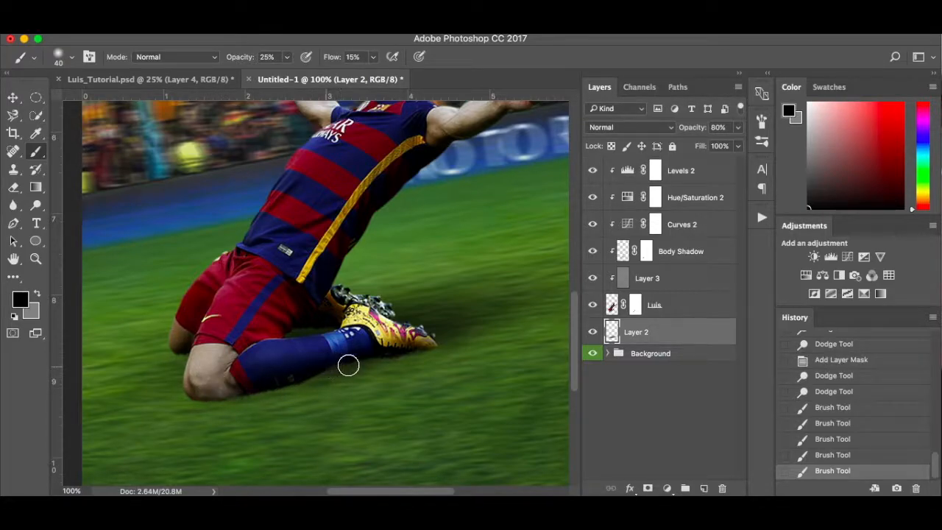
pyautogui.click(343, 362)
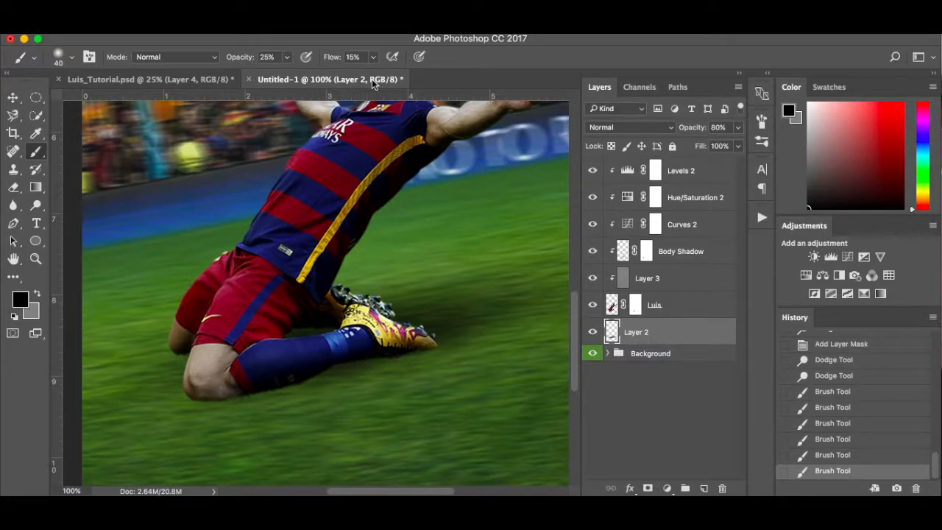
# Raise the brush opacity to 43% and deepen the Layer 2 ground shadow under the shin and between the knees.
pyautogui.click(287, 58)
pyautogui.moveTo(288, 76); pyautogui.dragTo(301, 77)
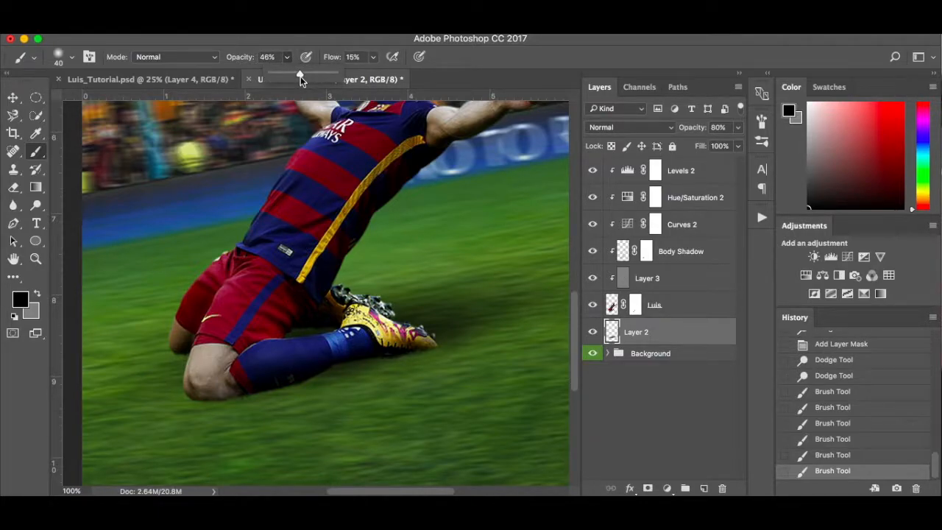
pyautogui.click(287, 377)
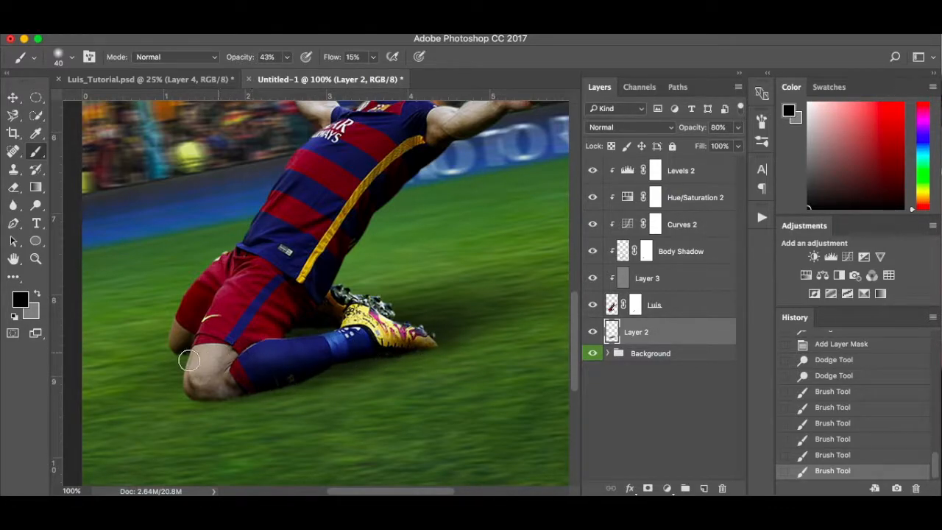
pyautogui.moveTo(199, 352)
pyautogui.mouseDown()
pyautogui.moveTo(184, 349)
pyautogui.moveTo(194, 351)
pyautogui.mouseUp()
pyautogui.press('super+0')
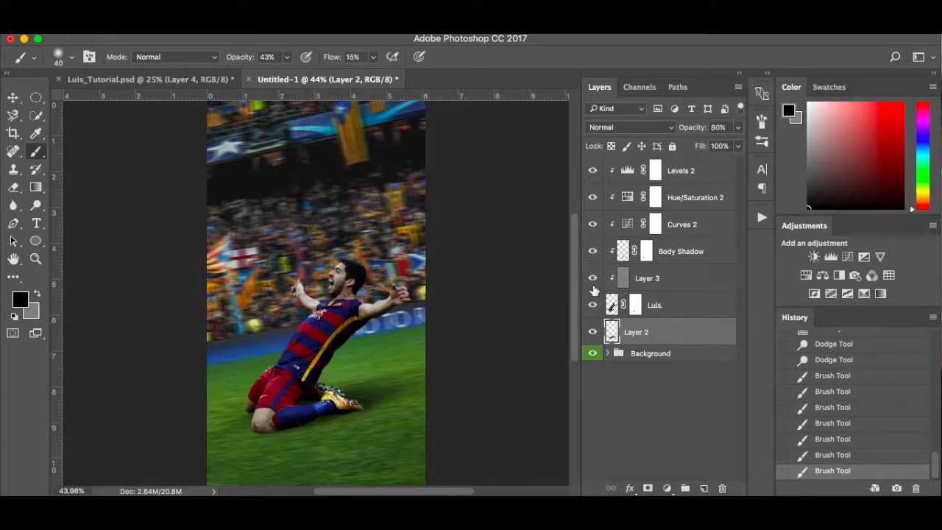
# Compare the player with and without the Body Shadow and Layer 3 shading.
pyautogui.click(593, 252)
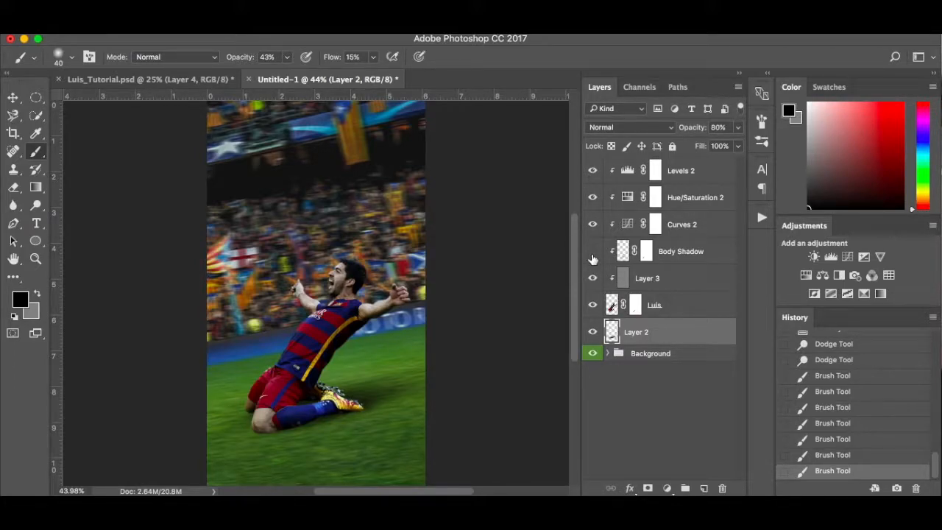
pyautogui.click(593, 278)
pyautogui.click(593, 279)
pyautogui.click(593, 252)
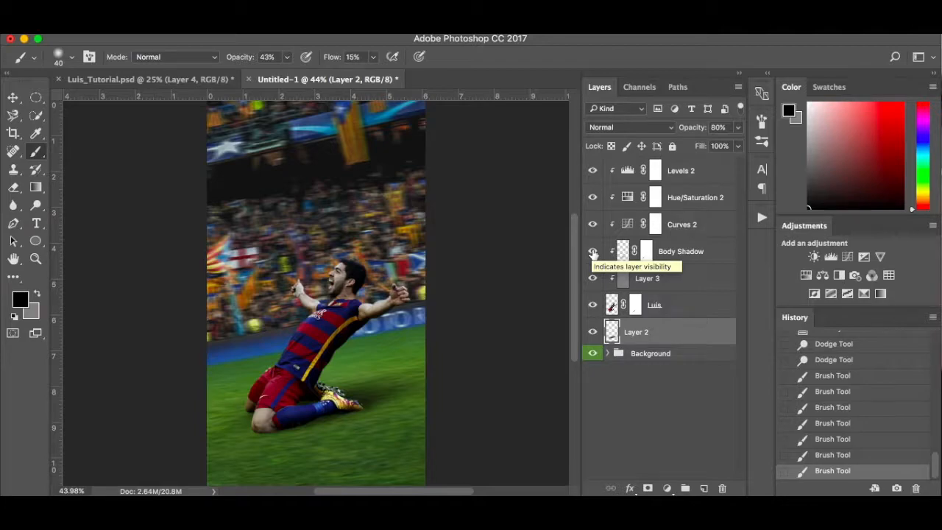
# Group all layers from Levels 2 down to Layer 2 as "Luis" and give the group a red colour label.
pyautogui.click(702, 181)
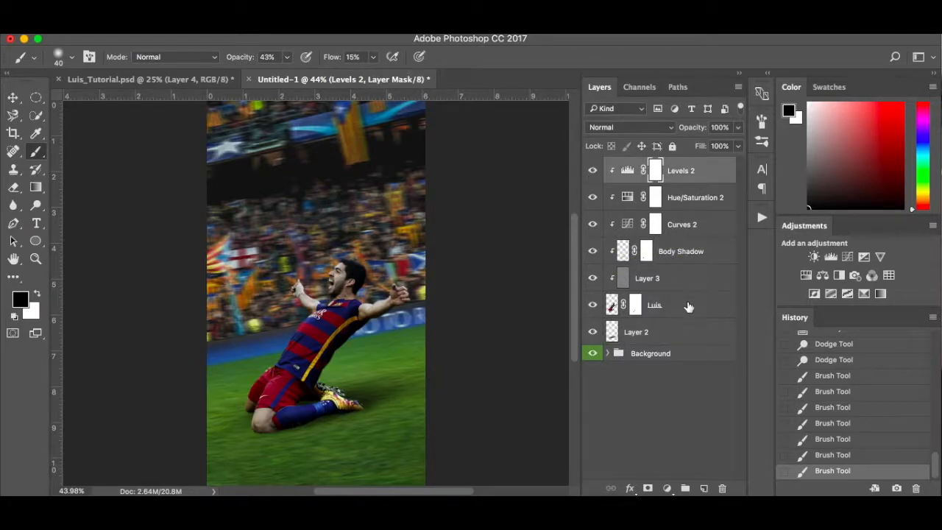
pyautogui.keyDown('shift'); pyautogui.click(685, 336); pyautogui.keyUp('shift')
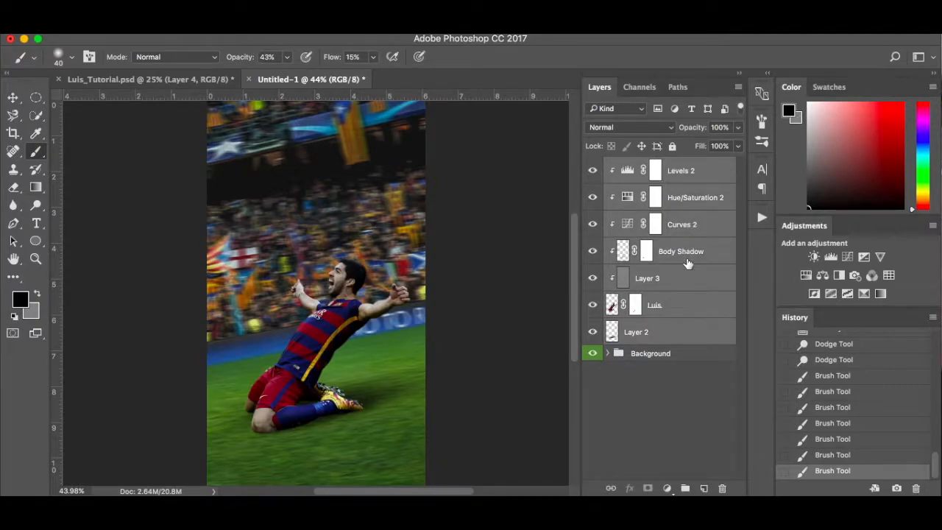
pyautogui.hotkey('ctrl', 'g')
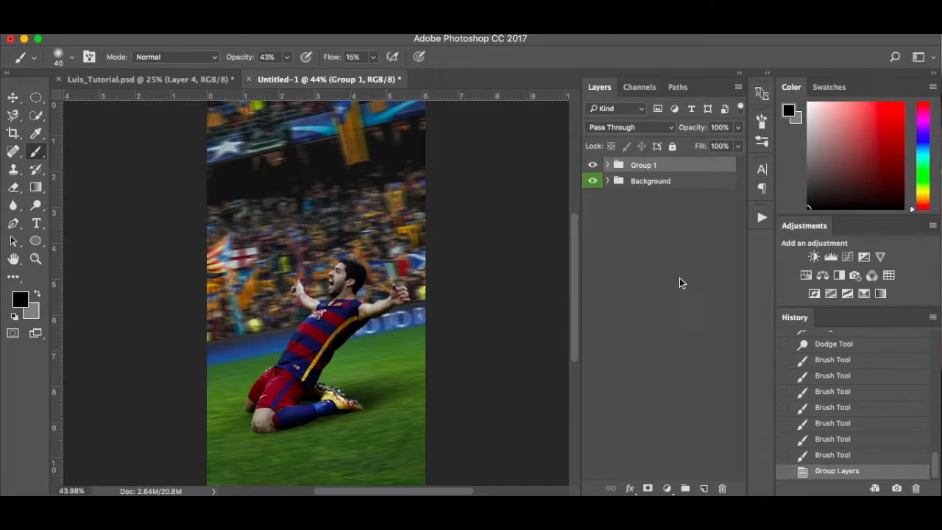
pyautogui.doubleClick(647, 166)
pyautogui.write('Luis')
pyautogui.press('Return')
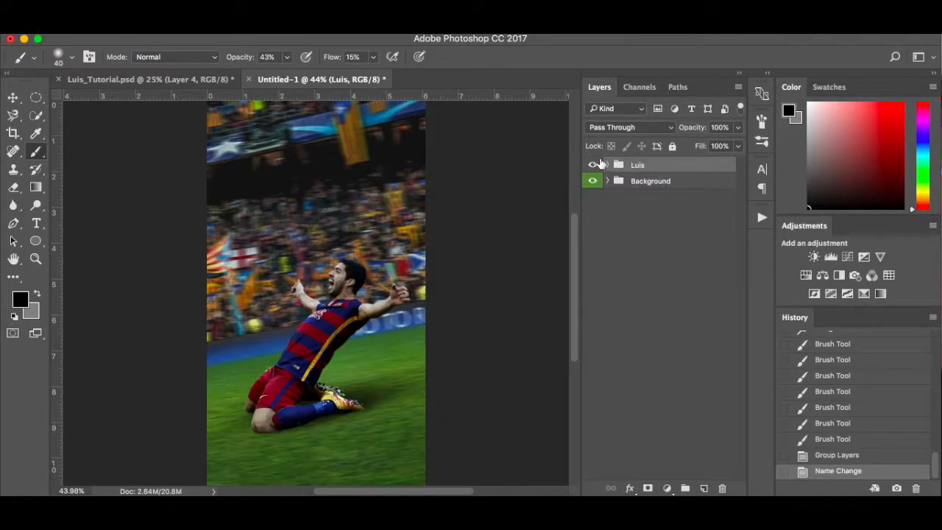
pyautogui.rightClick(599, 163)
pyautogui.click(617, 211)
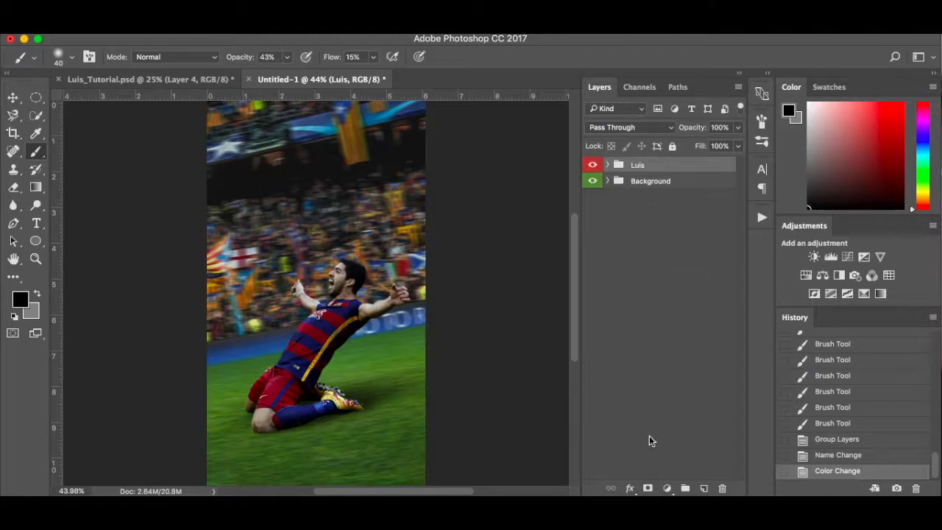
# Add a Hue/Saturation adjustment layer above the Luis group with Saturation at -10.
pyautogui.click(667, 488)
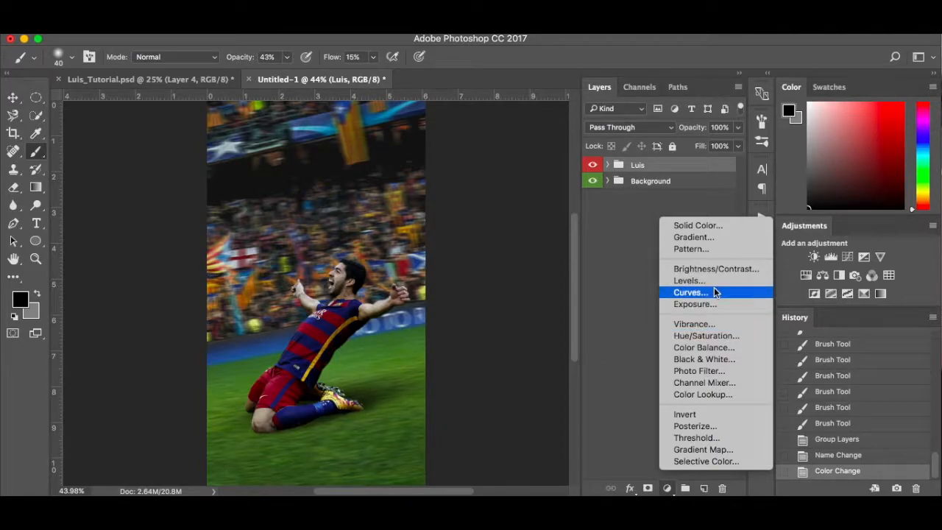
pyautogui.click(715, 336)
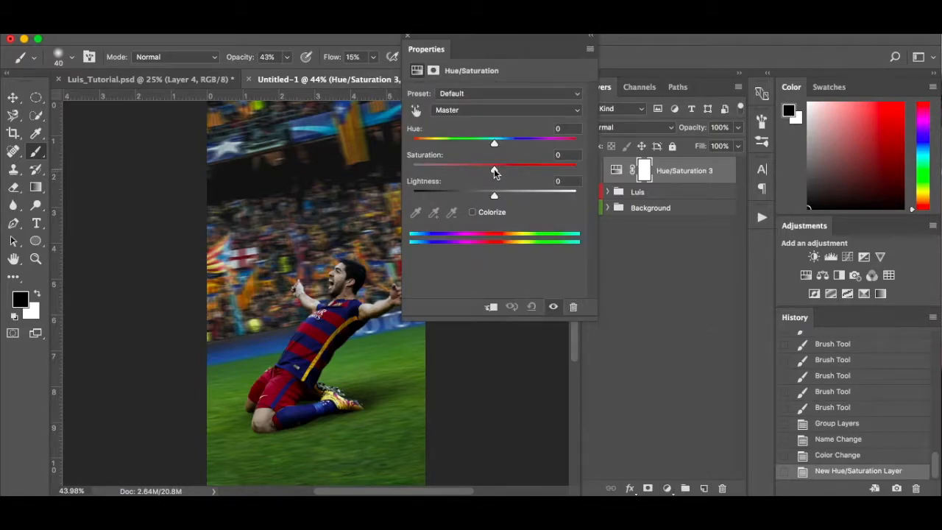
pyautogui.moveTo(494, 168); pyautogui.dragTo(491, 171)
pyautogui.moveTo(486, 173); pyautogui.dragTo(487, 173)
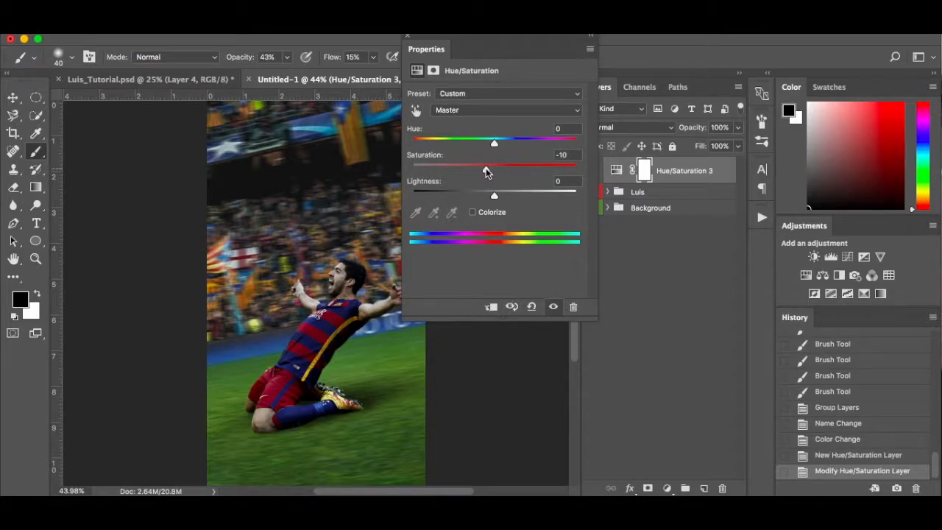
pyautogui.click(408, 36)
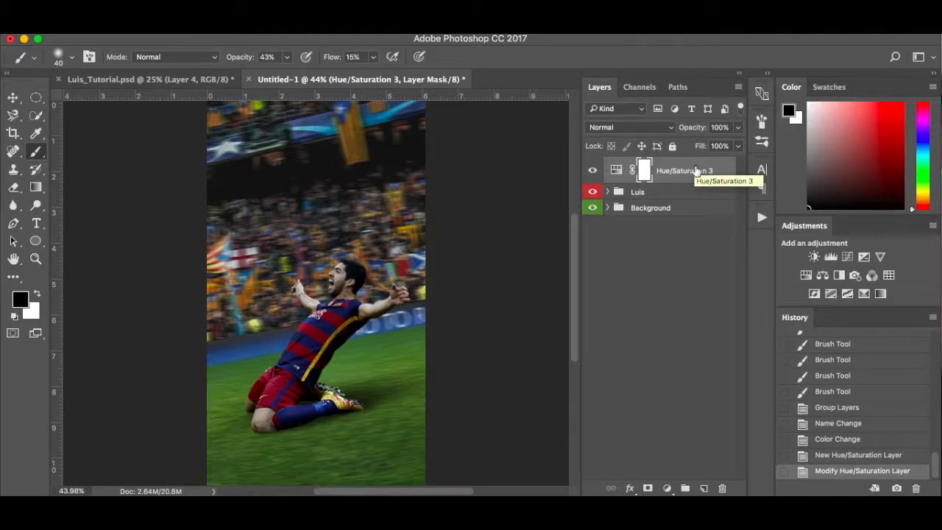
# Add a Levels adjustment layer on top and raise the black input level slightly to deepen the whole composite's shadows.
pyautogui.click(668, 491)
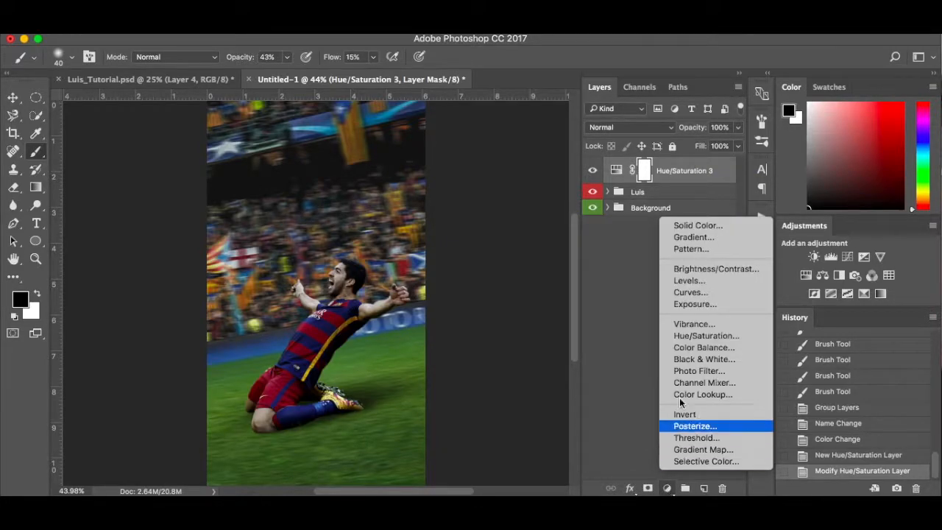
pyautogui.click(701, 281)
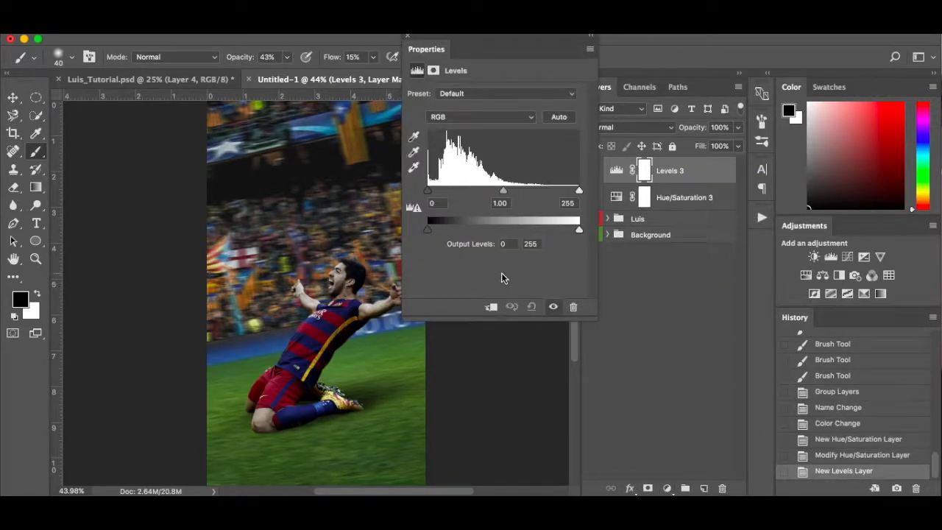
pyautogui.moveTo(428, 191); pyautogui.dragTo(434, 196)
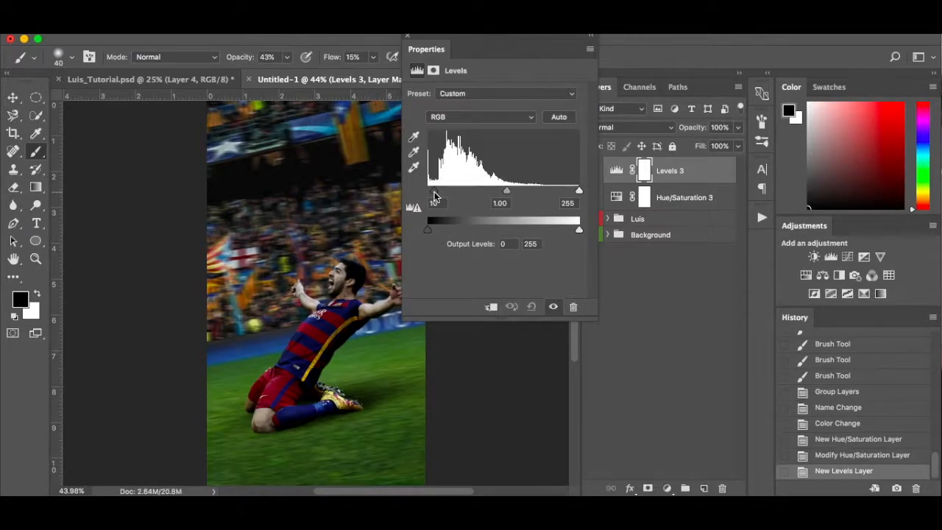
pyautogui.moveTo(434, 196); pyautogui.dragTo(433, 196)
pyautogui.click(554, 309)
pyautogui.click(553, 308)
pyautogui.click(407, 35)
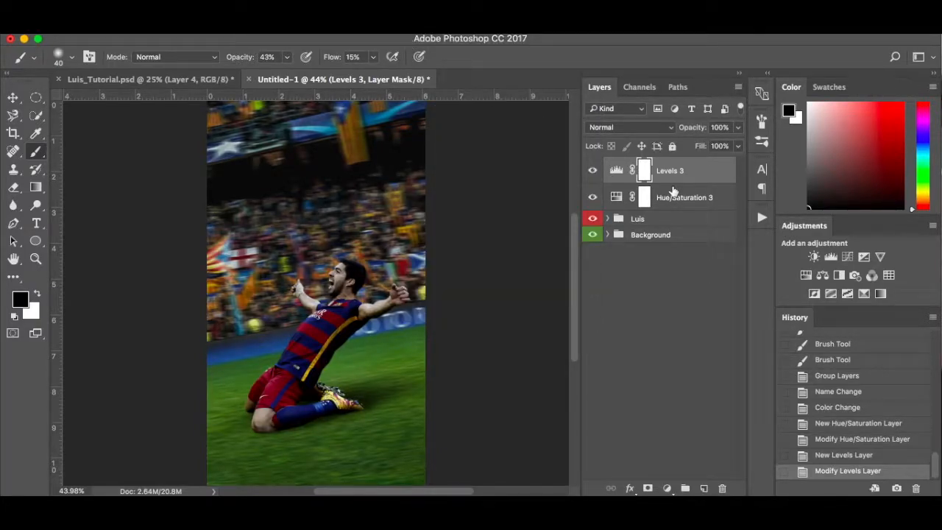
# Try darkening the whole composite with an Exposure adjustment layer set to -0.06.
pyautogui.click(668, 488)
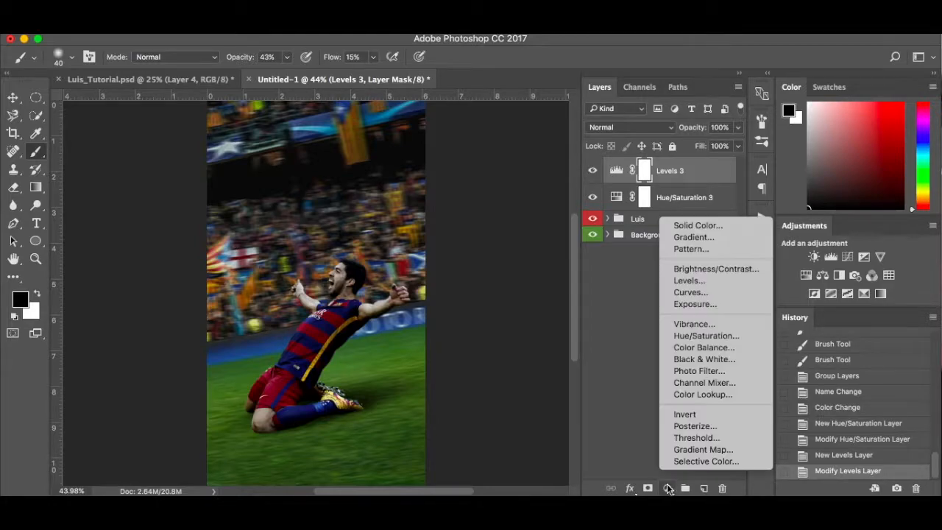
pyautogui.click(692, 304)
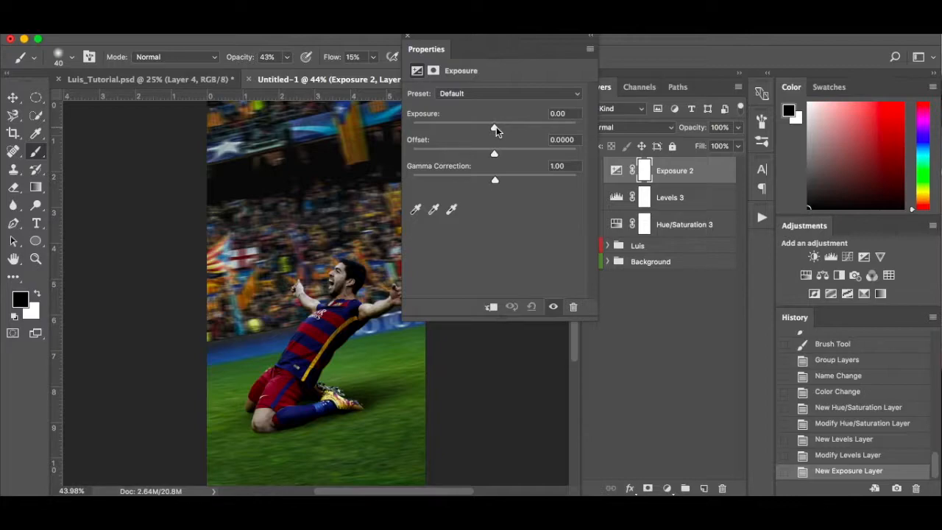
pyautogui.moveTo(496, 126); pyautogui.dragTo(492, 126)
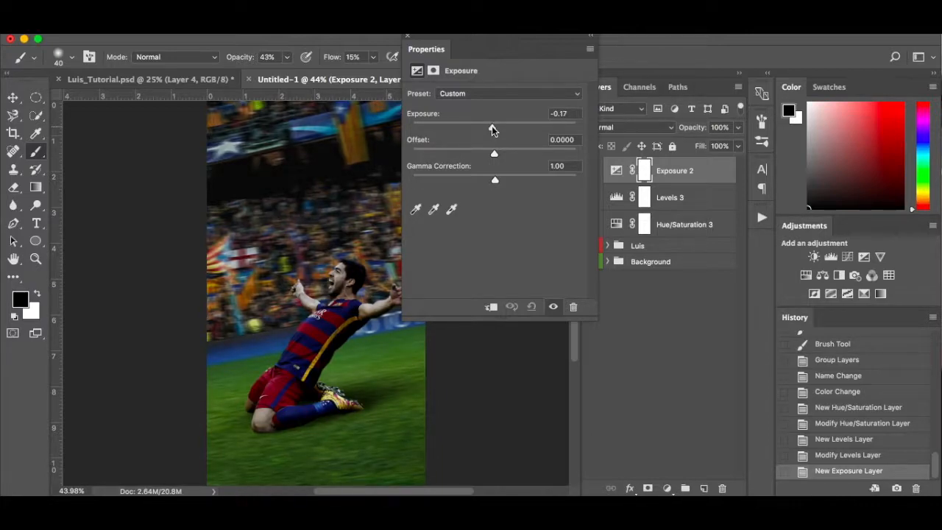
pyautogui.moveTo(494, 129); pyautogui.dragTo(494, 129)
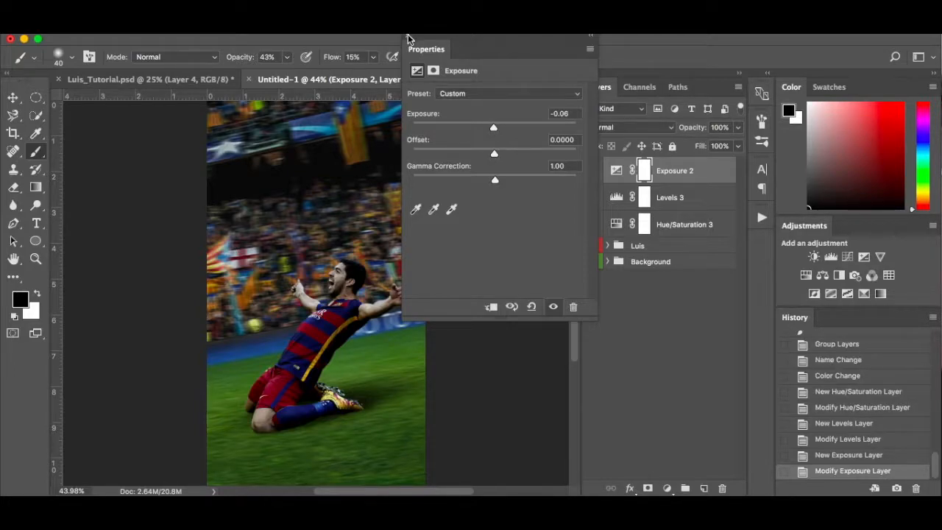
pyautogui.click(407, 35)
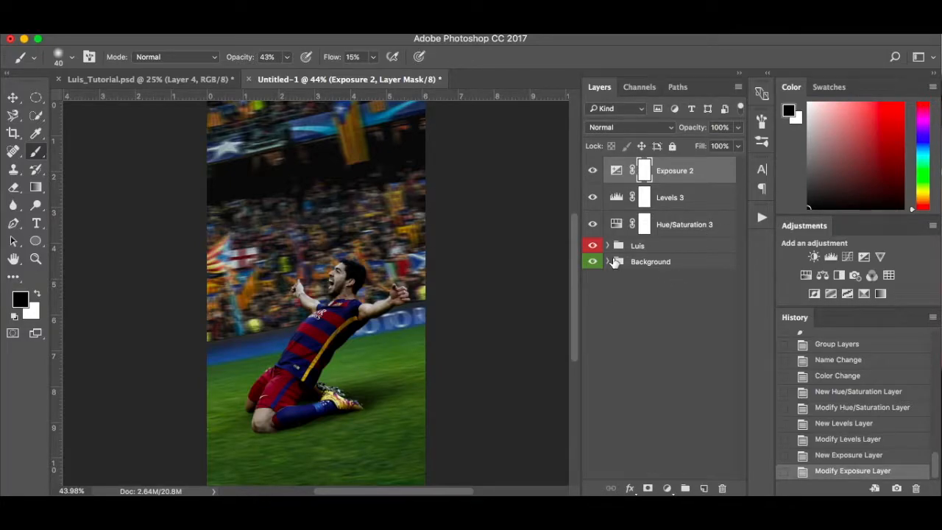
# Compare the composite with and without the Exposure adjustment layer and delete that layer.
pyautogui.click(594, 172)
pyautogui.click(593, 172)
pyautogui.click(593, 173)
pyautogui.moveTo(681, 173); pyautogui.dragTo(722, 488)
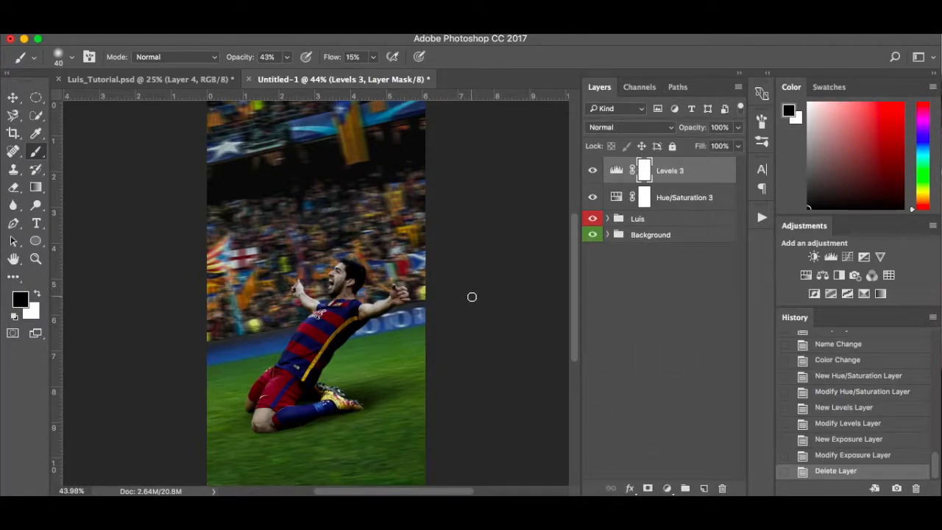
# Stamp all visible layers into a new layer on top and convert it to a smart object.
pyautogui.scroll(-2, 472, 296)
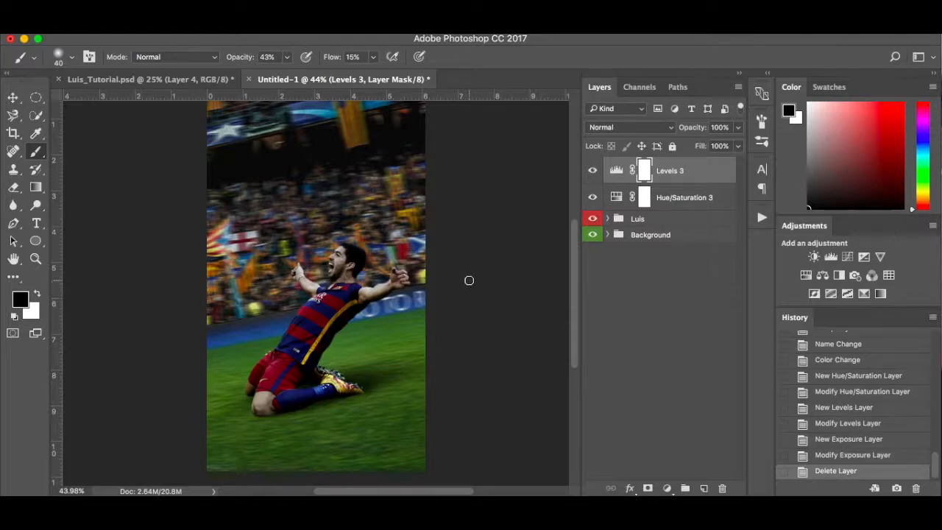
pyautogui.scroll(2, 469, 281)
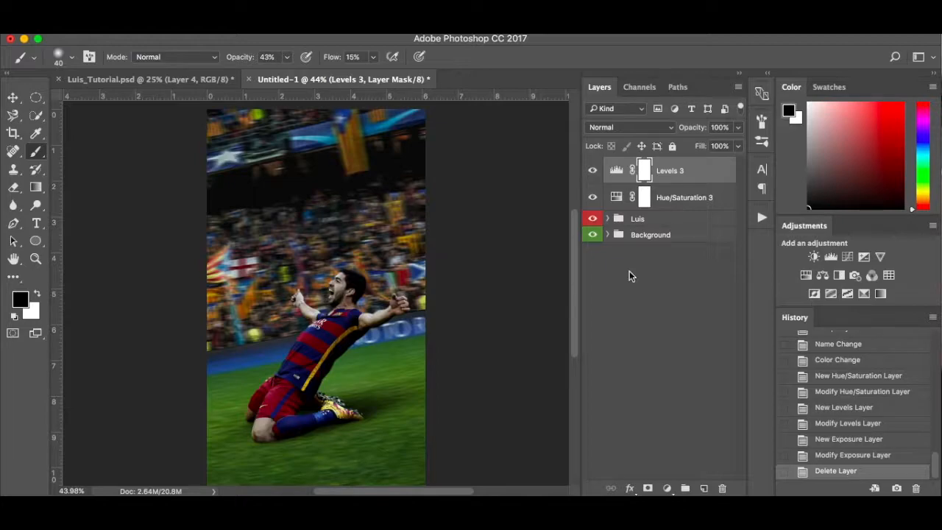
pyautogui.press('super+alt+shift+e')
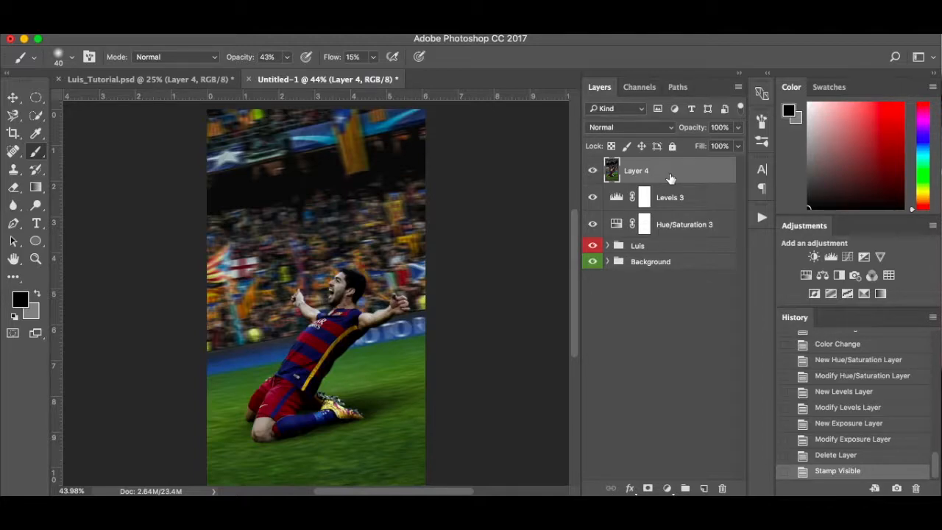
pyautogui.click(187, 24)
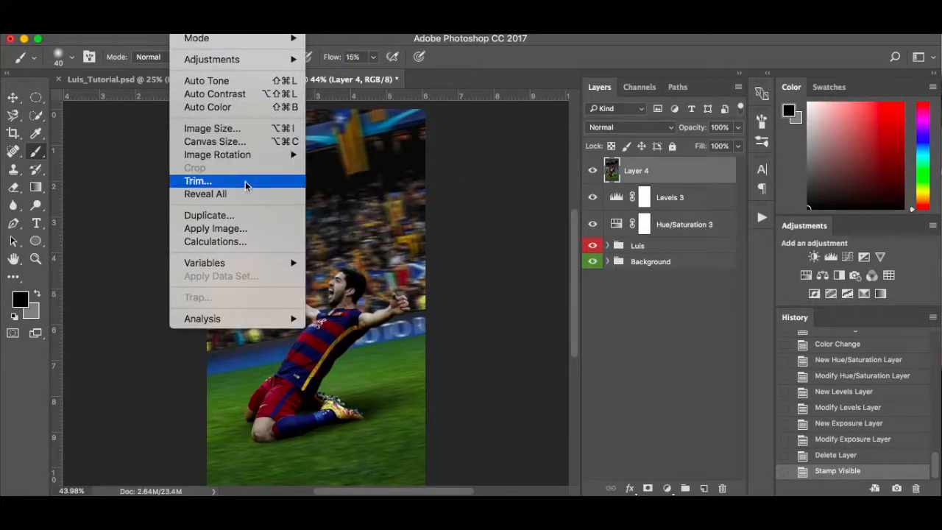
pyautogui.click(499, 262)
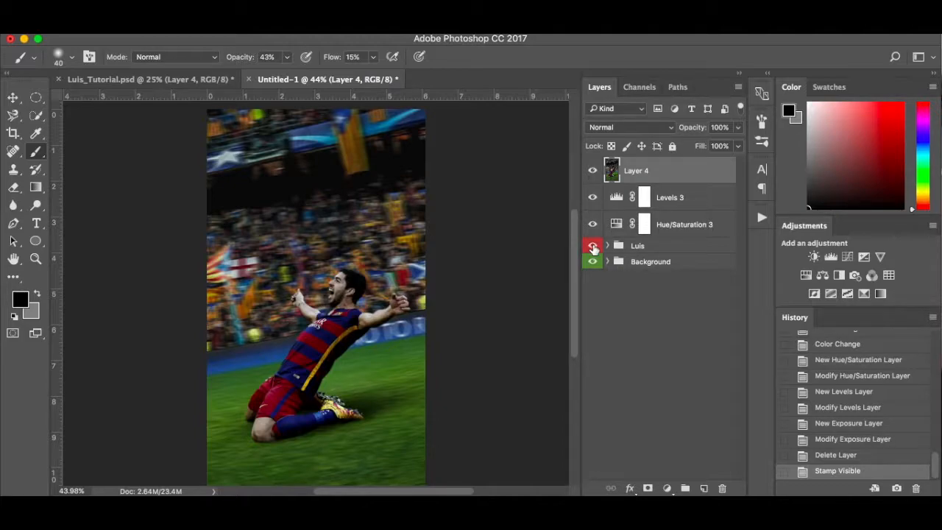
pyautogui.rightClick(666, 171)
pyautogui.scroll(-5, 695, 372)
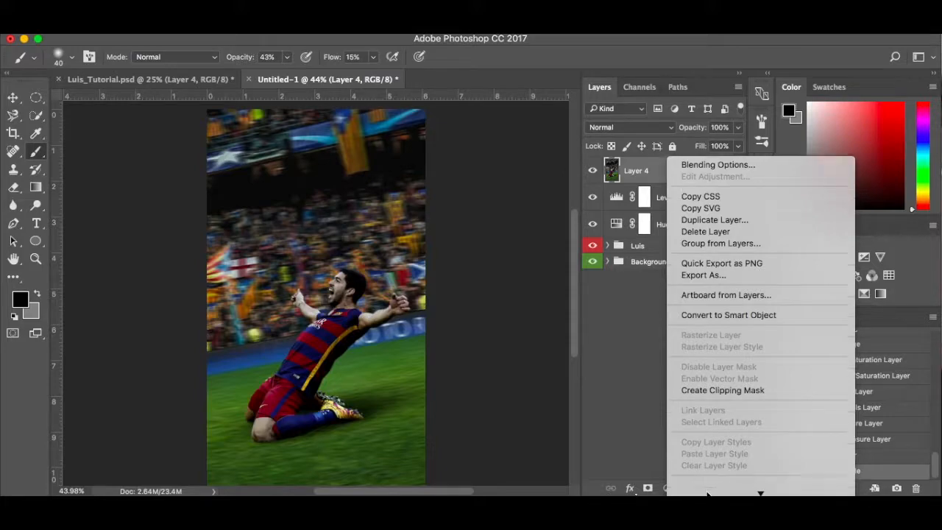
pyautogui.scroll(-5, 713, 457)
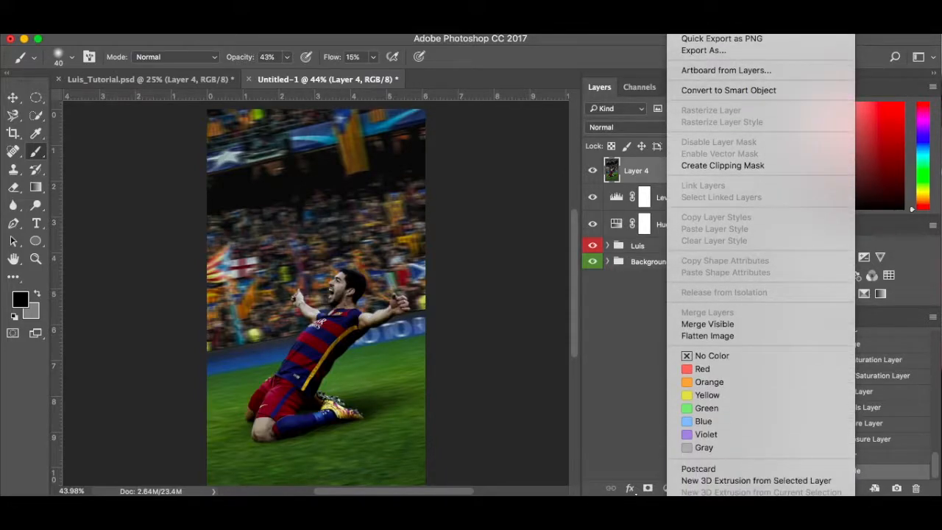
pyautogui.click(743, 90)
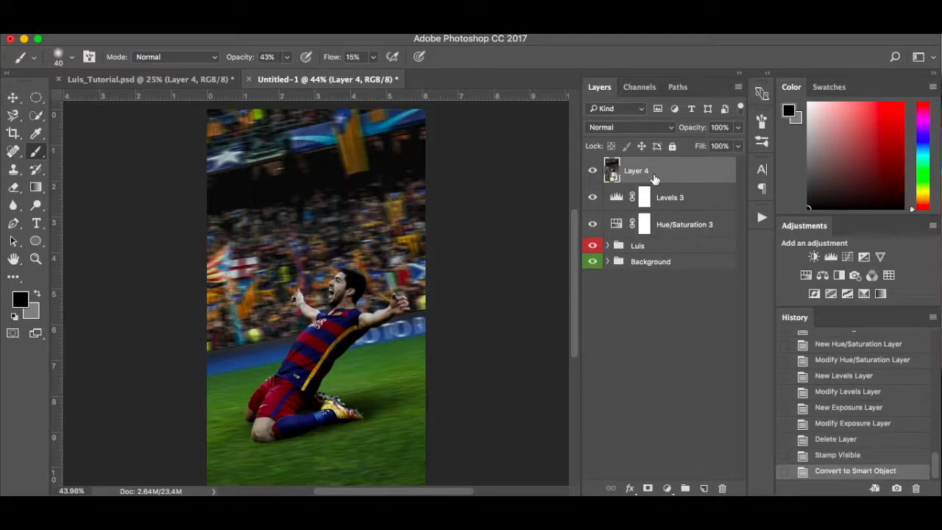
# Start a Lighting Effects filter on the stamped smart object and set the spot light's intensity to 46.
pyautogui.click(338, 35)
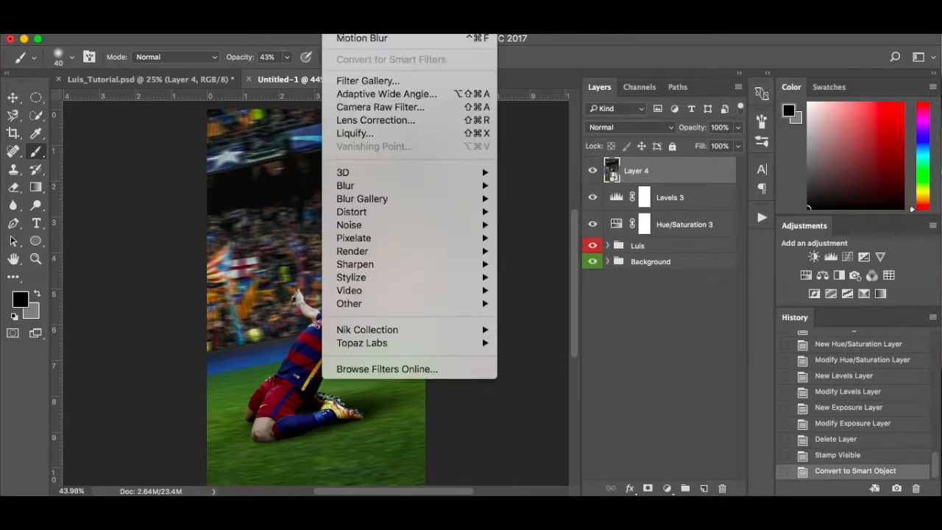
pyautogui.click(340, 35)
pyautogui.click(343, 34)
pyautogui.moveTo(359, 252)
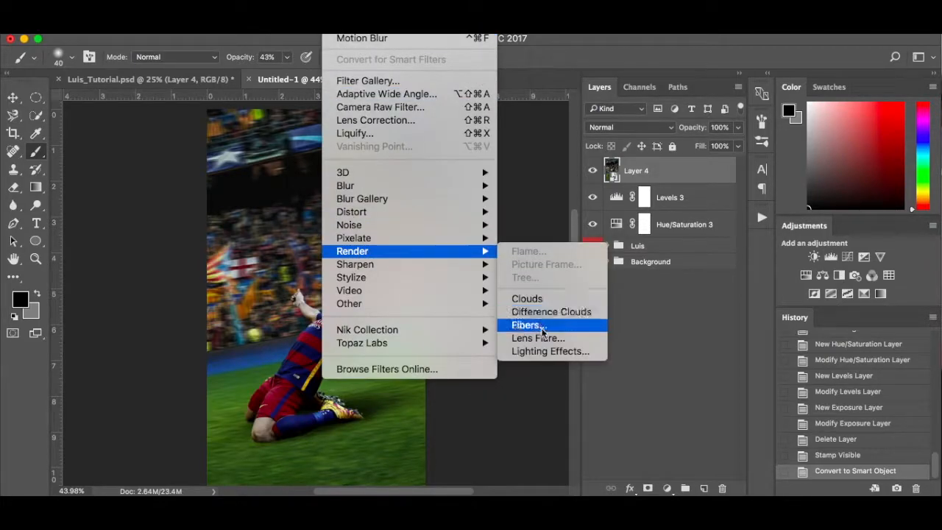
pyautogui.click(545, 352)
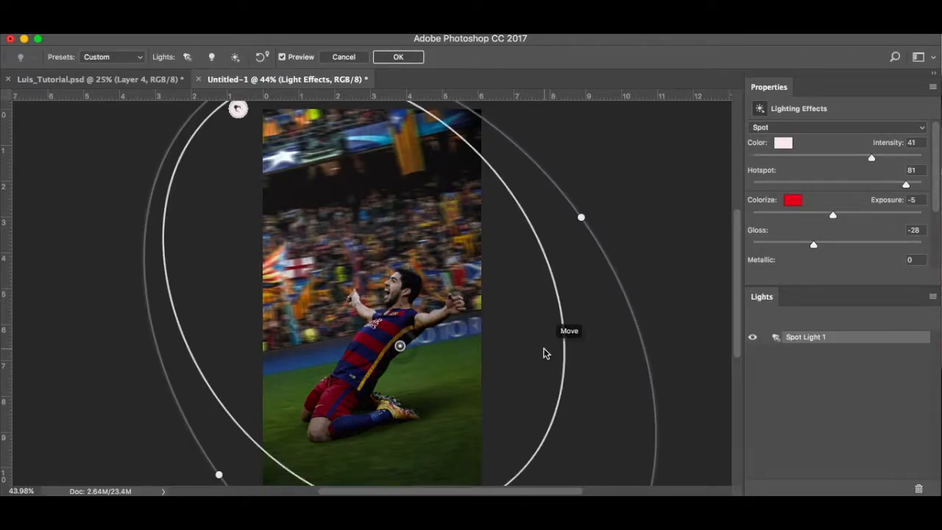
pyautogui.scroll(3, 634, 277)
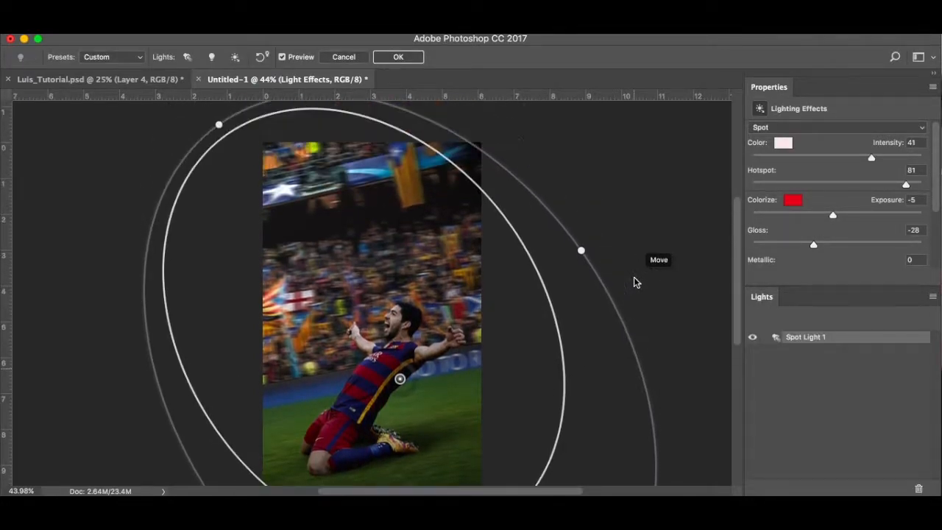
pyautogui.scroll(-3, 634, 277)
pyautogui.scroll(1, 634, 277)
pyautogui.scroll(-3, 634, 277)
pyautogui.scroll(1, 634, 276)
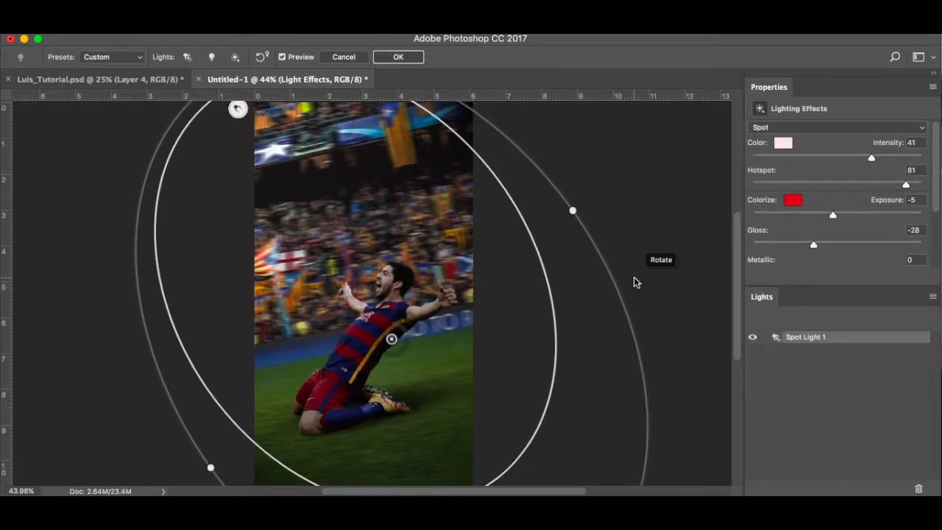
pyautogui.moveTo(871, 159)
pyautogui.mouseDown()
pyautogui.moveTo(846, 155)
pyautogui.moveTo(879, 155)
pyautogui.mouseUp()
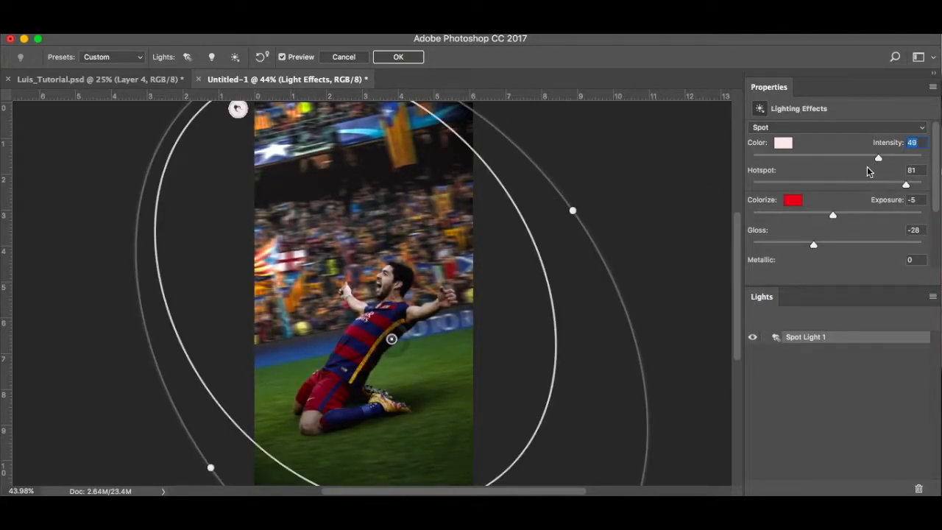
pyautogui.moveTo(879, 158); pyautogui.dragTo(878, 157)
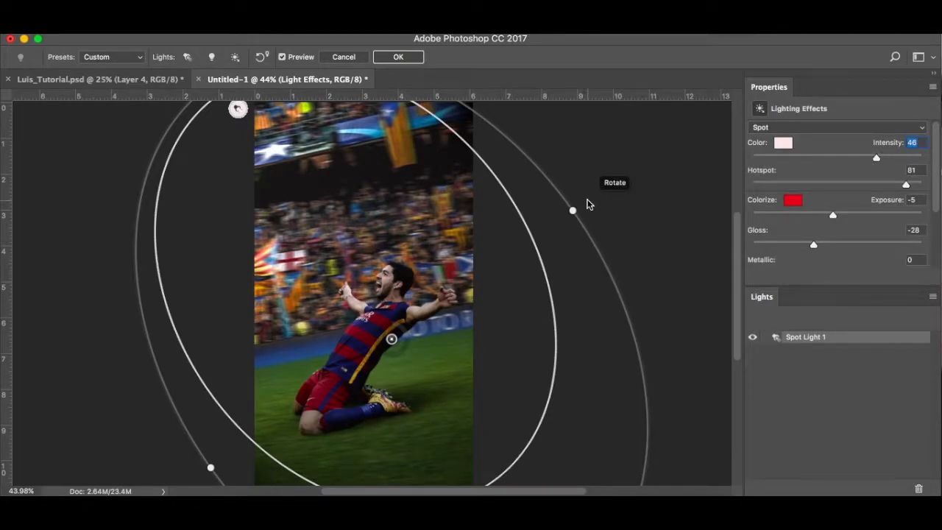
# Rotate the spot light's ellipse slightly clockwise around the player.
pyautogui.moveTo(588, 200); pyautogui.dragTo(583, 228)
pyautogui.scroll(-2, 583, 228)
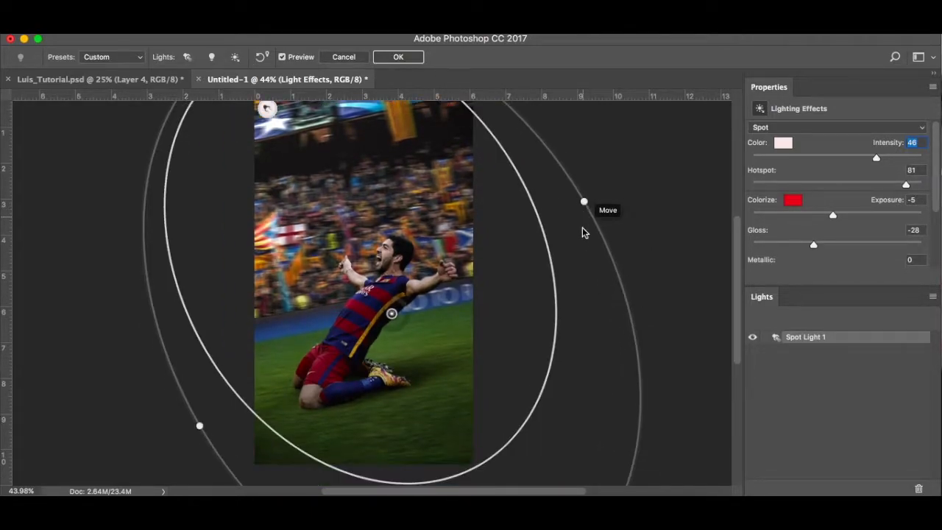
pyautogui.scroll(-1, 583, 227)
pyautogui.scroll(4, 583, 228)
pyautogui.scroll(-2, 582, 227)
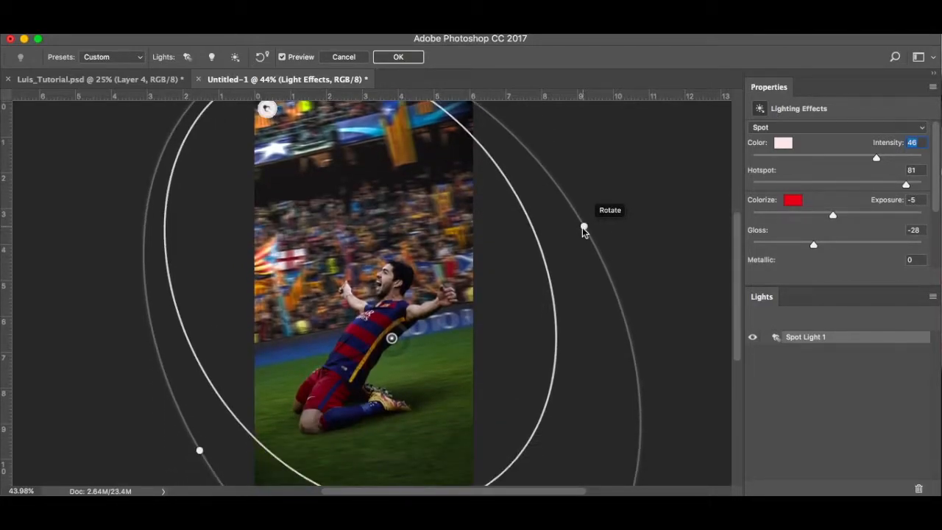
pyautogui.scroll(-3, 583, 228)
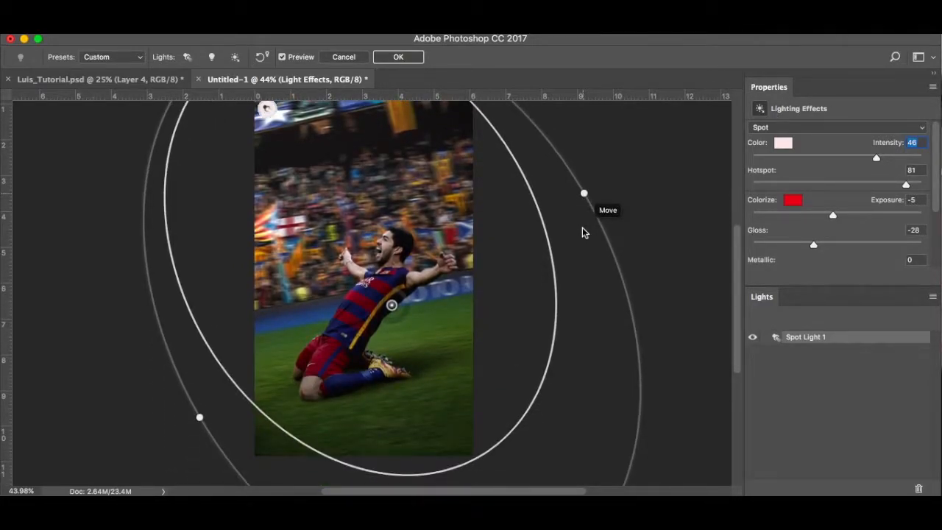
# Compare the poster with and without the lighting preview, leave the preview on and apply the Lighting Effects filter.
pyautogui.click(281, 57)
pyautogui.click(281, 57)
pyautogui.click(281, 57)
pyautogui.click(281, 57)
pyautogui.scroll(4, 270, 148)
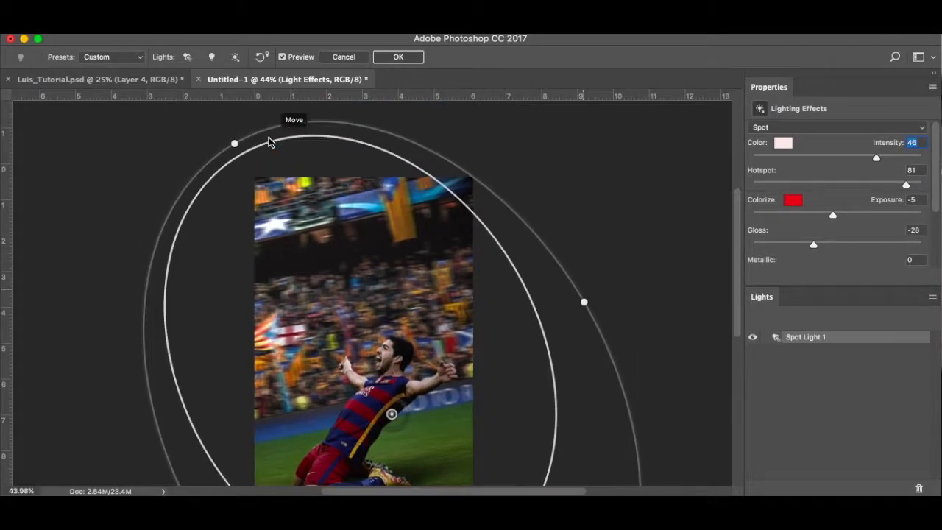
pyautogui.scroll(-5, 315, 302)
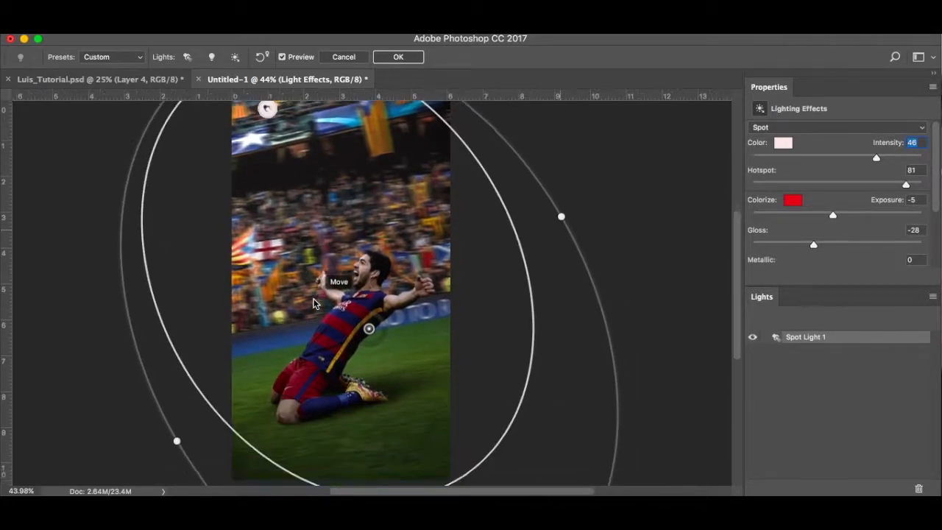
pyautogui.scroll(-2, 314, 303)
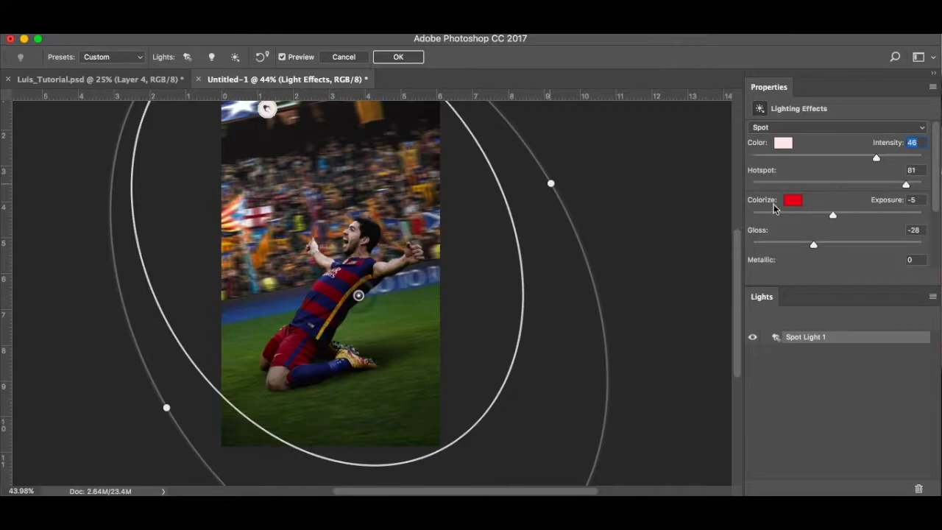
pyautogui.scroll(2, 595, 225)
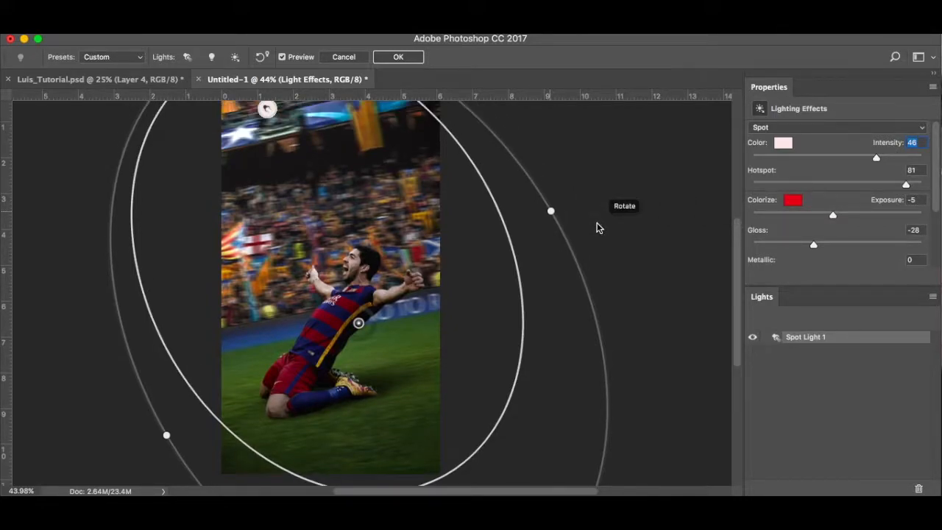
pyautogui.click(400, 58)
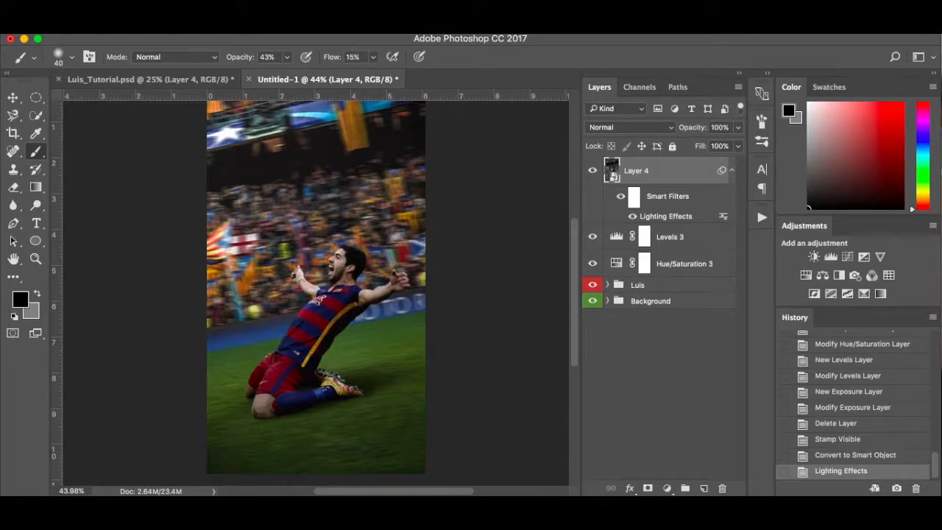
# Add 2.5% monochromatic Gaussian noise to the stamped smart object, comparing the preview on and off before applying it.
pyautogui.click(352, 16)
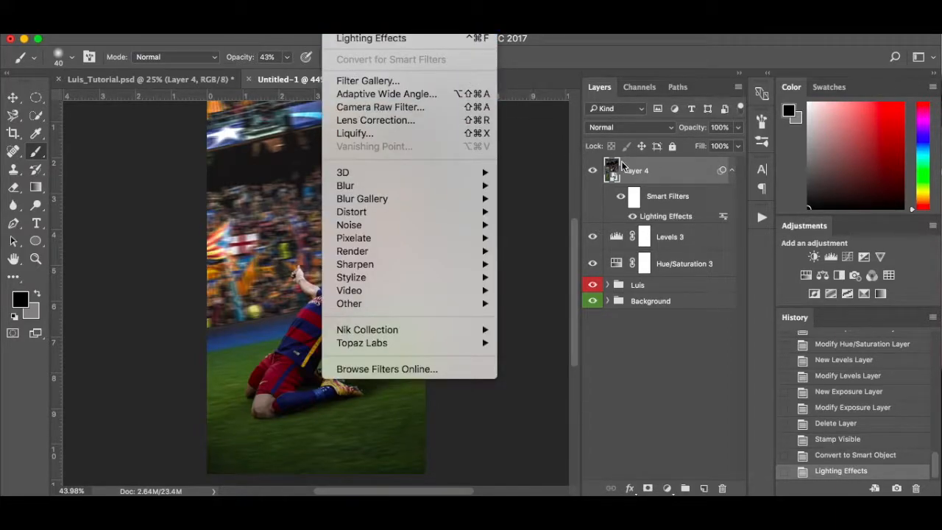
pyautogui.moveTo(416, 224)
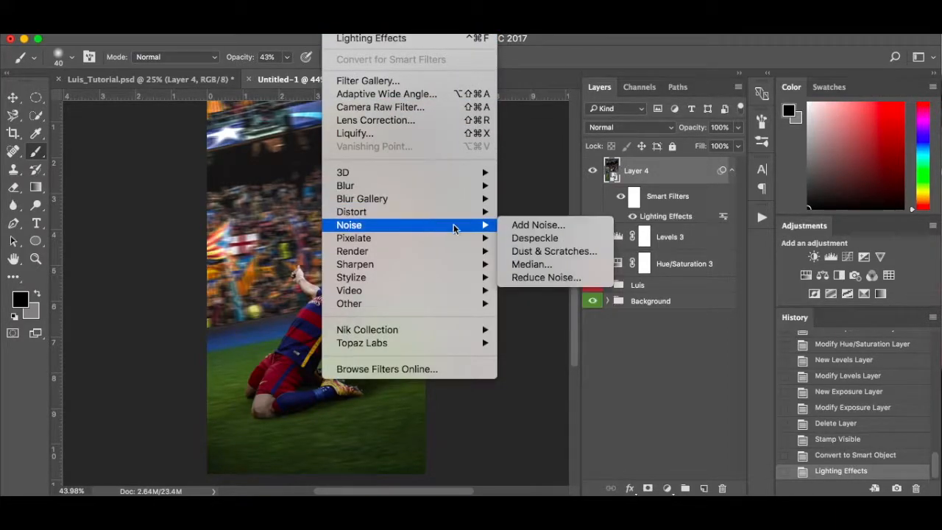
pyautogui.click(525, 228)
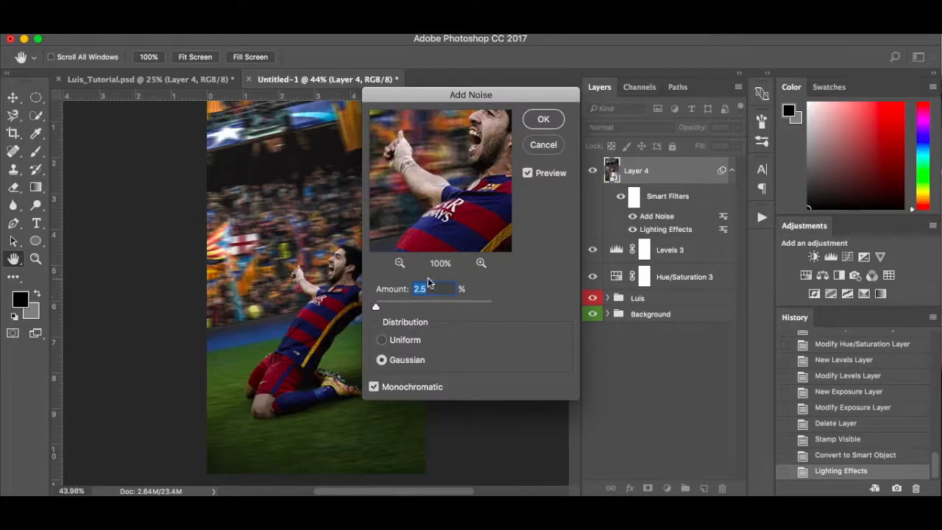
pyautogui.click(527, 175)
pyautogui.click(528, 174)
pyautogui.click(527, 174)
pyautogui.click(528, 174)
pyautogui.moveTo(374, 307)
pyautogui.mouseDown()
pyautogui.moveTo(396, 308)
pyautogui.moveTo(375, 305)
pyautogui.mouseUp()
pyautogui.write('2.5')
pyautogui.click(543, 118)
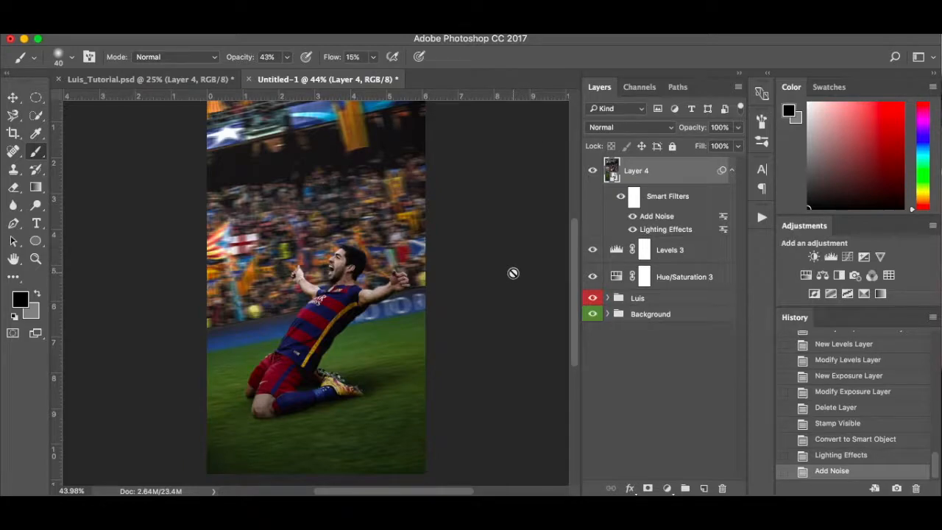